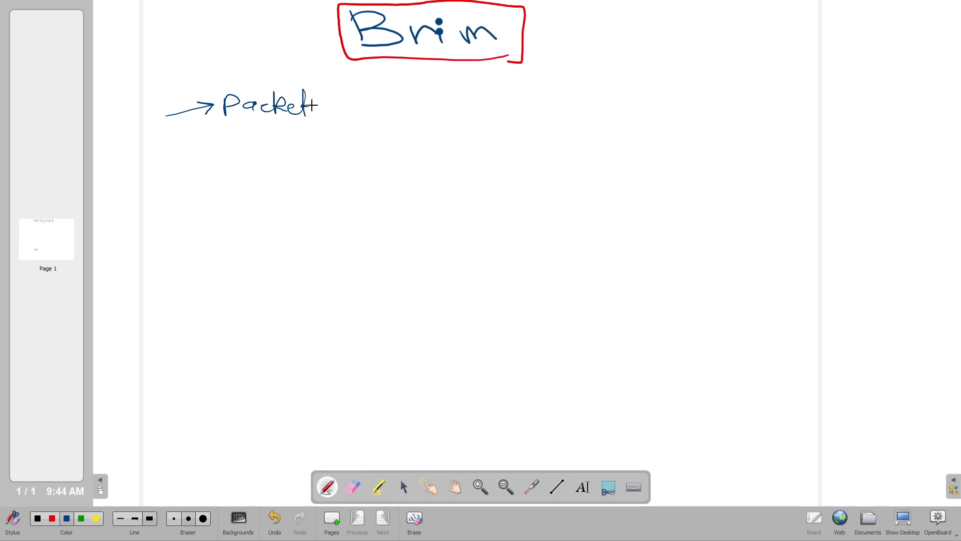
- Complete the blue heading "Packet analysis" and add a second arrow below it leading to "Log analysis"
drag(329, 101, 412, 107)
drag(166, 125, 241, 148)
drag(254, 134, 278, 173)
mouse_move(324, 153)
mouse_down()
mouse_move(368, 181)
mouse_move(398, 145)
mouse_move(381, 172)
mouse_up()
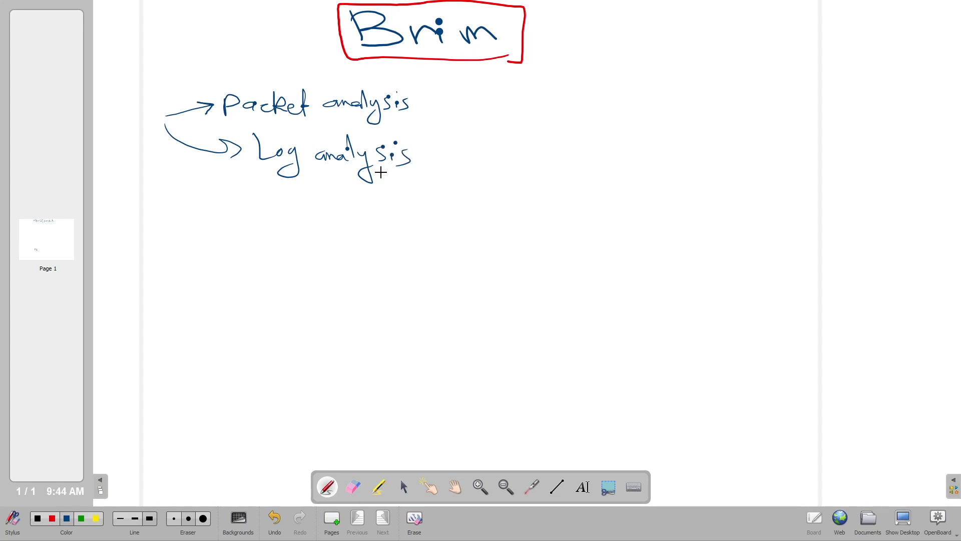
- List "Zeek", "Wireshark" and "Network miner" in red beside the analysis headings, and frame "Zeek" with a blue box
click(52, 519)
mouse_move(454, 119)
mouse_down()
mouse_move(466, 135)
mouse_move(501, 132)
mouse_up()
mouse_move(505, 117)
mouse_down()
mouse_move(506, 134)
mouse_move(524, 134)
mouse_up()
mouse_move(452, 159)
mouse_down()
mouse_move(457, 168)
mouse_move(547, 160)
mouse_up()
mouse_move(551, 142)
mouse_down()
mouse_move(551, 168)
mouse_move(568, 170)
mouse_up()
drag(440, 203, 615, 196)
drag(478, 196, 479, 202)
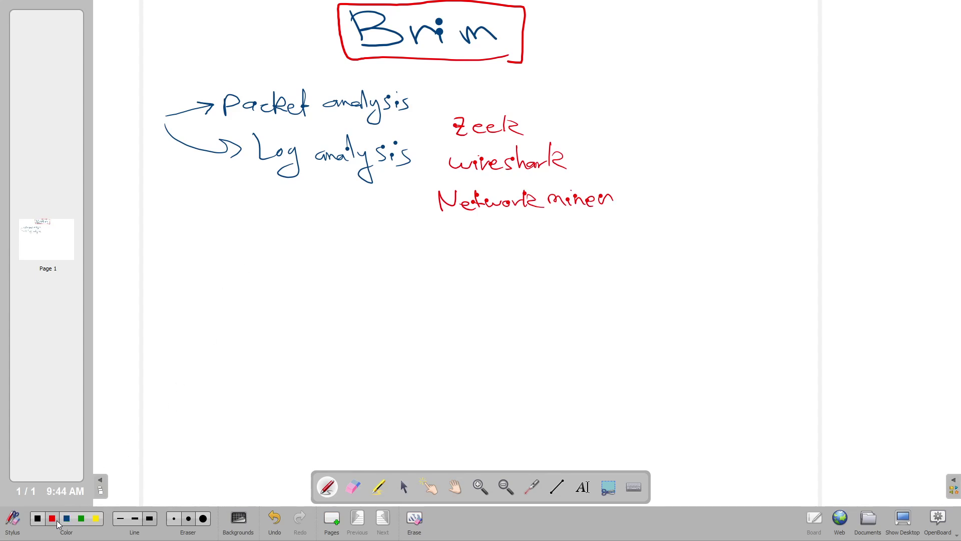
mouse_move(521, 140)
mouse_down()
mouse_move(453, 142)
mouse_move(513, 106)
mouse_move(519, 140)
mouse_up()
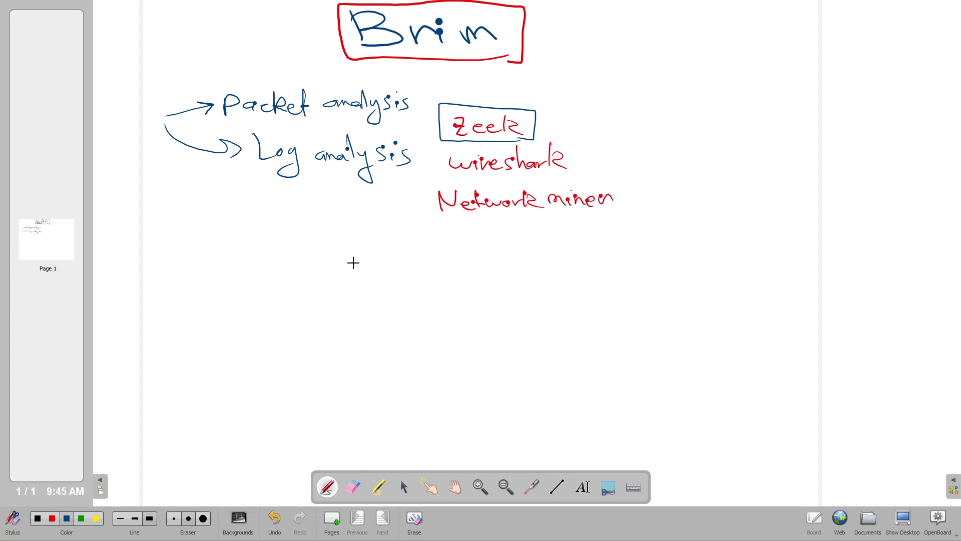
- Write point 1, "large pcap files", in blue and add a boxed "200MB" on its right with an arrow up to "Brim"
mouse_move(168, 263)
mouse_down()
mouse_move(187, 260)
mouse_move(196, 288)
mouse_move(235, 273)
mouse_move(252, 288)
mouse_move(303, 271)
mouse_move(341, 275)
mouse_move(383, 260)
mouse_move(384, 279)
mouse_move(422, 272)
mouse_move(402, 283)
mouse_up()
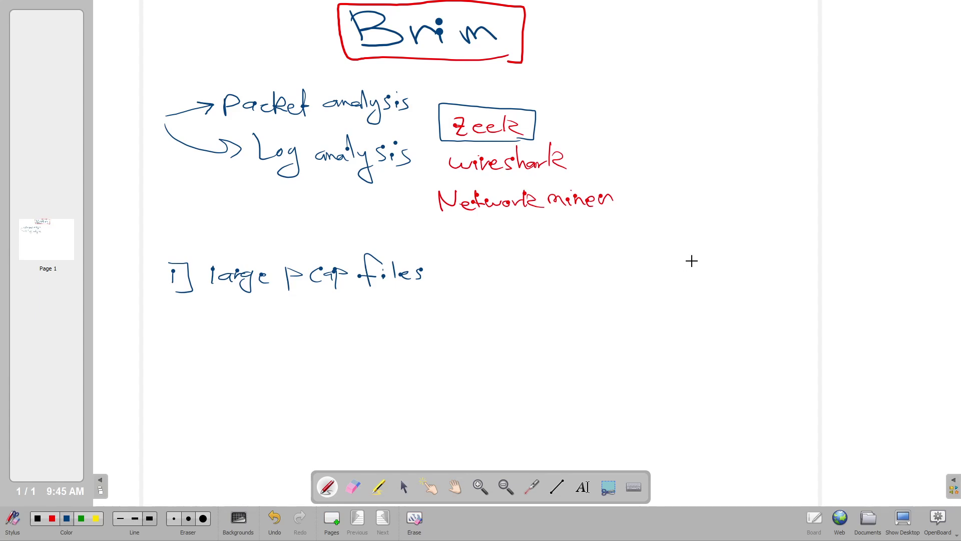
drag(688, 263, 739, 266)
mouse_move(672, 272)
mouse_down()
mouse_move(701, 244)
mouse_move(689, 279)
mouse_up()
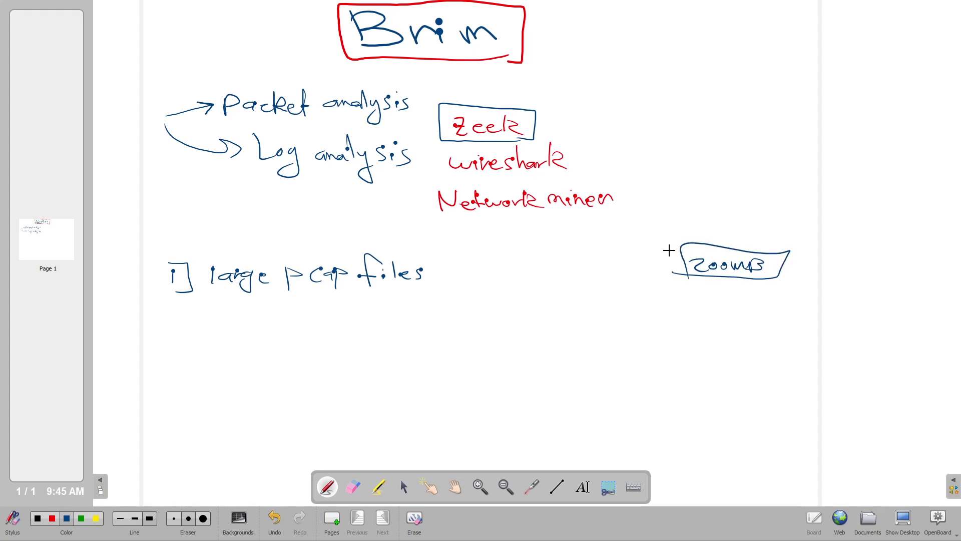
mouse_move(723, 244)
mouse_down()
mouse_move(728, 207)
mouse_move(765, 217)
mouse_up()
click(764, 202)
drag(770, 216, 776, 214)
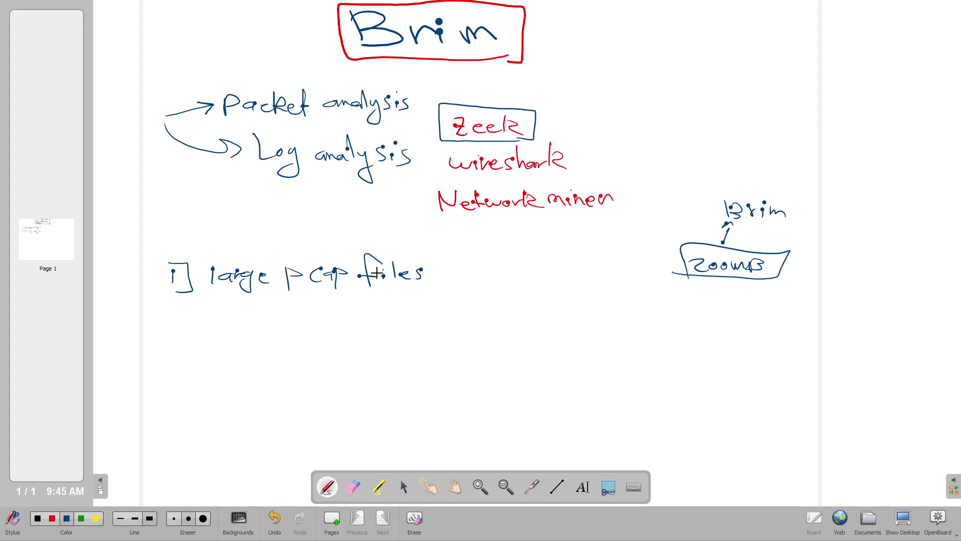
- Write point 2 as "search engine + GUI + visualization" beneath the large pcap files point
drag(177, 328, 196, 350)
mouse_move(238, 324)
mouse_down()
mouse_move(230, 339)
mouse_move(282, 330)
mouse_move(284, 338)
mouse_move(365, 339)
mouse_move(394, 330)
mouse_move(386, 350)
mouse_up()
click(341, 321)
mouse_move(434, 314)
mouse_down()
mouse_move(421, 328)
mouse_move(440, 320)
mouse_up()
mouse_move(444, 313)
mouse_down()
mouse_move(453, 320)
mouse_move(467, 313)
mouse_move(469, 328)
mouse_move(497, 325)
mouse_up()
click(482, 325)
mouse_move(490, 317)
mouse_down()
mouse_move(492, 333)
mouse_move(525, 315)
mouse_move(532, 331)
mouse_move(630, 325)
mouse_up()
drag(623, 321, 673, 325)
click(644, 310)
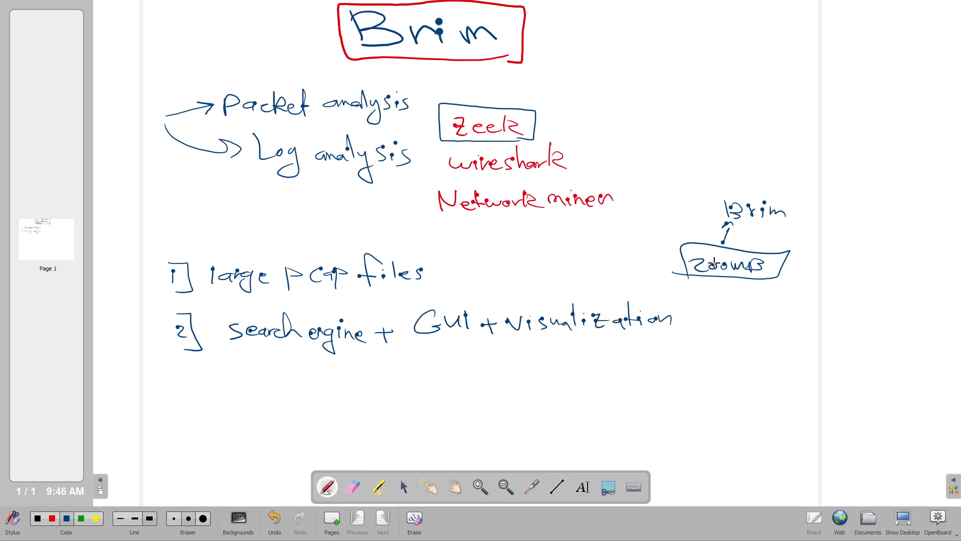
- Underline "search engine", "GUI" and "visualization" in point 2
drag(362, 357, 255, 363)
drag(475, 344, 429, 346)
drag(658, 341, 548, 335)
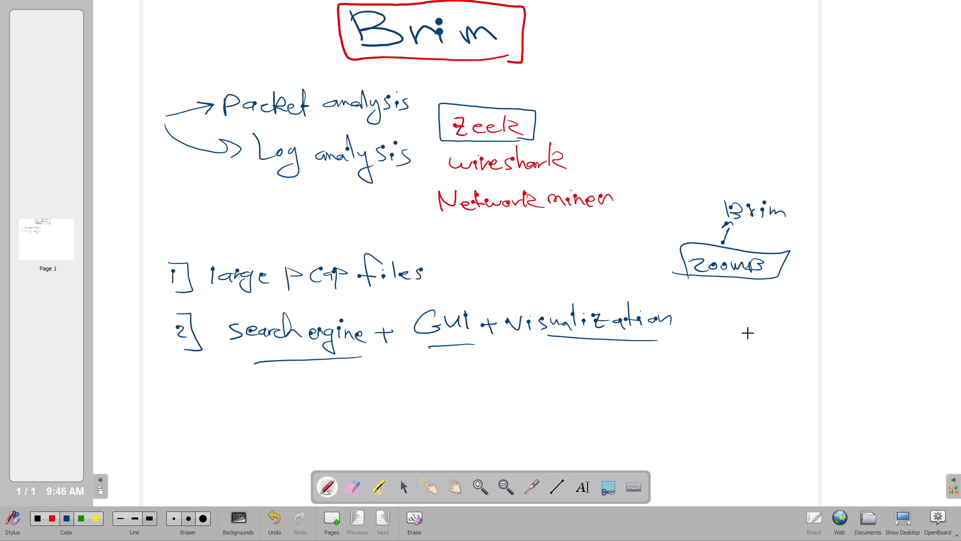
- Write point 3, "Query system", beneath the search engine point
mouse_move(183, 399)
mouse_down()
mouse_move(189, 412)
mouse_move(212, 387)
mouse_move(210, 420)
mouse_up()
mouse_move(254, 398)
mouse_down()
mouse_move(307, 399)
mouse_move(314, 425)
mouse_up()
mouse_move(343, 393)
mouse_down()
mouse_move(337, 408)
mouse_move(358, 406)
mouse_up()
mouse_move(373, 386)
mouse_down()
mouse_move(371, 407)
mouse_move(379, 399)
mouse_up()
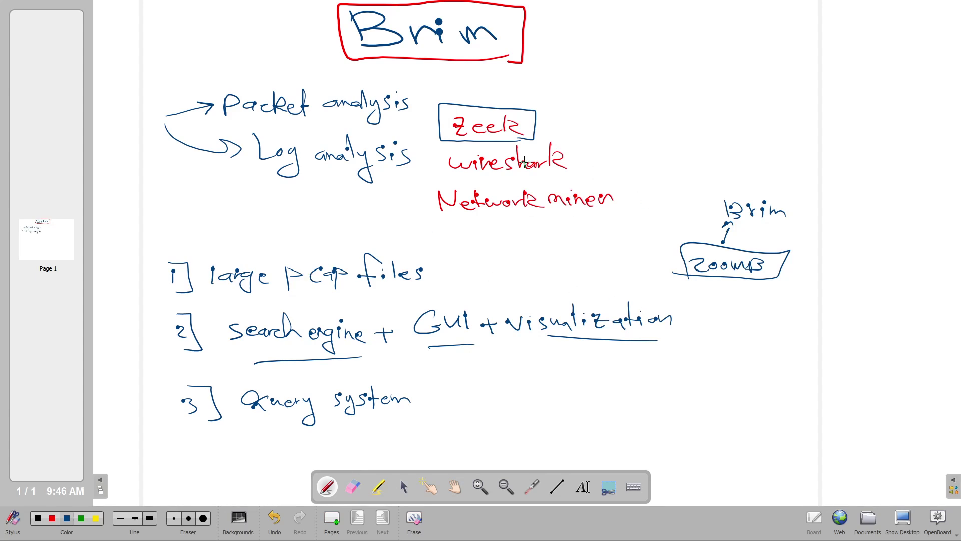
- Frame "Wireshark" in blue and draw an arrow from it to the note "medium sized PCAPS"
mouse_move(460, 178)
mouse_down()
mouse_move(592, 142)
mouse_move(466, 143)
mouse_move(449, 171)
mouse_up()
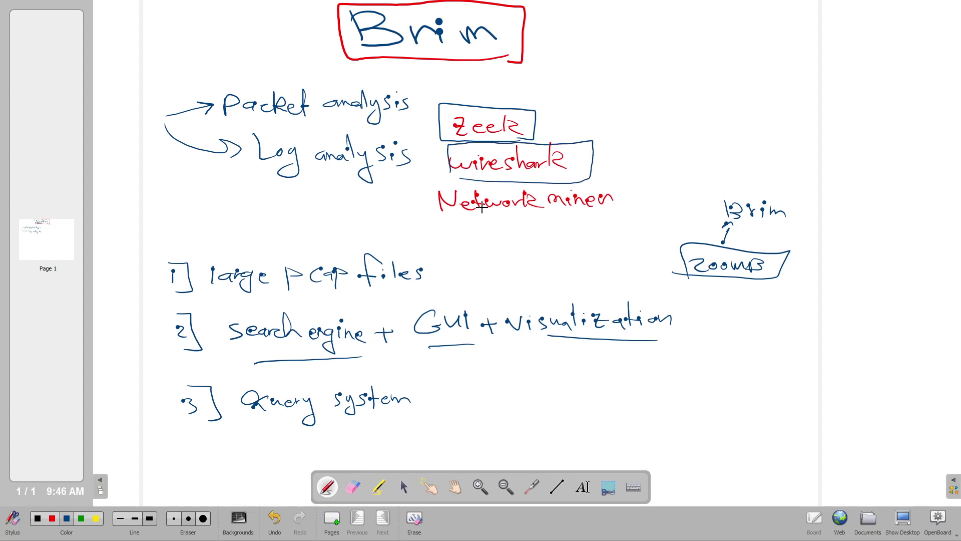
drag(611, 157, 747, 153)
mouse_move(769, 141)
mouse_down()
mouse_move(759, 157)
mouse_move(818, 162)
mouse_move(861, 146)
mouse_move(873, 159)
mouse_move(897, 150)
mouse_move(904, 162)
mouse_move(916, 151)
mouse_up()
drag(936, 142, 921, 161)
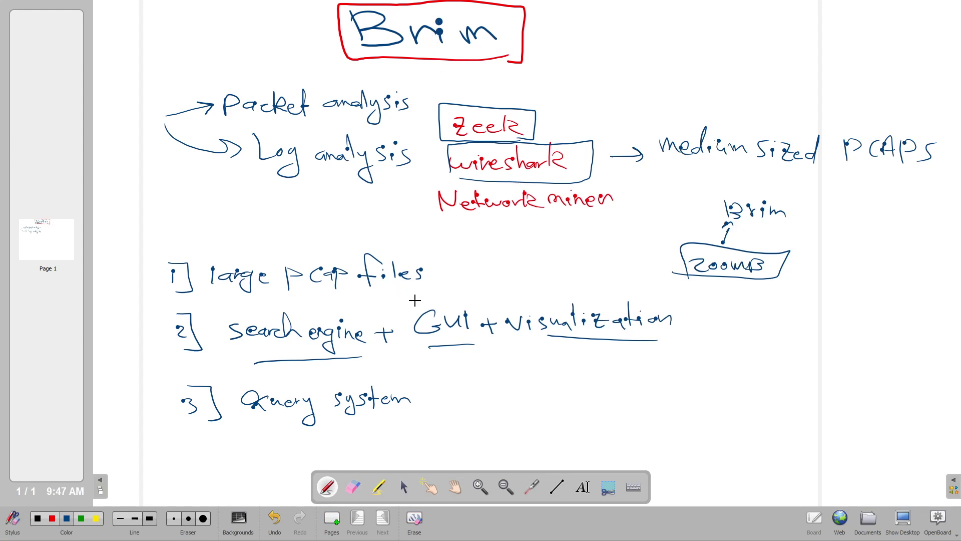
- Draw blue boxes around "Packet analysis", "medium sized" and "large pcap files"
mouse_move(403, 122)
mouse_down()
mouse_move(216, 116)
mouse_move(389, 79)
mouse_move(415, 111)
mouse_up()
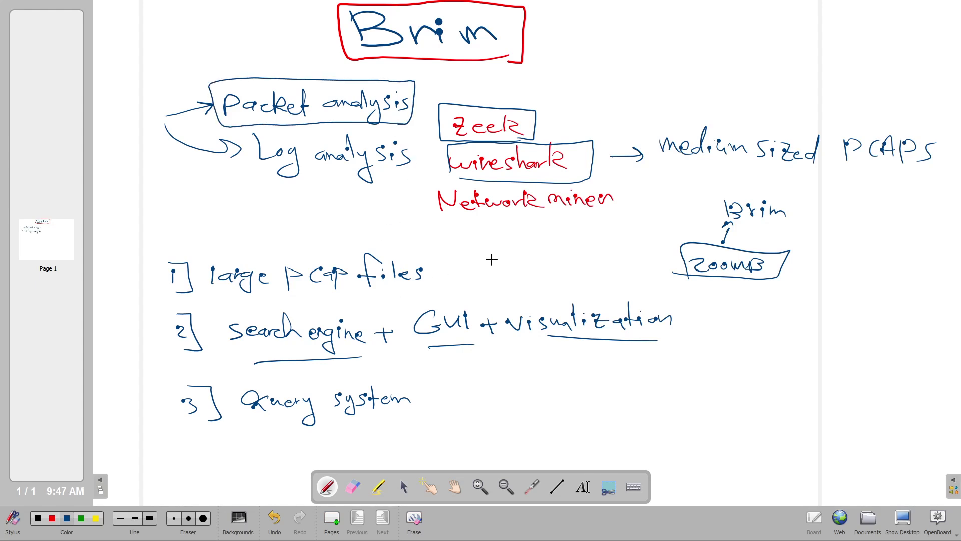
mouse_move(663, 167)
mouse_down()
mouse_move(822, 178)
mouse_move(776, 116)
mouse_move(649, 134)
mouse_move(654, 160)
mouse_up()
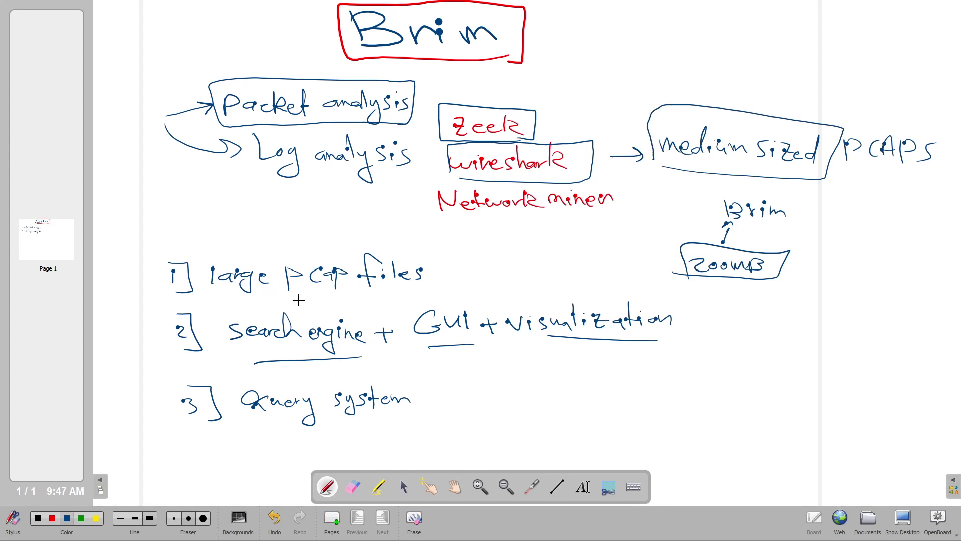
mouse_move(210, 297)
mouse_down()
mouse_move(425, 295)
mouse_move(276, 241)
mouse_move(210, 278)
mouse_up()
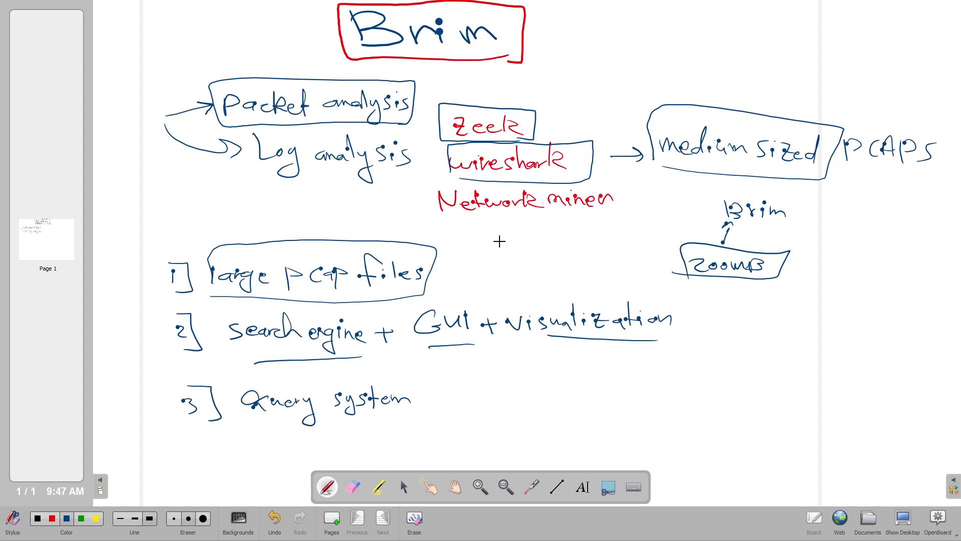
- Draw arrows from "Zeek" to a new note "No GUI" and to "Log analysis", and write "50+" below "Log analysis"
mouse_move(526, 117)
mouse_down()
mouse_move(606, 71)
mouse_move(651, 80)
mouse_move(674, 70)
mouse_move(689, 84)
mouse_up()
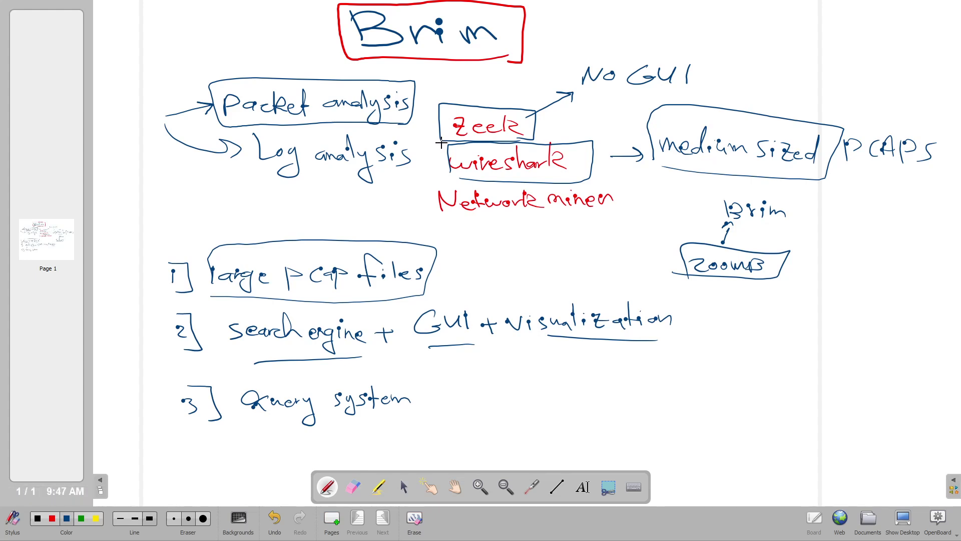
drag(445, 141, 338, 170)
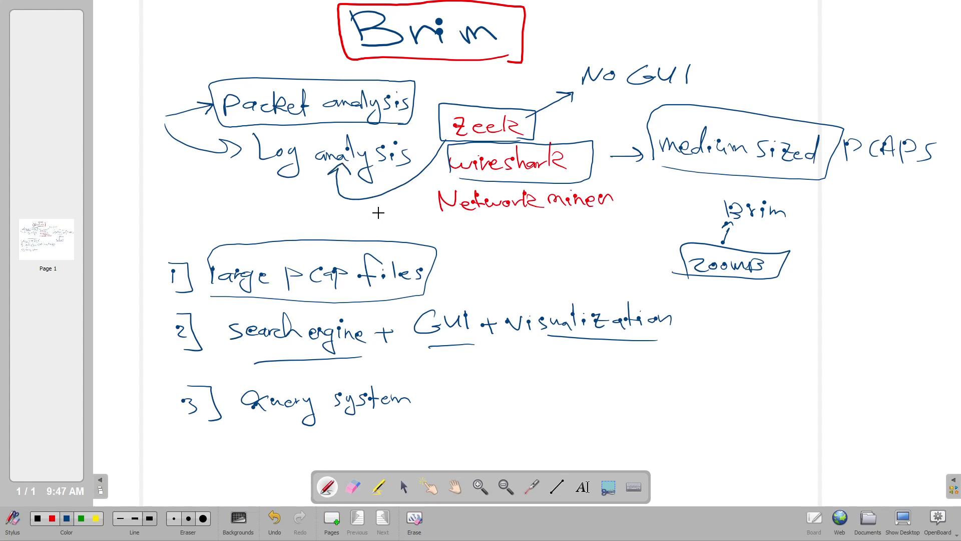
drag(232, 199, 229, 214)
drag(248, 201, 247, 201)
mouse_move(250, 204)
mouse_down()
mouse_move(264, 204)
mouse_move(255, 213)
mouse_up()
- Add a new page and write the numbered headings "1] Default Queries" and "2] Custom Queries" in blue
key(ctrl+n)
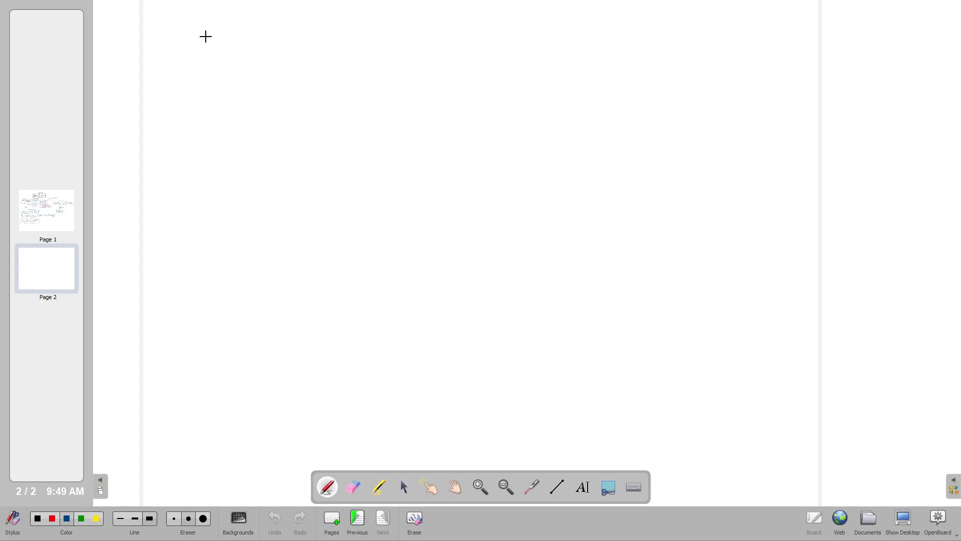
drag(172, 34, 173, 43)
mouse_move(172, 21)
mouse_down()
mouse_move(193, 55)
mouse_move(173, 61)
mouse_up()
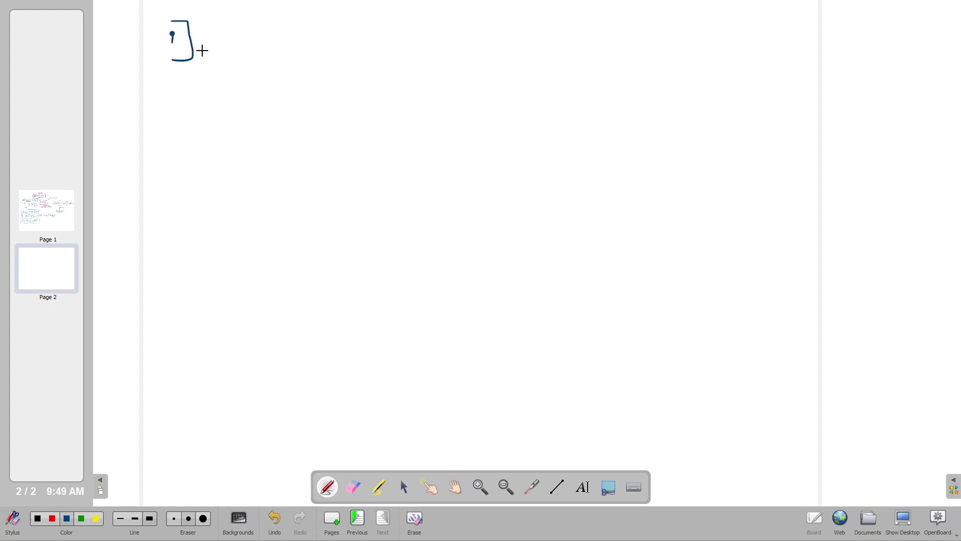
mouse_move(215, 32)
mouse_down()
mouse_move(220, 49)
mouse_move(263, 32)
mouse_move(308, 47)
mouse_up()
drag(318, 24, 320, 47)
mouse_move(311, 37)
mouse_down()
mouse_move(371, 43)
mouse_move(393, 40)
mouse_move(395, 28)
mouse_move(409, 38)
mouse_move(438, 31)
mouse_move(412, 51)
mouse_up()
click(418, 26)
mouse_move(183, 104)
mouse_down()
mouse_move(177, 118)
mouse_move(204, 121)
mouse_move(190, 137)
mouse_up()
drag(241, 100, 279, 116)
mouse_move(271, 104)
mouse_down()
mouse_move(321, 107)
mouse_move(346, 82)
mouse_move(363, 99)
mouse_move(437, 93)
mouse_move(426, 103)
mouse_up()
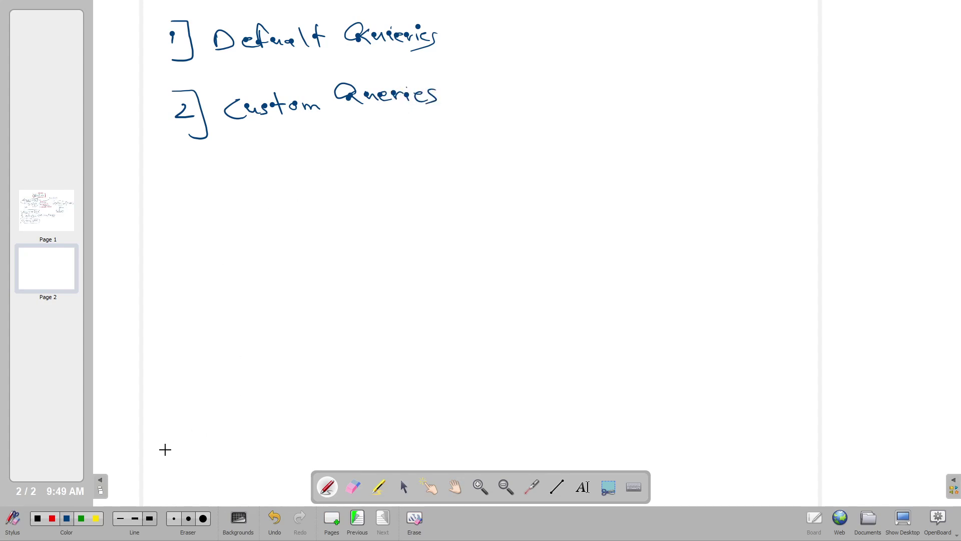
- Annotate the headings with red arrows: "ready to use" for default queries and "operators, syntaxes" for custom queries
click(56, 517)
drag(445, 35, 469, 35)
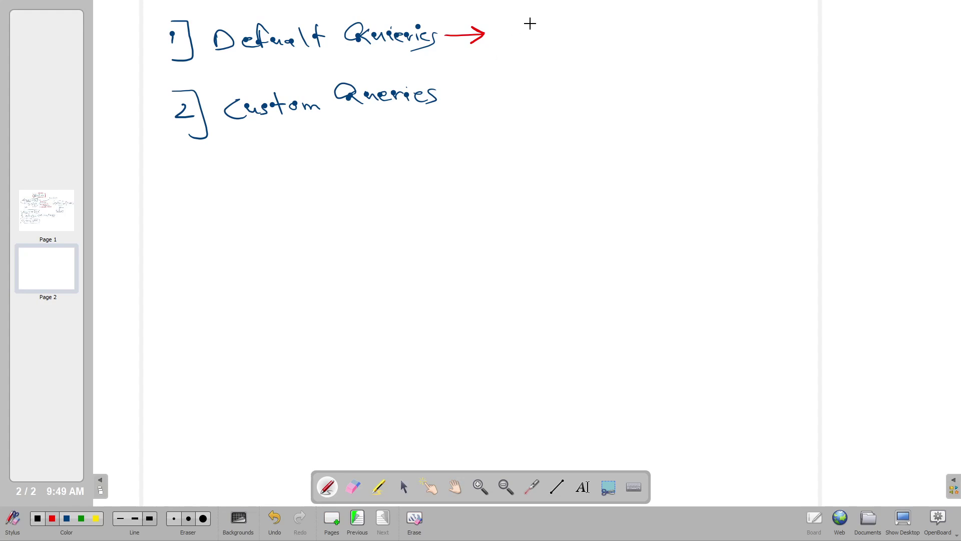
mouse_move(510, 21)
mouse_down()
mouse_move(551, 36)
mouse_move(573, 20)
mouse_move(571, 46)
mouse_move(629, 30)
mouse_up()
drag(656, 25, 703, 36)
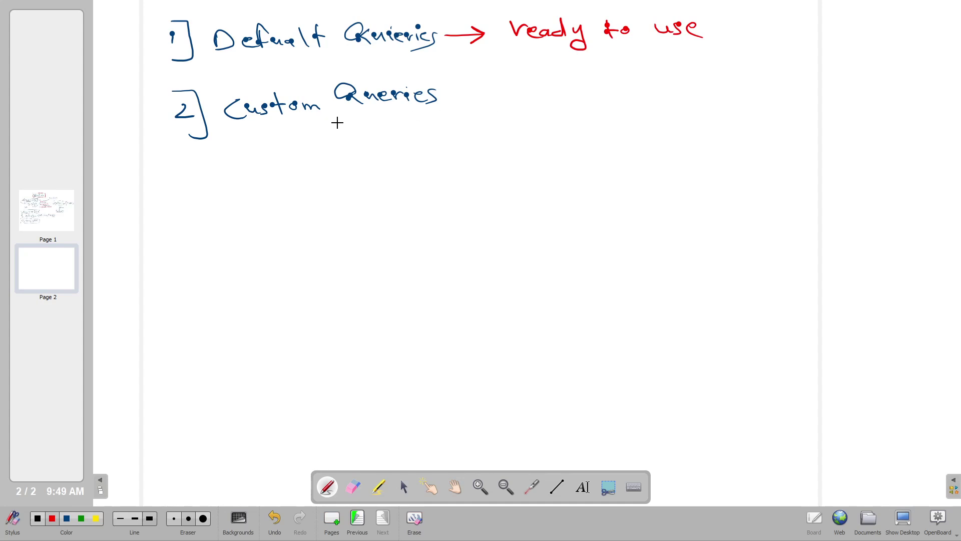
drag(453, 99, 492, 100)
mouse_move(524, 90)
mouse_down()
mouse_move(581, 93)
mouse_move(593, 80)
mouse_move(634, 104)
mouse_move(760, 90)
mouse_move(755, 101)
mouse_up()
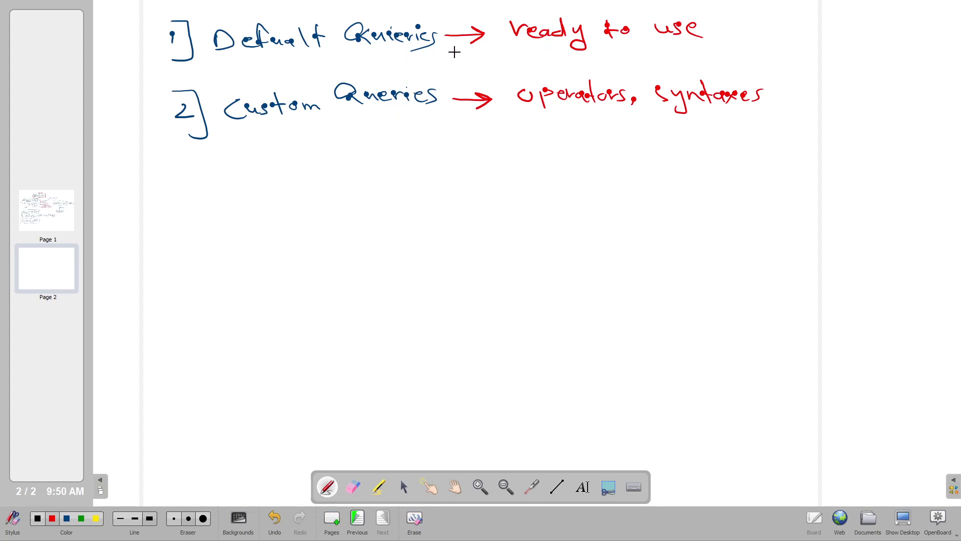
- List "DNS hosts", "Activity overview" and "HTTP Requests" in blue below the query headings
click(67, 520)
mouse_move(169, 190)
mouse_down()
mouse_move(168, 208)
mouse_move(207, 193)
mouse_move(210, 208)
mouse_move(260, 194)
mouse_move(264, 203)
mouse_up()
mouse_move(278, 180)
mouse_down()
mouse_move(280, 203)
mouse_move(295, 189)
mouse_move(292, 201)
mouse_up()
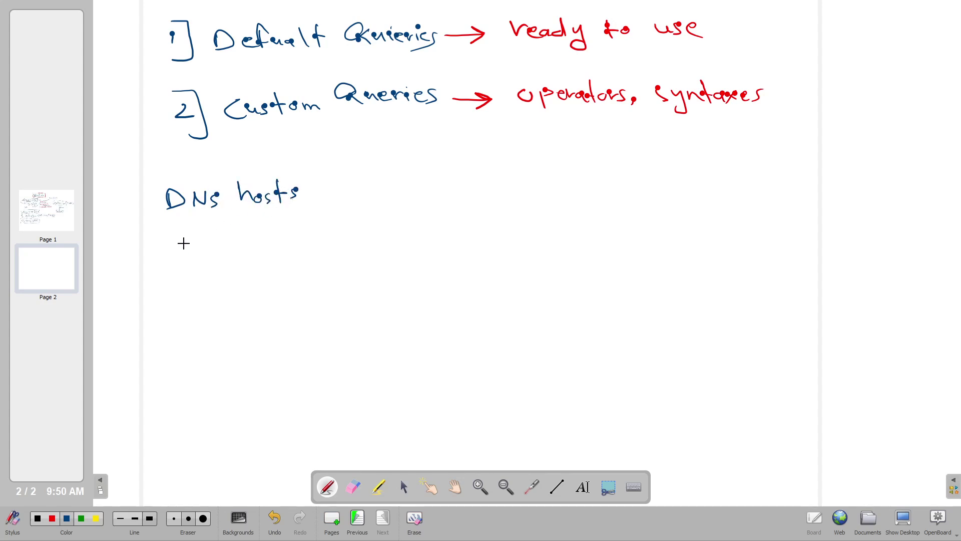
mouse_move(175, 235)
mouse_down()
mouse_move(240, 236)
mouse_move(244, 223)
mouse_move(215, 264)
mouse_up()
mouse_move(288, 228)
mouse_down()
mouse_move(316, 236)
mouse_move(361, 226)
mouse_up()
drag(161, 272, 162, 293)
mouse_move(162, 284)
mouse_down()
mouse_move(181, 281)
mouse_move(180, 291)
mouse_up()
mouse_move(195, 274)
mouse_down()
mouse_move(201, 287)
mouse_move(209, 273)
mouse_up()
mouse_move(219, 274)
mouse_down()
mouse_move(219, 287)
mouse_move(236, 269)
mouse_move(231, 288)
mouse_up()
mouse_move(232, 272)
mouse_down()
mouse_move(271, 285)
mouse_move(362, 276)
mouse_up()
drag(355, 270, 372, 269)
- Frame the list of three queries and draw a curved arrow from it up to heading 1
mouse_move(157, 300)
mouse_down()
mouse_move(206, 301)
mouse_move(384, 263)
mouse_move(311, 165)
mouse_move(153, 253)
mouse_move(156, 285)
mouse_up()
mouse_move(179, 160)
mouse_down()
mouse_move(145, 103)
mouse_move(173, 74)
mouse_up()
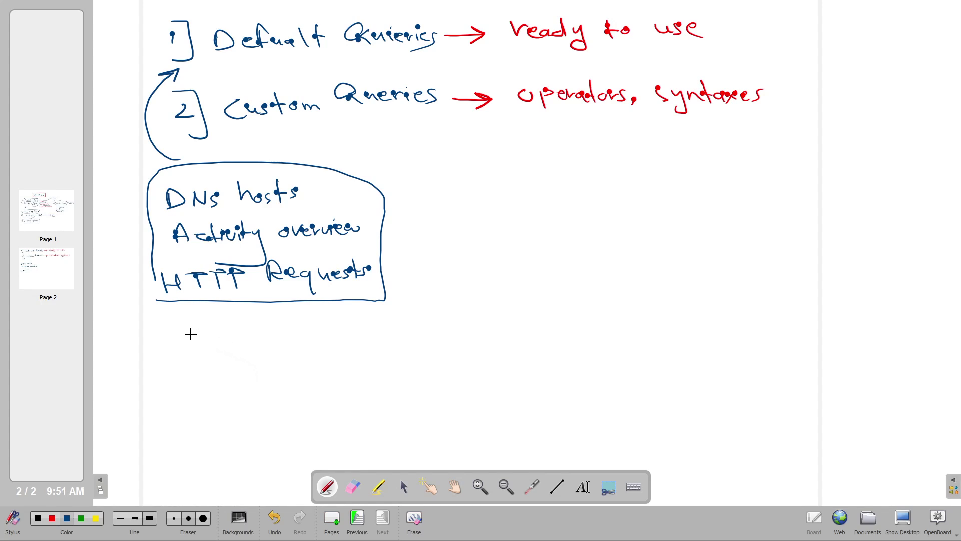
- Write "1] Logical op: or, Not, And" beneath the framed query list
mouse_move(169, 326)
mouse_down()
mouse_move(169, 345)
mouse_move(191, 321)
mouse_move(172, 354)
mouse_move(253, 333)
mouse_move(280, 352)
mouse_move(329, 344)
mouse_move(332, 360)
mouse_up()
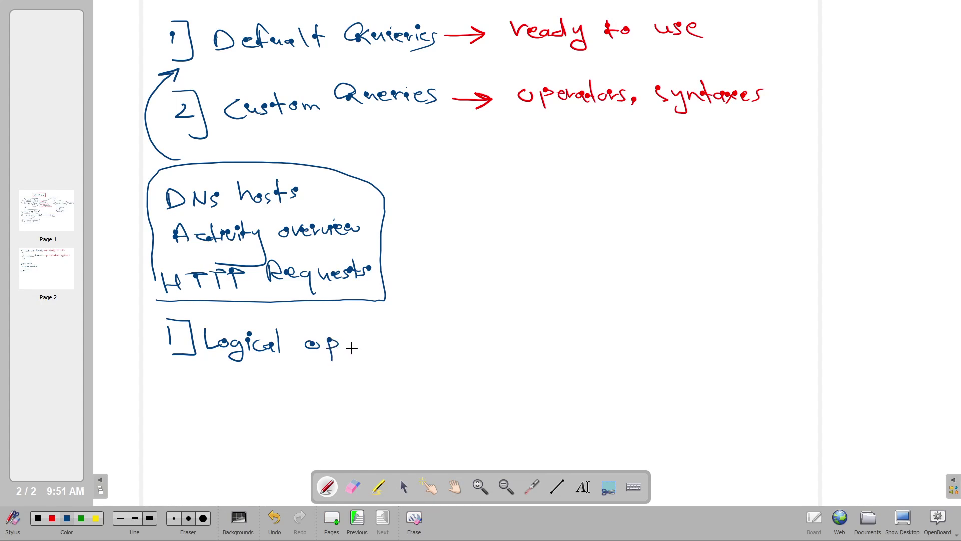
click(356, 343)
click(356, 351)
mouse_move(413, 334)
mouse_down()
mouse_move(443, 352)
mouse_move(473, 328)
mouse_move(516, 349)
mouse_move(551, 345)
mouse_move(570, 342)
mouse_move(584, 316)
mouse_up()
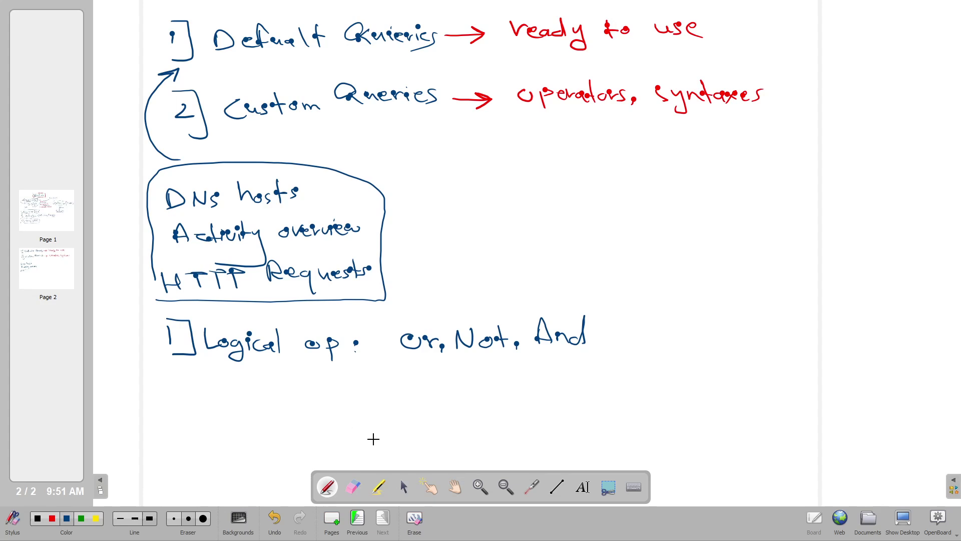
- Sketch a long bar containing circled "IP" and "Port", with an arrow from the logical operators pointing between them
mouse_move(712, 215)
mouse_down()
mouse_move(902, 220)
mouse_move(914, 253)
mouse_up()
drag(908, 254, 688, 246)
mouse_move(729, 215)
mouse_down()
mouse_move(674, 217)
mouse_move(708, 243)
mouse_up()
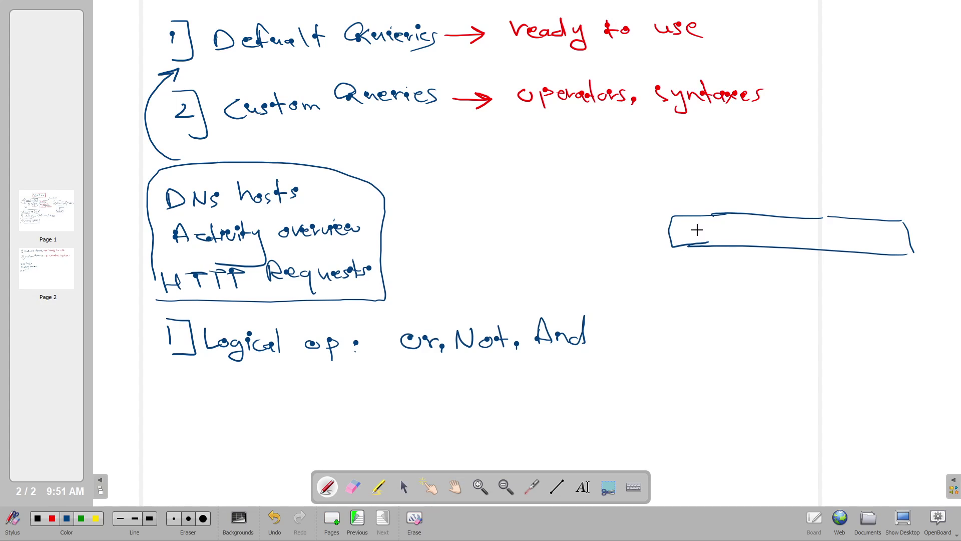
mouse_move(693, 225)
mouse_down()
mouse_move(698, 236)
mouse_move(716, 232)
mouse_up()
mouse_move(601, 324)
mouse_down()
mouse_move(634, 325)
mouse_move(765, 234)
mouse_move(818, 243)
mouse_move(831, 233)
mouse_up()
drag(840, 232, 840, 233)
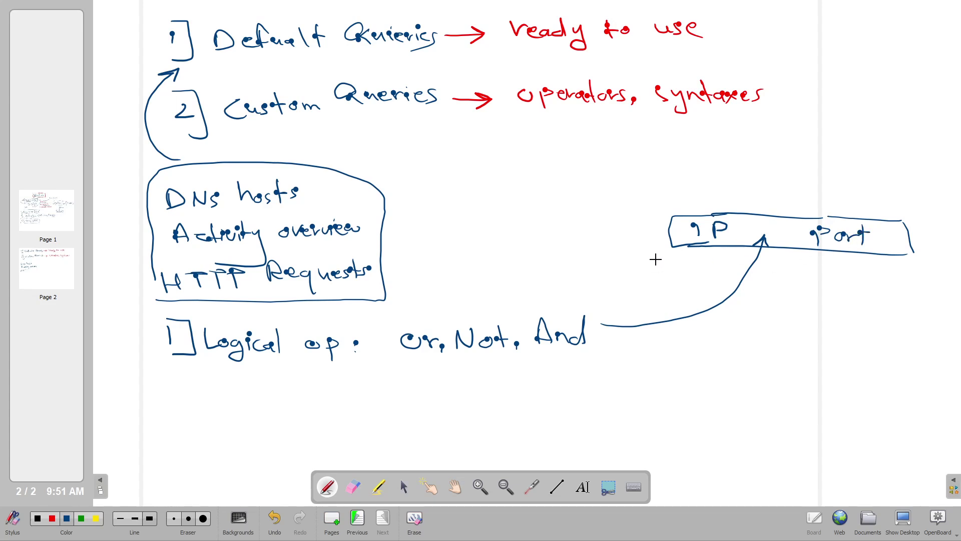
mouse_move(732, 212)
mouse_down()
mouse_move(668, 236)
mouse_move(725, 230)
mouse_up()
mouse_move(886, 220)
mouse_down()
mouse_move(855, 200)
mouse_move(884, 235)
mouse_up()
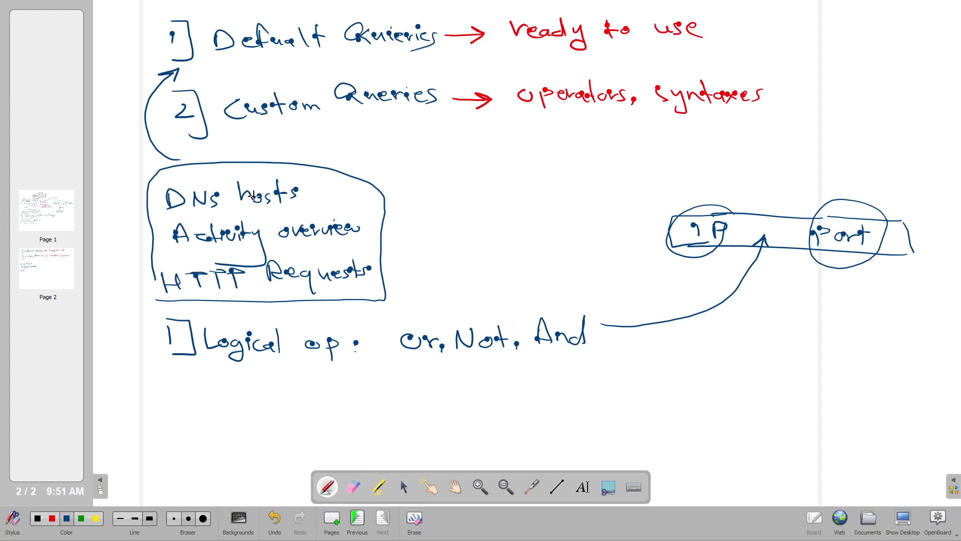
- Write "2] Filter values:" in blue below the logical operators, followed by a red "==" circled in blue
mouse_move(170, 377)
mouse_down()
mouse_move(188, 398)
mouse_move(212, 386)
mouse_move(198, 401)
mouse_up()
mouse_move(232, 381)
mouse_down()
mouse_move(234, 399)
mouse_move(249, 375)
mouse_up()
drag(226, 392, 261, 396)
click(250, 394)
click(249, 383)
mouse_move(275, 373)
mouse_down()
mouse_move(275, 395)
mouse_move(306, 384)
mouse_up()
drag(318, 381, 364, 393)
drag(369, 389, 386, 396)
click(395, 386)
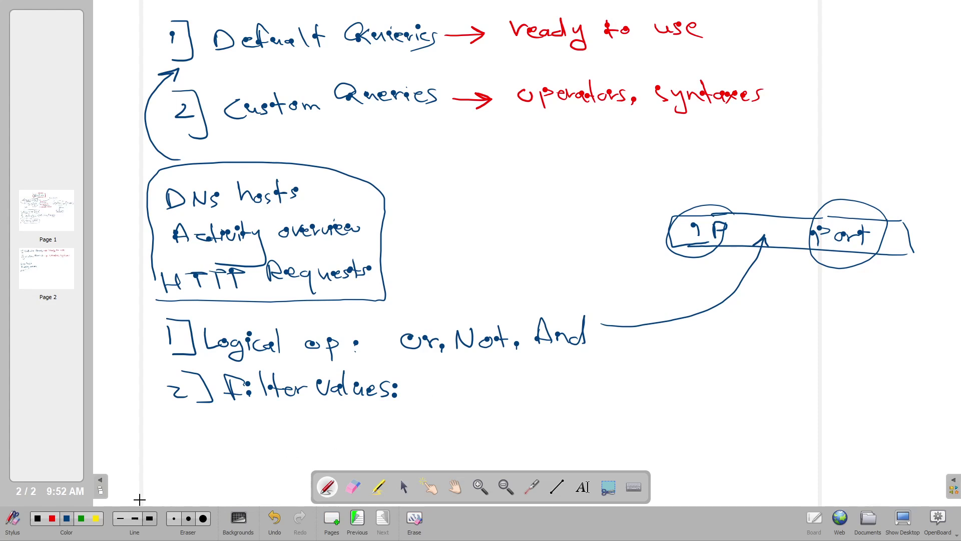
mouse_move(435, 386)
mouse_down()
mouse_move(466, 392)
mouse_move(470, 382)
mouse_up()
mouse_move(478, 373)
mouse_down()
mouse_move(469, 413)
mouse_move(488, 403)
mouse_up()
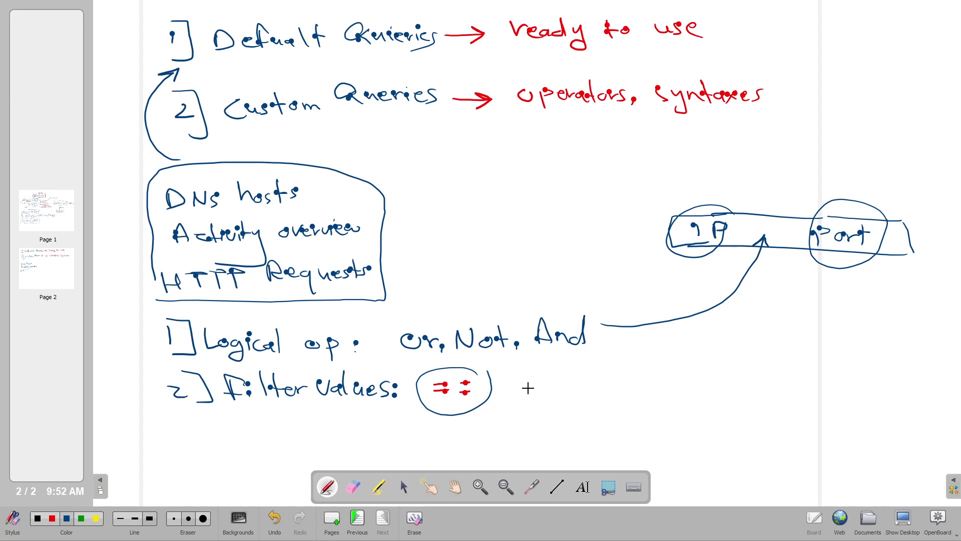
- Write the example filter "src_ip == 10.10.10.10" in blue beside the filter values point and frame it
mouse_move(532, 385)
mouse_down()
mouse_move(524, 398)
mouse_move(552, 388)
mouse_move(562, 397)
mouse_up()
mouse_move(569, 397)
mouse_down()
mouse_move(591, 406)
mouse_move(620, 391)
mouse_up()
click(581, 382)
drag(604, 398, 800, 395)
click(643, 394)
click(694, 396)
click(735, 396)
click(773, 395)
mouse_move(522, 408)
mouse_down()
mouse_move(731, 421)
mouse_move(835, 381)
mouse_move(605, 352)
mouse_move(506, 383)
mouse_up()
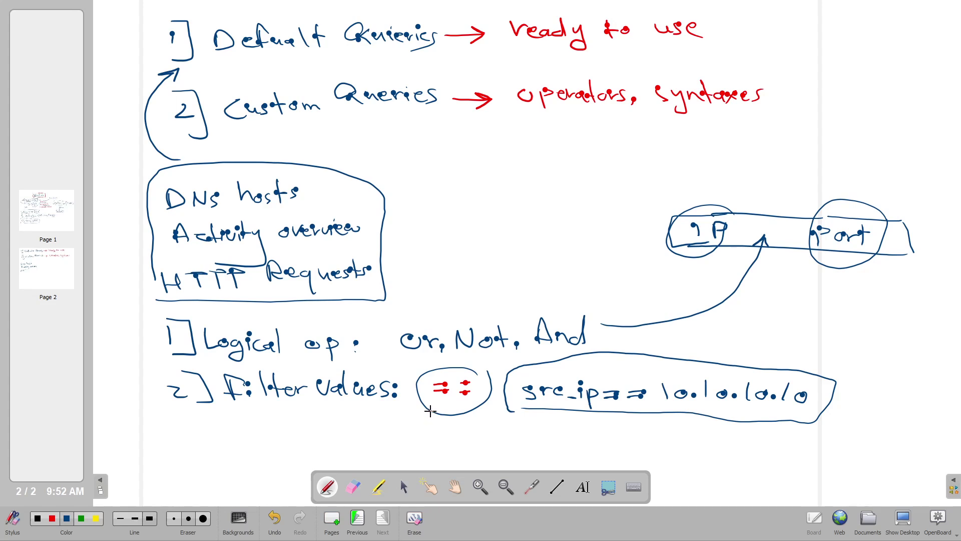
- Frame "Activity overview" in the query list and draw an arrow from it to the note "log files"
mouse_move(353, 243)
mouse_down()
mouse_move(195, 240)
mouse_move(165, 221)
mouse_move(338, 207)
mouse_move(351, 243)
mouse_move(452, 217)
mouse_up()
drag(457, 211, 476, 224)
mouse_move(439, 241)
mouse_down()
mouse_move(457, 225)
mouse_move(484, 247)
mouse_up()
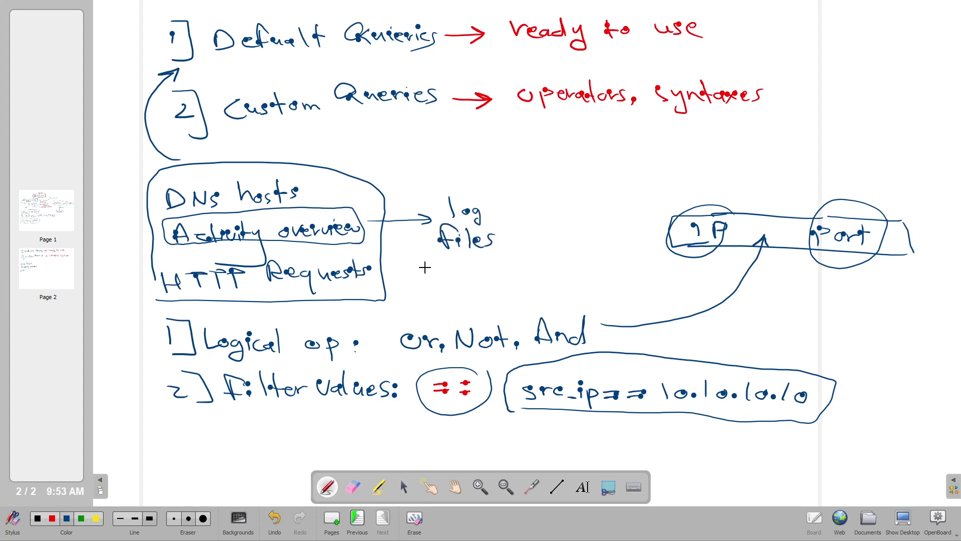
- Look back at the notes on page 1 and return to page 2
click(59, 226)
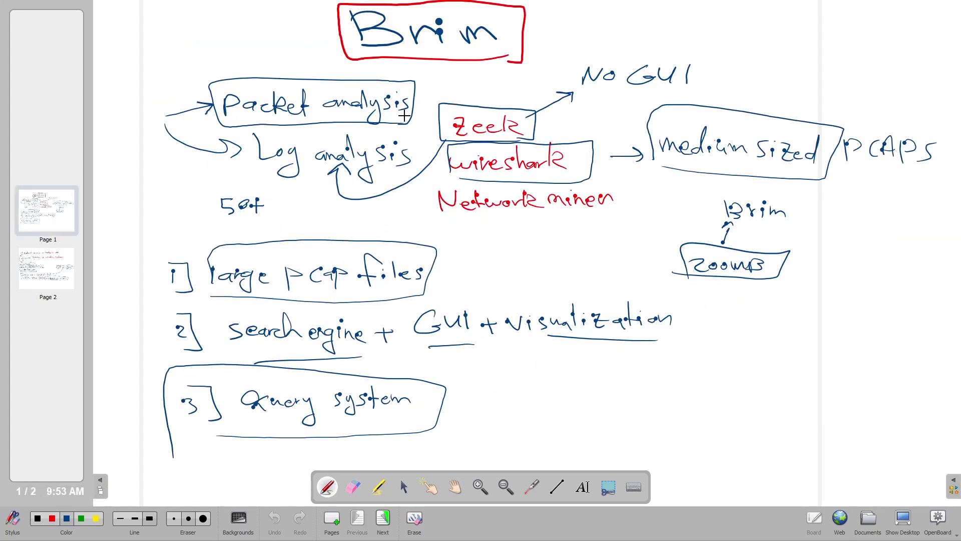
click(63, 264)
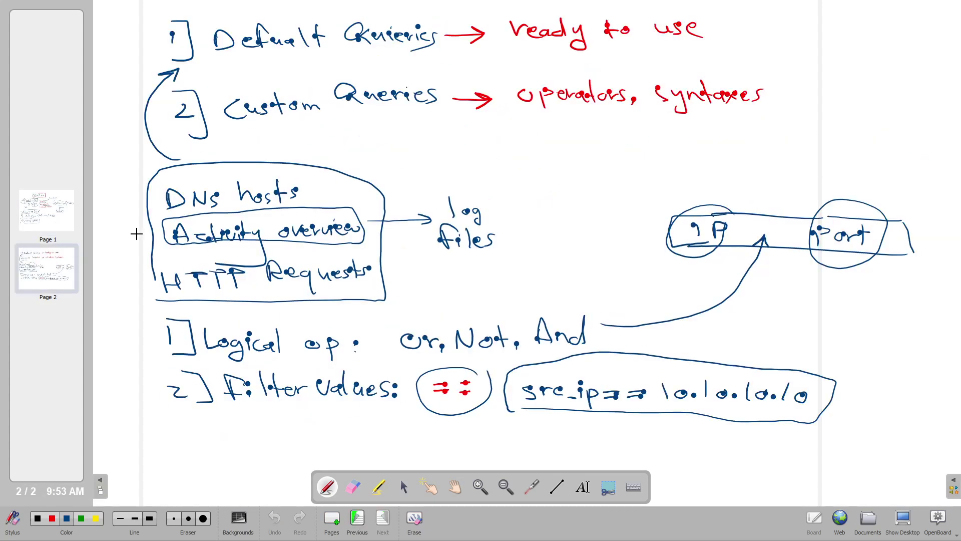
- Circle the "log files" note in blue and write the example "_path == DNS.log" below the "src_ip" filter example
mouse_move(472, 196)
mouse_down()
mouse_move(503, 271)
mouse_move(483, 178)
mouse_up()
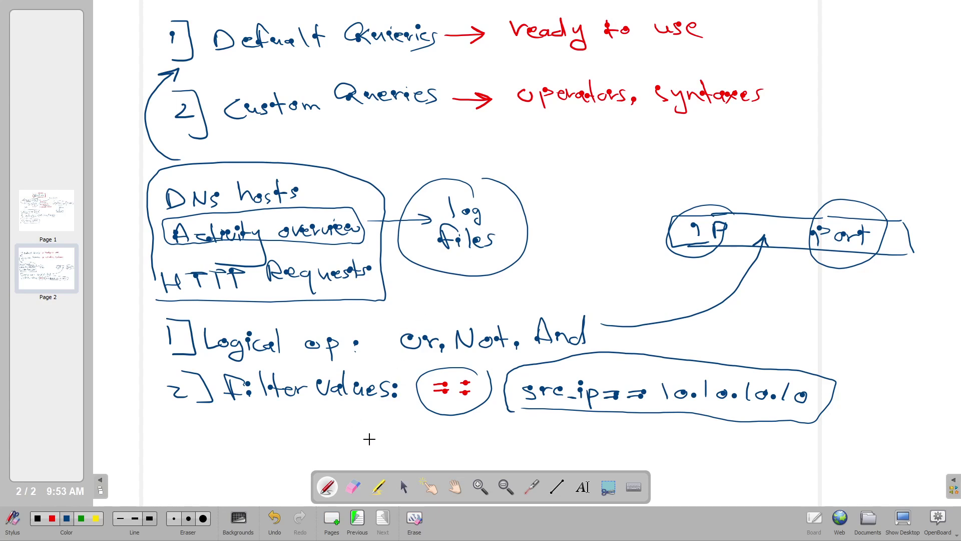
mouse_move(389, 437)
mouse_down()
mouse_move(389, 451)
mouse_move(396, 444)
mouse_move(415, 451)
mouse_up()
drag(410, 443, 450, 443)
drag(442, 450, 490, 448)
mouse_move(506, 449)
mouse_down()
mouse_move(515, 440)
mouse_move(538, 443)
mouse_up()
mouse_move(545, 432)
mouse_down()
mouse_move(546, 445)
mouse_move(571, 459)
mouse_up()
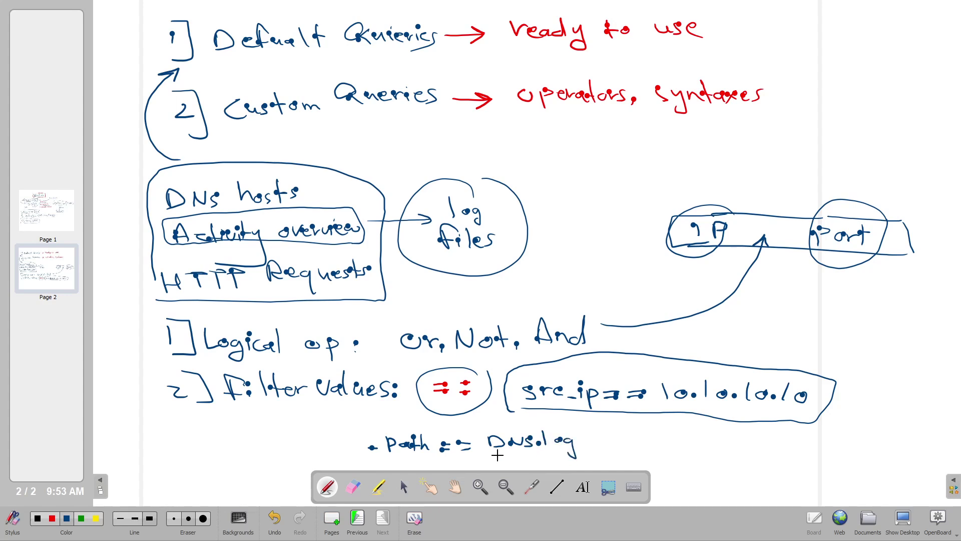
- Frame the path example with an arrow to "port", and write "3] Stats" pointing down to "count()" as the third point
mouse_move(368, 458)
mouse_down()
mouse_move(590, 458)
mouse_move(402, 421)
mouse_move(368, 450)
mouse_up()
mouse_move(596, 448)
mouse_down()
mouse_move(616, 450)
mouse_move(845, 300)
mouse_move(808, 273)
mouse_move(840, 284)
mouse_up()
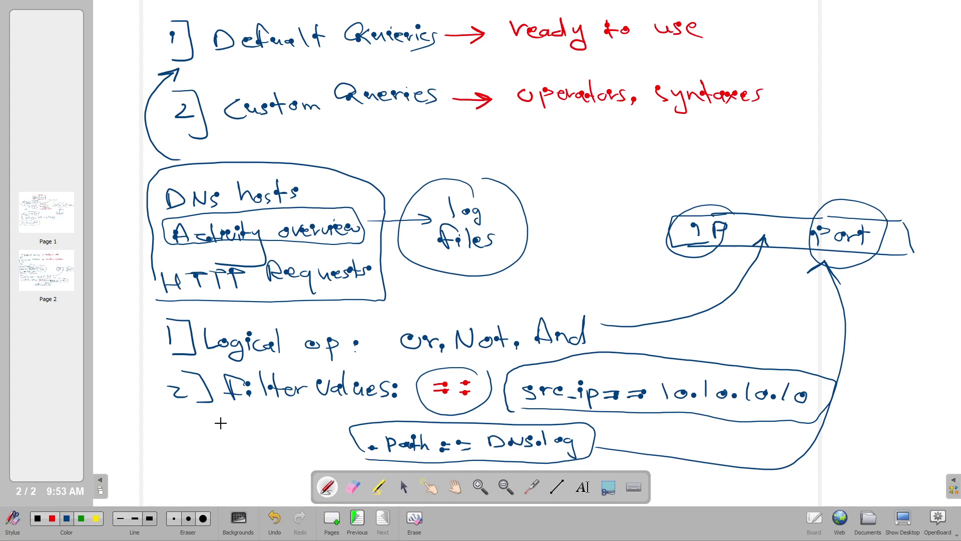
mouse_move(161, 443)
mouse_down()
mouse_move(161, 458)
mouse_move(192, 462)
mouse_move(175, 469)
mouse_move(208, 440)
mouse_move(245, 448)
mouse_move(185, 493)
mouse_move(229, 481)
mouse_move(246, 491)
mouse_up()
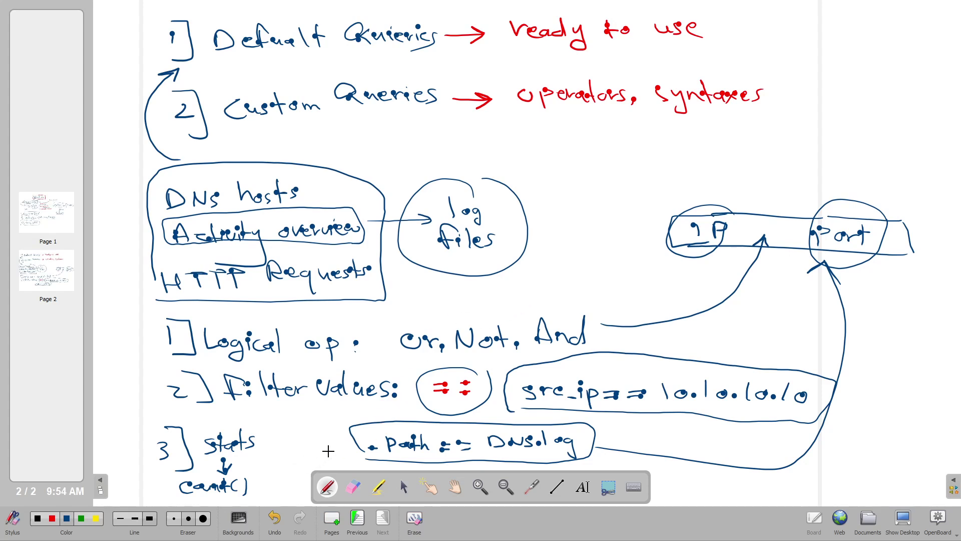
- Add a third page and write a framed blue heading "Sort" at its upper-left corner
click(332, 524)
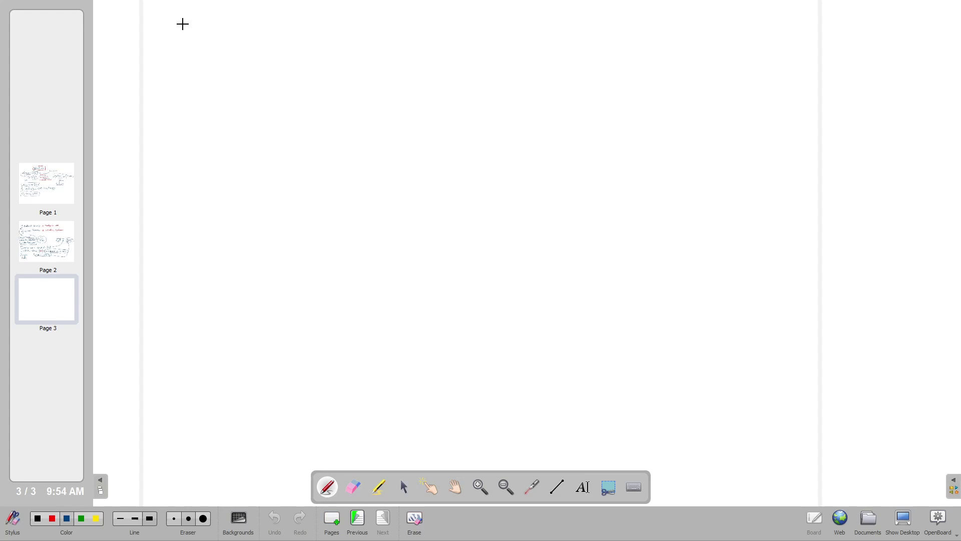
mouse_move(186, 19)
mouse_down()
mouse_move(175, 34)
mouse_move(219, 25)
mouse_move(221, 33)
mouse_up()
mouse_move(228, 12)
mouse_down()
mouse_move(229, 34)
mouse_move(235, 21)
mouse_up()
mouse_move(162, 47)
mouse_down()
mouse_move(257, 44)
mouse_move(182, 8)
mouse_move(163, 45)
mouse_up()
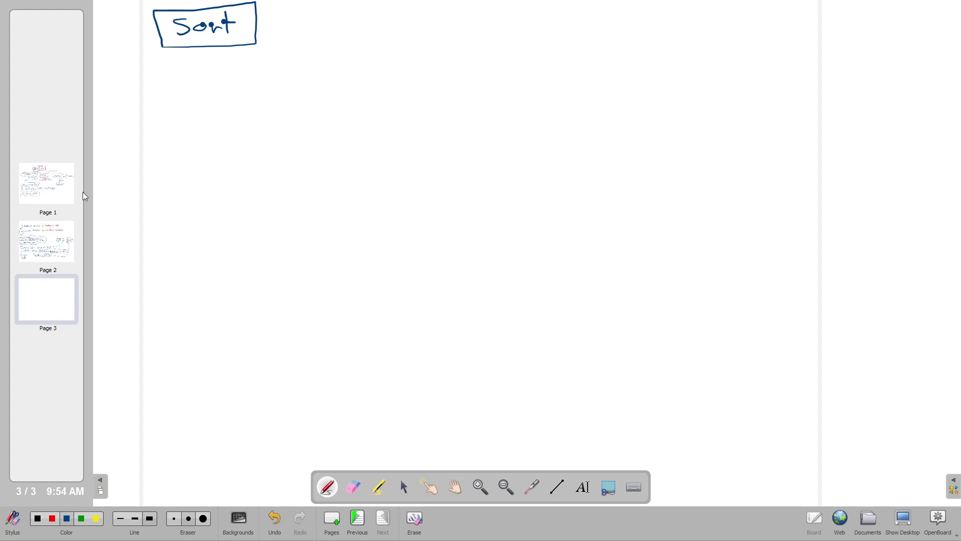
- Circle "count()" under the Stats point on page 2 and return to page 3
click(49, 258)
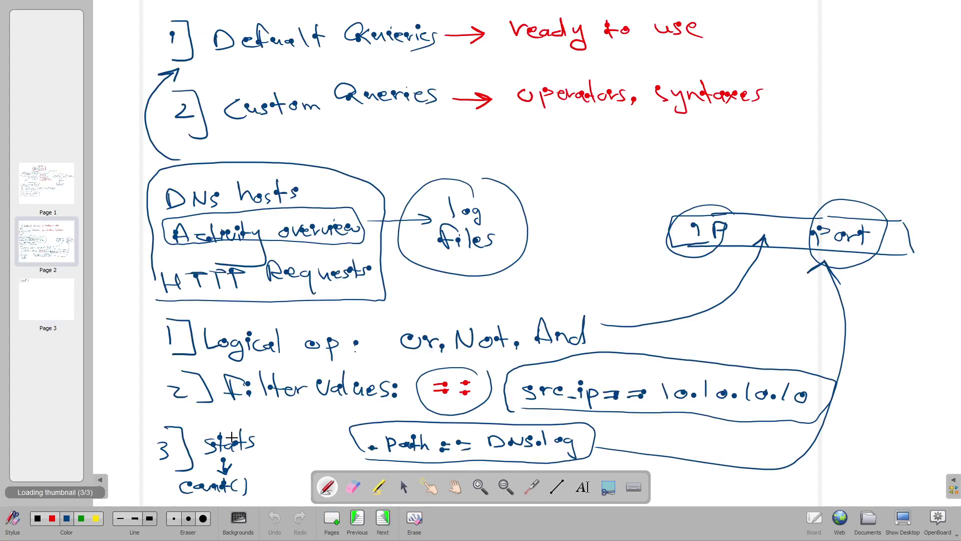
drag(176, 496, 282, 470)
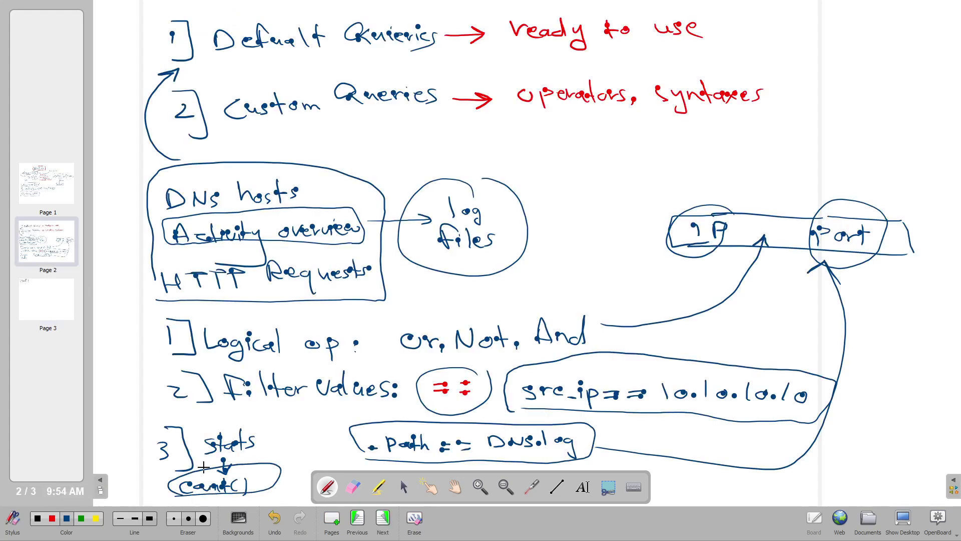
click(46, 299)
- Draw a blue arrow from the "Sort" heading and write the example query "count() by _path | sort -r" after it
drag(282, 42, 323, 41)
drag(315, 35, 317, 46)
mouse_move(398, 34)
mouse_down()
mouse_move(399, 46)
mouse_move(447, 43)
mouse_move(454, 32)
mouse_move(461, 44)
mouse_move(534, 40)
mouse_up()
drag(539, 29, 524, 63)
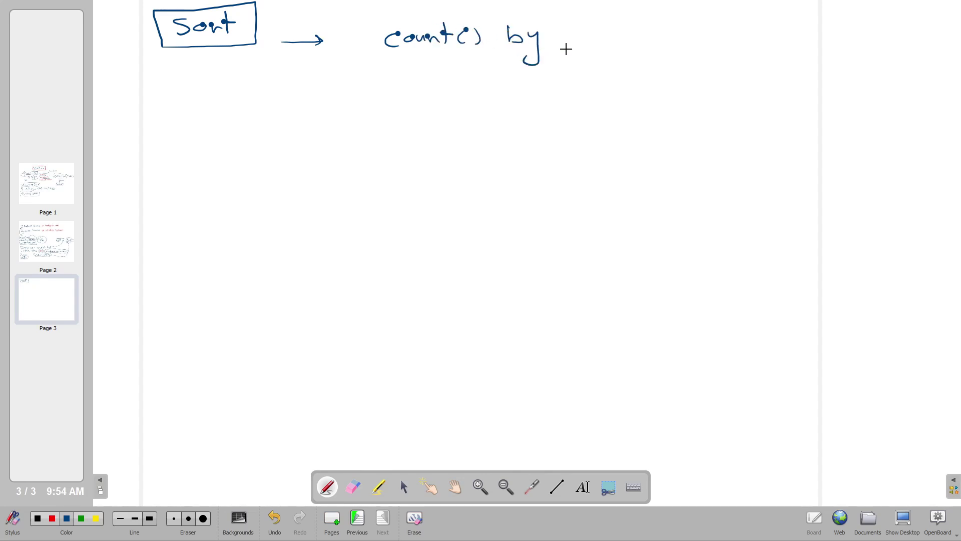
mouse_move(600, 30)
mouse_down()
mouse_move(599, 48)
mouse_move(601, 40)
mouse_up()
mouse_move(626, 37)
mouse_down()
mouse_move(634, 45)
mouse_move(642, 36)
mouse_up()
drag(645, 24, 644, 45)
drag(679, 14, 678, 54)
mouse_move(720, 31)
mouse_down()
mouse_move(712, 44)
mouse_move(754, 36)
mouse_up()
mouse_move(760, 21)
mouse_down()
mouse_move(760, 46)
mouse_move(765, 35)
mouse_move(814, 36)
mouse_up()
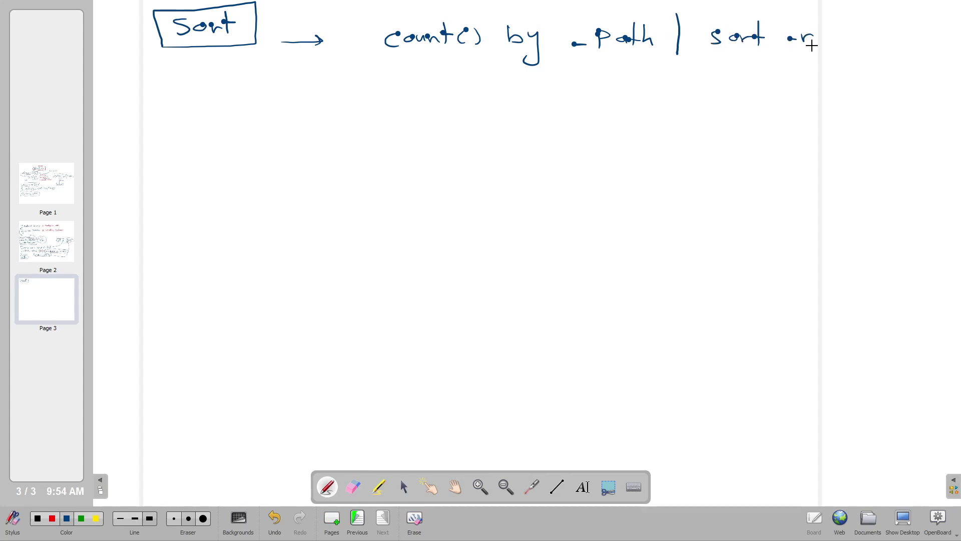
- Annotate the sort query in red: frame "count() by", add arrows below "_path" and "sort -r", and write "recursively" under the latter
click(53, 520)
mouse_move(377, 66)
mouse_down()
mouse_move(498, 81)
mouse_move(561, 52)
mouse_move(523, 12)
mouse_move(380, 16)
mouse_move(381, 67)
mouse_up()
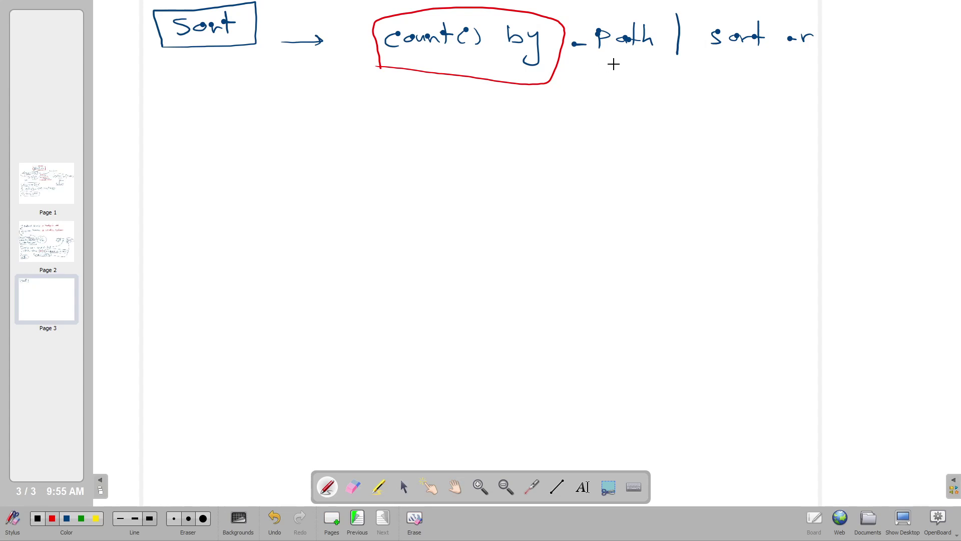
drag(611, 55, 614, 103)
mouse_move(747, 55)
mouse_down()
mouse_move(758, 72)
mouse_move(747, 81)
mouse_up()
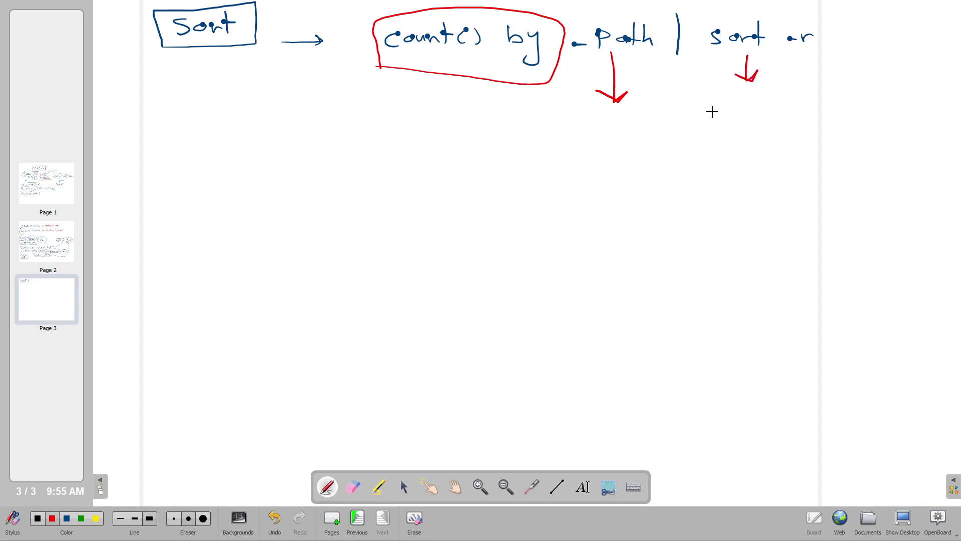
mouse_move(684, 100)
mouse_down()
mouse_move(731, 111)
mouse_move(784, 106)
mouse_move(782, 134)
mouse_up()
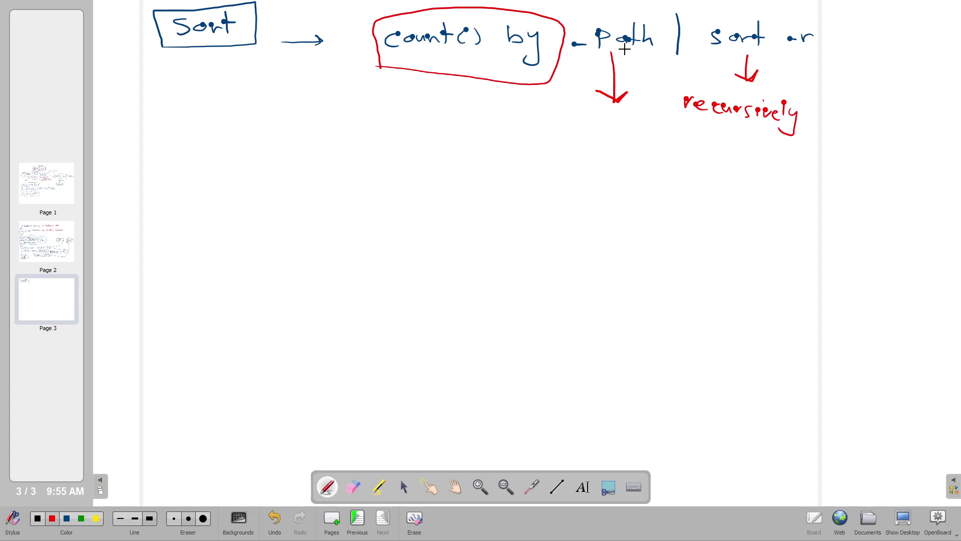
- Frame "_path" in red and draw an arrow from it to a circled note "src_ip" below
mouse_move(570, 51)
mouse_down()
mouse_move(598, 53)
mouse_move(671, 25)
mouse_move(561, 46)
mouse_up()
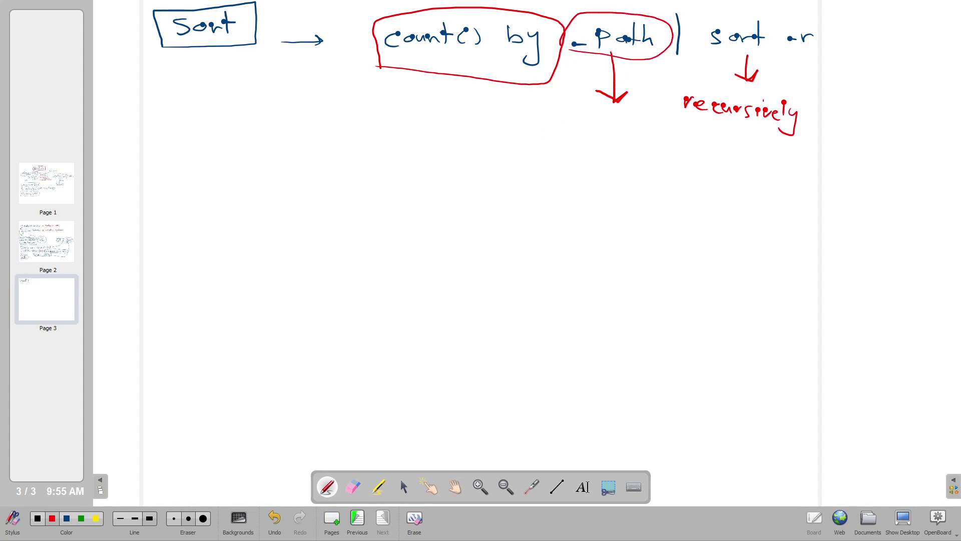
mouse_move(591, 63)
mouse_down()
mouse_move(547, 134)
mouse_move(566, 148)
mouse_move(596, 148)
mouse_up()
mouse_move(513, 153)
mouse_down()
mouse_move(503, 120)
mouse_move(516, 163)
mouse_up()
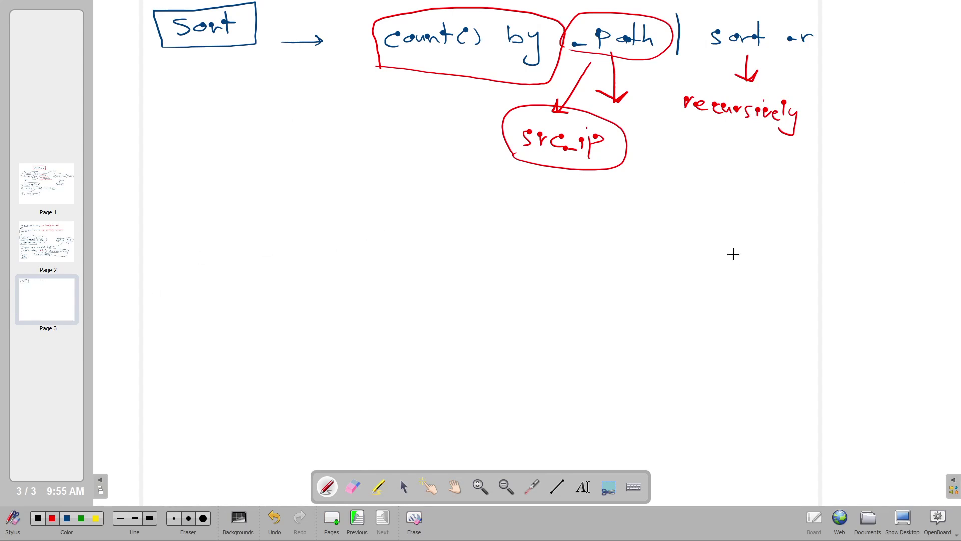
- Write a framed heading "Cut" in blue below the "Sort" heading
click(66, 518)
mouse_move(176, 191)
mouse_down()
mouse_move(181, 201)
mouse_move(215, 208)
mouse_move(218, 195)
mouse_up()
mouse_move(159, 226)
mouse_down()
mouse_move(239, 179)
mouse_move(137, 178)
mouse_move(150, 220)
mouse_up()
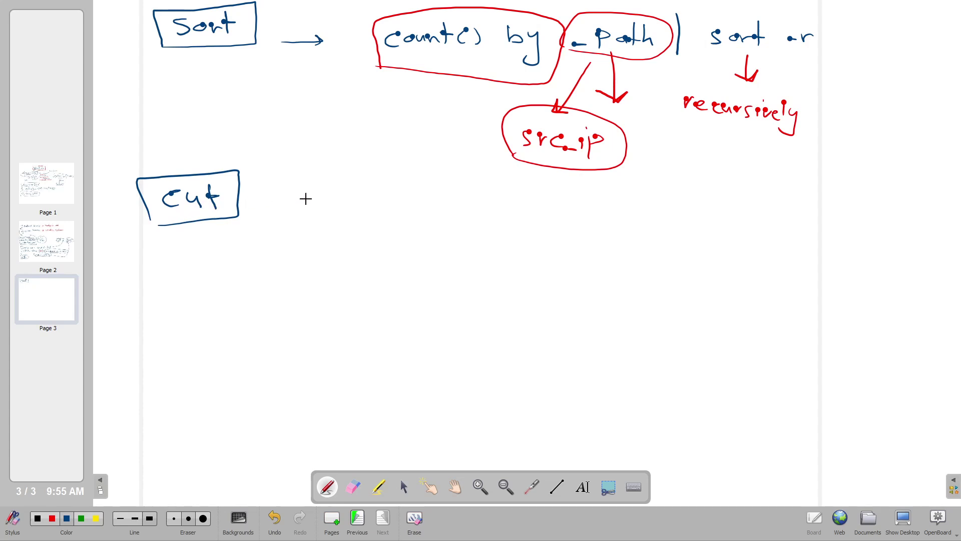
- Write "_path == "conn"" in blue beside the "Cut" heading and circle both quotation marks
drag(313, 222, 410, 216)
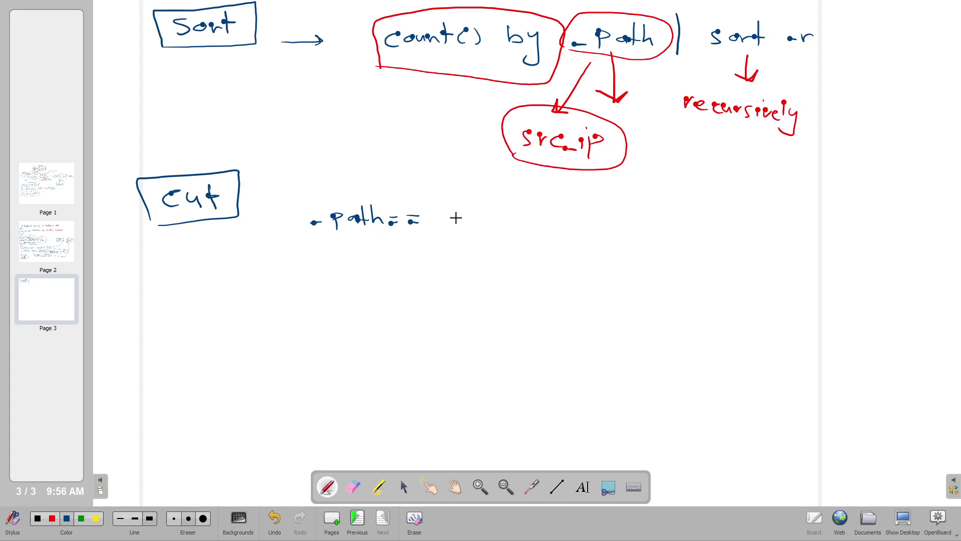
mouse_move(436, 206)
mouse_down()
mouse_move(503, 225)
mouse_move(516, 210)
mouse_up()
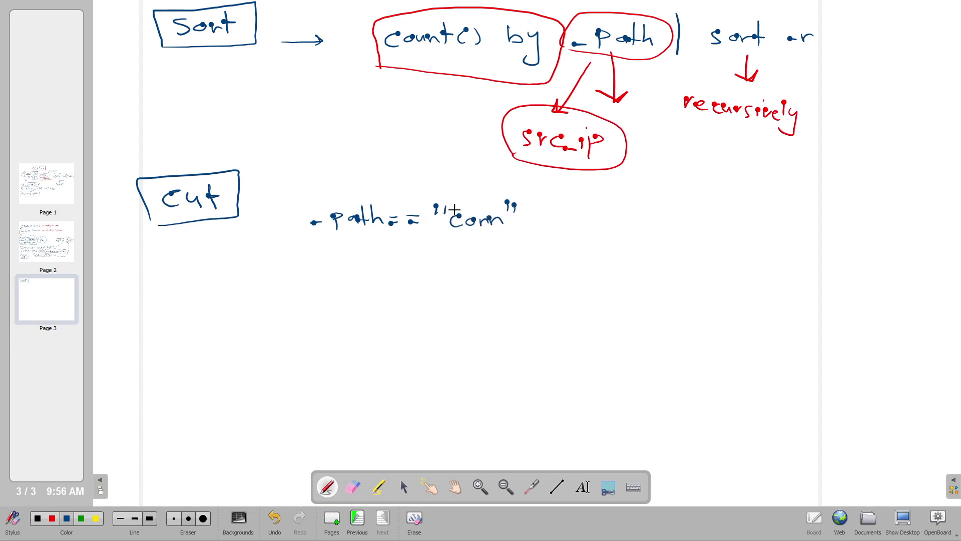
drag(448, 199, 453, 204)
mouse_move(521, 188)
mouse_down()
mouse_move(498, 205)
mouse_move(530, 199)
mouse_up()
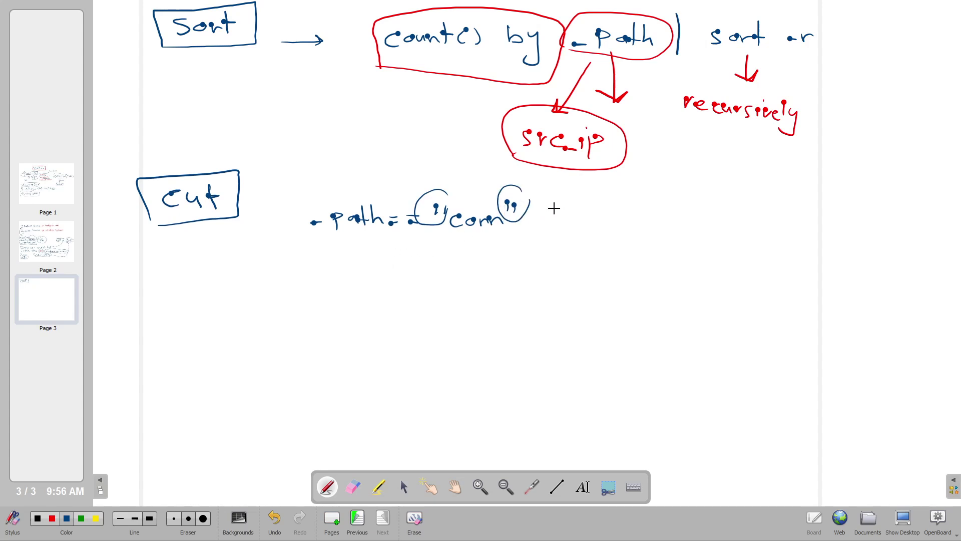
- Complete the cut example with "| cut "field-name"" and circle the field name
drag(556, 188, 558, 234)
mouse_move(605, 207)
mouse_down()
mouse_move(599, 222)
mouse_move(635, 220)
mouse_up()
drag(627, 213, 682, 199)
drag(688, 196, 689, 198)
drag(777, 190, 778, 198)
drag(787, 194, 787, 197)
mouse_move(697, 215)
mouse_down()
mouse_move(720, 206)
mouse_move(732, 220)
mouse_move(798, 220)
mouse_move(828, 207)
mouse_up()
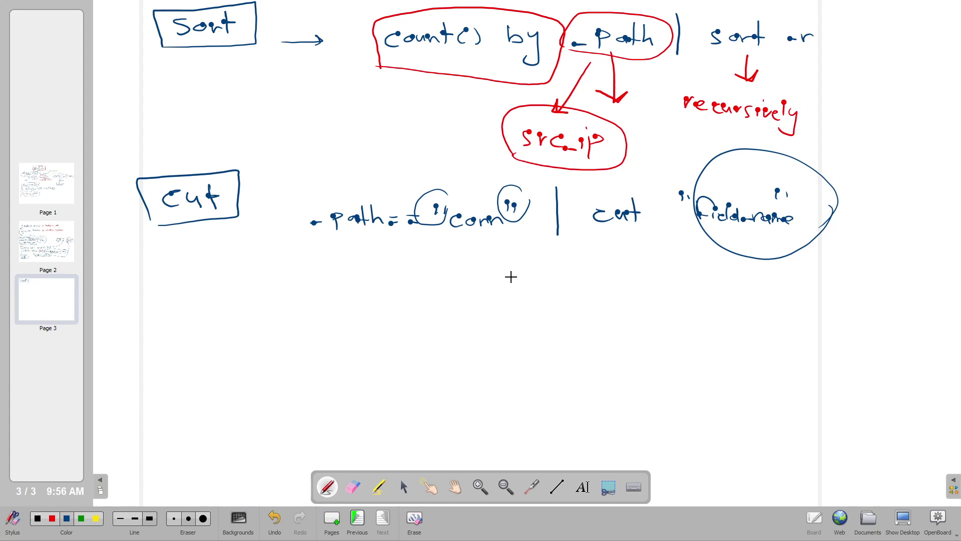
- Emphasize the cut query in blue by framing the path condition, circling "cut" twice, and underlining "conn" and the field name
mouse_move(581, 209)
mouse_down()
mouse_move(653, 188)
mouse_move(651, 219)
mouse_up()
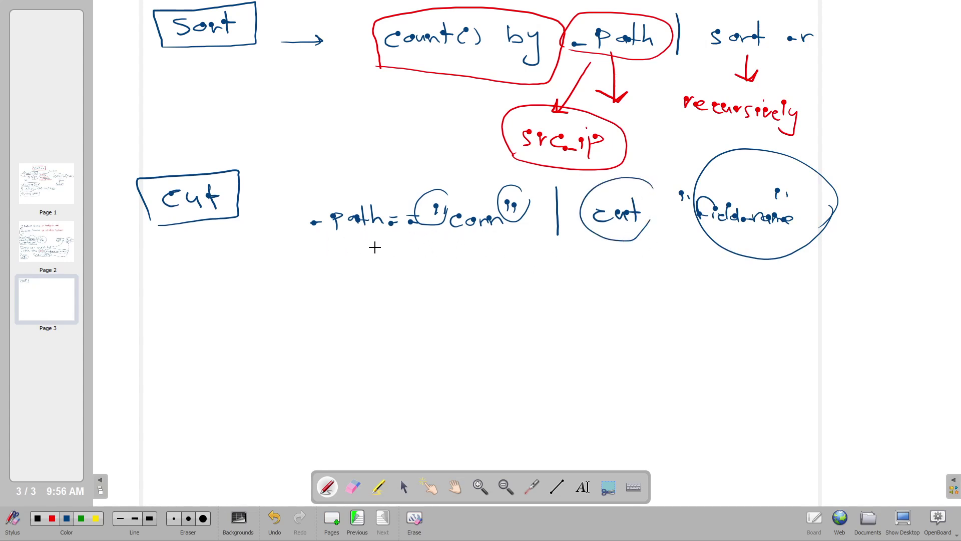
mouse_move(304, 245)
mouse_down()
mouse_move(513, 259)
mouse_move(557, 173)
mouse_move(307, 160)
mouse_move(304, 230)
mouse_up()
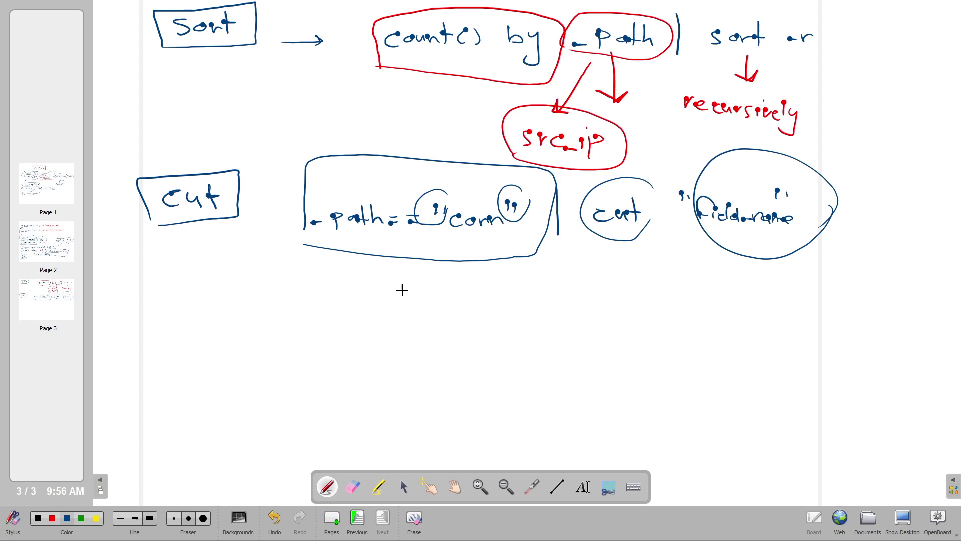
drag(508, 240, 457, 239)
drag(651, 186, 601, 239)
drag(797, 231, 706, 228)
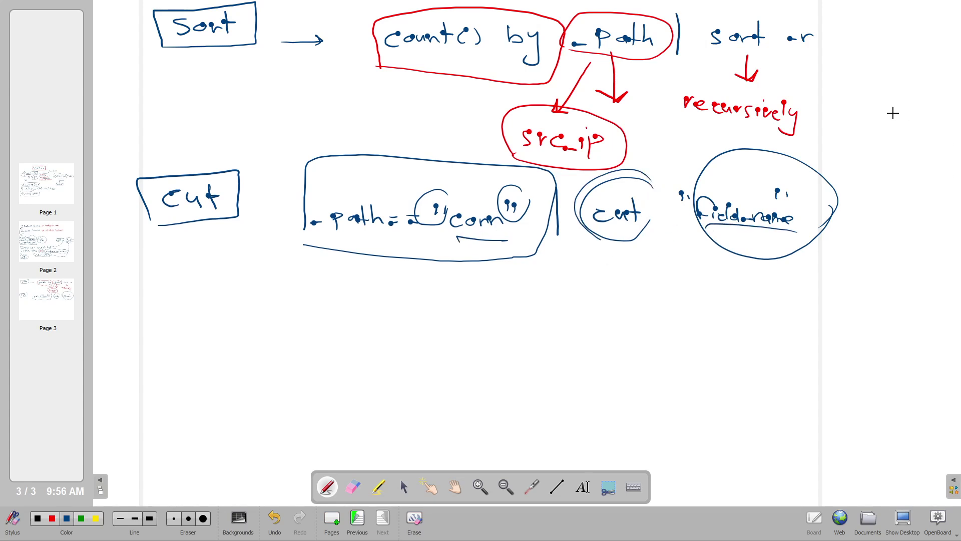
mouse_move(162, 309)
mouse_down()
mouse_move(161, 318)
mouse_move(212, 318)
mouse_move(234, 301)
mouse_up()
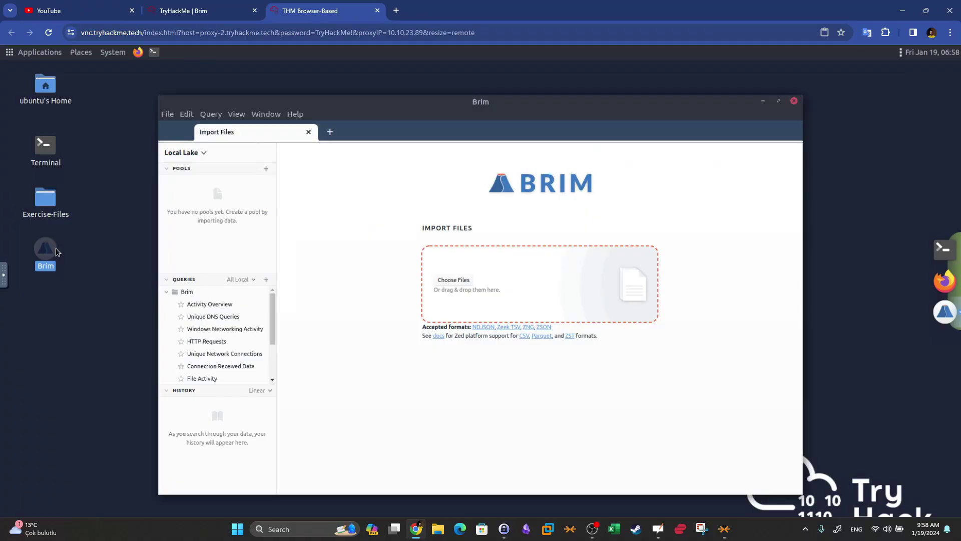
- Maximize the Brim window in the browser-based virtual machine and import sample.pcap from the Desktop's Exercise-Files folder
double_click(431, 104)
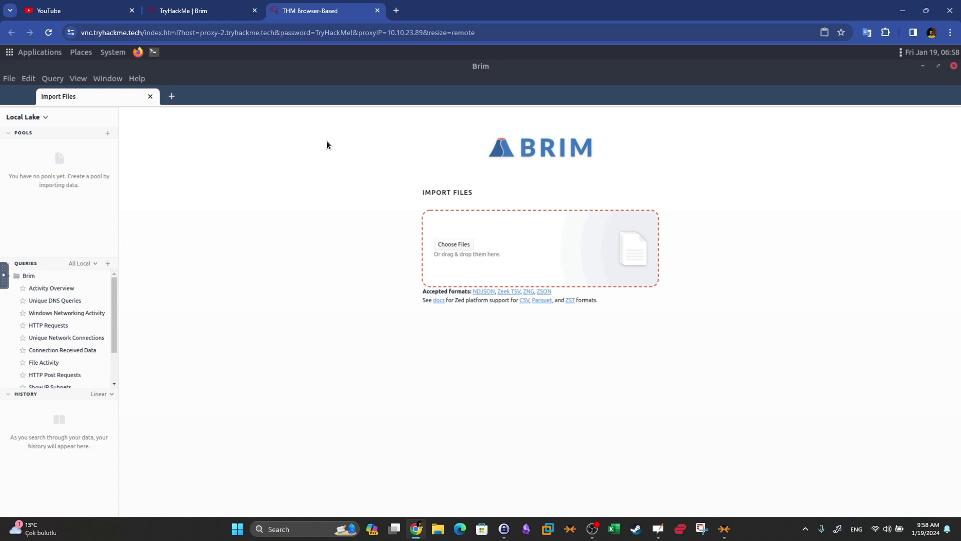
click(447, 245)
click(215, 113)
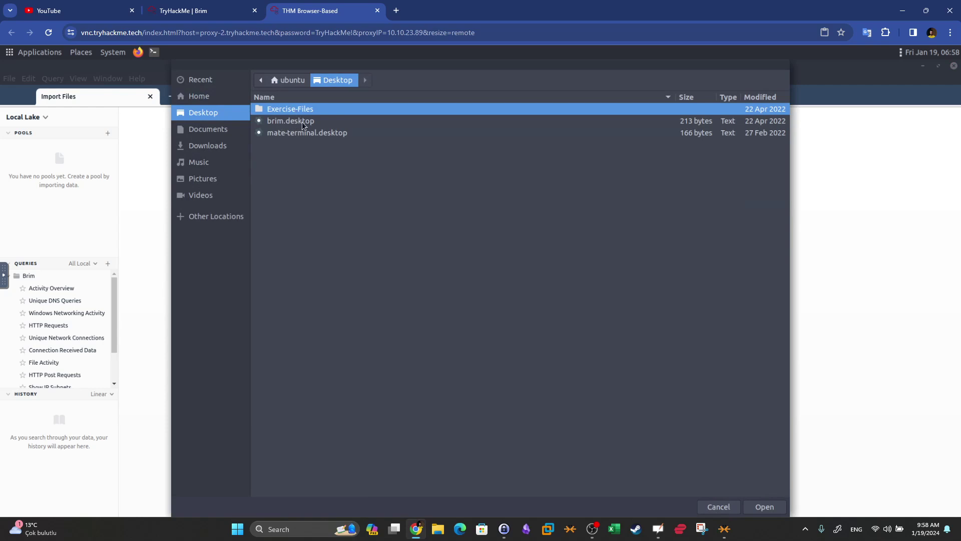
double_click(284, 110)
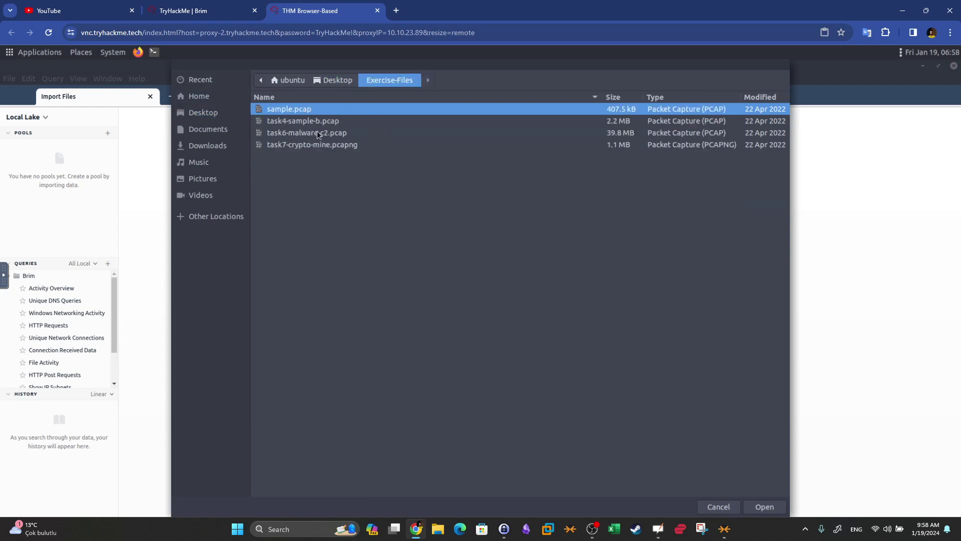
double_click(296, 110)
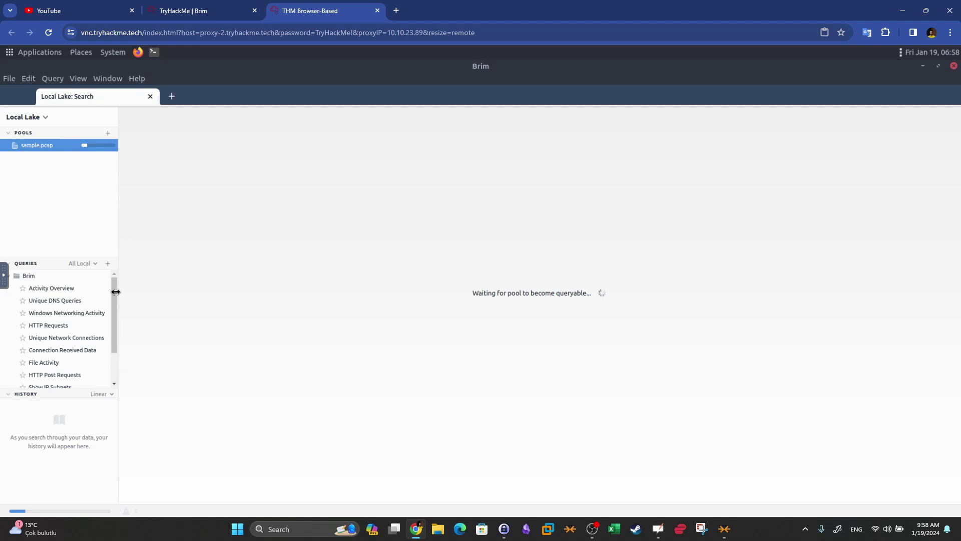
- Run the default queries Unique Network Connections, Show IP Subnets and Activity Overview on the sample.pcap pool
click(65, 331)
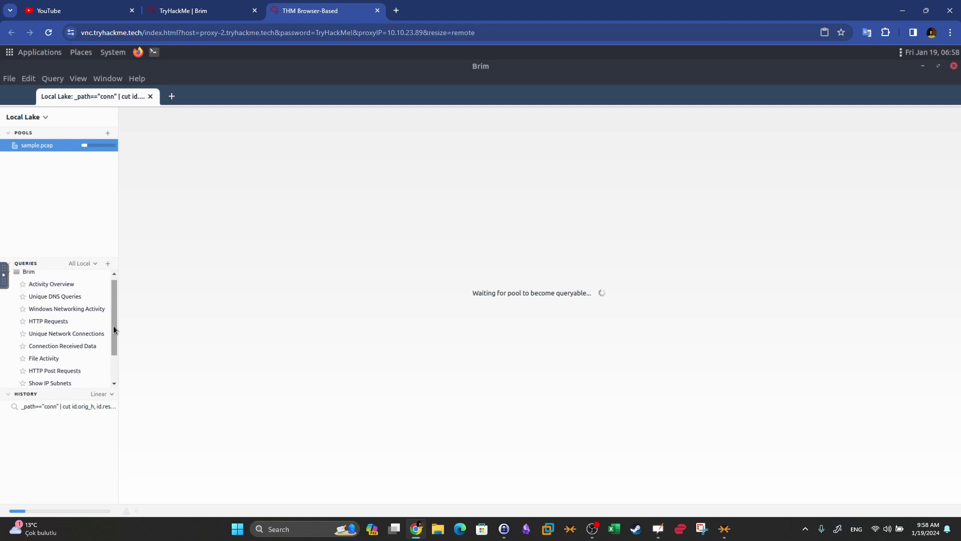
drag(113, 326, 112, 369)
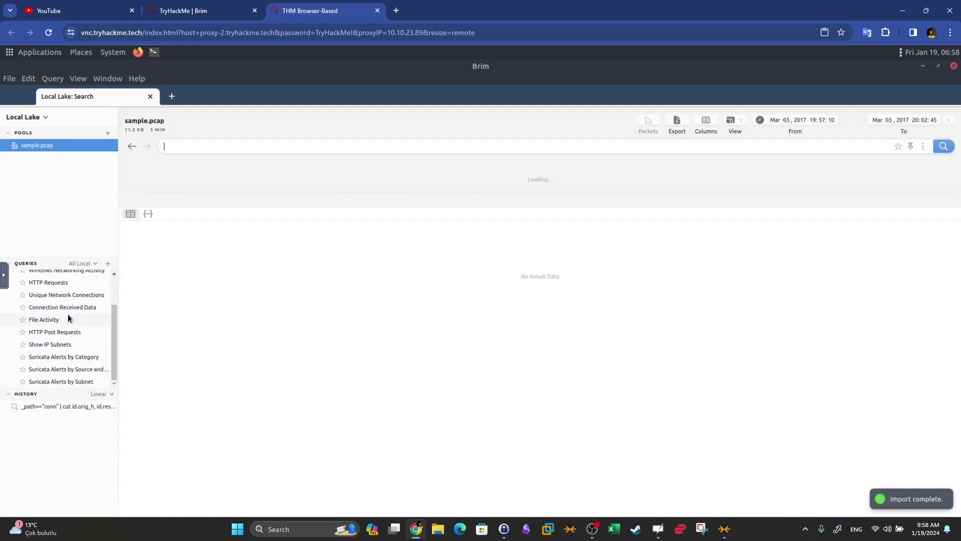
click(68, 348)
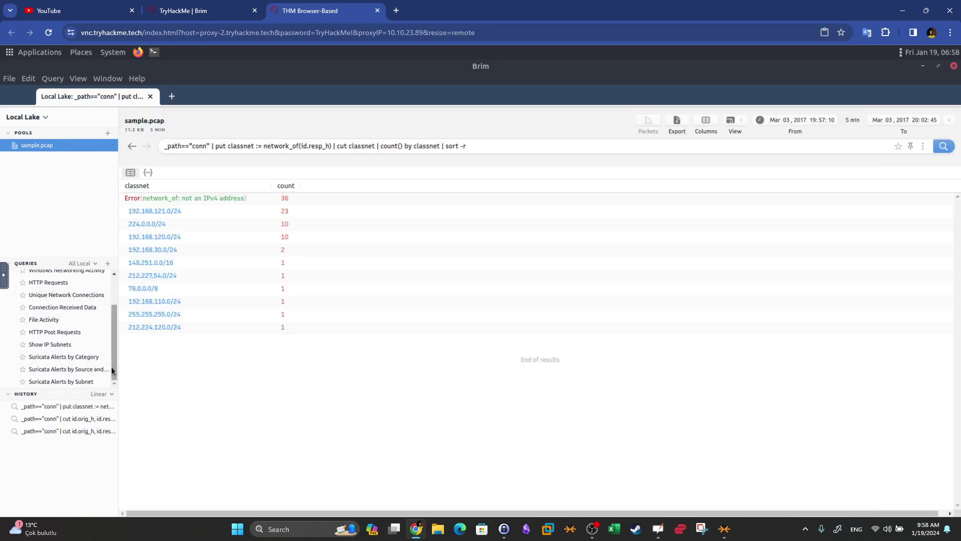
drag(111, 366, 110, 299)
click(67, 290)
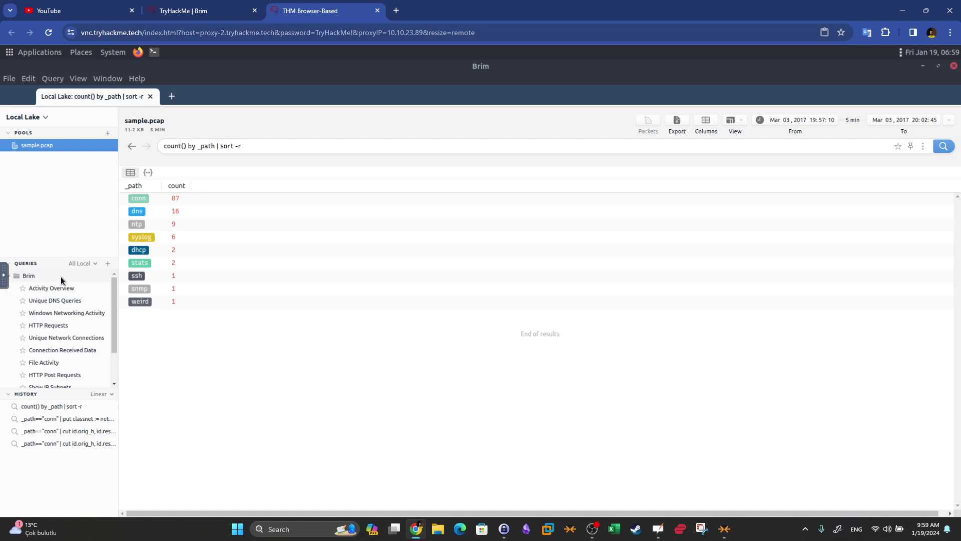
- Show all log entries of the sample.pcap pool and open the details of the first conn entry
click(49, 147)
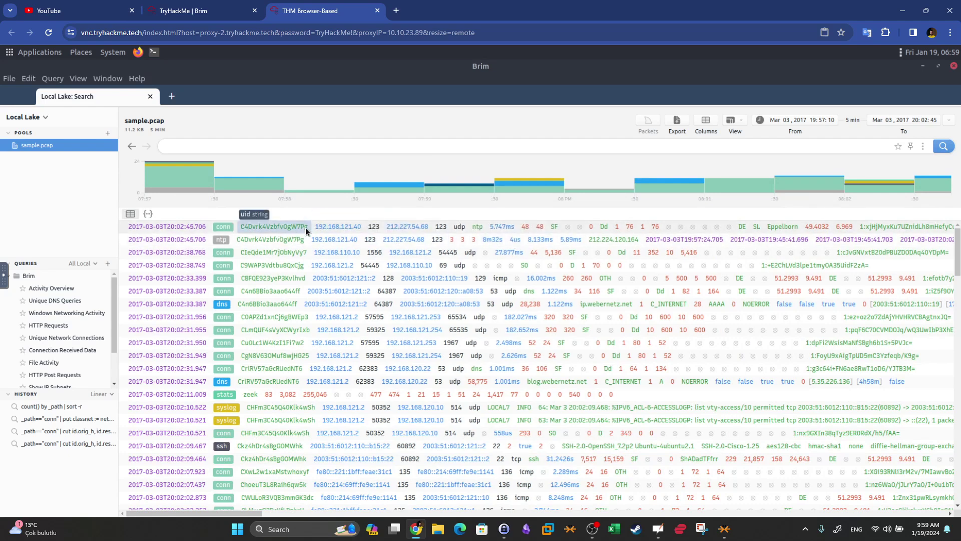
click(237, 227)
right_click(359, 226)
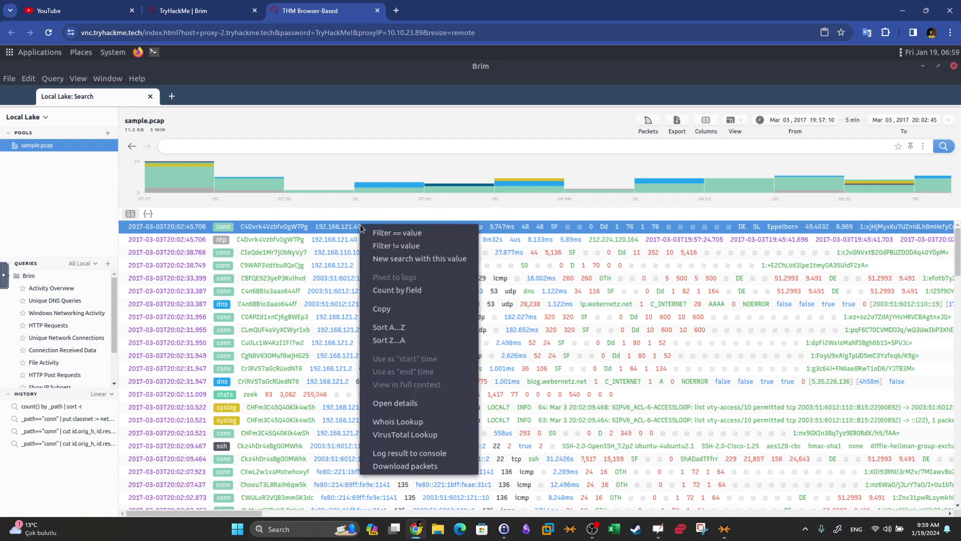
click(413, 403)
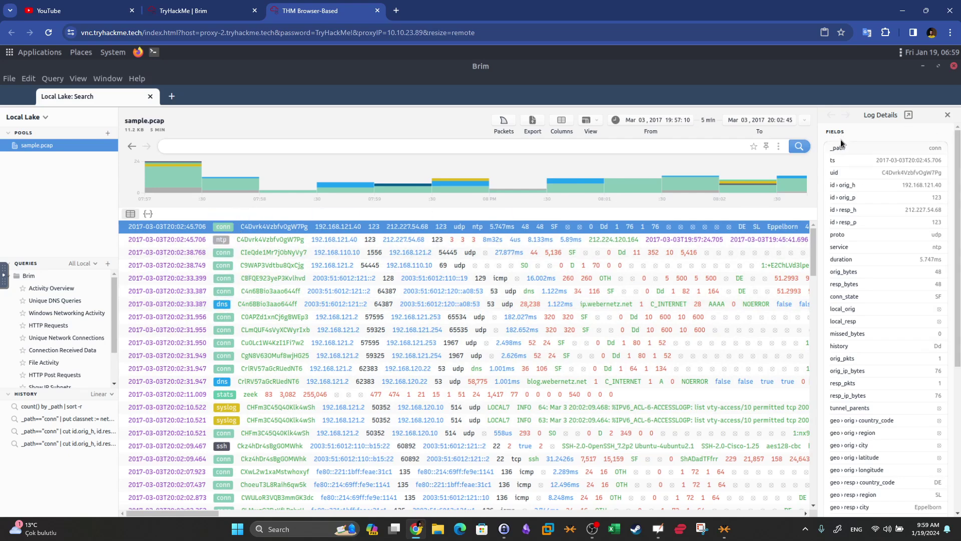
- Run the Activity Overview default query on the sample.pcap pool and return to its full list of log entries
mouse_move(846, 397)
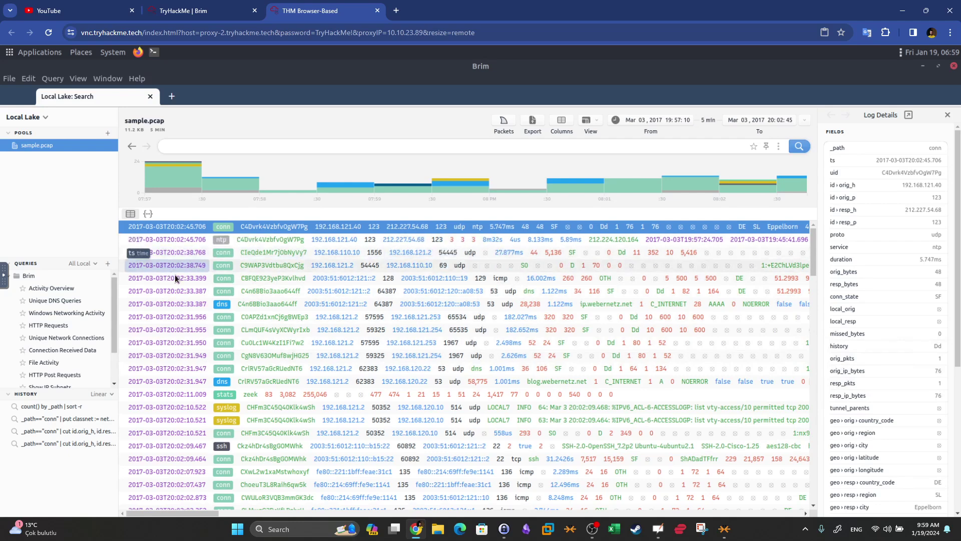
click(72, 290)
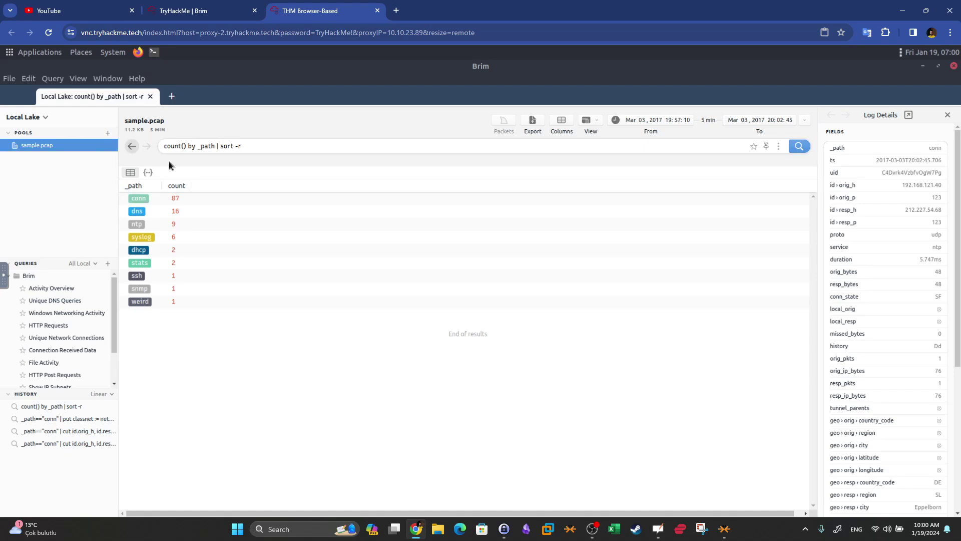
click(82, 150)
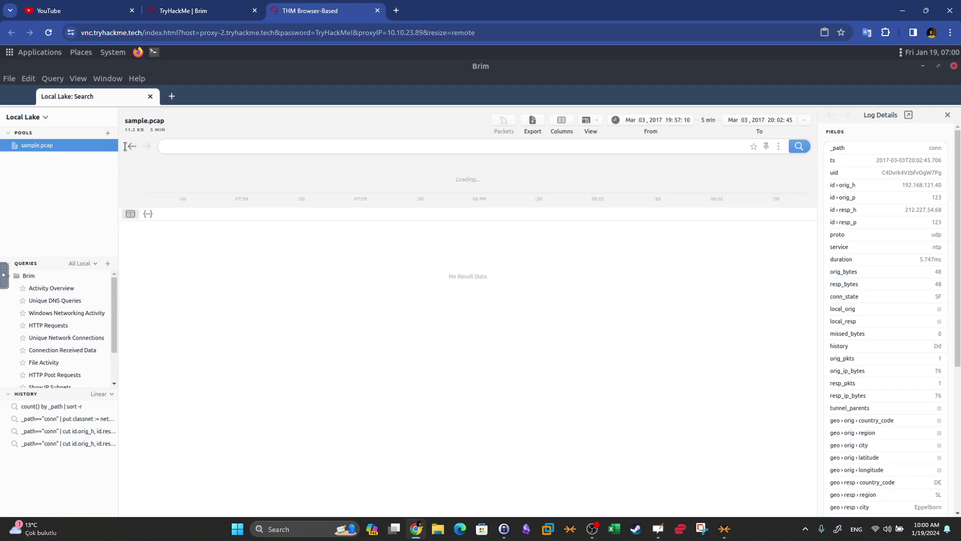
click(131, 146)
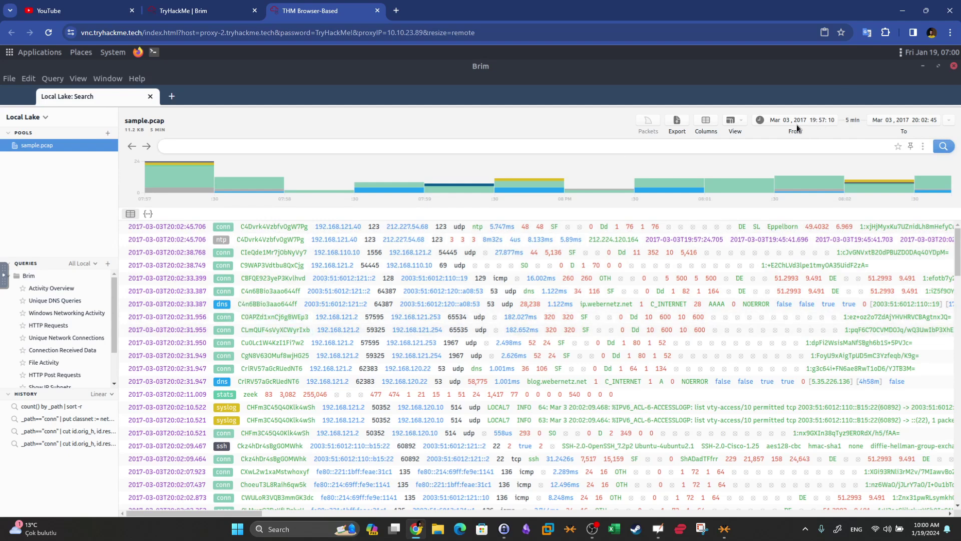
click(742, 120)
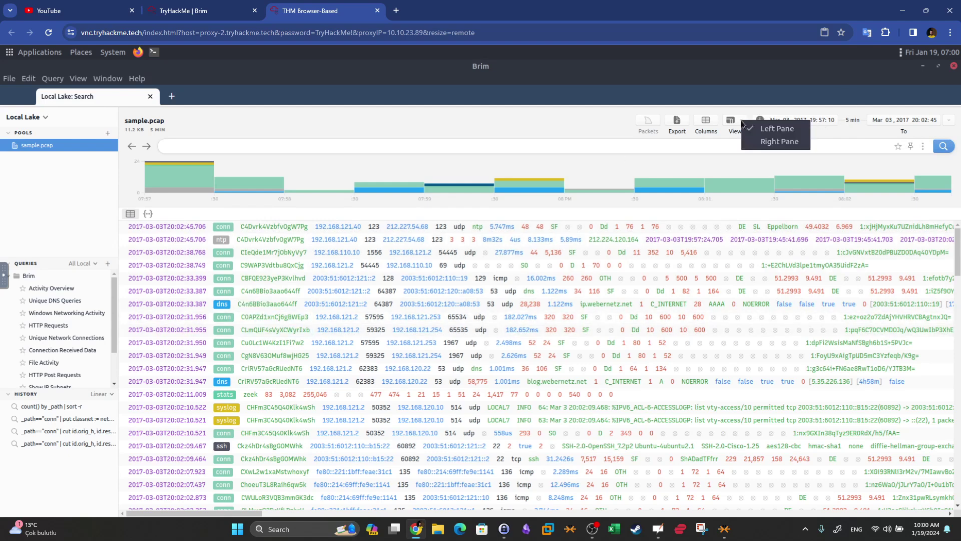
click(684, 123)
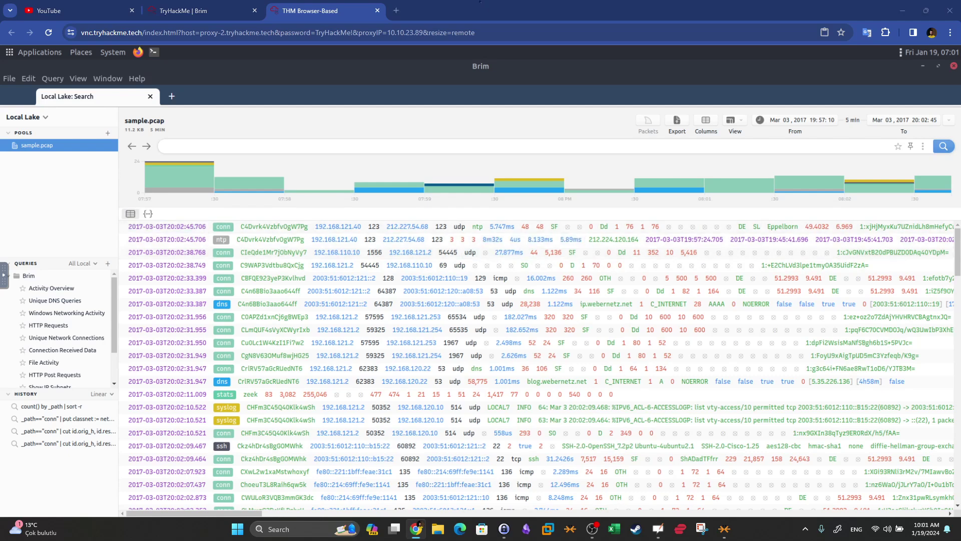
click(86, 194)
- Run the Unique DNS Queries default query on the sample.pcap pool and highlight its query expression
click(75, 301)
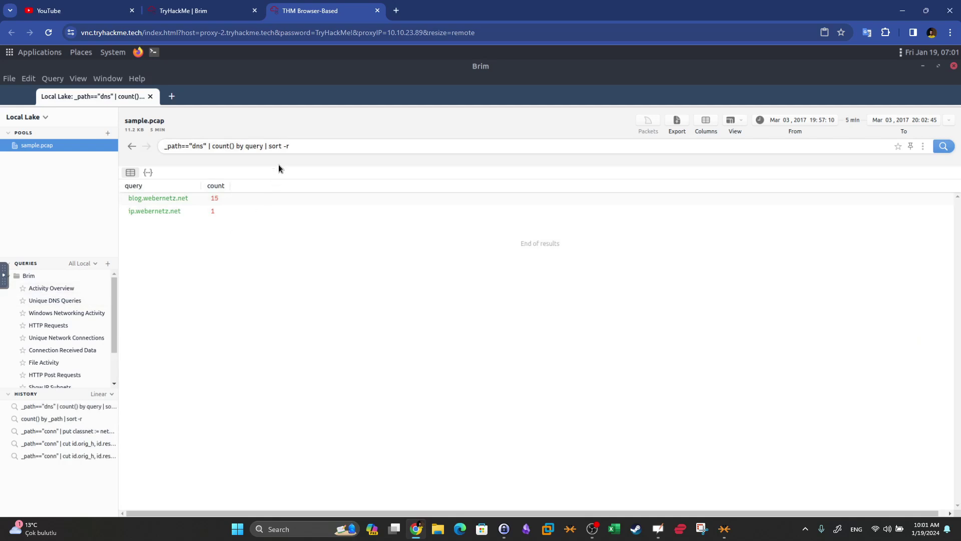
drag(296, 145, 162, 142)
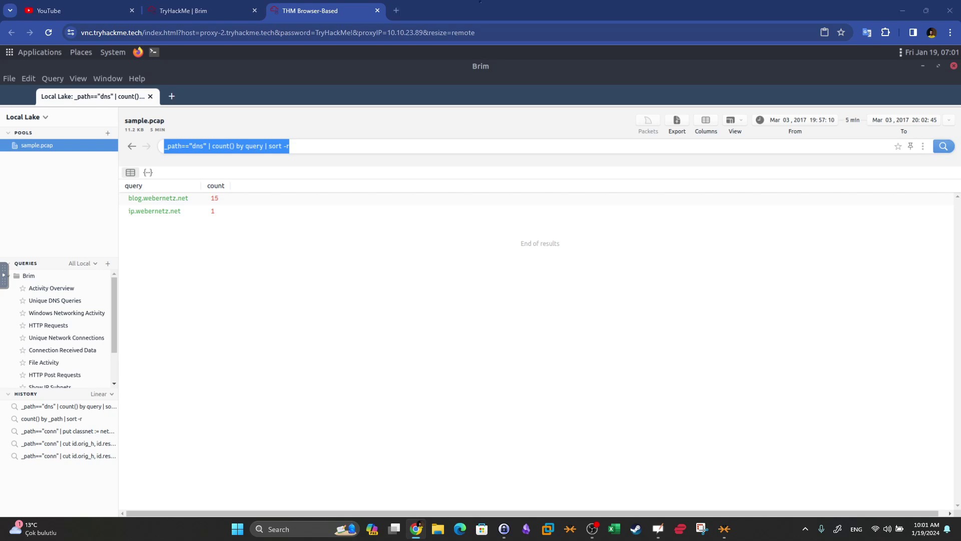
- Run the Windows Networking Activity default query twice on sample.pcap, returning to all log entries after each run
click(62, 314)
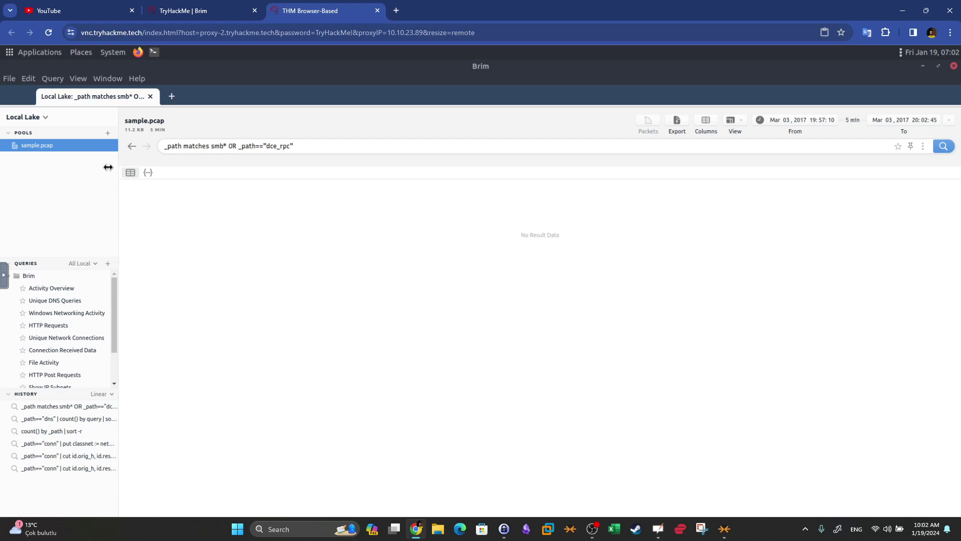
click(131, 145)
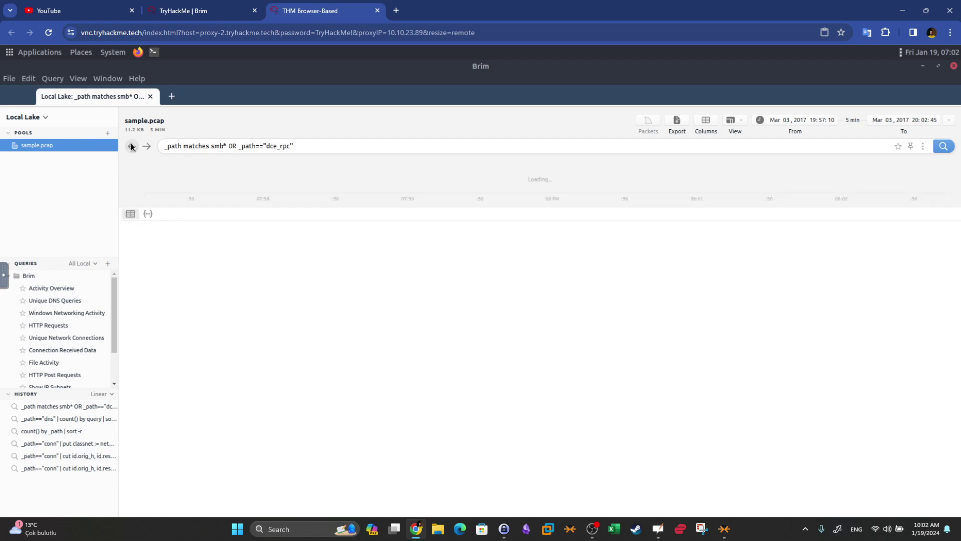
click(131, 146)
click(132, 146)
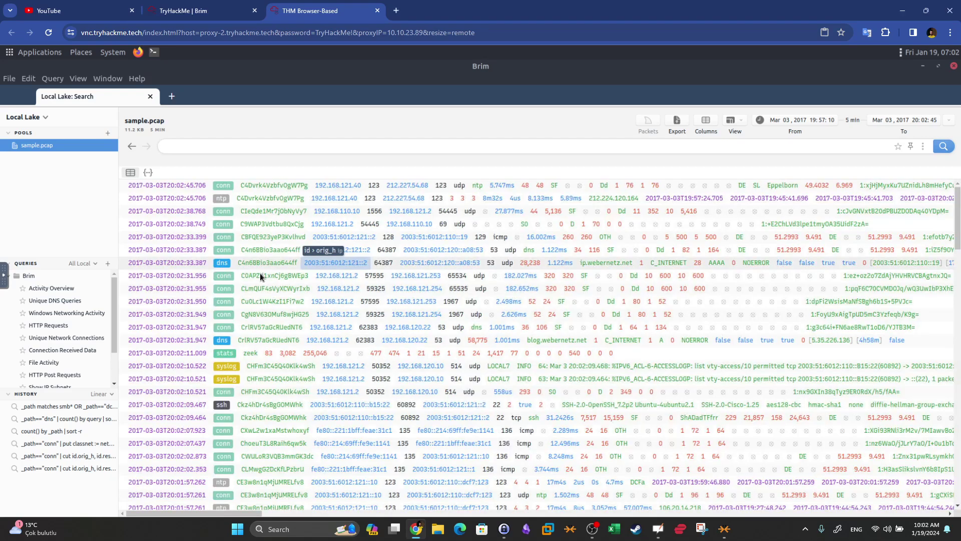
click(60, 313)
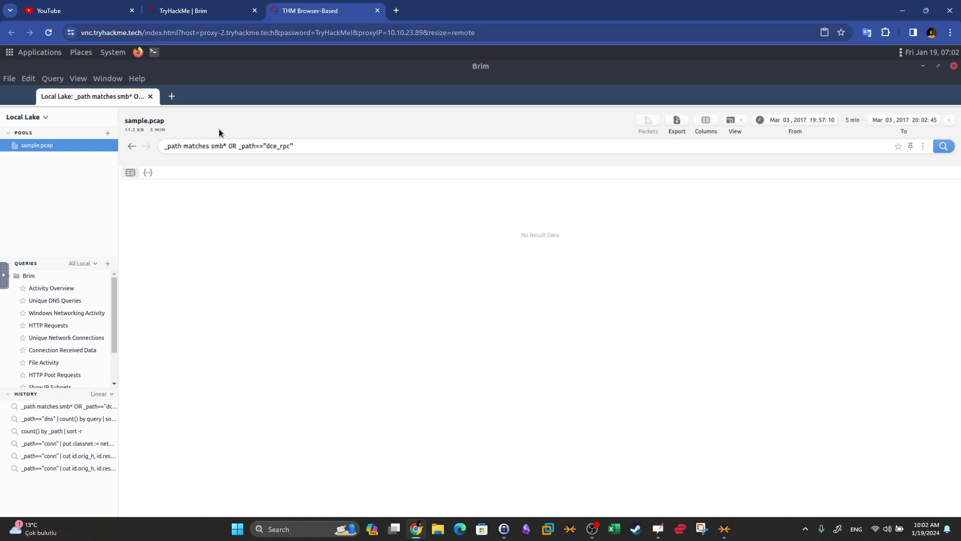
click(83, 150)
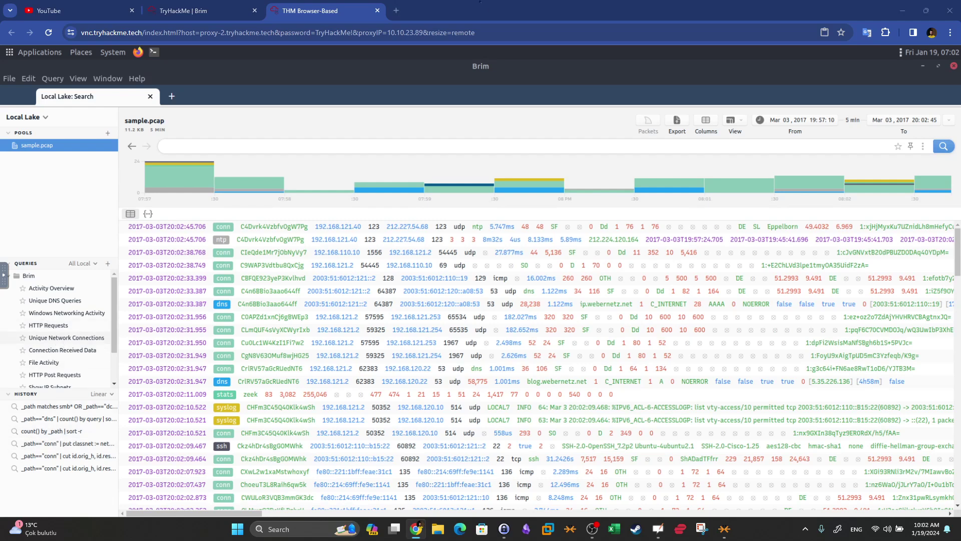
- Run the Unique Network Connections query, examine the listed hosts and ports, and return to all sample.pcap log entries
click(91, 339)
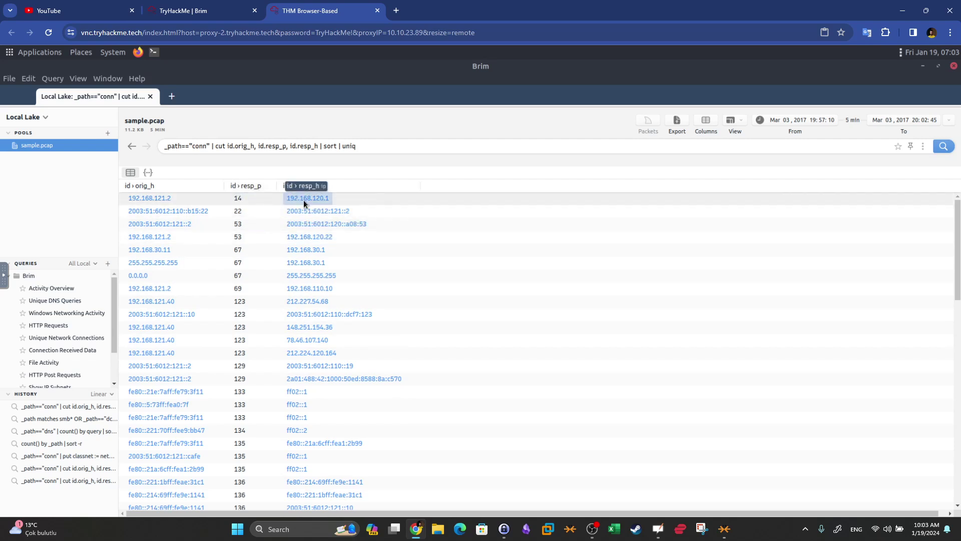
scroll(334, 226, down, 3)
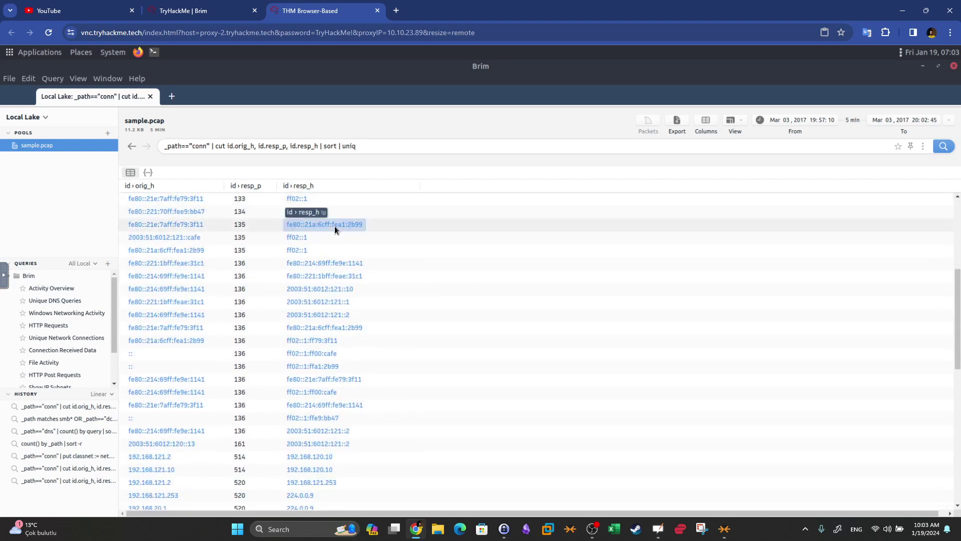
scroll(334, 229, down, 10)
scroll(332, 230, down, 2)
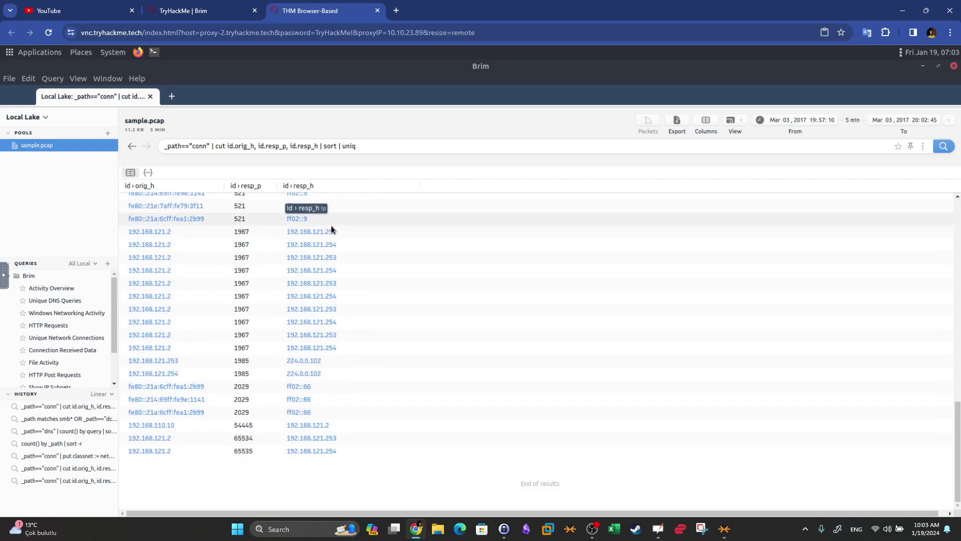
scroll(332, 225, up, 12)
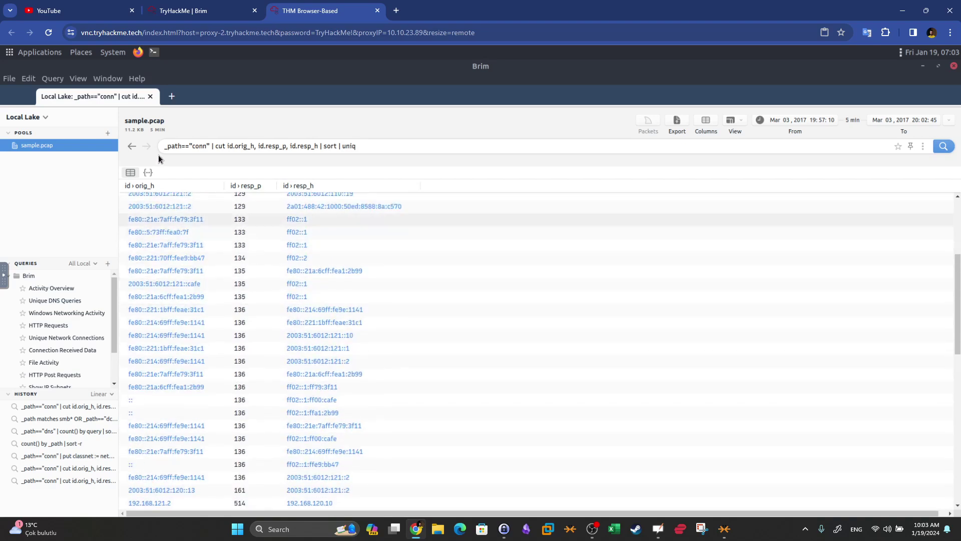
click(91, 145)
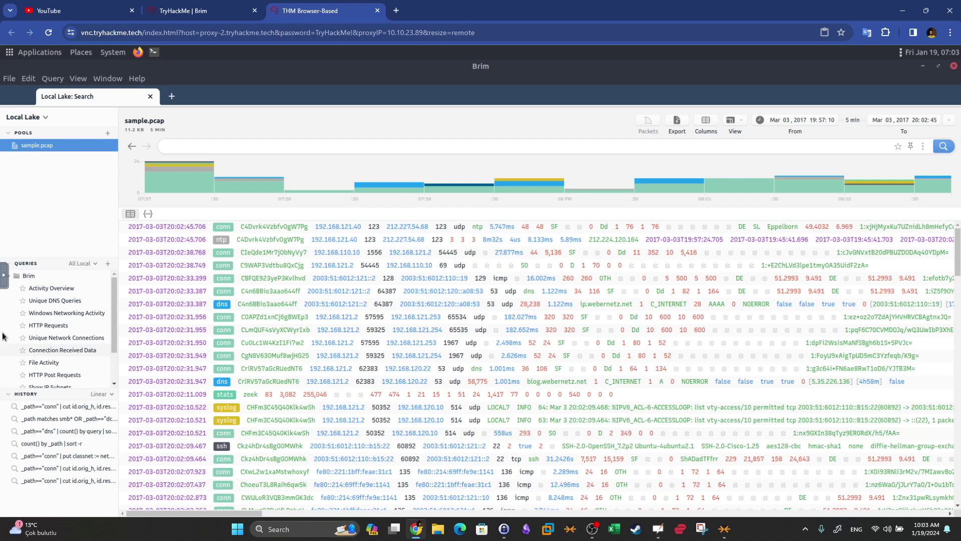
- Run the File Activity and Show IP Subnets default queries in turn, returning to all sample.pcap log entries after each
click(61, 362)
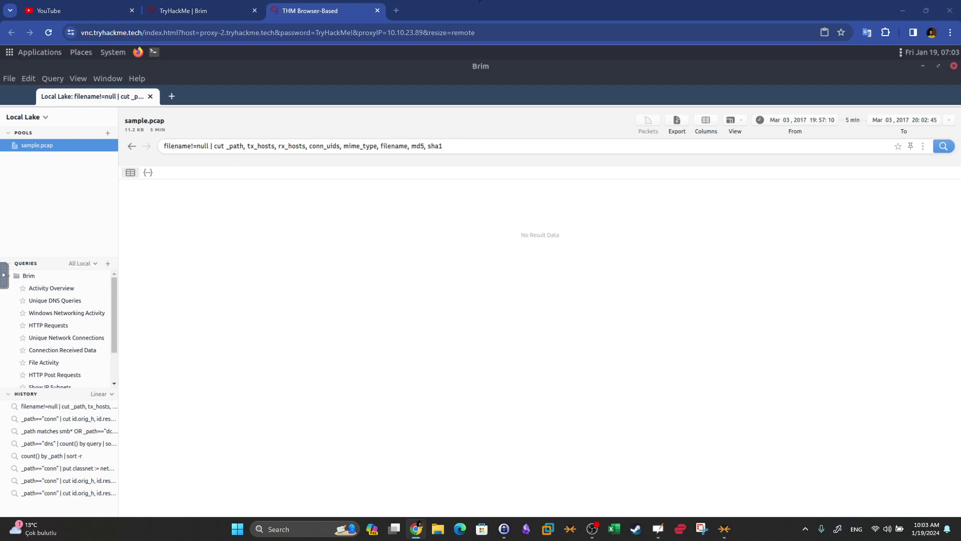
key(Escape)
scroll(98, 315, down, 2)
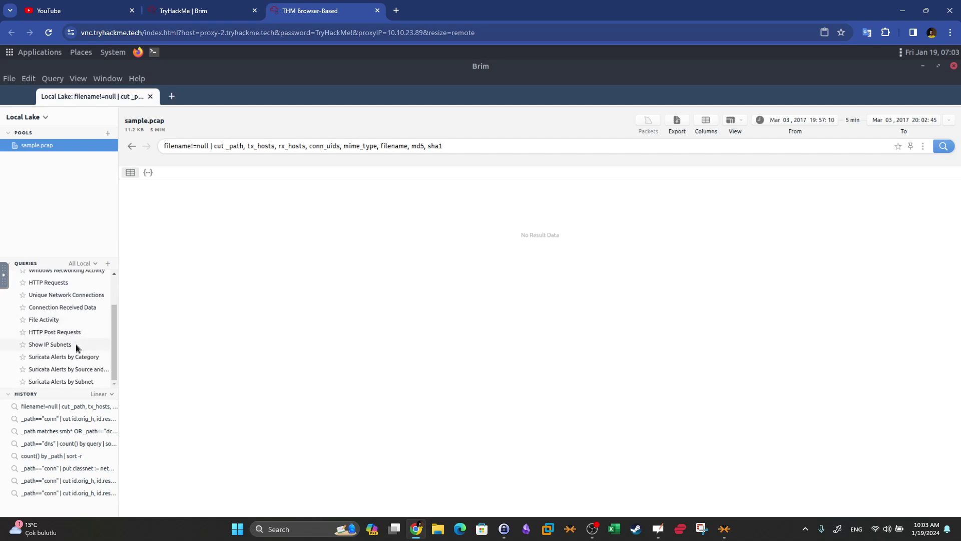
click(73, 145)
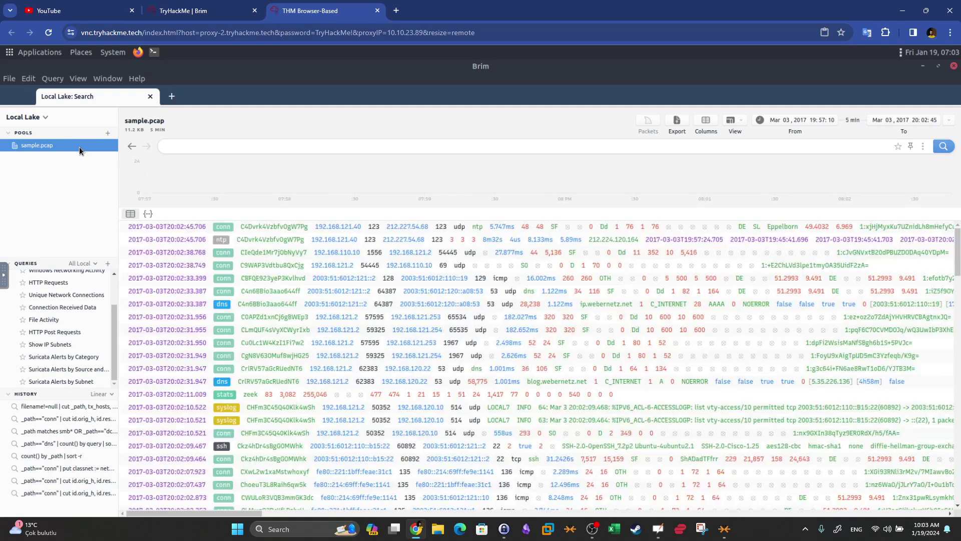
click(57, 345)
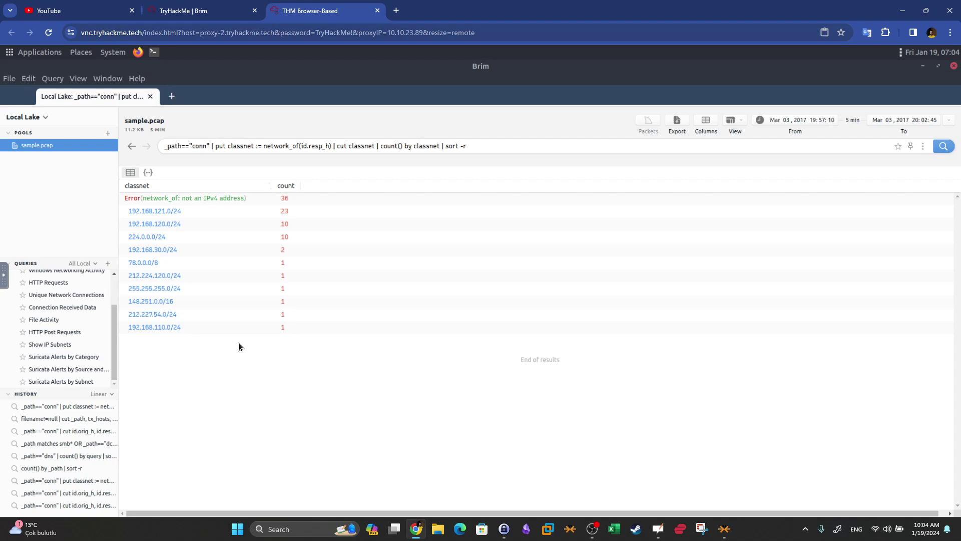
click(82, 146)
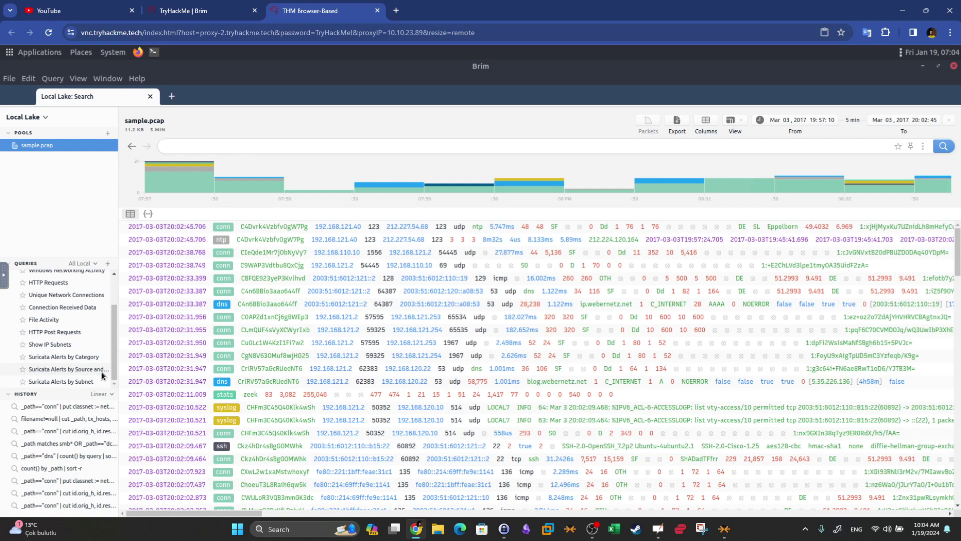
- Run the two Suricata default queries for alerts by category and by source and destination, returning to all log entries after each
click(80, 358)
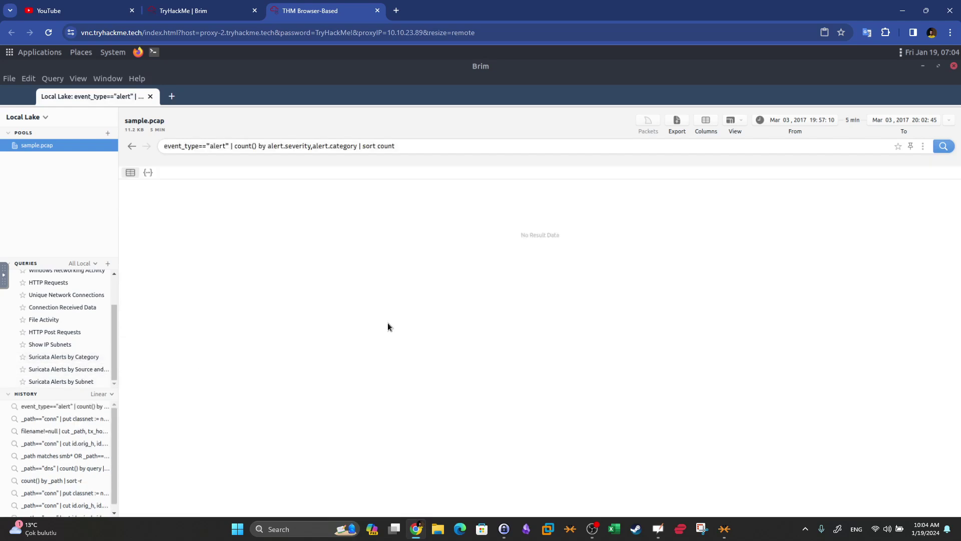
click(92, 147)
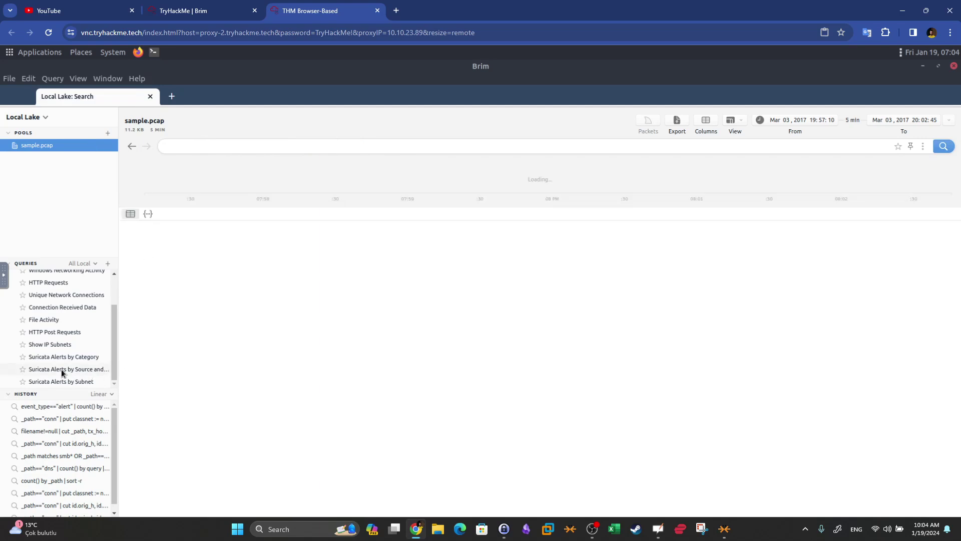
click(76, 369)
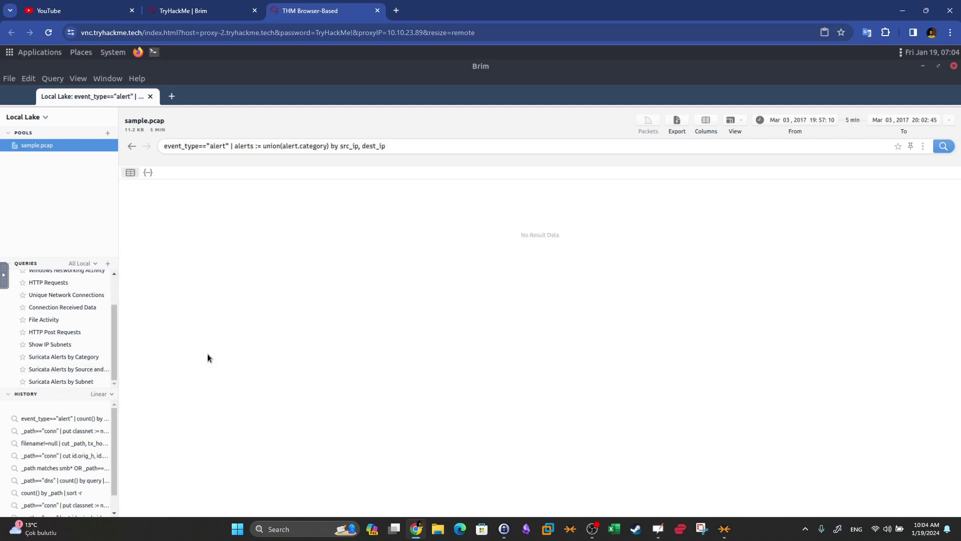
click(75, 147)
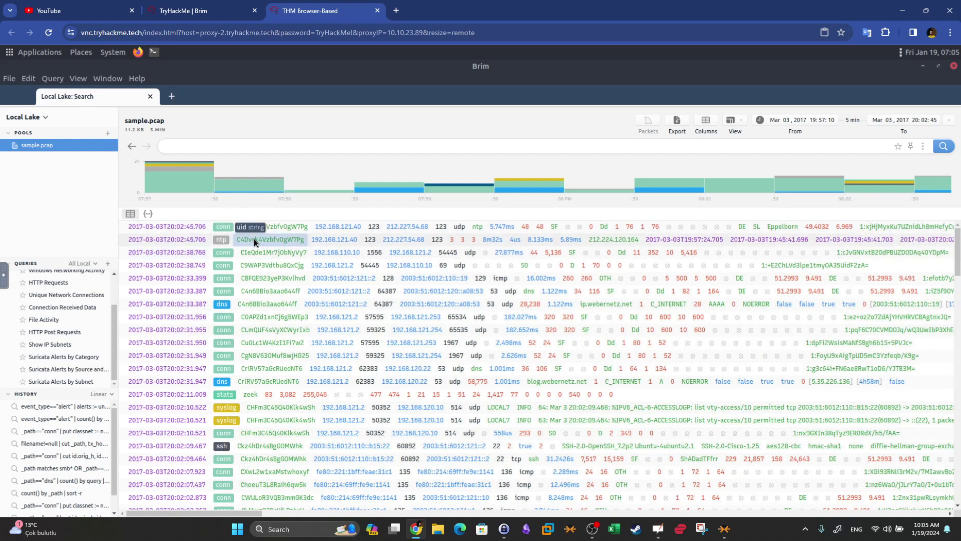
- Switch to the TryHackMe Brim room page, collapse Task 1 and review the list of tasks
click(248, 5)
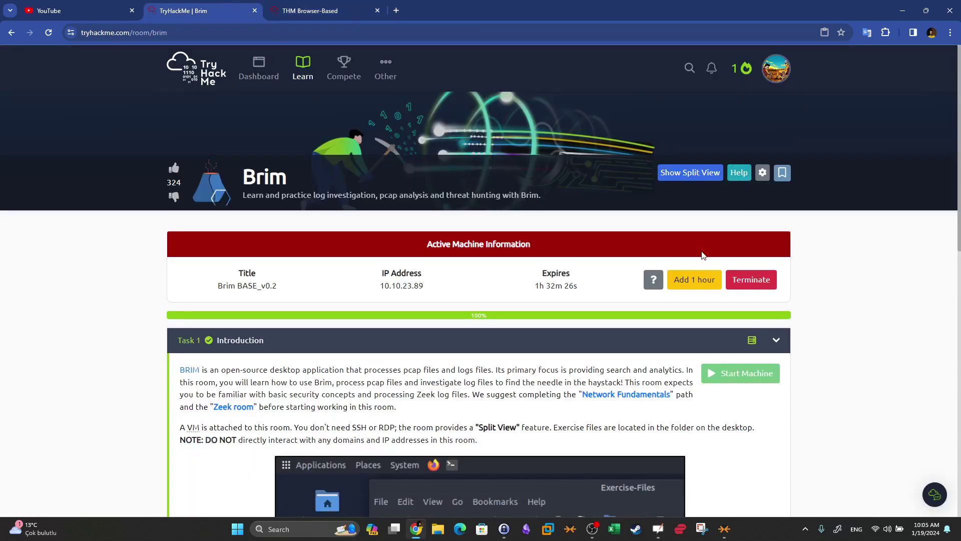
click(673, 340)
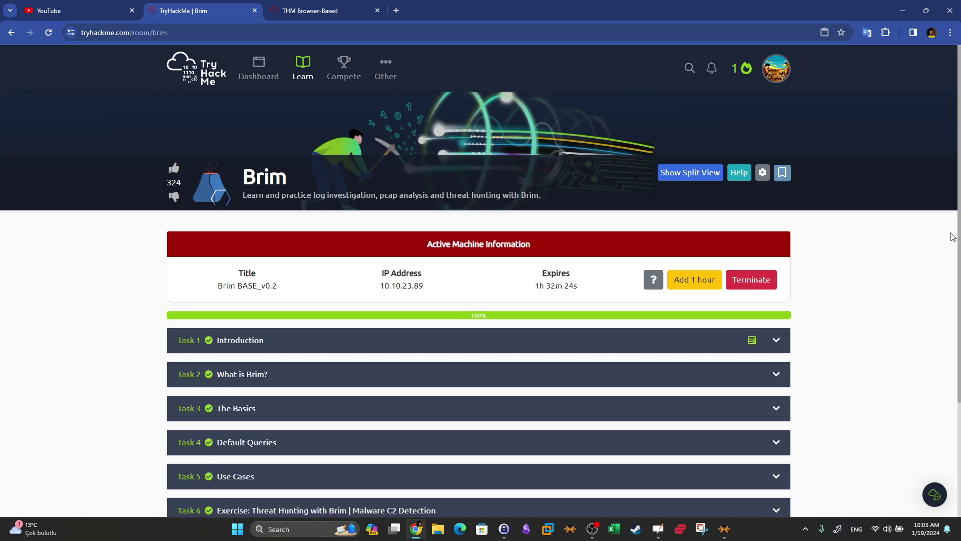
drag(958, 235, 946, 341)
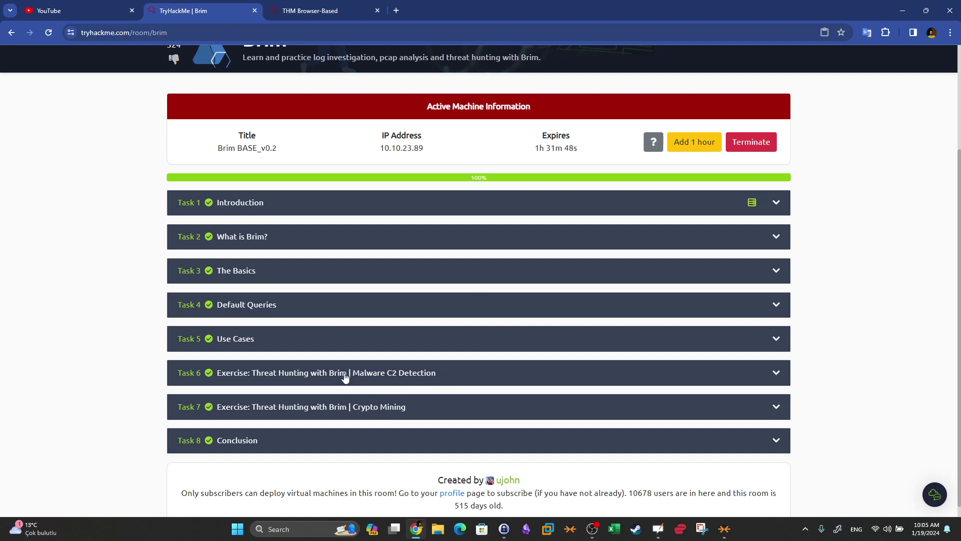
- Switch to the Brim machine, import task6-malware-c2.pcap from the desktop's Exercise-Files folder, and skim its log entries
click(321, 11)
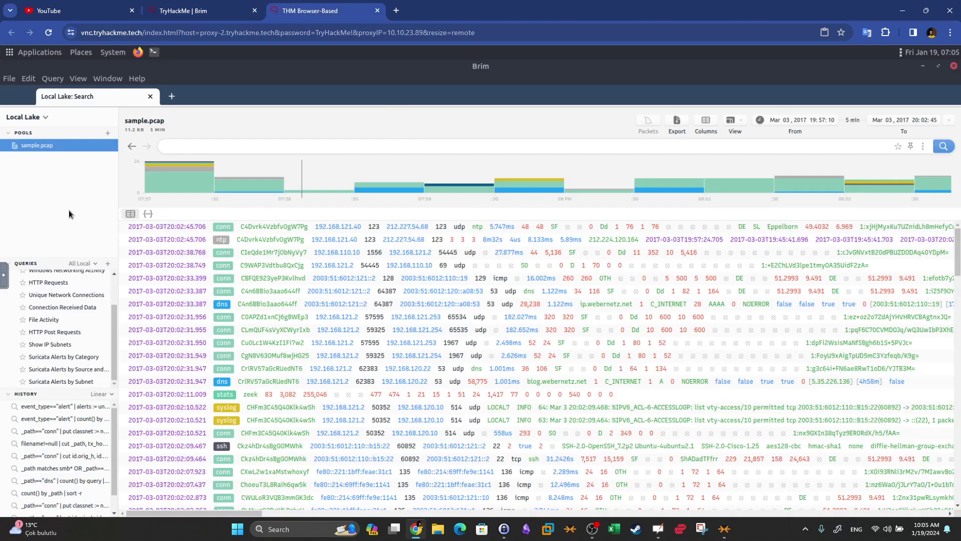
click(108, 133)
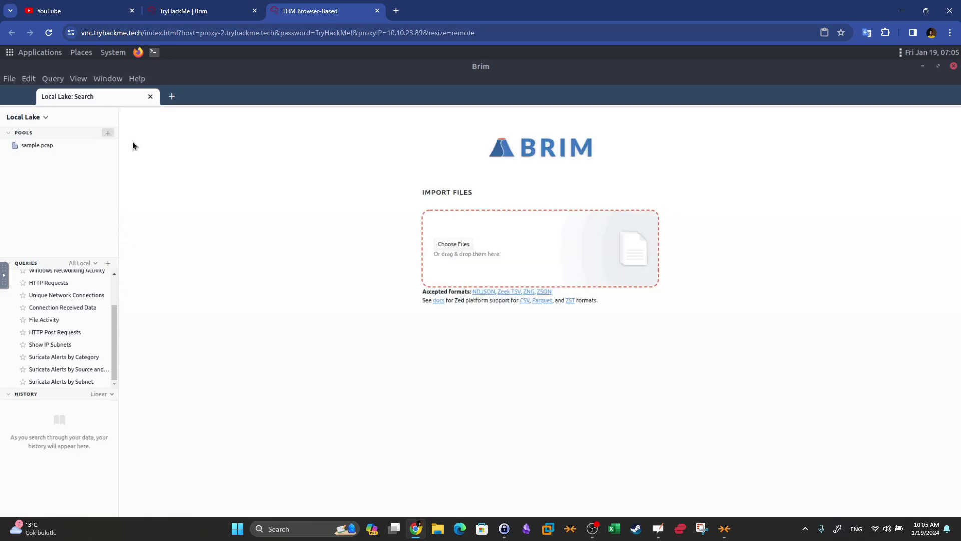
click(460, 246)
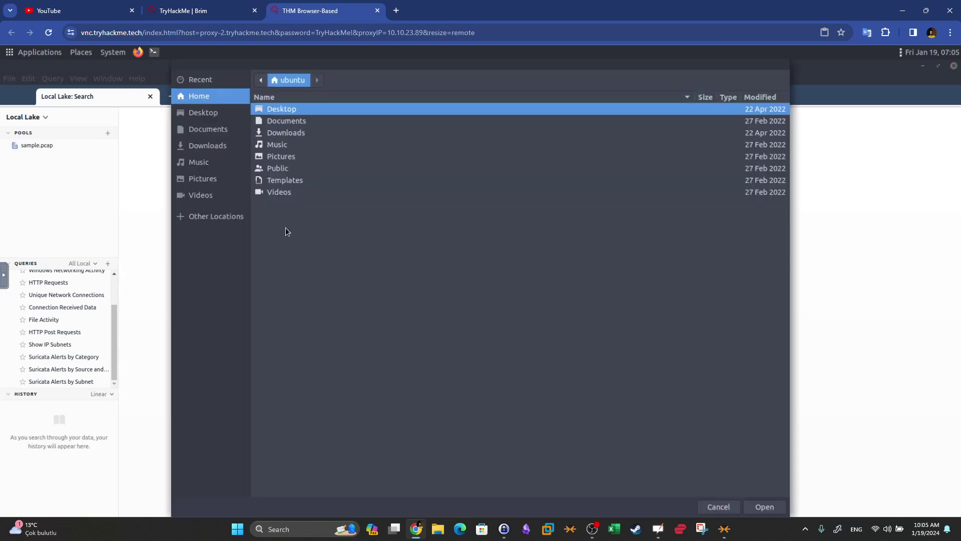
double_click(285, 108)
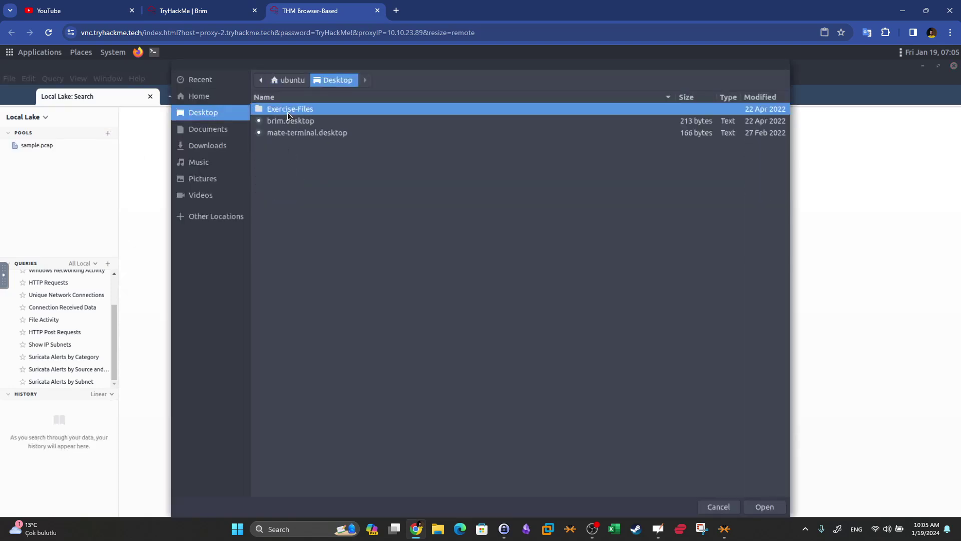
double_click(287, 112)
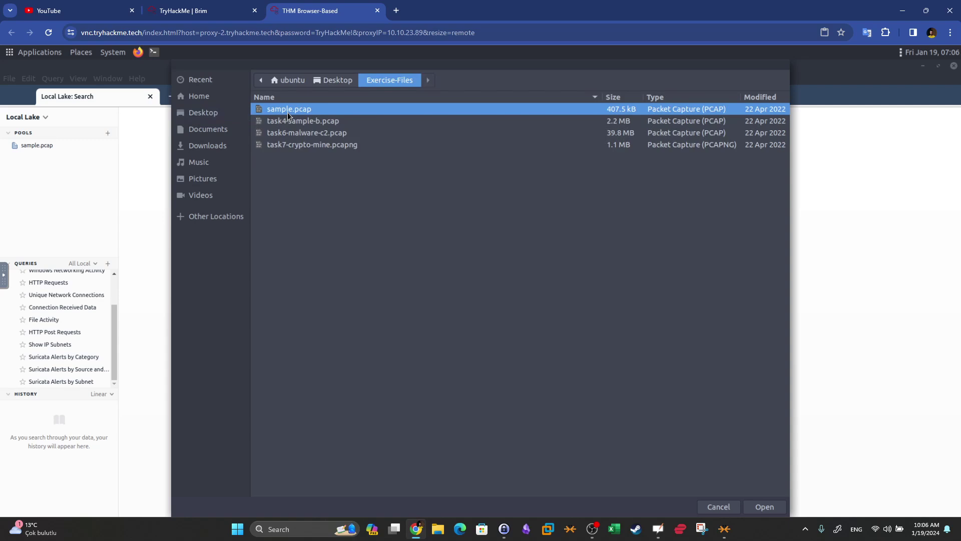
click(300, 136)
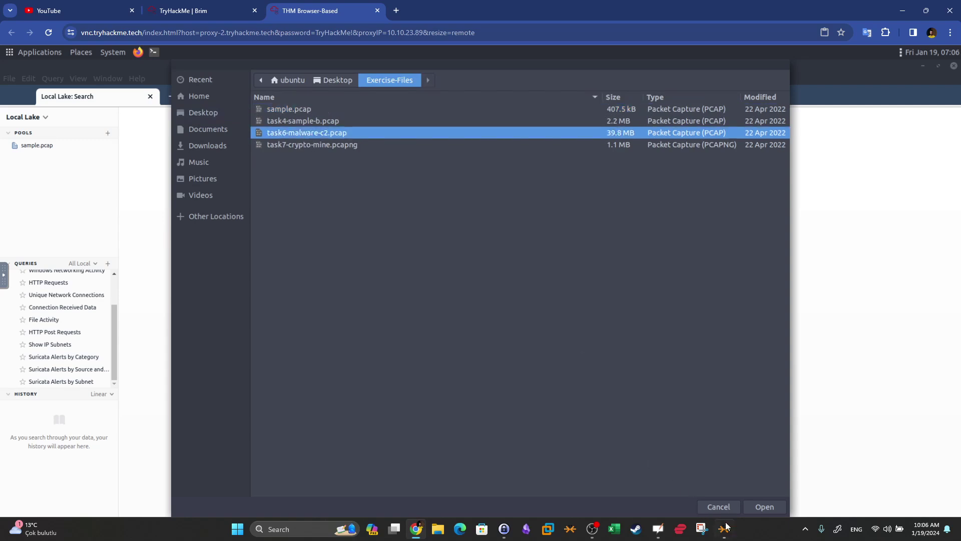
click(770, 507)
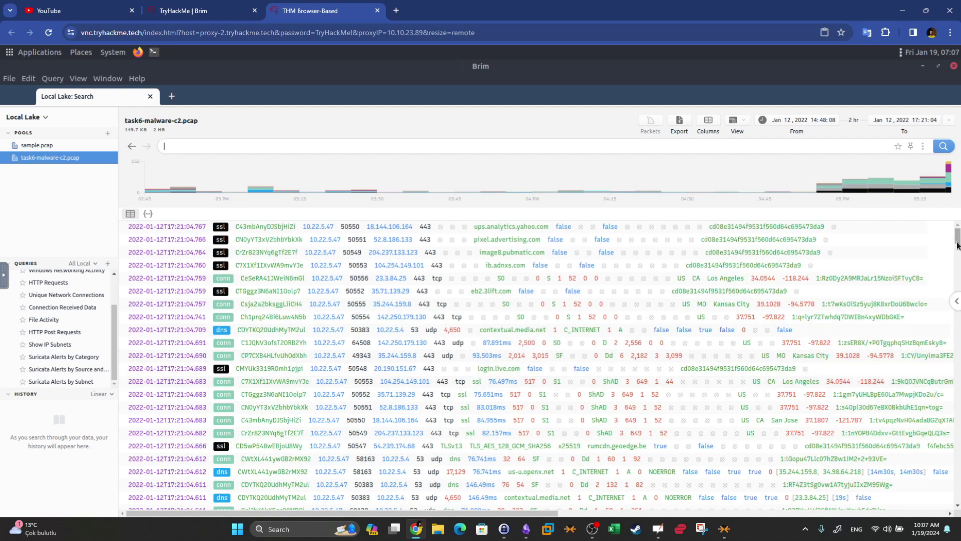
scroll(959, 295, down, 1)
scroll(960, 305, down, 5)
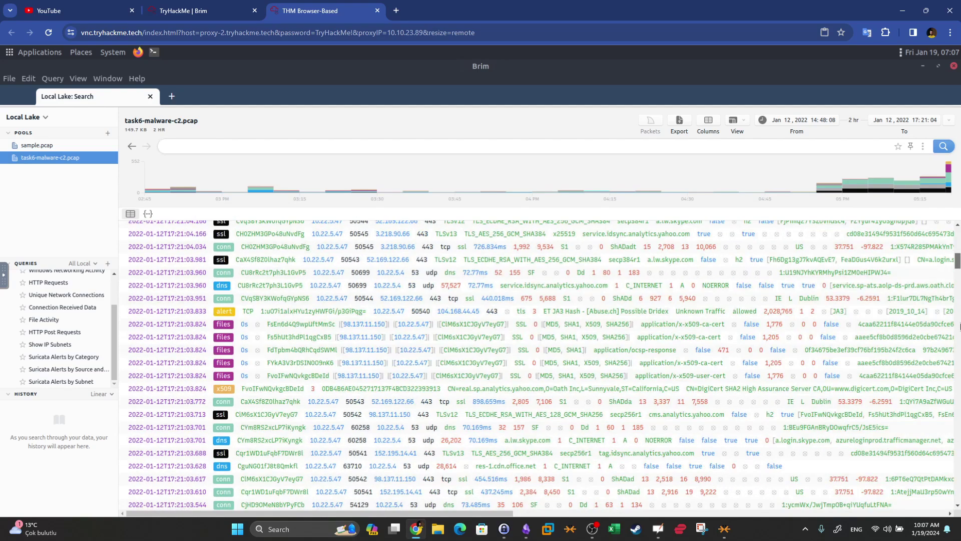
scroll(958, 300, up, 5)
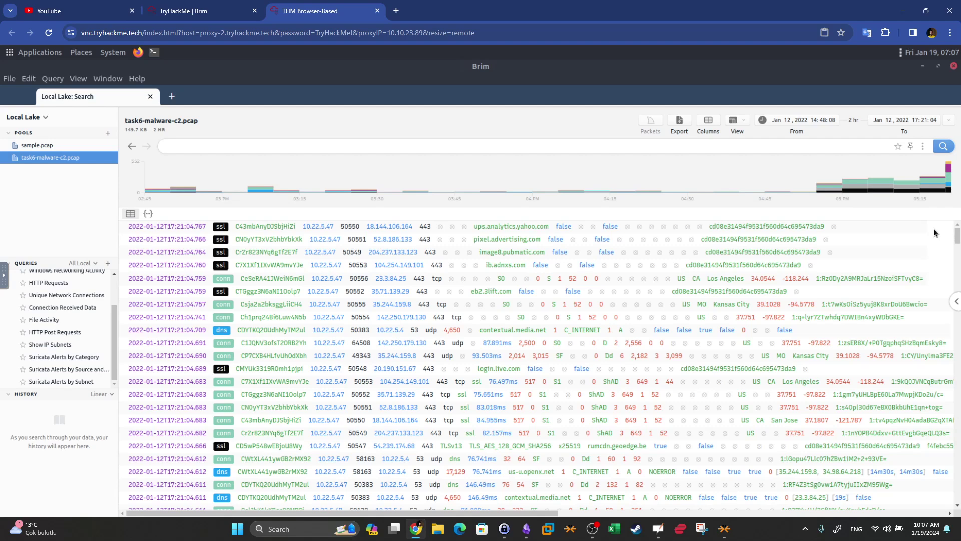
- Copy the Communicated Hosts query from the Packet Capture and Analysis note and enter it in Brim: _path=="conn" | cut id.orig_h, id.resp_h | sort | uniq
click(382, 144)
click(526, 529)
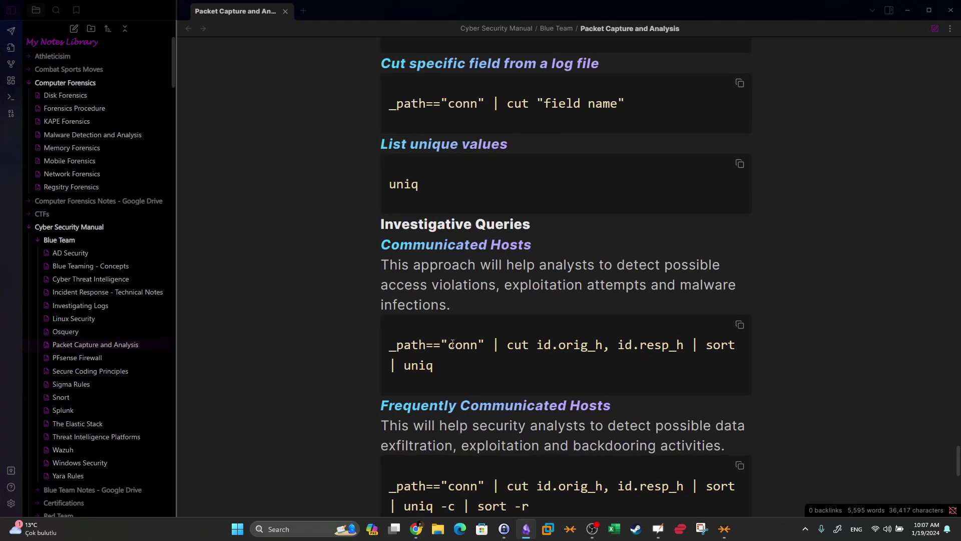
click(456, 352)
drag(453, 367, 391, 347)
right_click(416, 345)
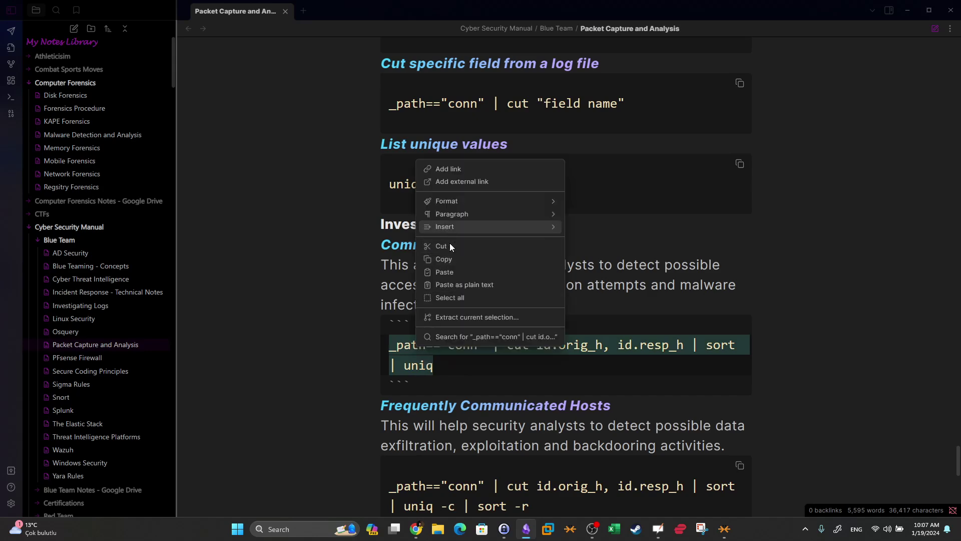
click(456, 260)
key(alt+Tab)
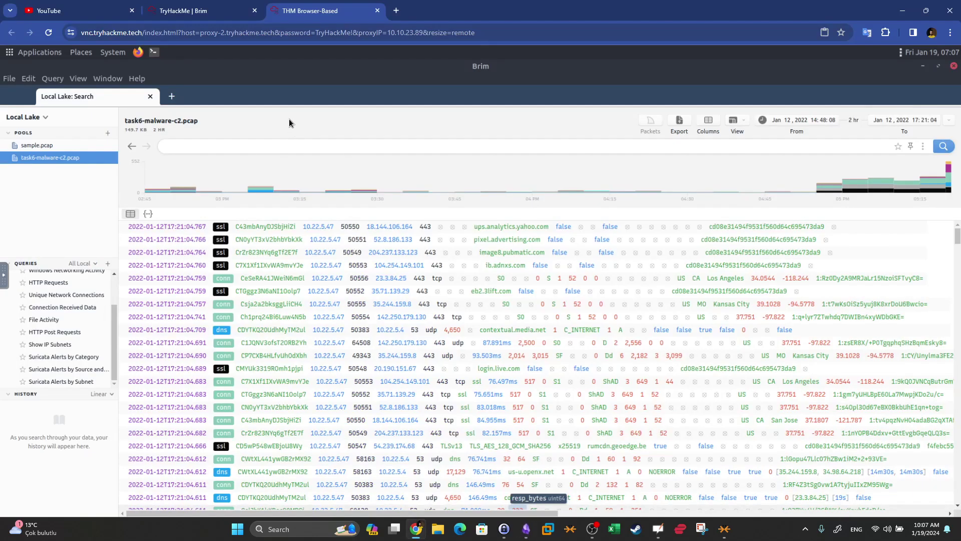
click(253, 146)
key(ctrl+v)
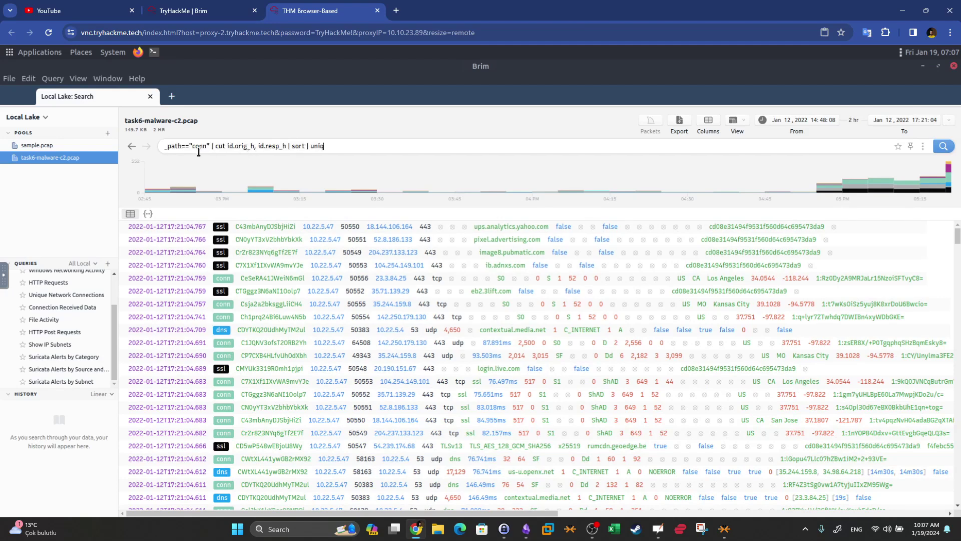
- Examine the query's _path, "conn" and cut parts against the log entries, bringing the start of the default query list into view
drag(164, 147, 181, 147)
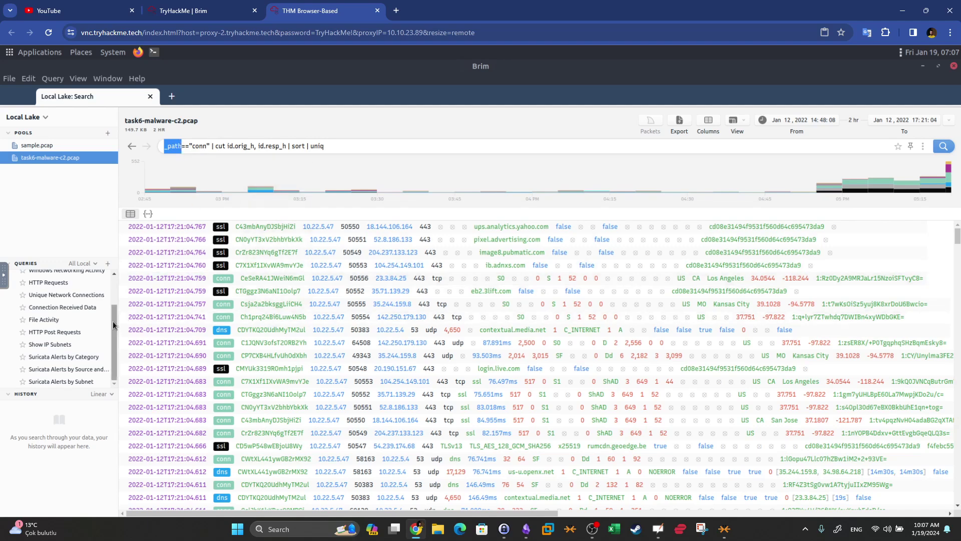
drag(113, 320, 119, 275)
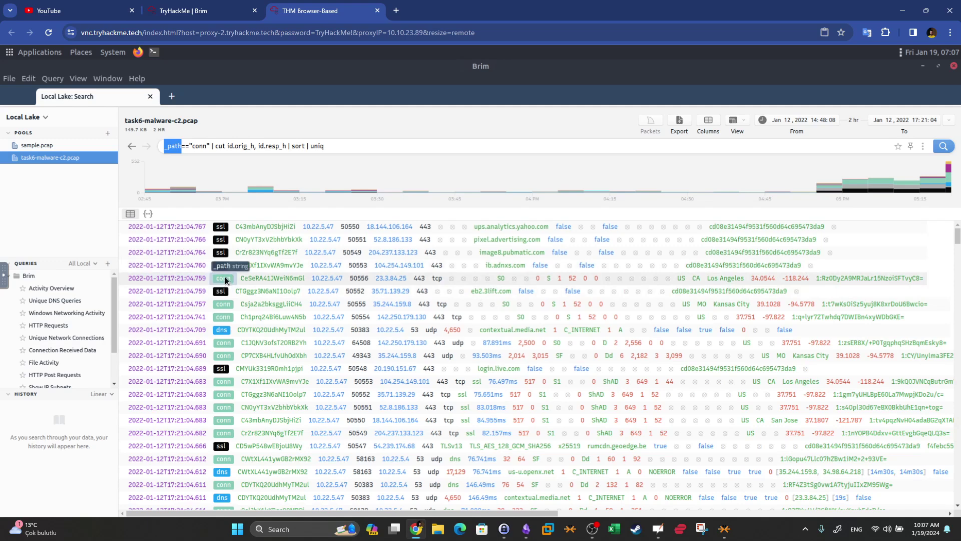
drag(208, 145, 194, 144)
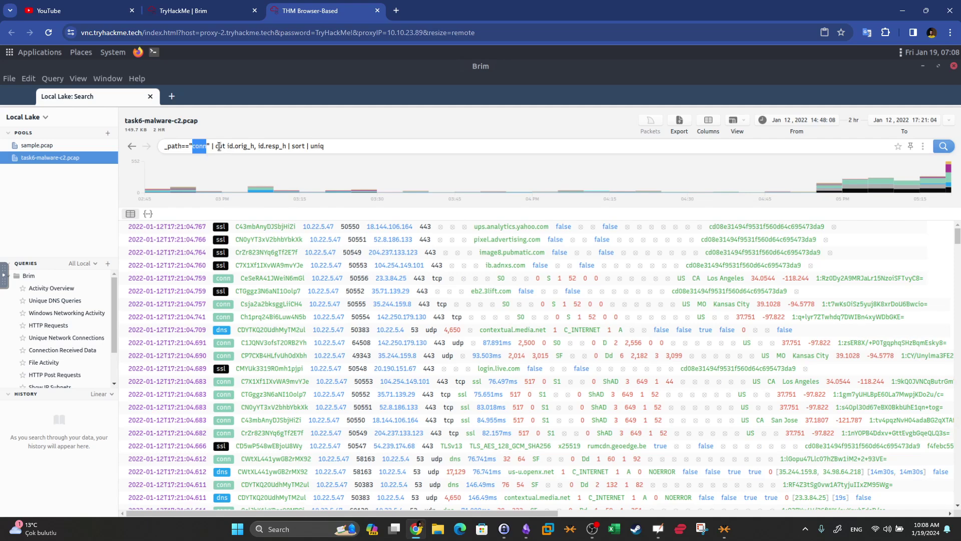
drag(217, 146, 228, 146)
click(317, 139)
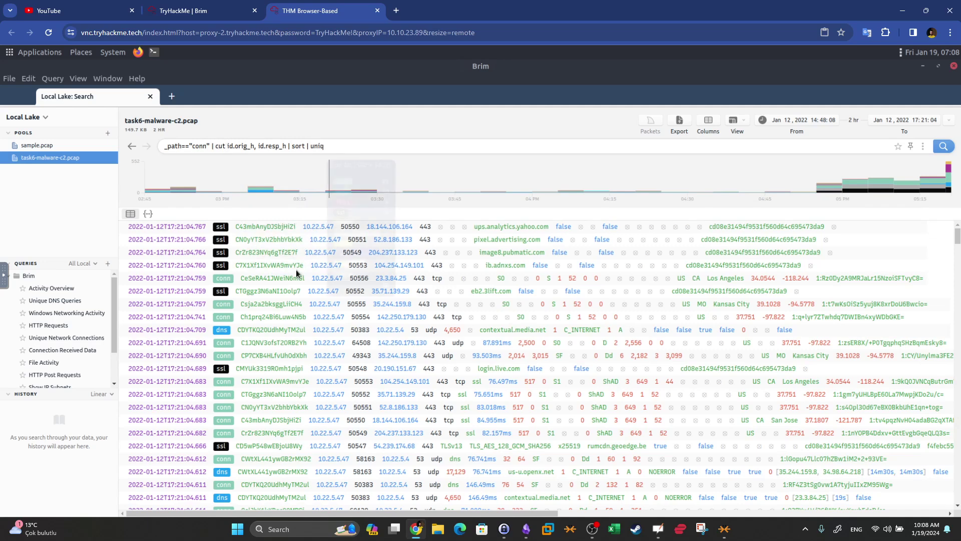
- Open the details of a conn log entry and compare its fields with id.orig_h and id.resp_h in the query
click(239, 307)
right_click(239, 306)
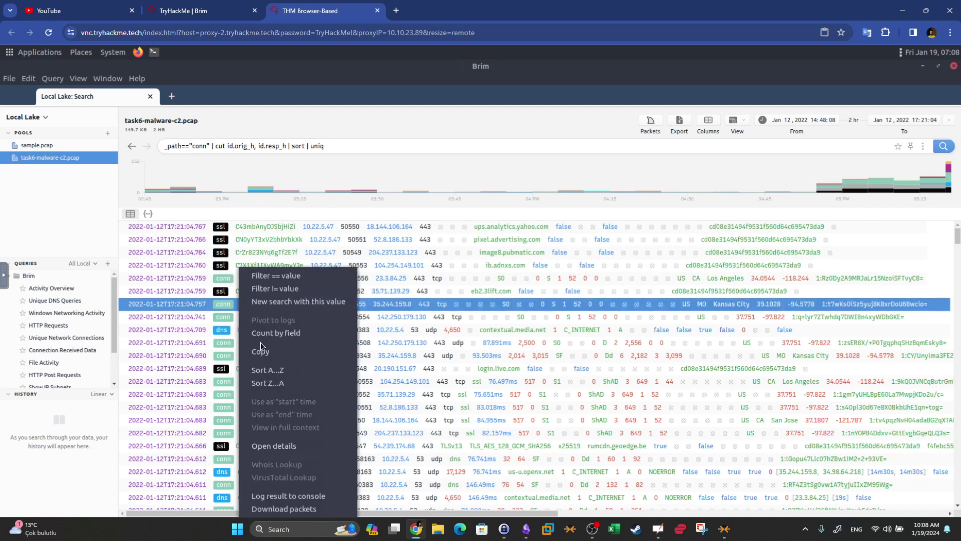
click(273, 444)
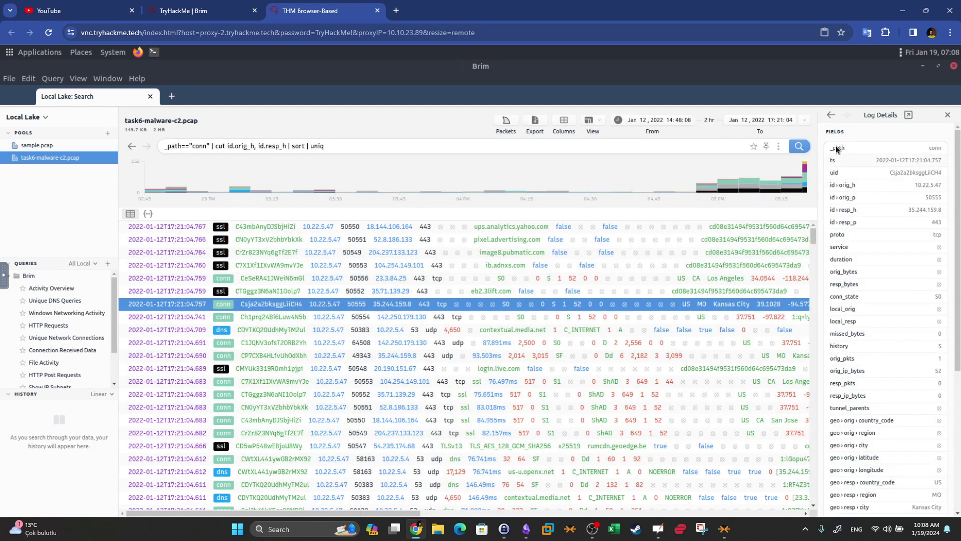
mouse_move(845, 308)
drag(230, 145, 252, 146)
drag(260, 146, 284, 146)
drag(292, 146, 163, 146)
- Run the Communicated Hosts query on task6-malware-c2.pcap and review the full list of origin and responding host pairs
click(799, 146)
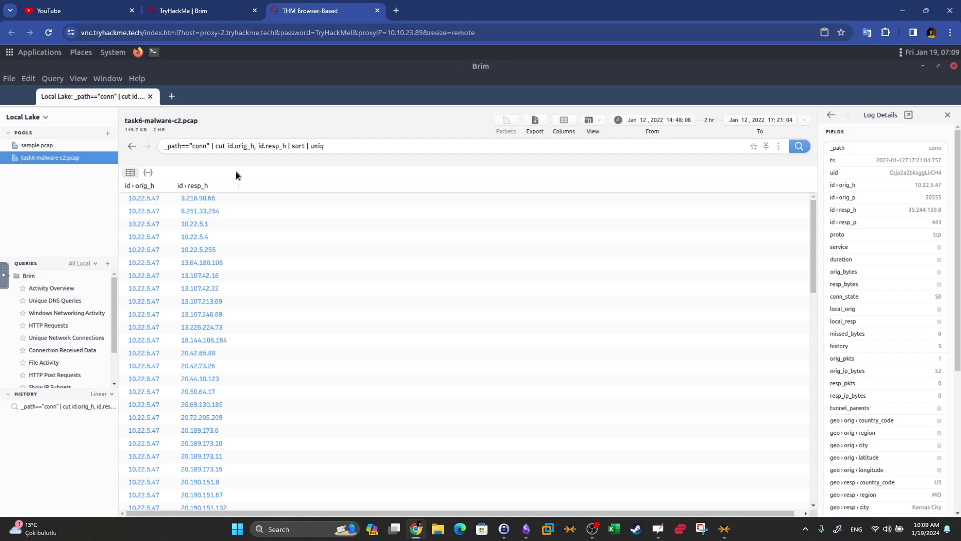
scroll(232, 216, down, 5)
scroll(232, 214, down, 7)
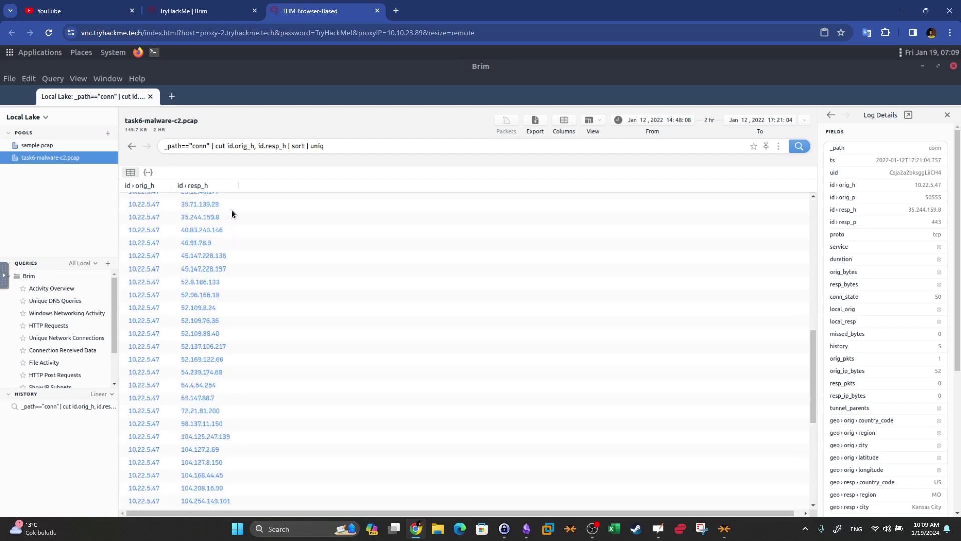
scroll(231, 213, up, 10)
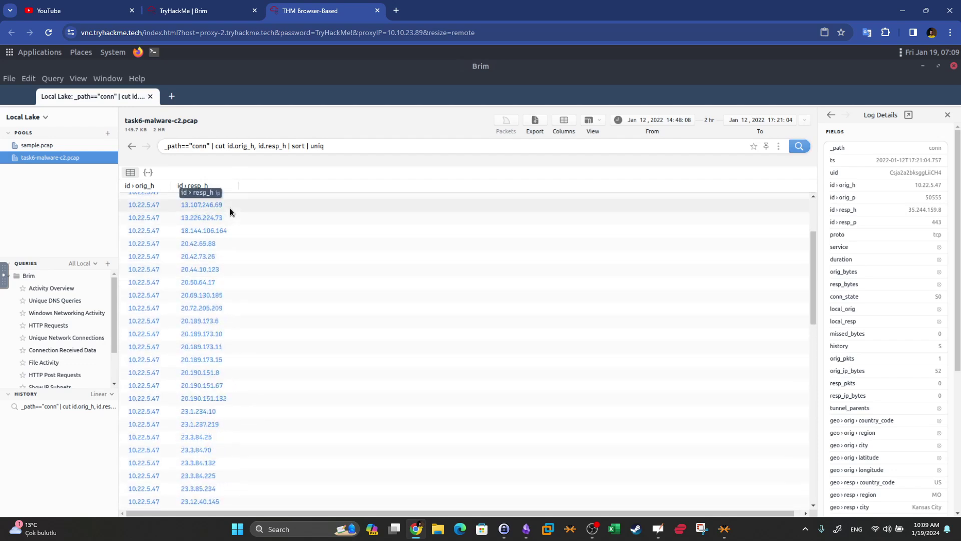
scroll(230, 208, up, 2)
scroll(230, 212, up, 1)
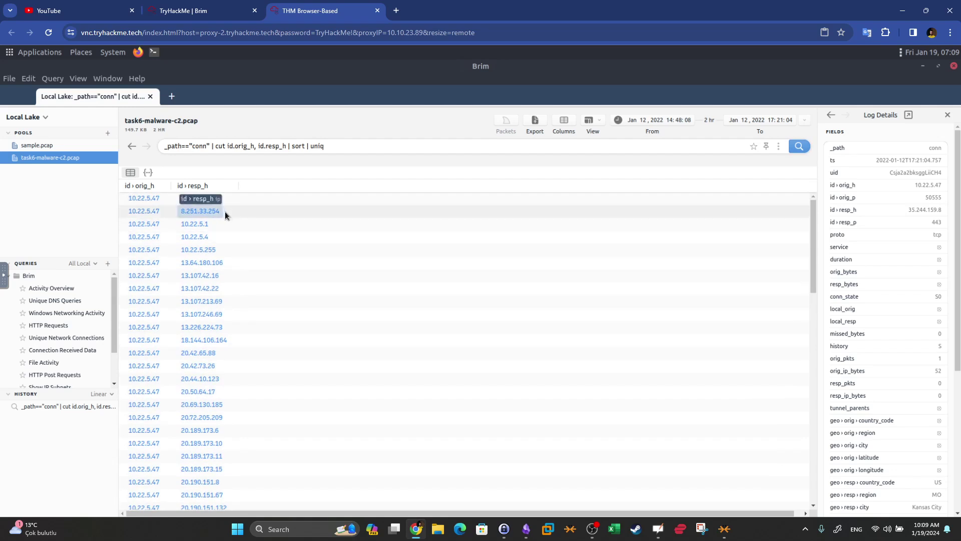
- Add id.resp_p between the two host fields, extend the ending to uniq -c | sort -r count, and run the query
triple_click(254, 145)
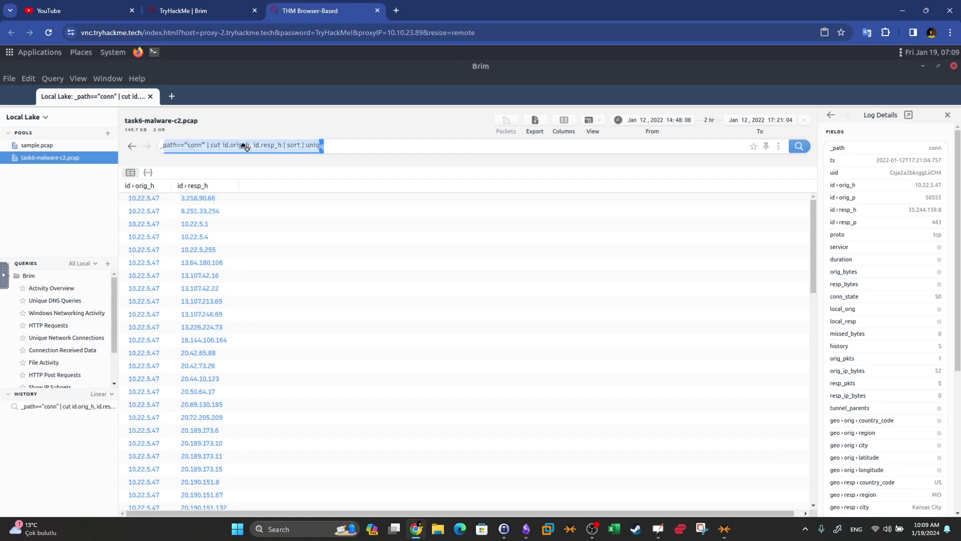
click(242, 145)
drag(229, 146, 237, 147)
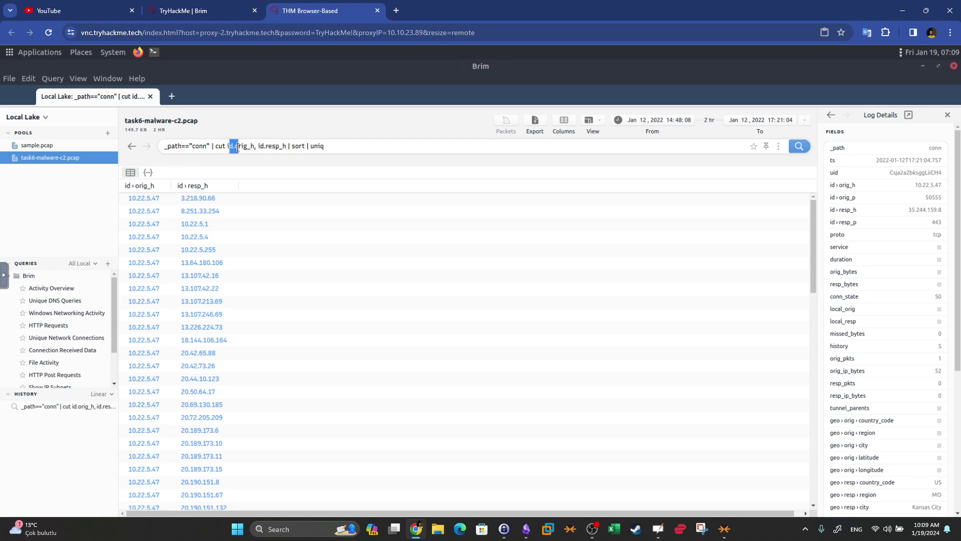
click(258, 146)
text(,)
key(BackSpace)
key(BackSpace)
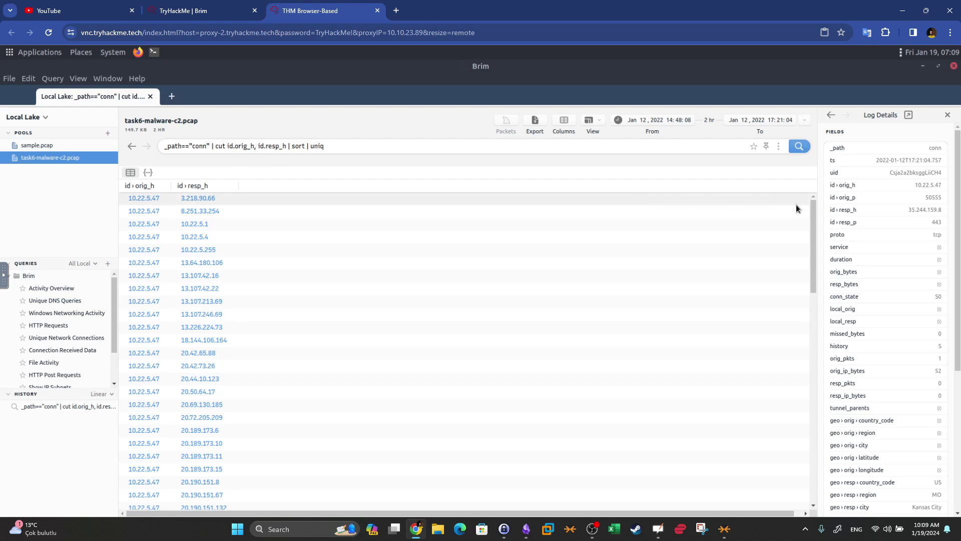
mouse_move(838, 224)
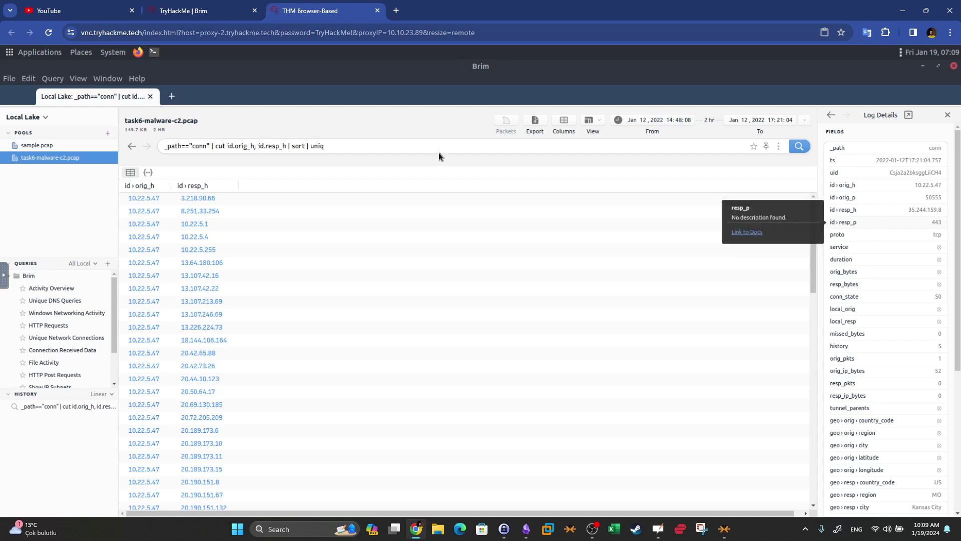
text(id.resp_)
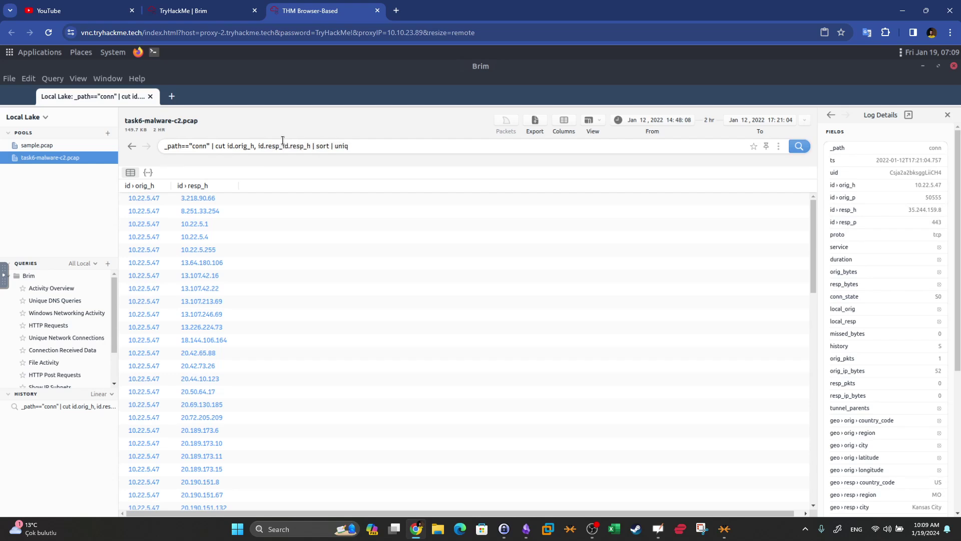
text(p,)
click(370, 144)
text(-c | sort -r count)
click(801, 146)
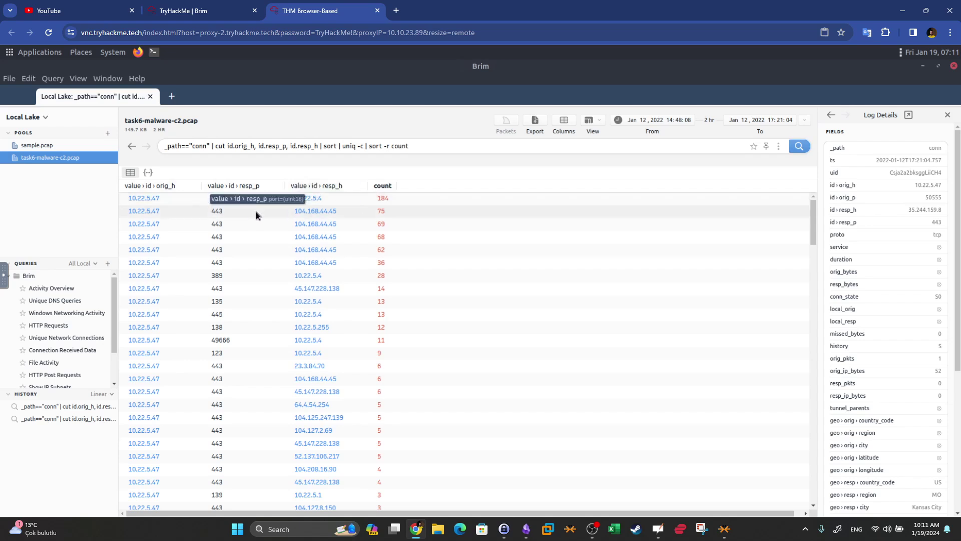
- Examine in turn the details of the frequent connections to 104.168.44.45 on port 443
click(169, 211)
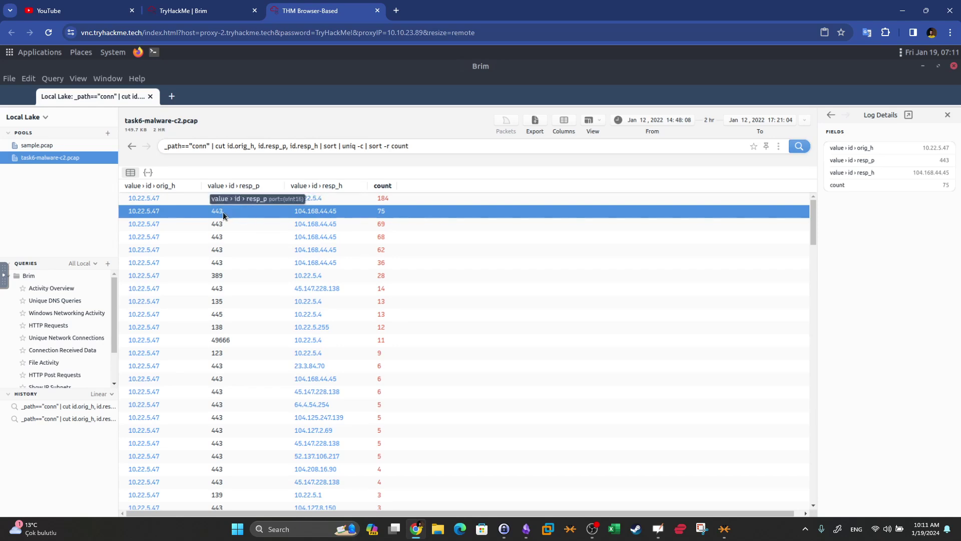
click(230, 223)
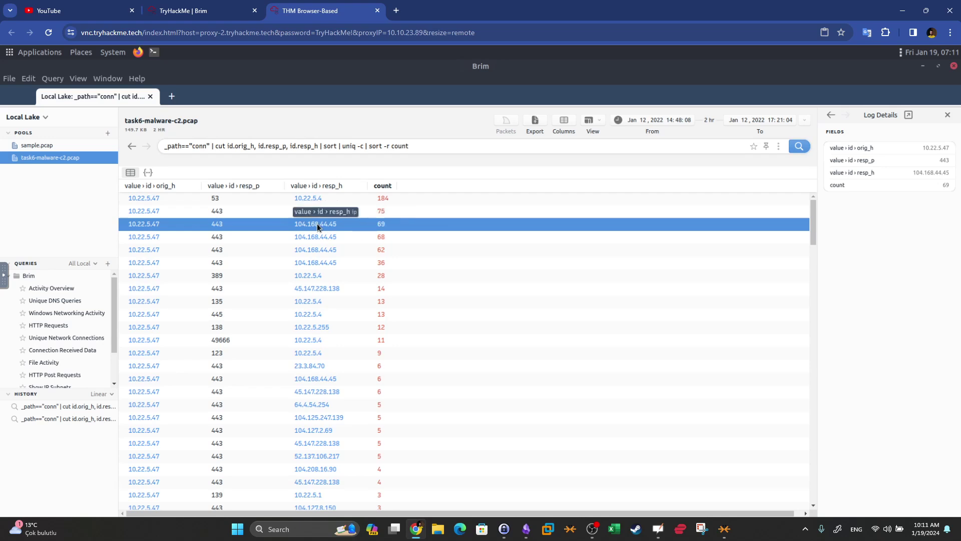
click(227, 236)
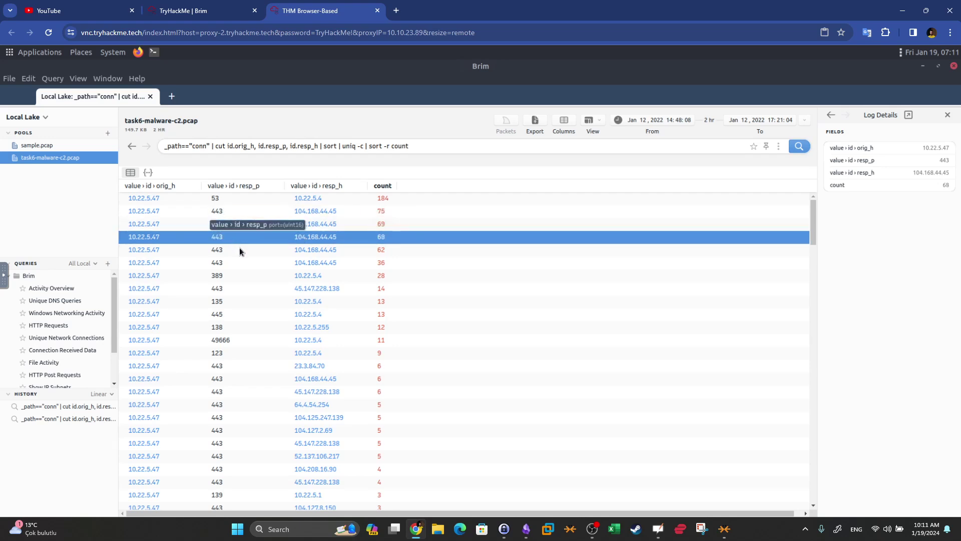
click(239, 249)
click(241, 262)
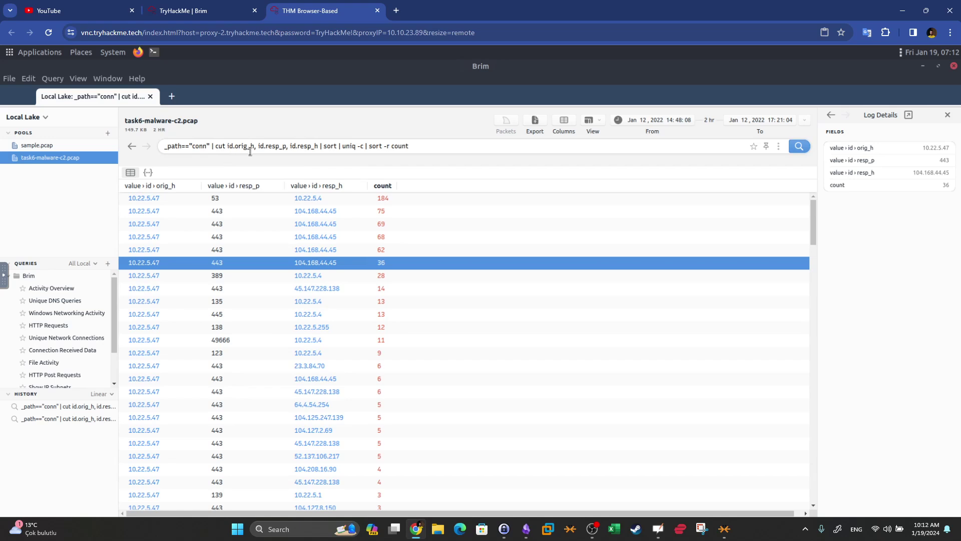
- Change the cut fields to id.resp_p, service and run the query to count connections by port and service
drag(258, 146, 228, 145)
key(BackSpace)
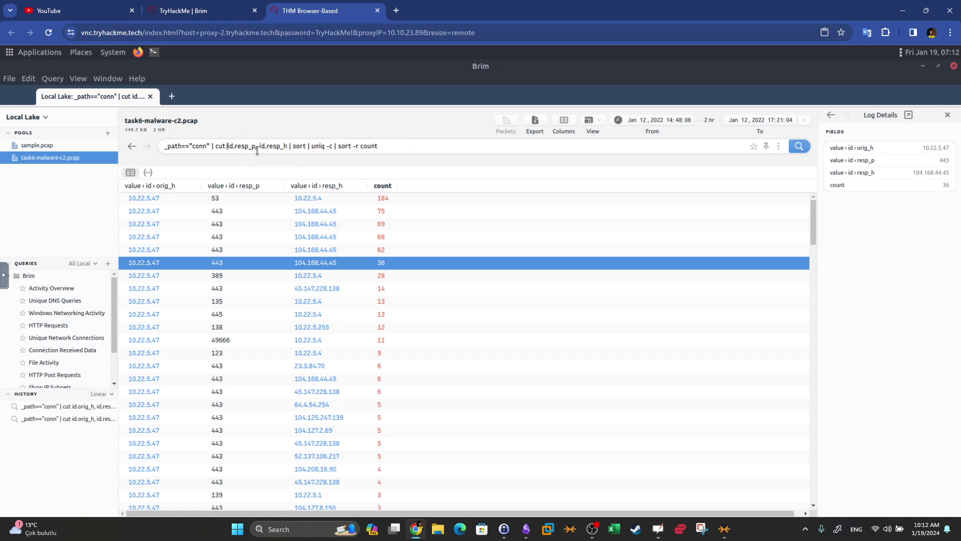
drag(288, 146, 259, 146)
key(BackSpace)
text(service)
click(799, 146)
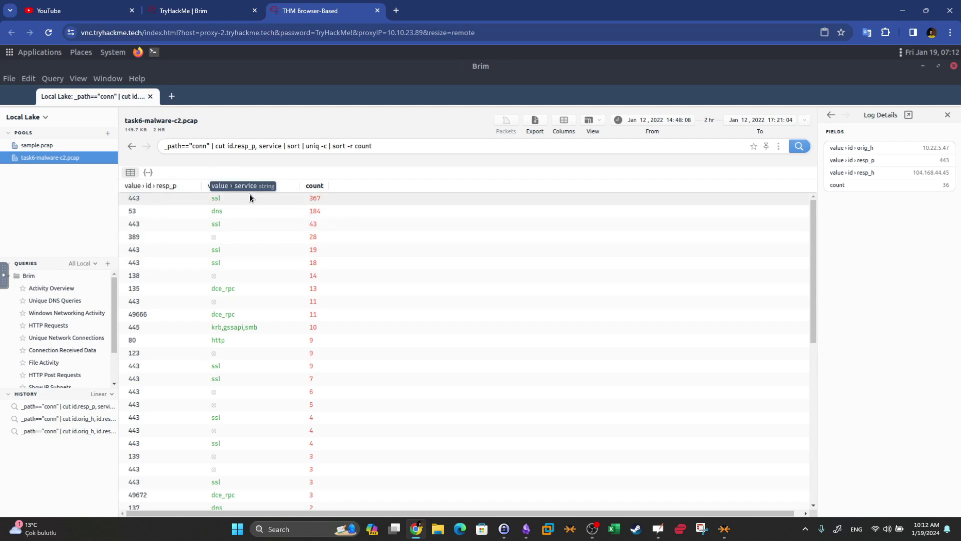
- Inspect the most frequent ssl and dns rows, and run _path=="dns" | count() by query | sort -r as the new query
click(139, 198)
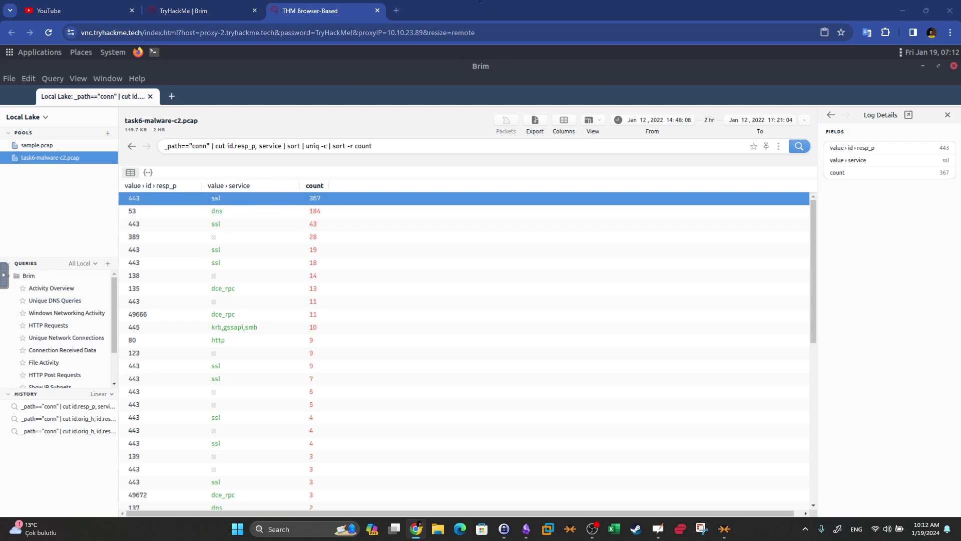
click(242, 211)
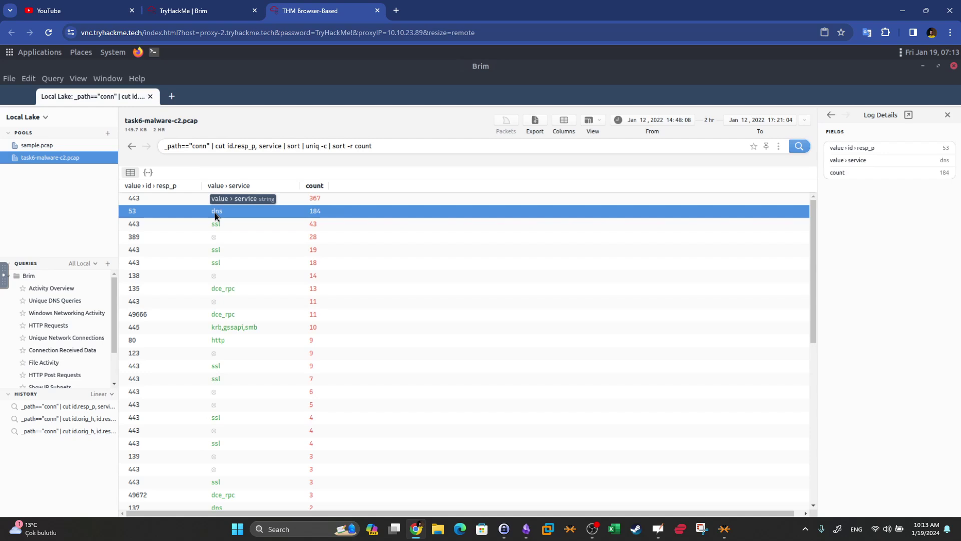
drag(193, 148, 205, 149)
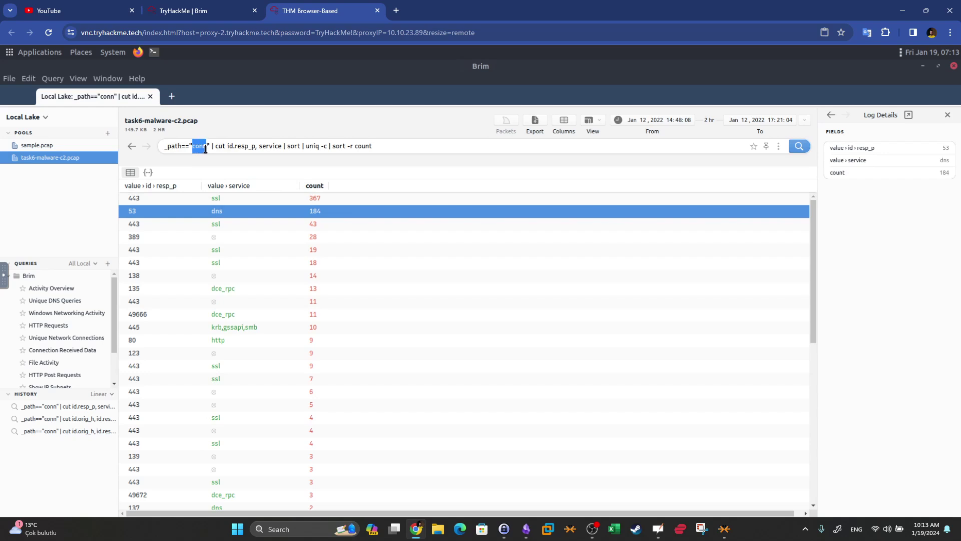
text(dns)
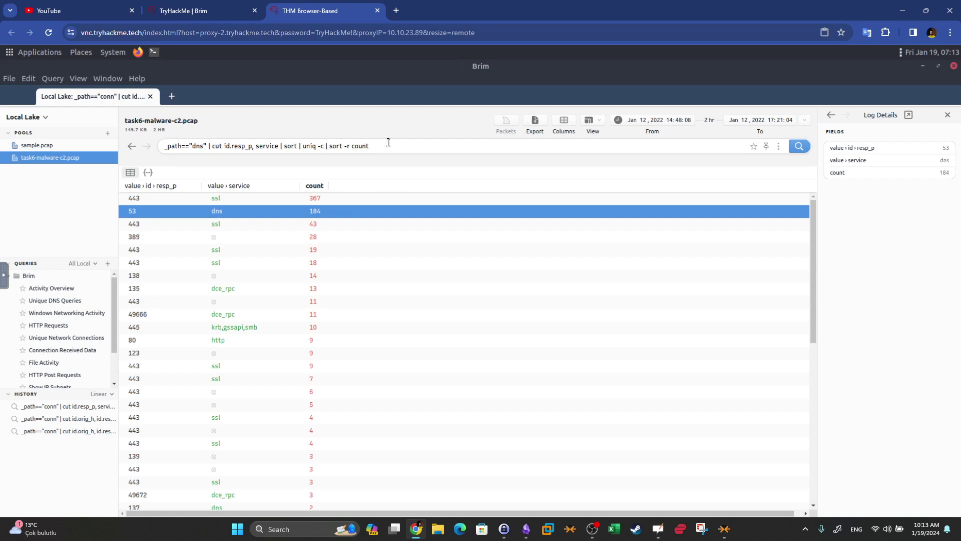
drag(382, 146, 212, 149)
key(BackSpace)
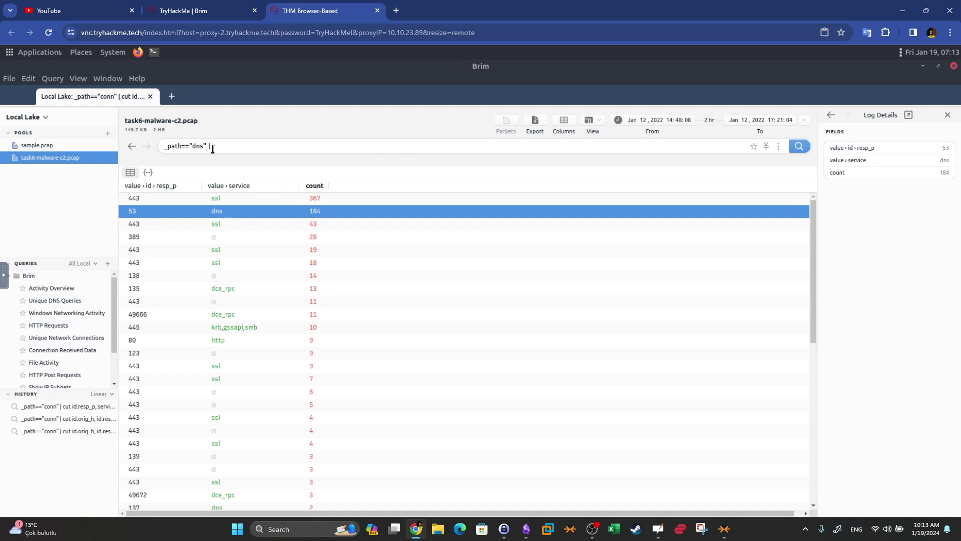
text(count() by query | sort -r)
click(792, 146)
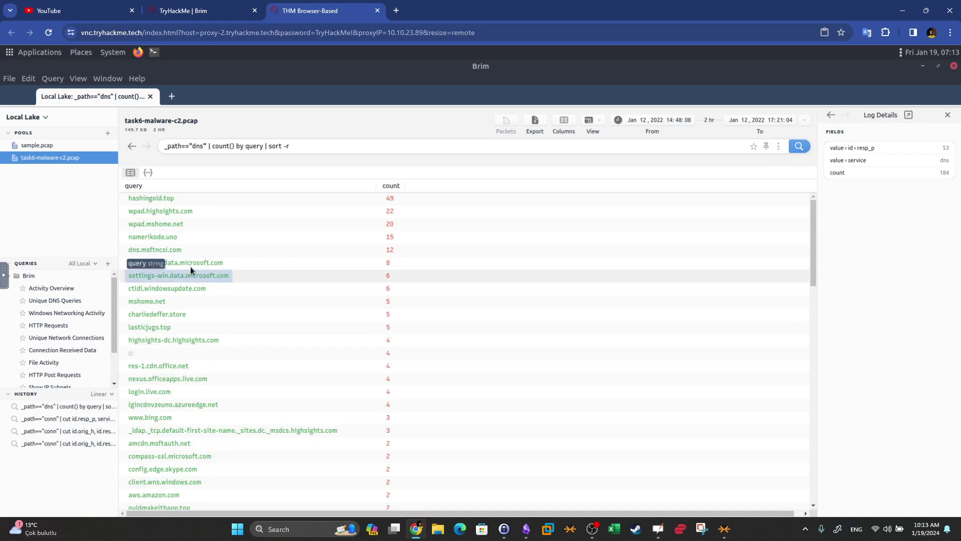
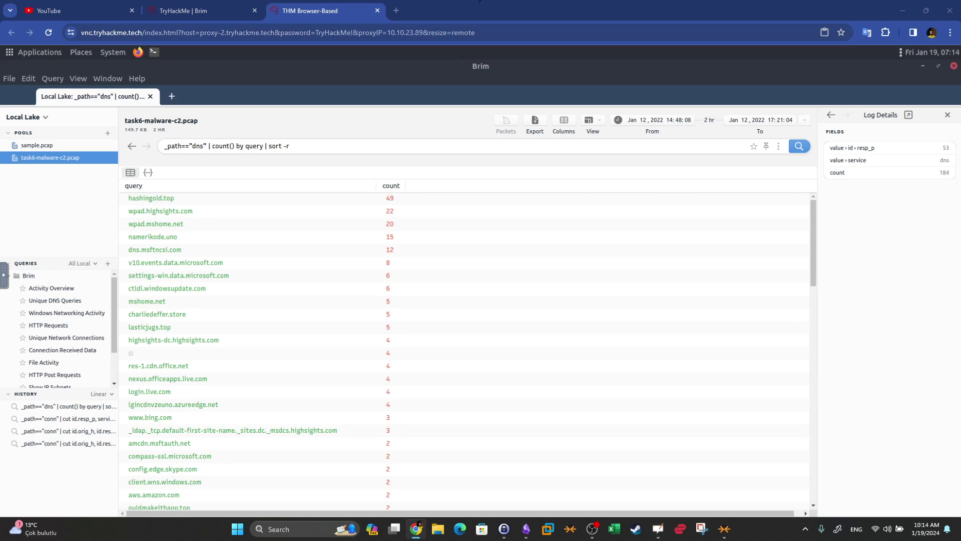
right_click(160, 200)
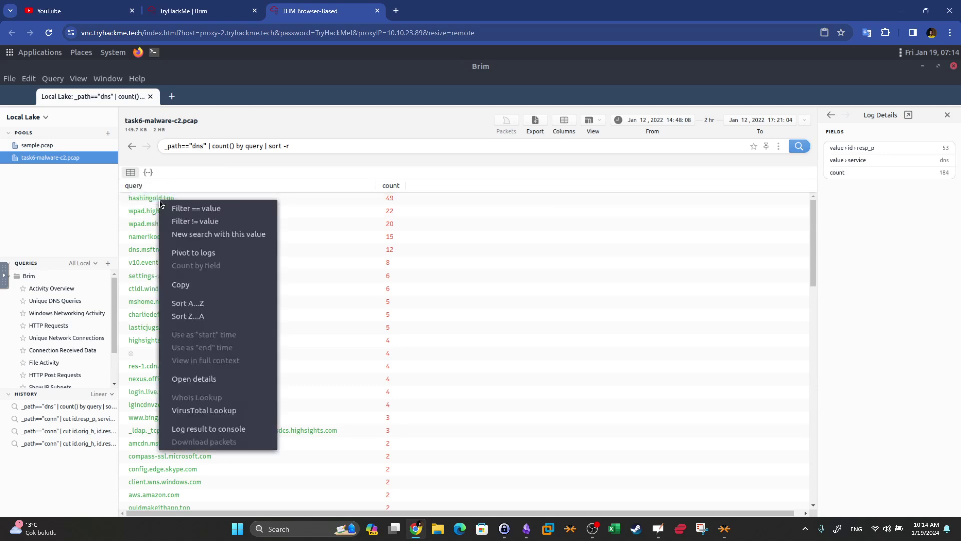
click(174, 94)
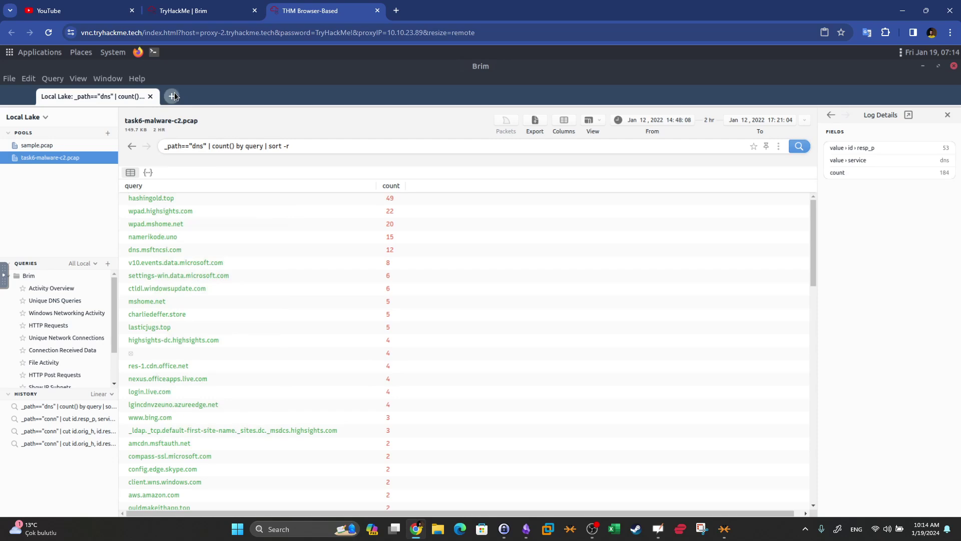
click(174, 94)
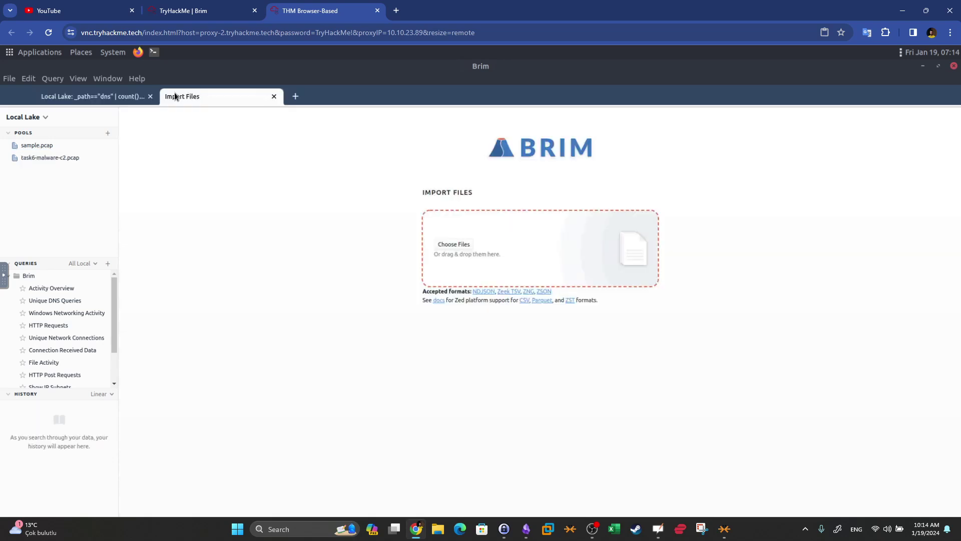
click(278, 97)
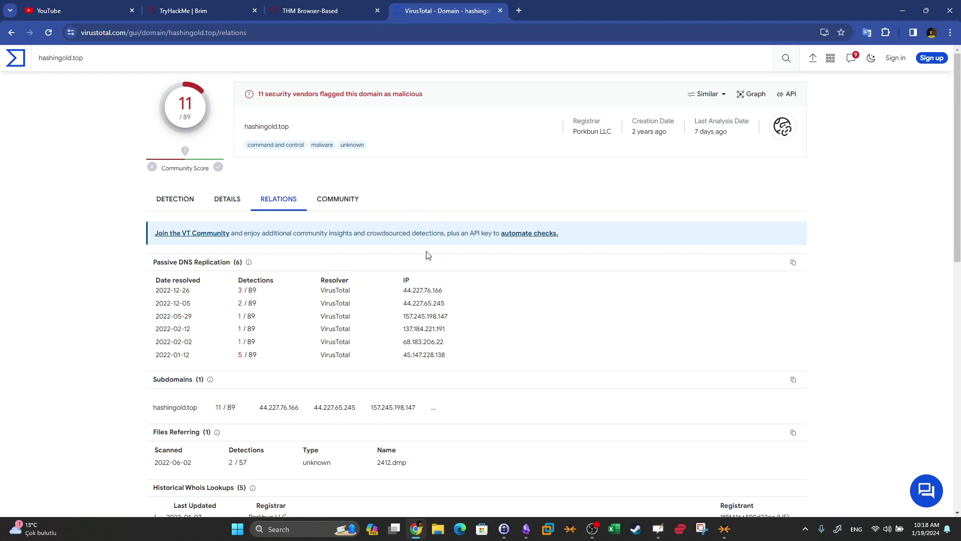
- On the VirusTotal report for hashingold.top, review the vendor detections and the passive DNS resolutions under its relations
click(170, 204)
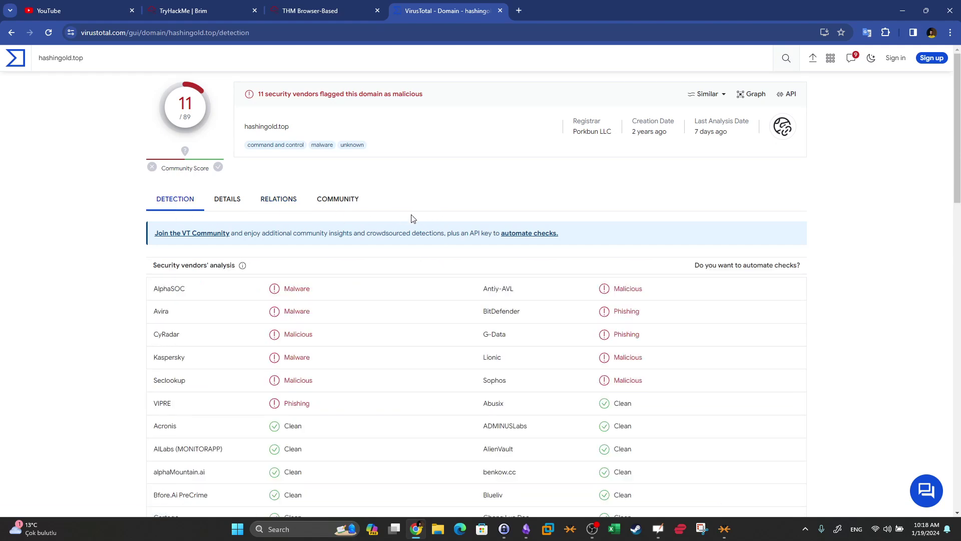
double_click(181, 99)
double_click(186, 117)
click(282, 202)
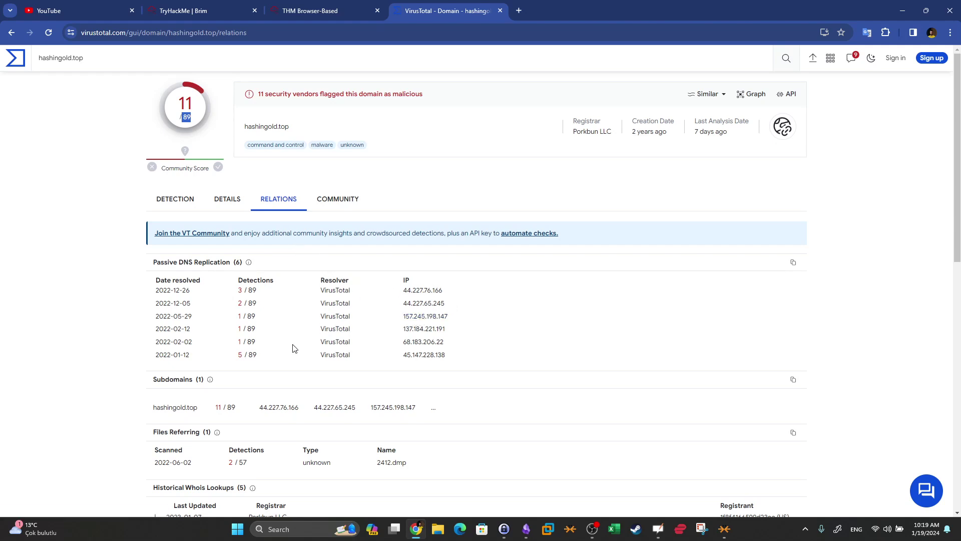
drag(453, 358, 404, 360)
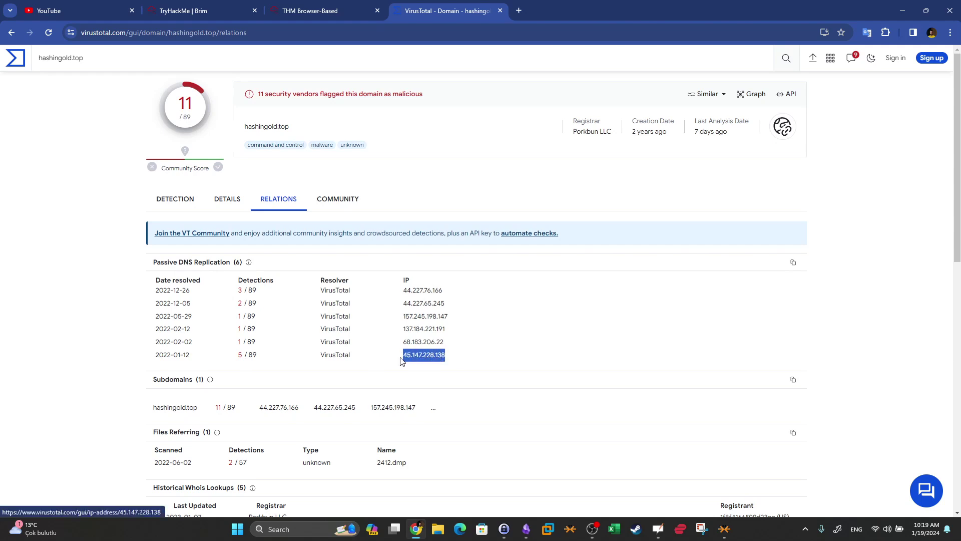
drag(239, 360, 243, 356)
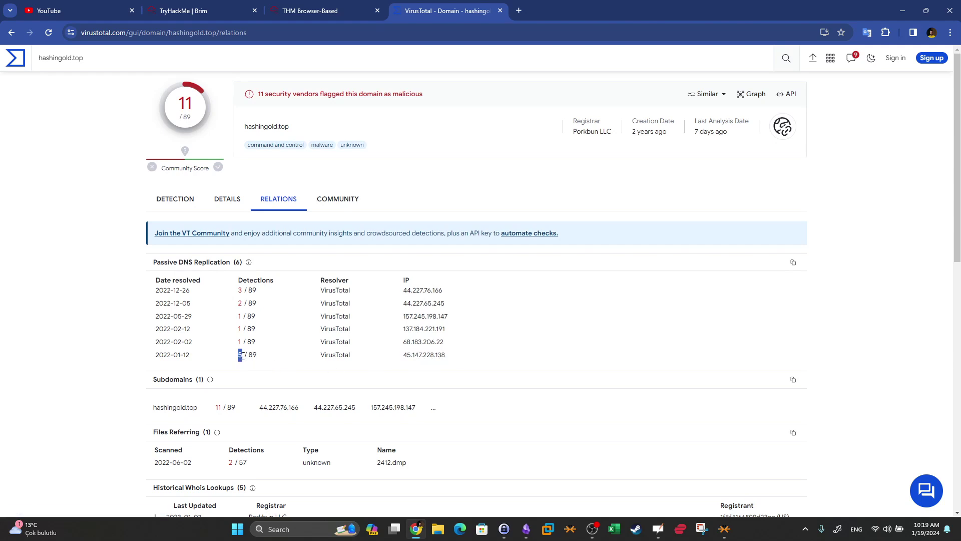
- Cross-check the resolved address 45.147.228.138 from VirusTotal against the connection counts in Brim
click(311, 6)
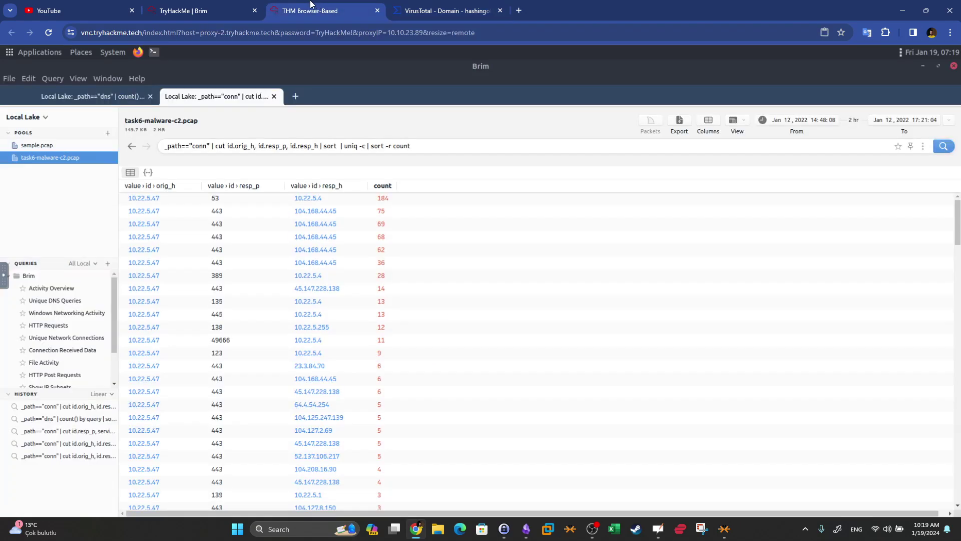
click(414, 4)
drag(461, 357, 399, 356)
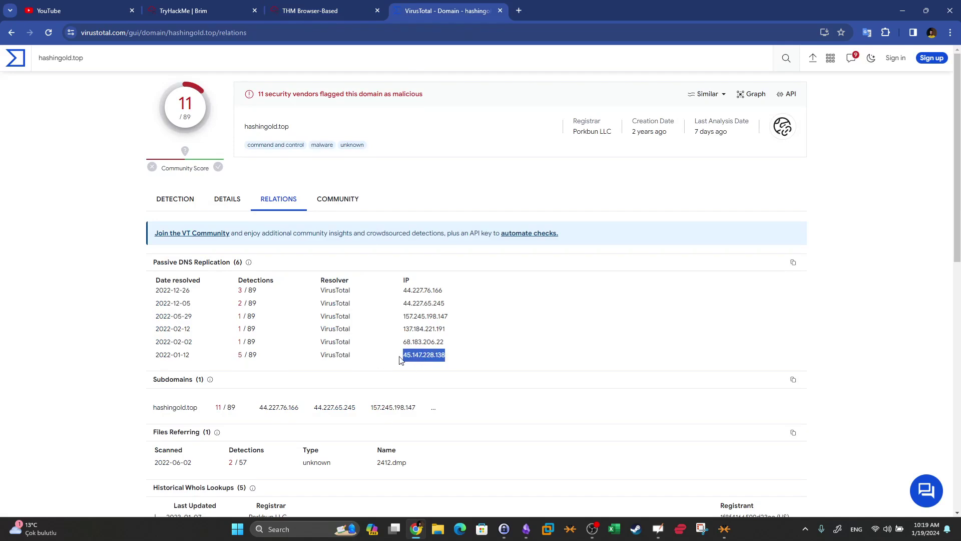
click(304, 5)
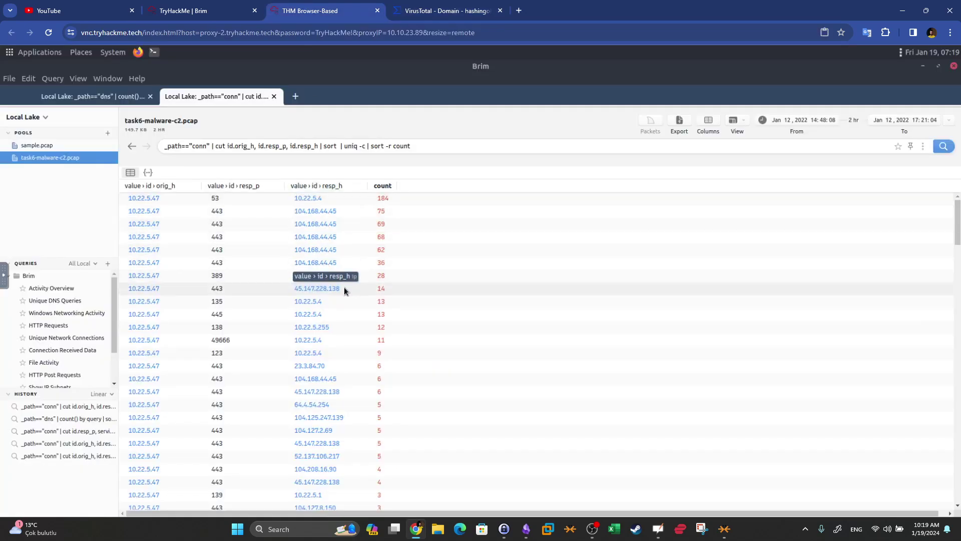
click(284, 287)
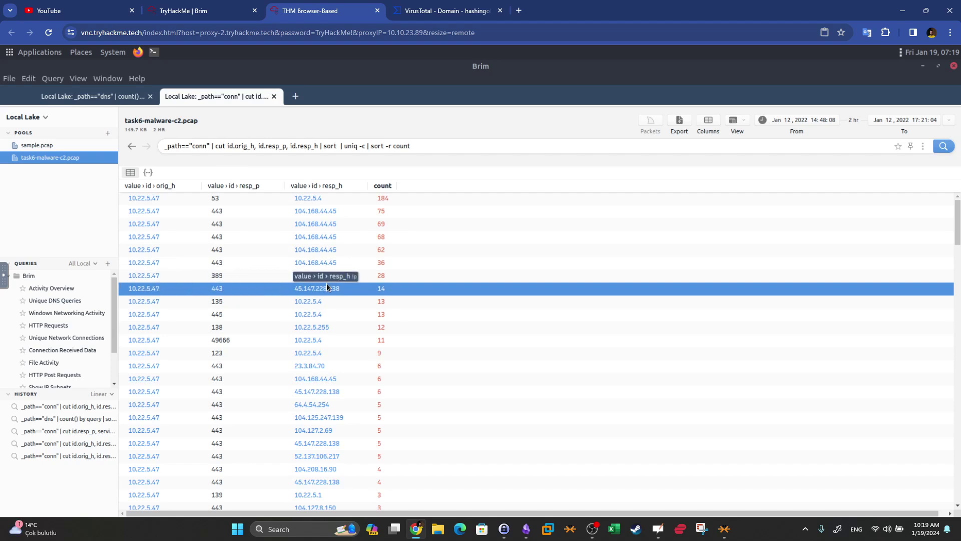
- Back in VirusTotal, examine the other IP addresses that hashingold.top resolved to and their detection scores
key(ctrl+Tab)
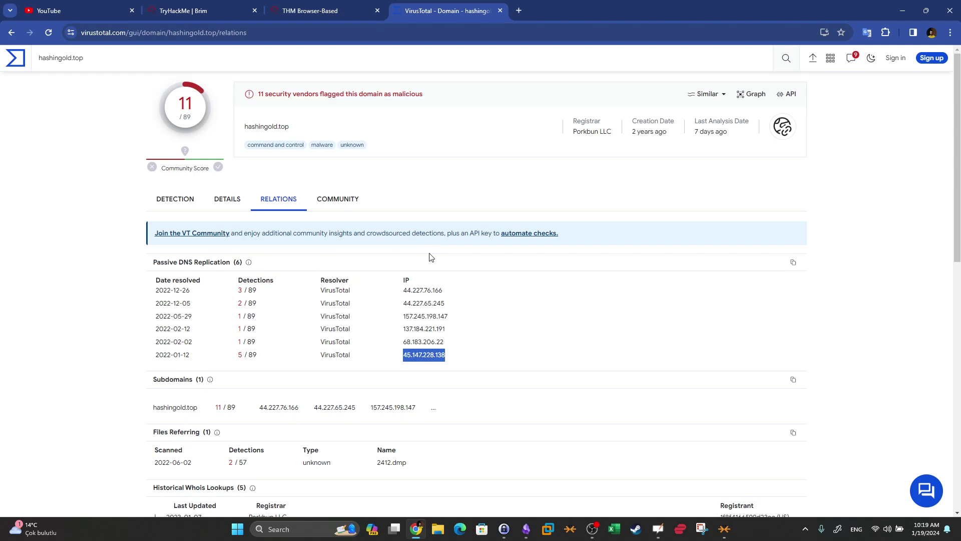
drag(448, 342, 393, 344)
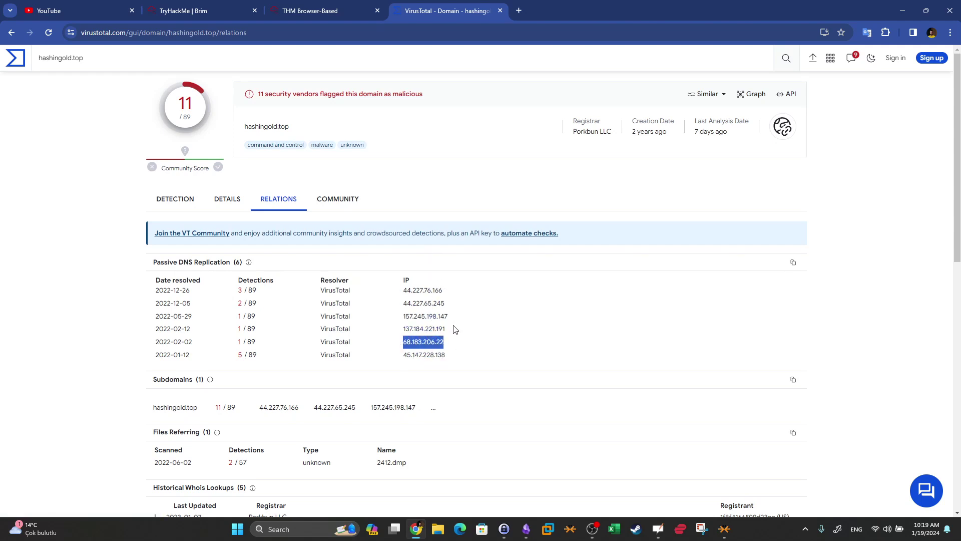
drag(454, 328, 404, 330)
drag(465, 317, 403, 317)
drag(454, 334, 232, 289)
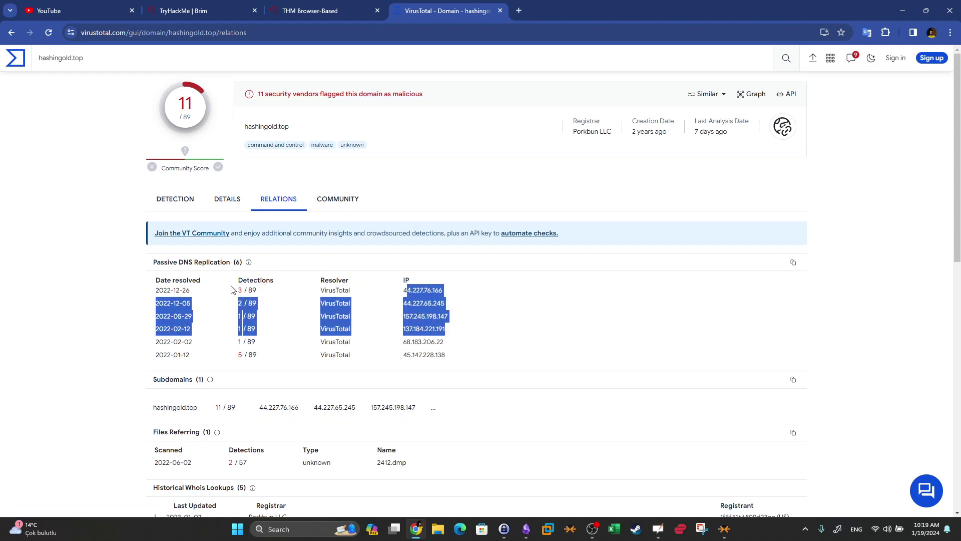
drag(290, 126, 239, 127)
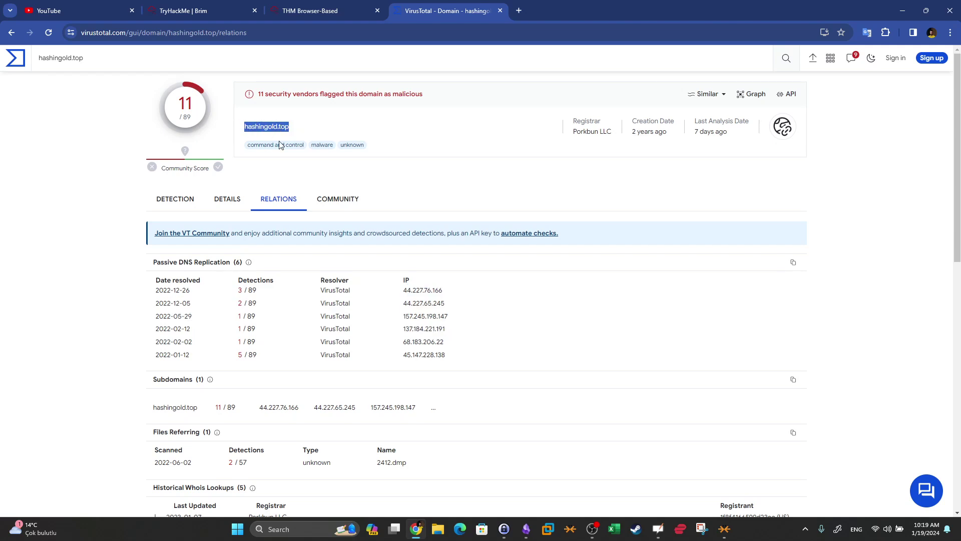
drag(463, 358, 397, 298)
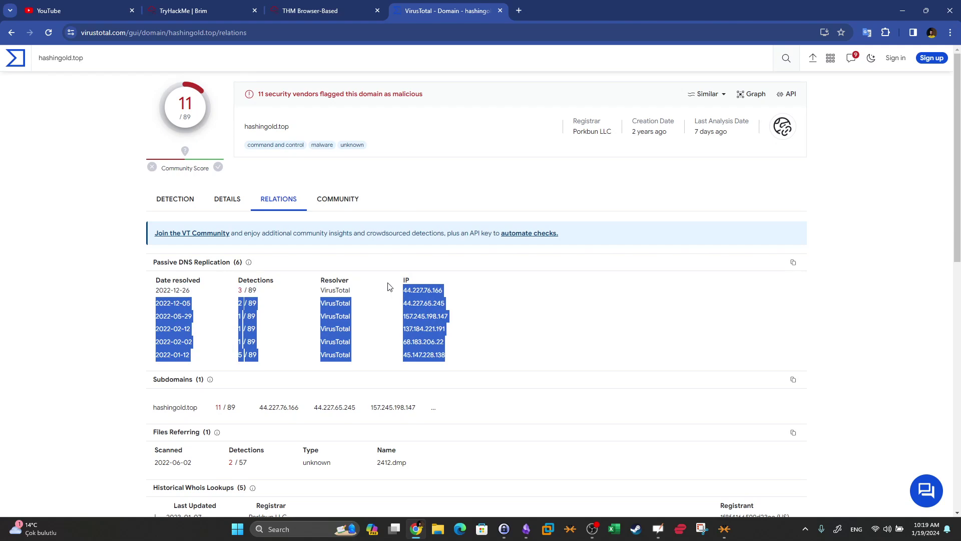
- Return to Brim's DNS query counts, look through the less frequent domains and select the ouldmakeithapp.top entry
click(281, 8)
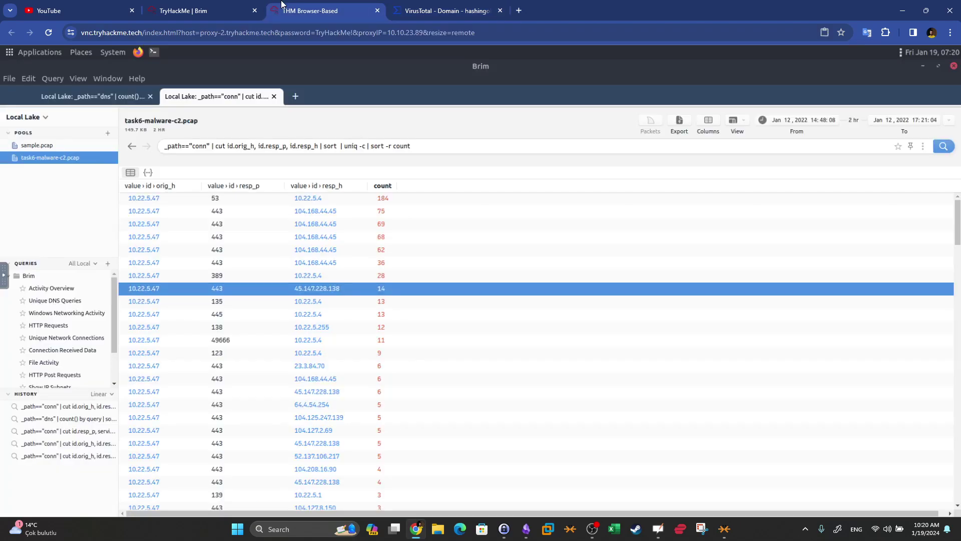
click(81, 99)
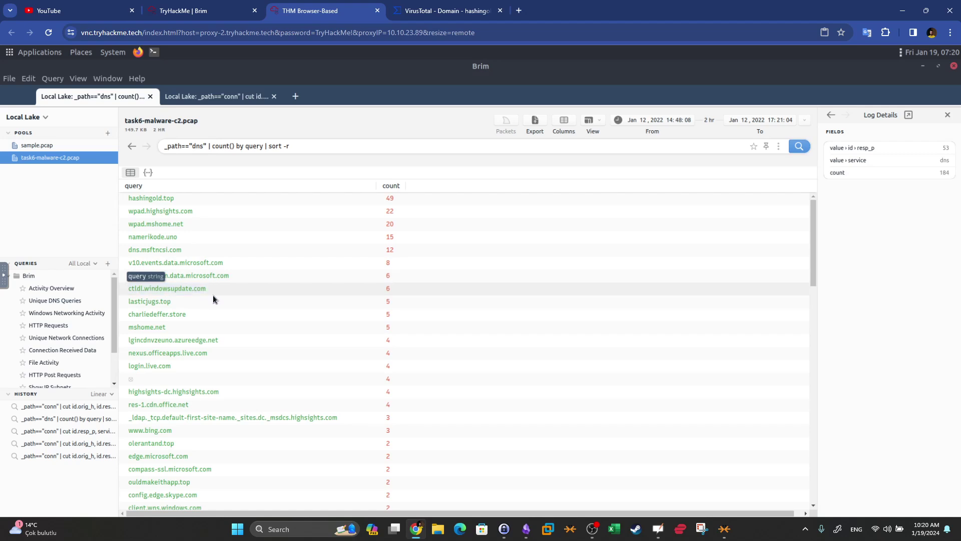
scroll(214, 295, down, 1)
scroll(213, 298, down, 1)
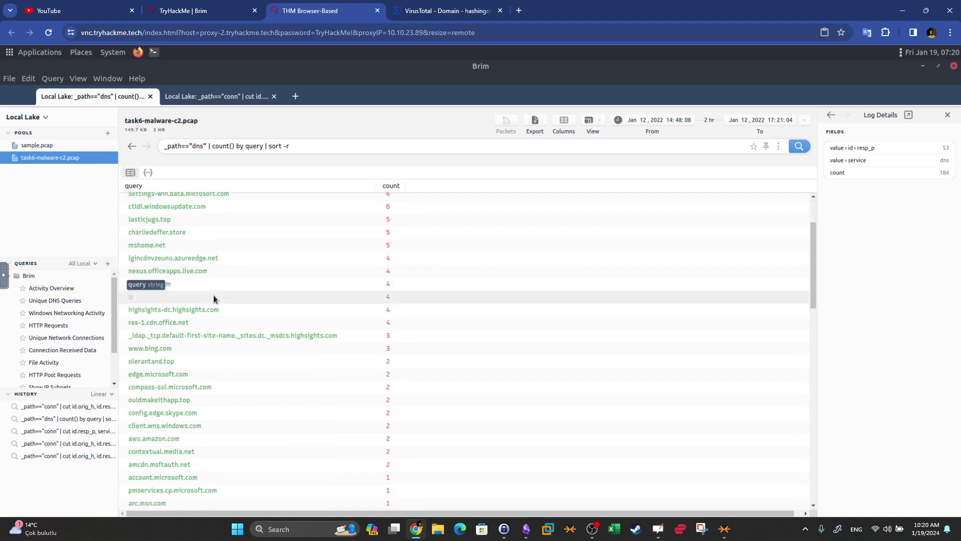
click(211, 401)
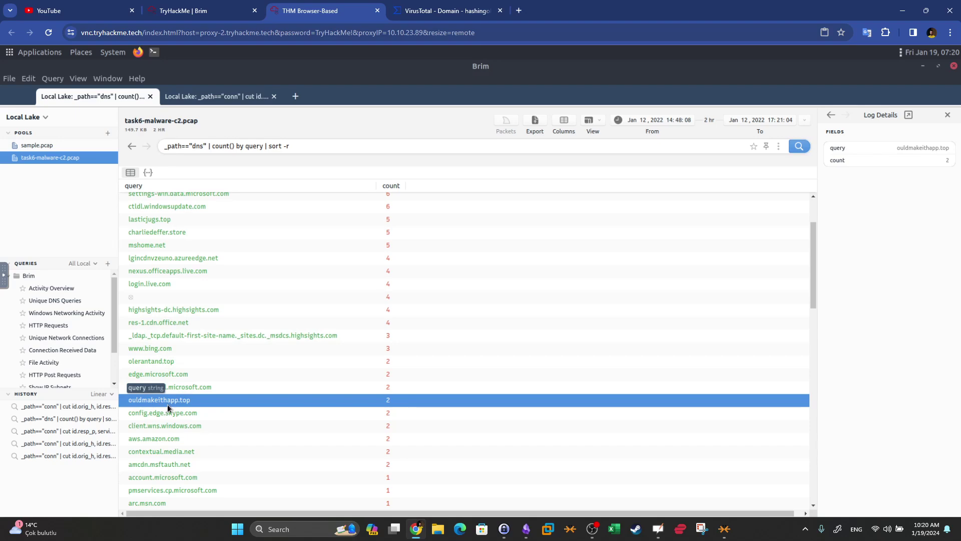
- Switch to VirusTotal and search it for the domain ouldmakeithapp.top
click(420, 8)
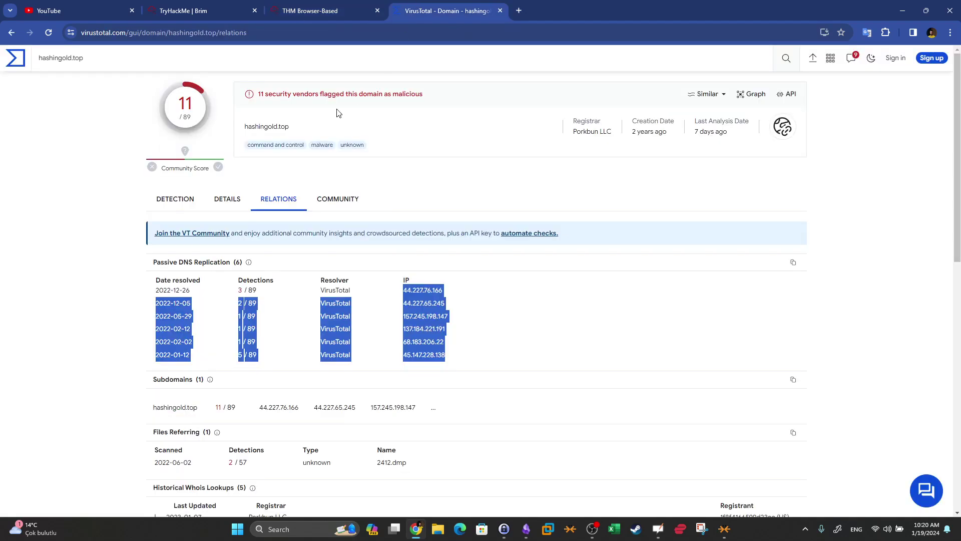
click(24, 58)
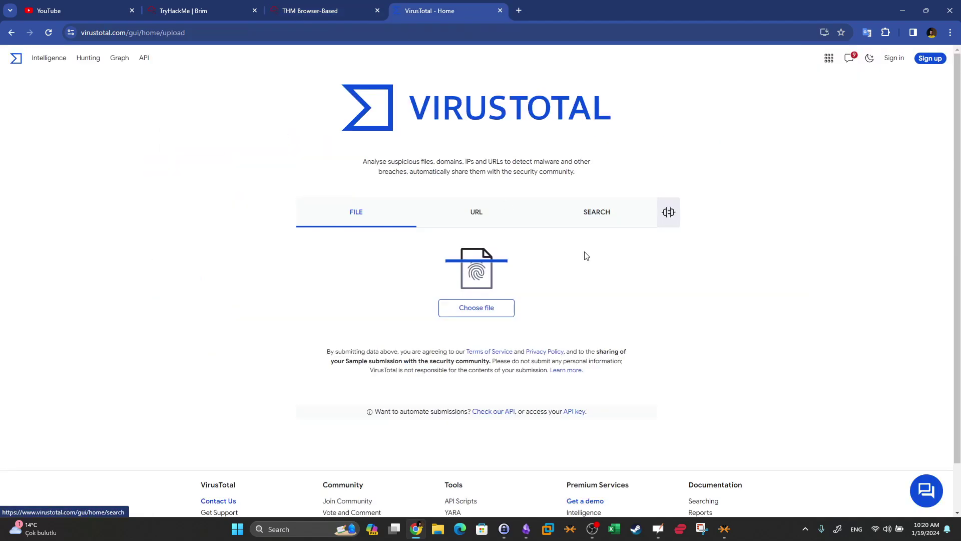
click(604, 221)
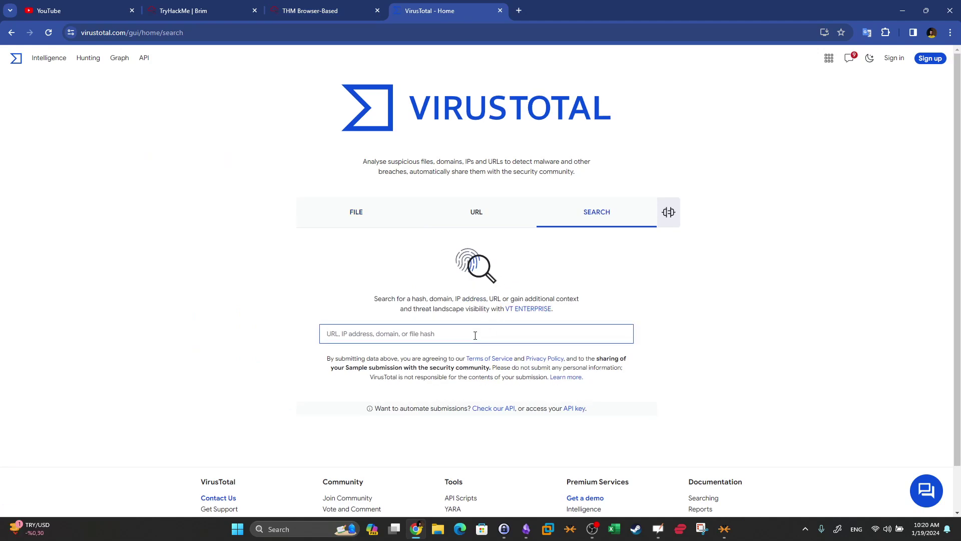
text(could)
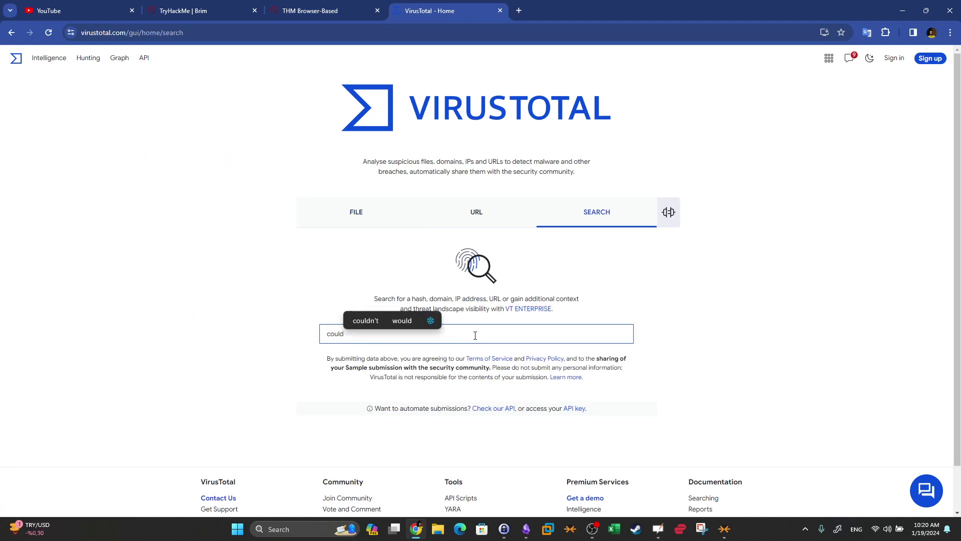
text(make)
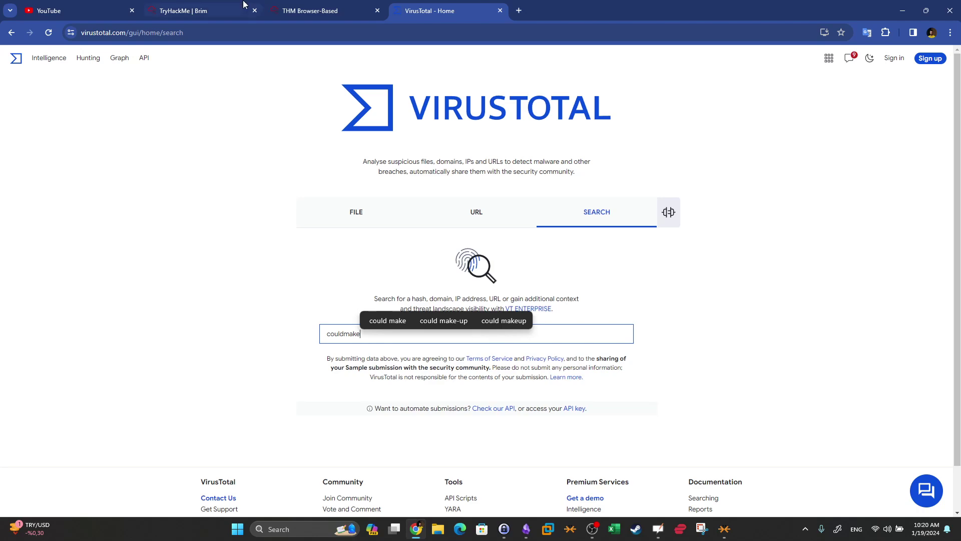
click(323, 9)
click(429, 10)
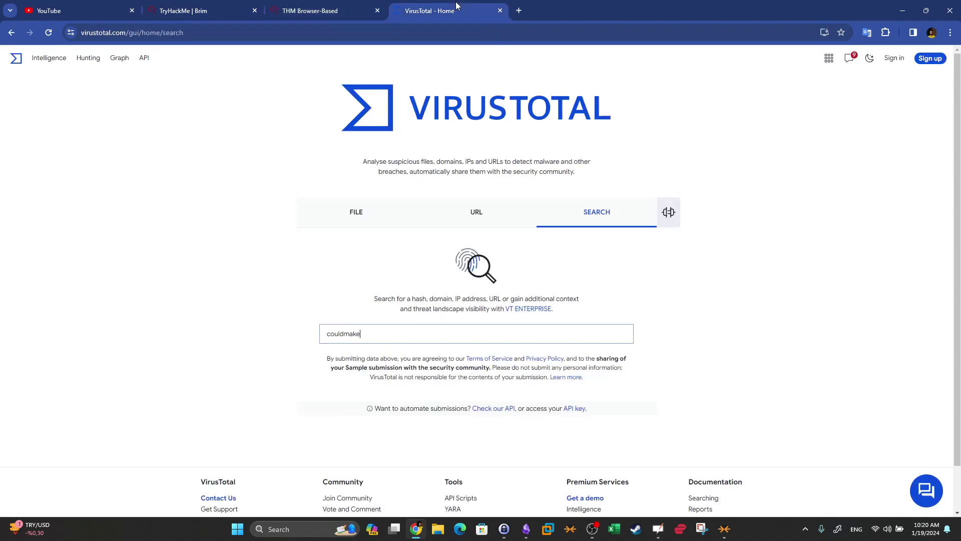
click(331, 334)
key(BackSpace)
key(BackSpace)
text(happ.old)
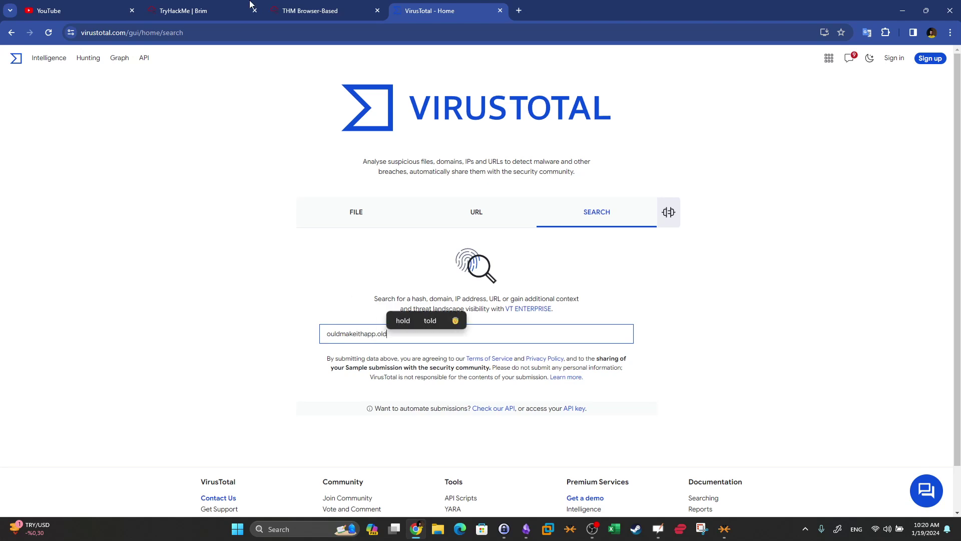
click(310, 11)
click(488, 8)
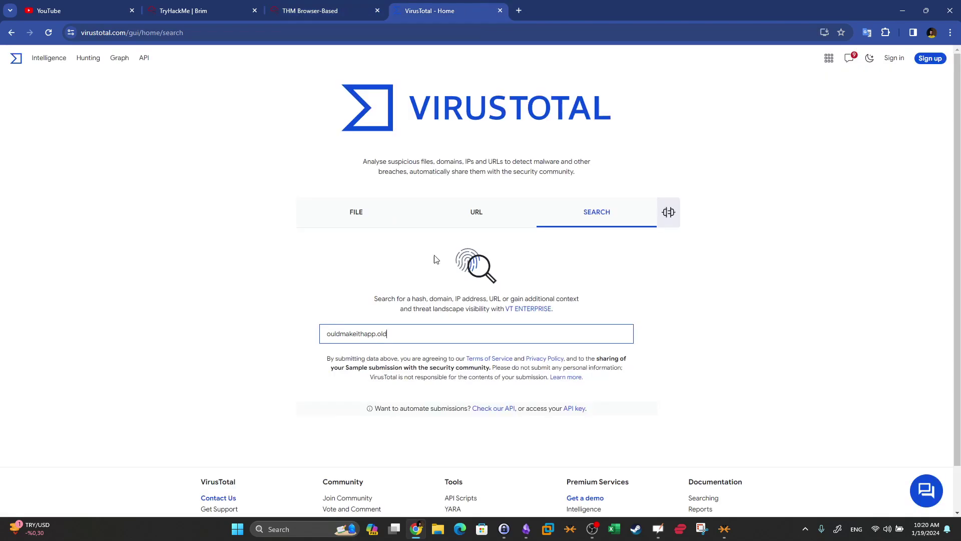
key(BackSpace)
text(top)
key(Return)
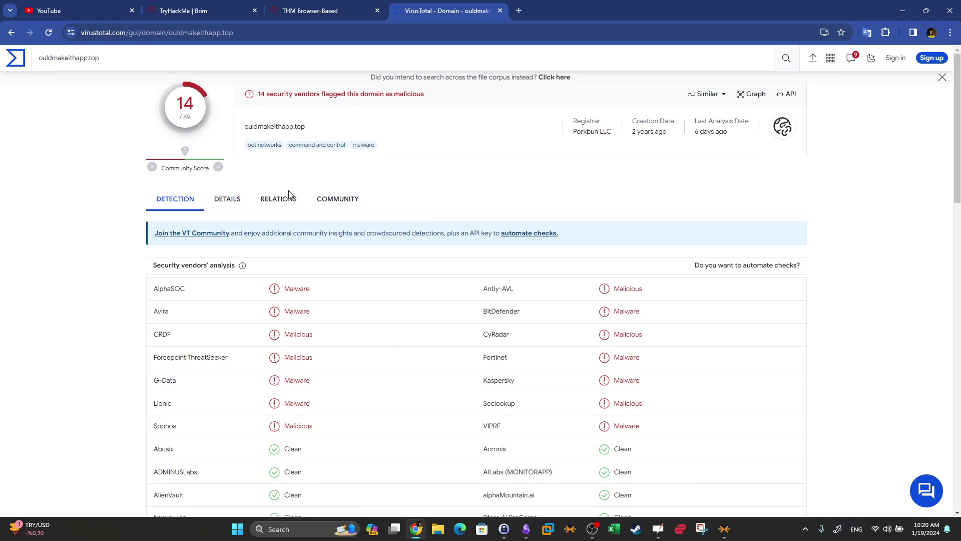
- Open the relations of ouldmakeithapp.top and cross-check its resolved address 45.147.228.138 against the connection counts in Brim
click(290, 206)
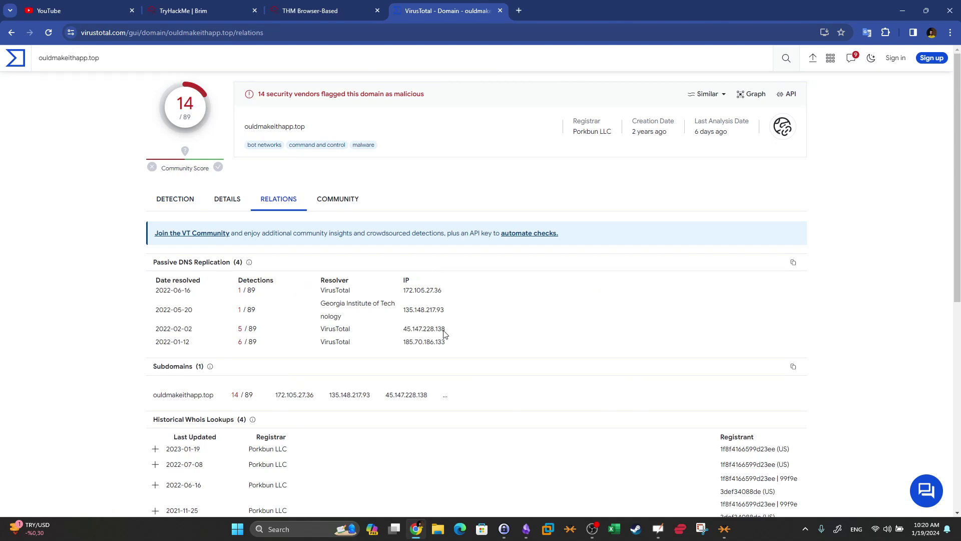
drag(445, 332, 393, 334)
click(320, 11)
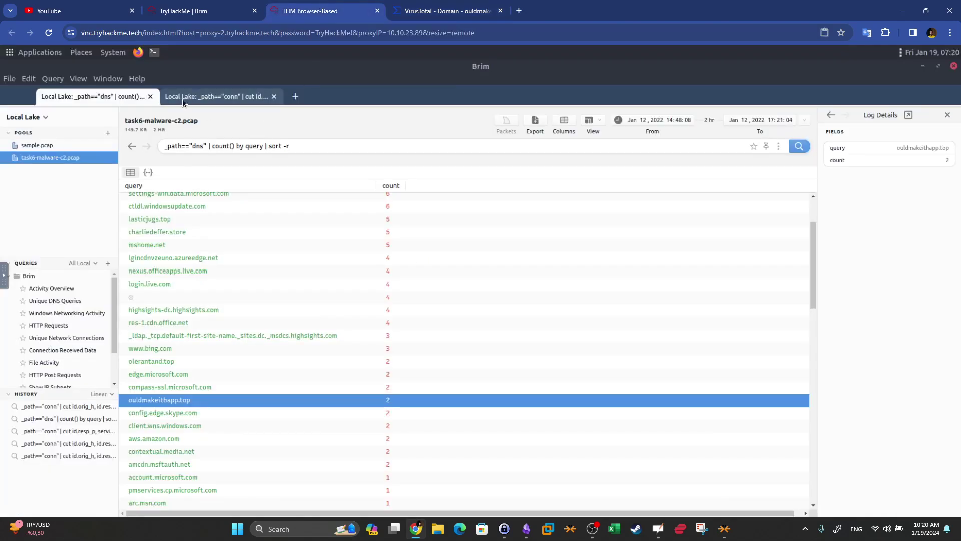
click(200, 97)
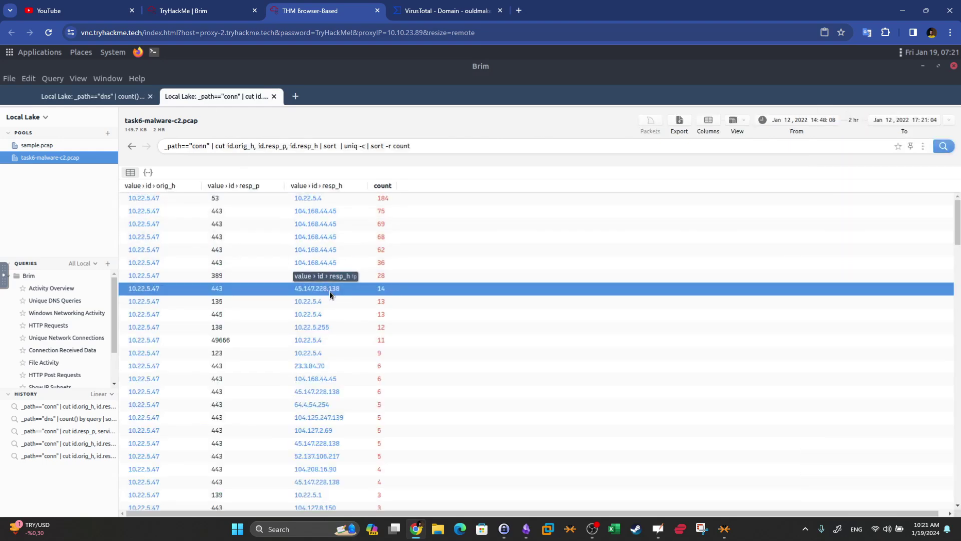
- Return to VirusTotal and compare the other IP addresses in the passive DNS records of ouldmakeithapp.top
click(410, 11)
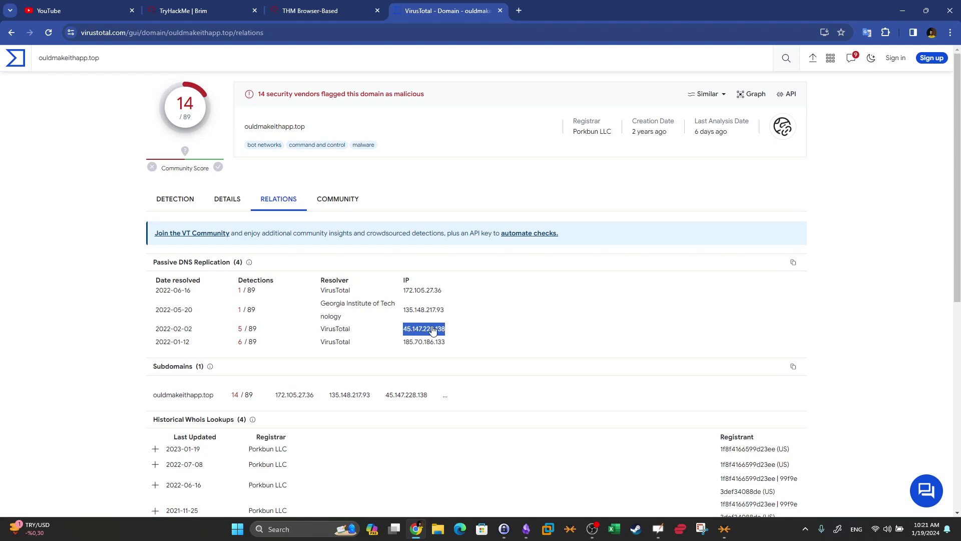
drag(459, 331, 399, 334)
click(453, 336)
drag(457, 331, 399, 331)
click(453, 342)
drag(453, 342, 396, 344)
drag(442, 284, 401, 290)
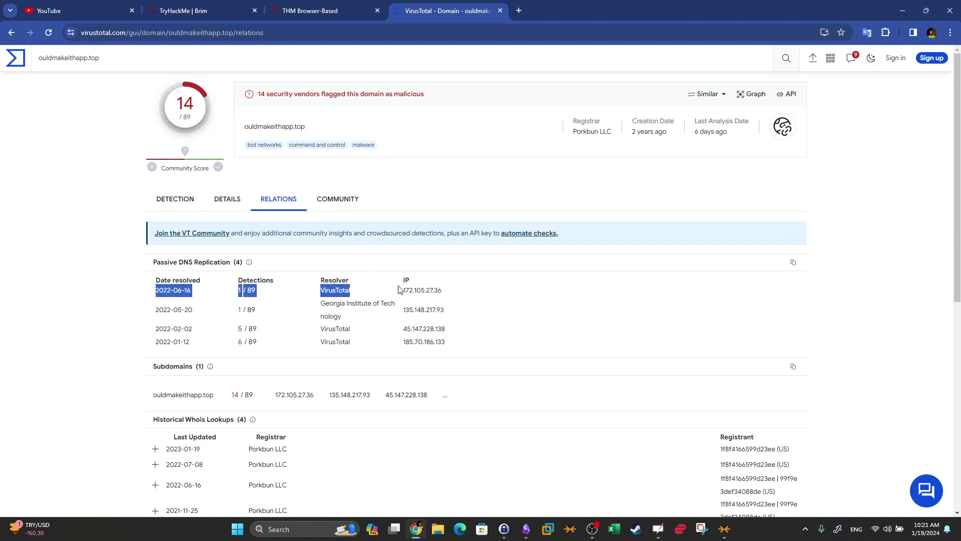
click(468, 297)
key(alt+Tab)
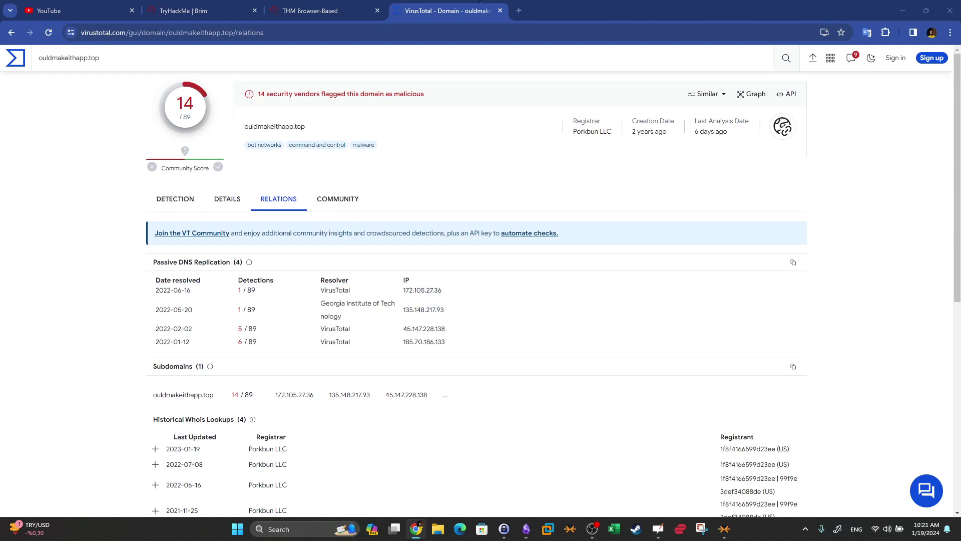
key(alt+Tab)
key(alt+Tab)
click(183, 11)
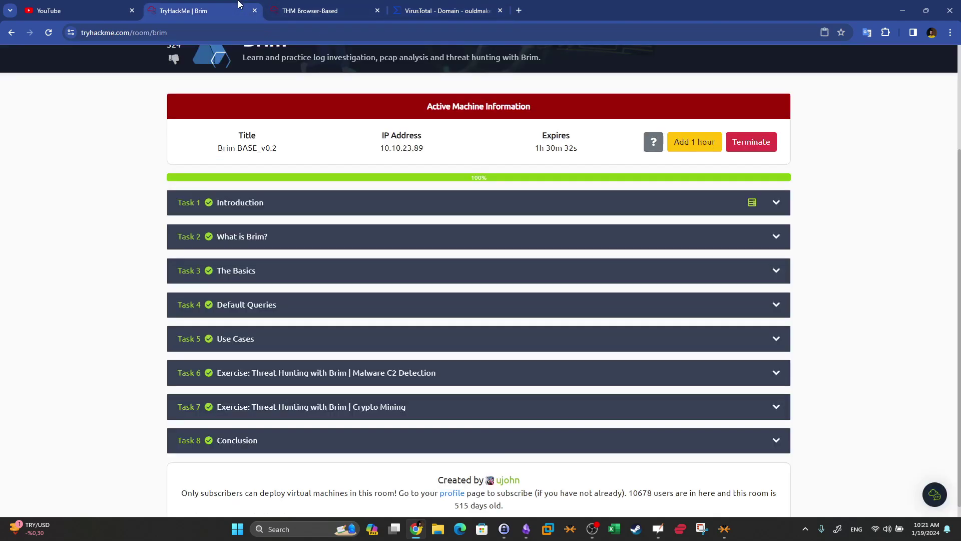
- In Brim, open task6-malware-c2.pcap in a new search tab and copy the existing connection count query into it
click(320, 8)
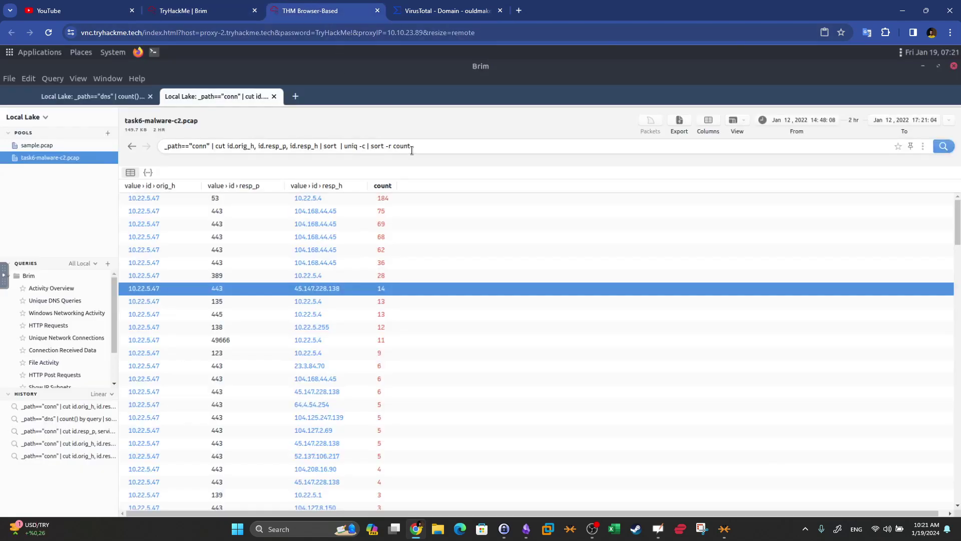
click(300, 99)
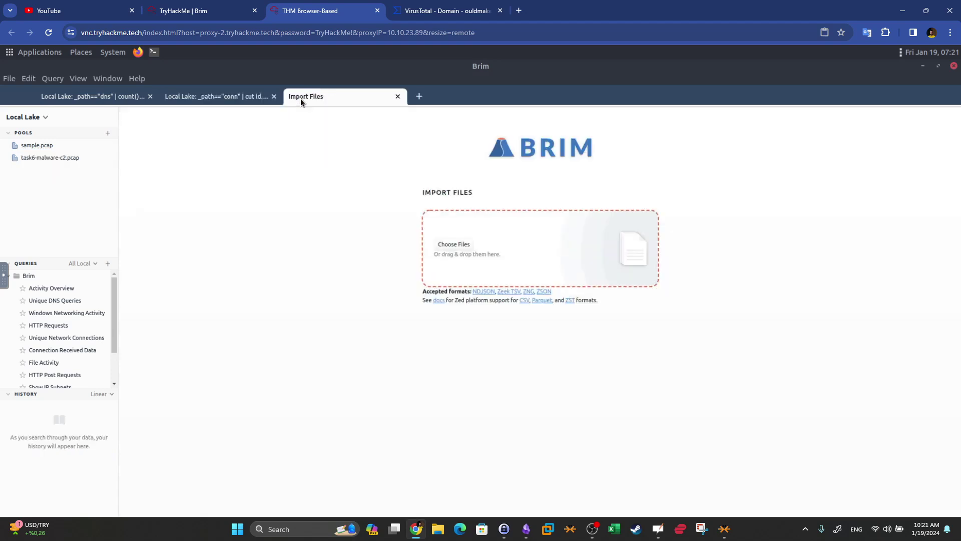
click(61, 158)
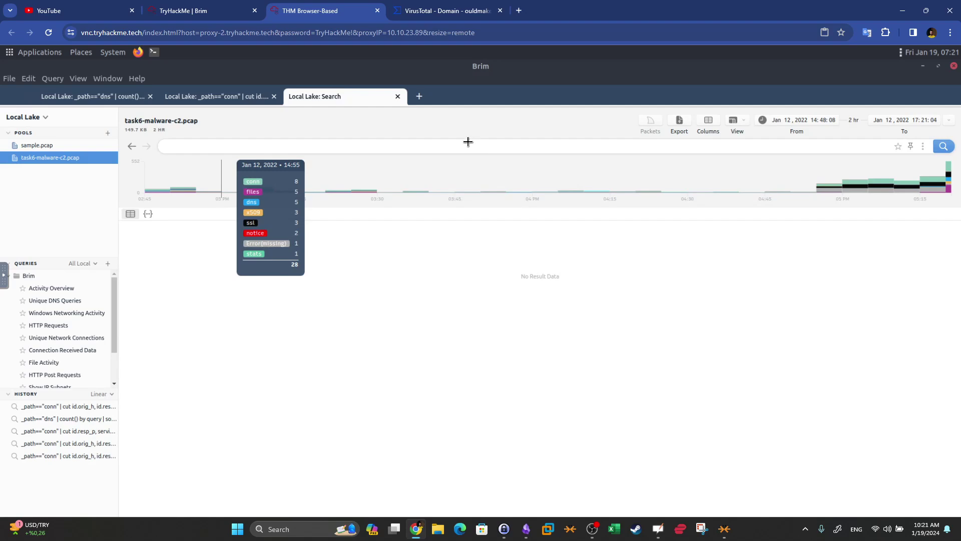
click(230, 97)
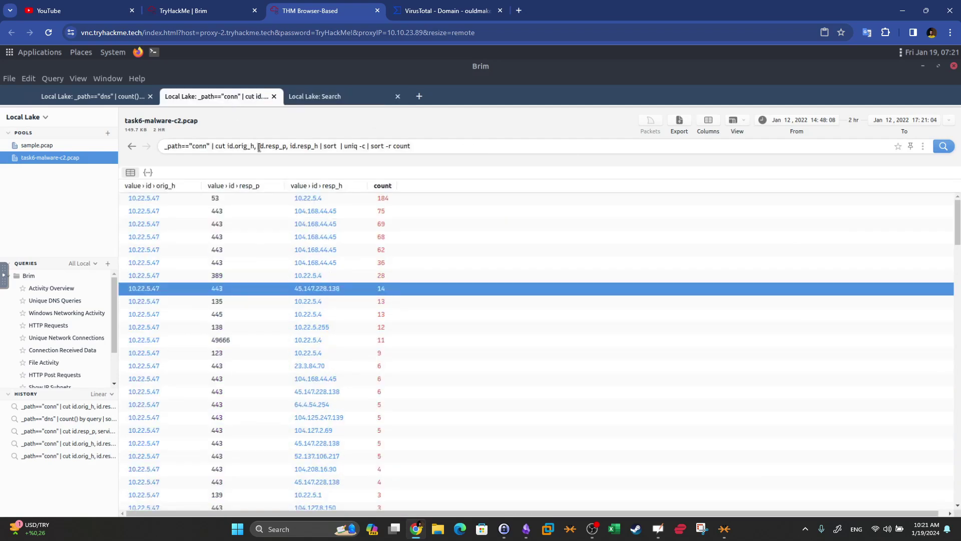
triple_click(259, 146)
key(ctrl+c)
click(319, 96)
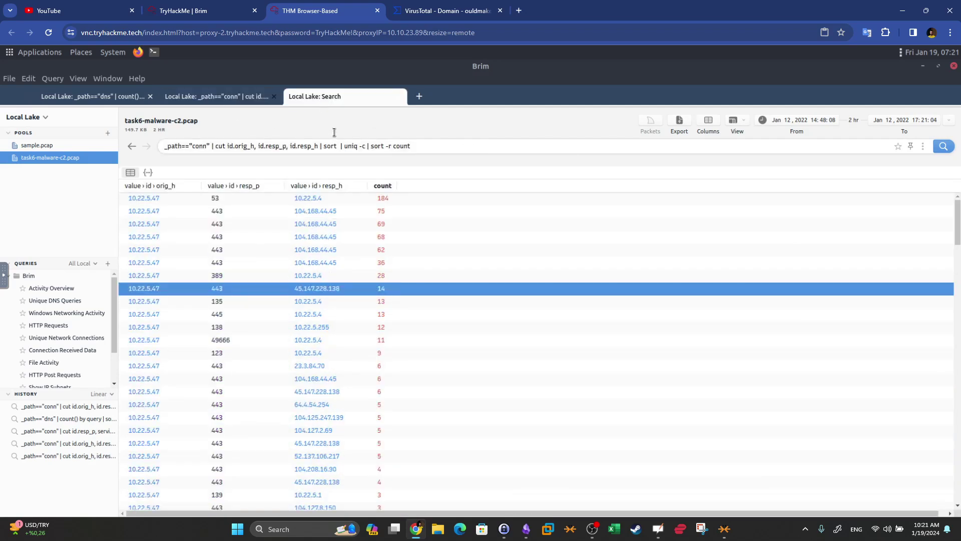
key(ctrl+v)
- Change the query's path to "http" and add the method, host and uri fields after id.resp_h
double_click(198, 147)
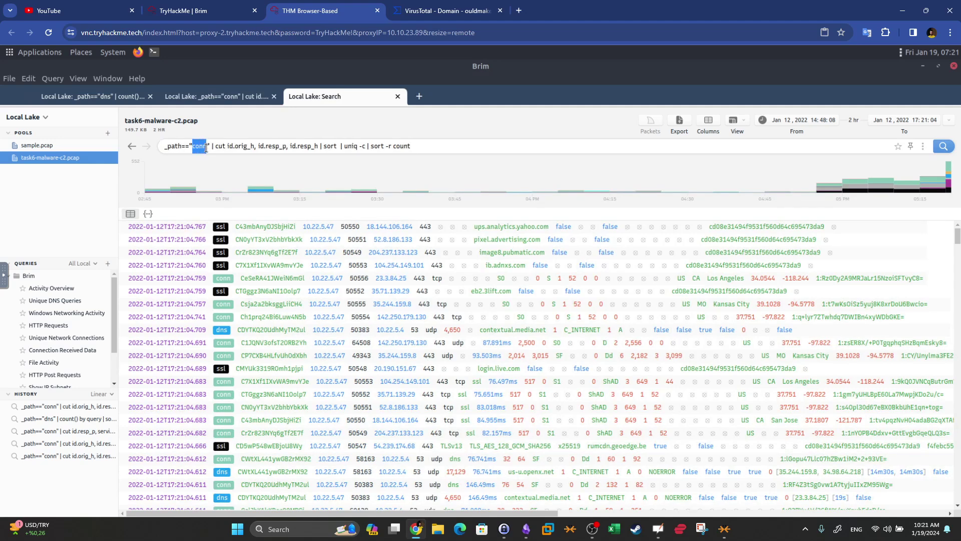
text(http)
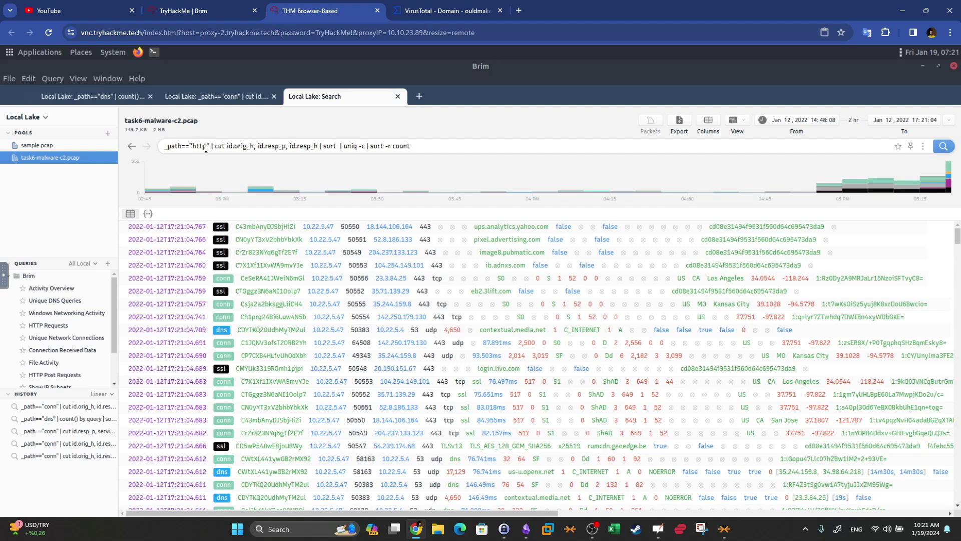
drag(247, 146, 243, 146)
drag(316, 146, 278, 147)
click(320, 148)
text(, metho)
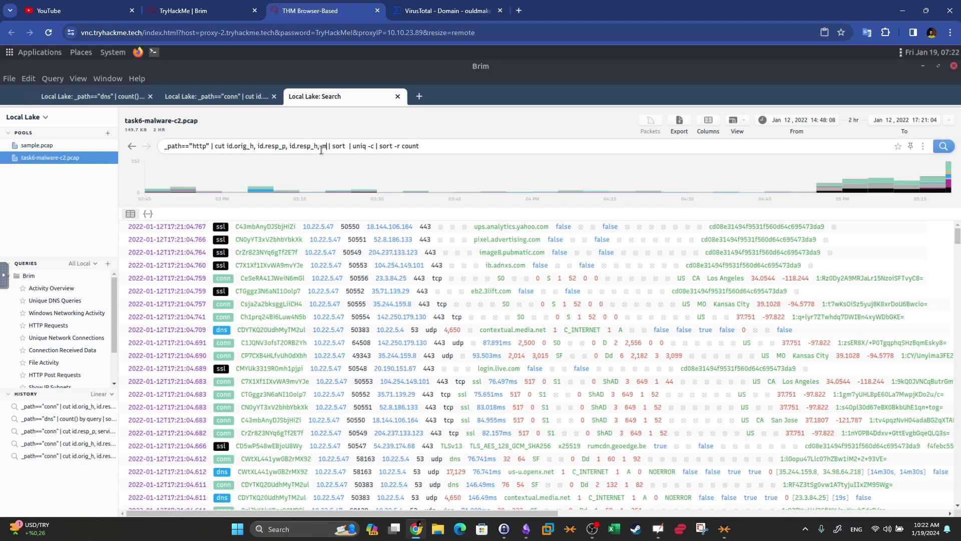
text(d, host, uri)
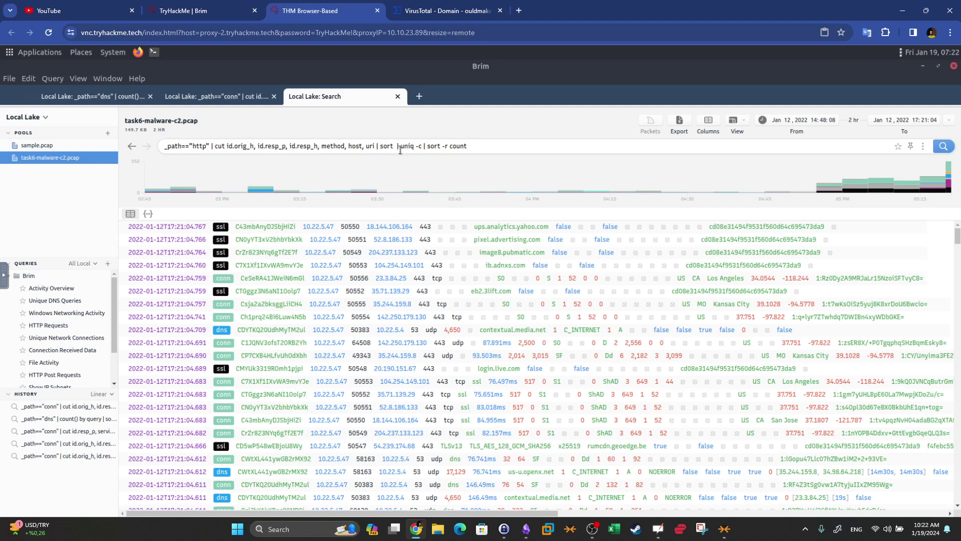
- Replace the sorting at the end of the HTTP query with only uniq -c and run it
drag(468, 145, 379, 145)
key(BackSpace)
text(uniq)
key(BackSpace)
text(-c | sort)
key(BackSpace)
key(BackSpace)
key(BackSpace)
key(BackSpace)
key(BackSpace)
key(BackSpace)
key(Return)
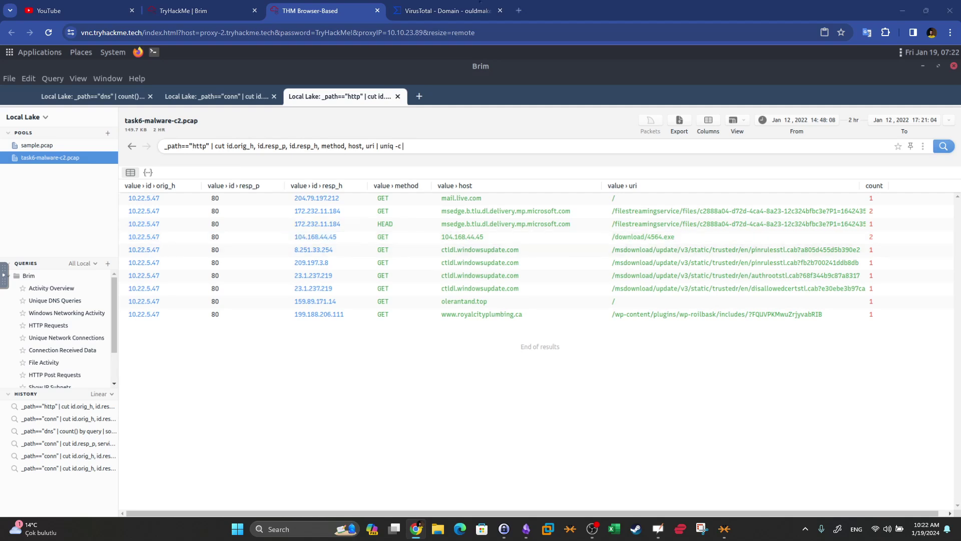
- Compare the HTTP results with the ouldmakeithapp.top report in VirusTotal and examine the /download/4564.exe request in Brim
click(441, 10)
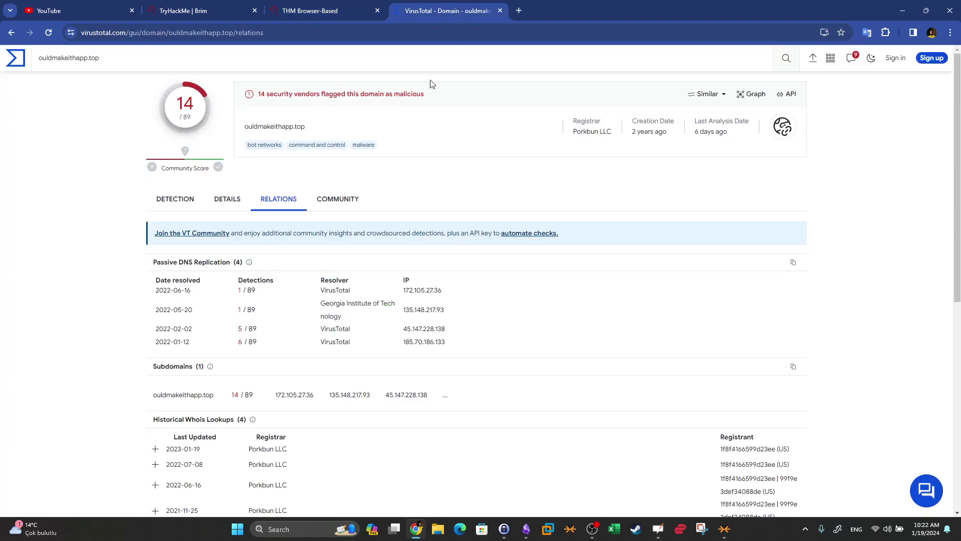
drag(333, 128, 234, 130)
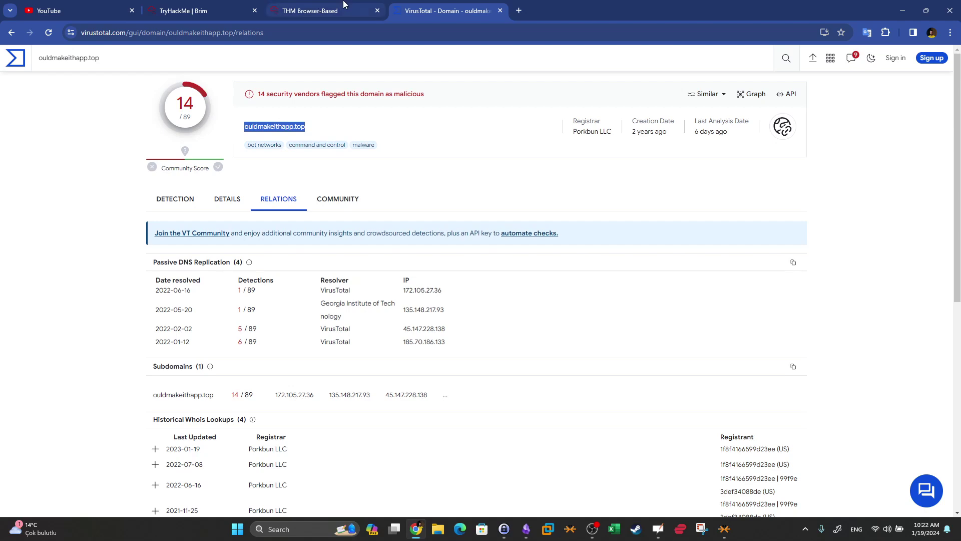
click(311, 5)
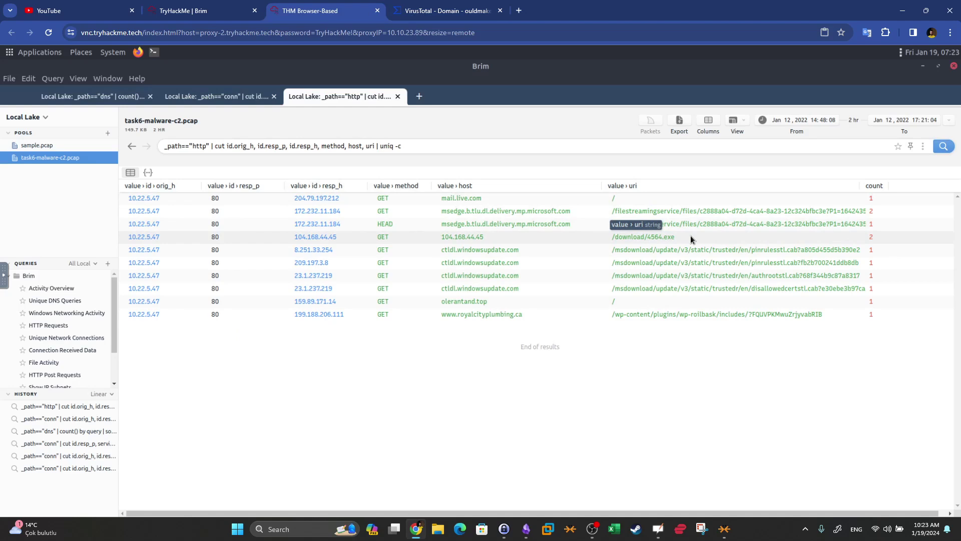
click(661, 238)
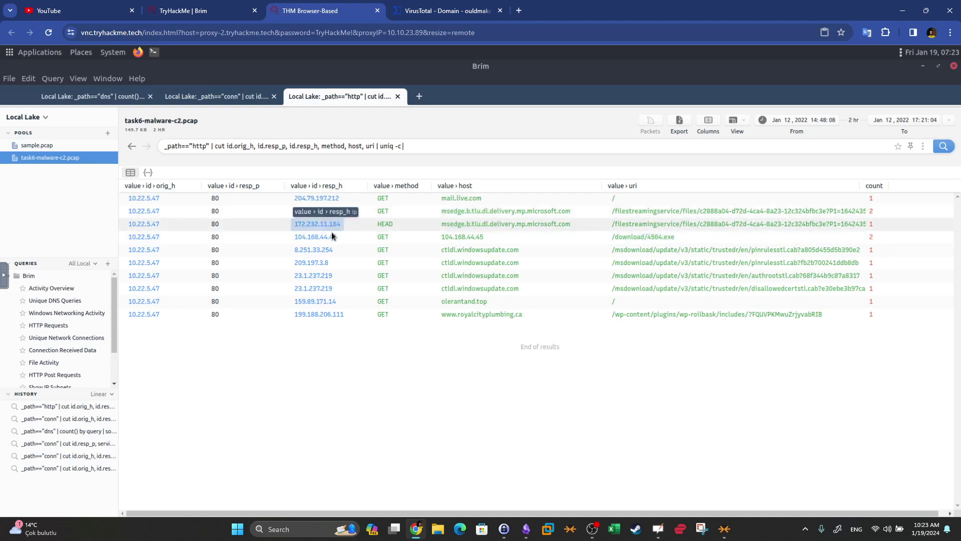
key(super+shift+s)
key(Escape)
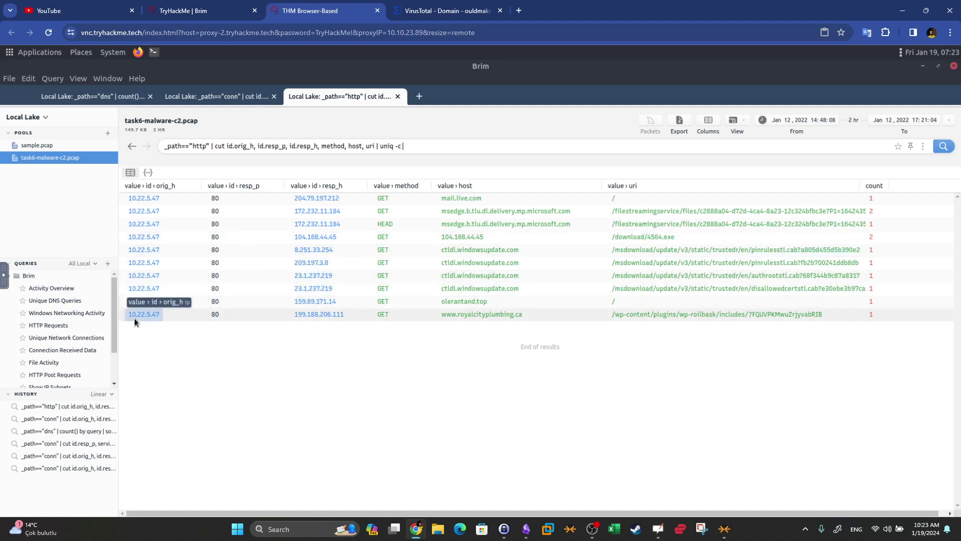
- Open task6-malware-c2.pcap in another Brim search tab and run the Suricata Alerts by Category query
scroll(107, 362, down, 2)
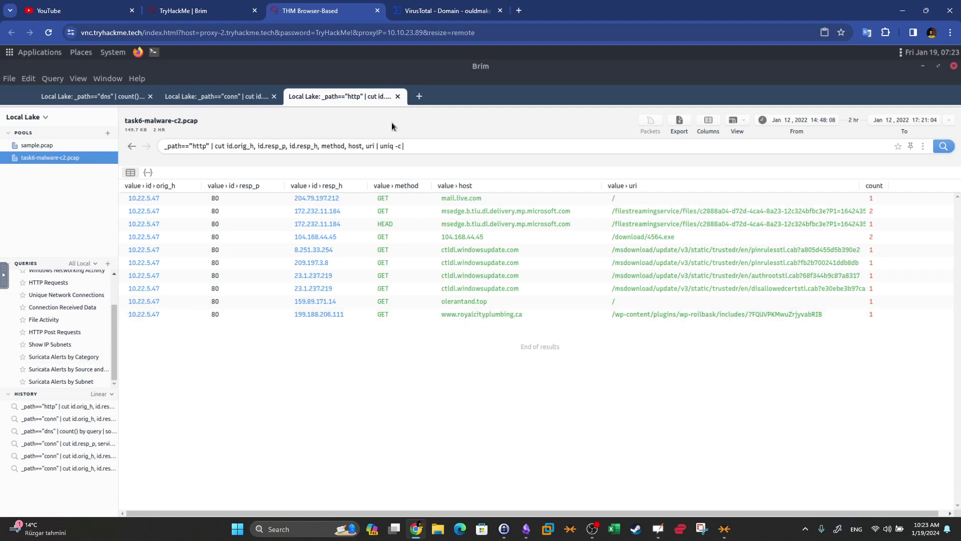
click(419, 97)
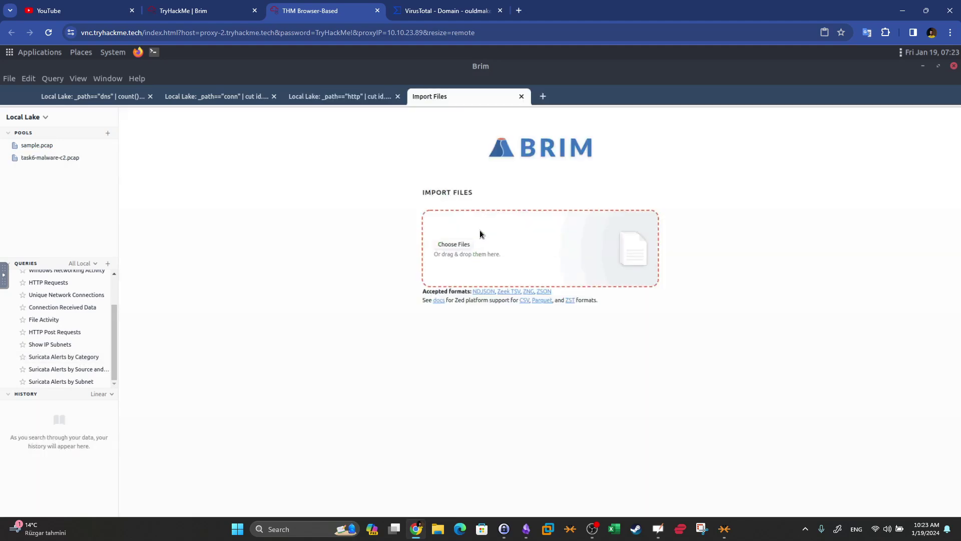
click(57, 157)
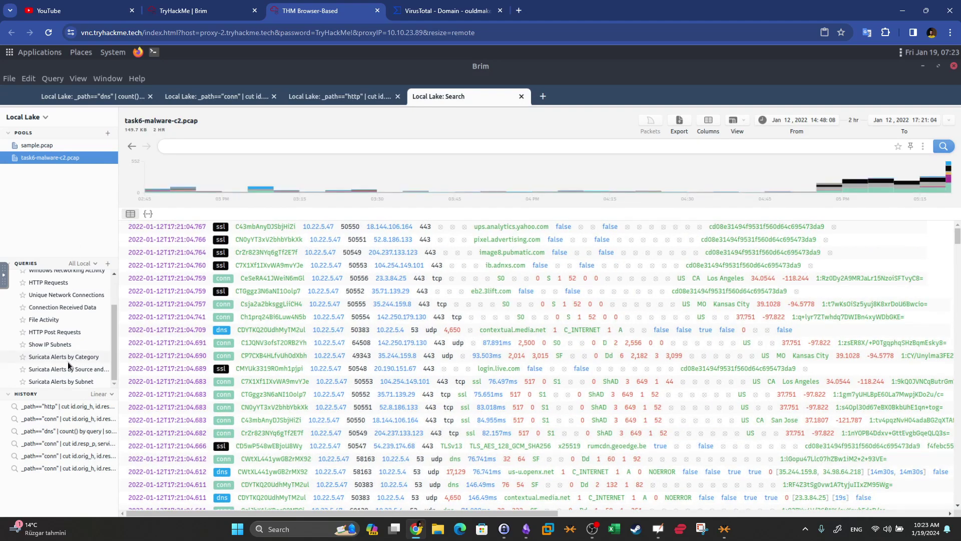
click(68, 361)
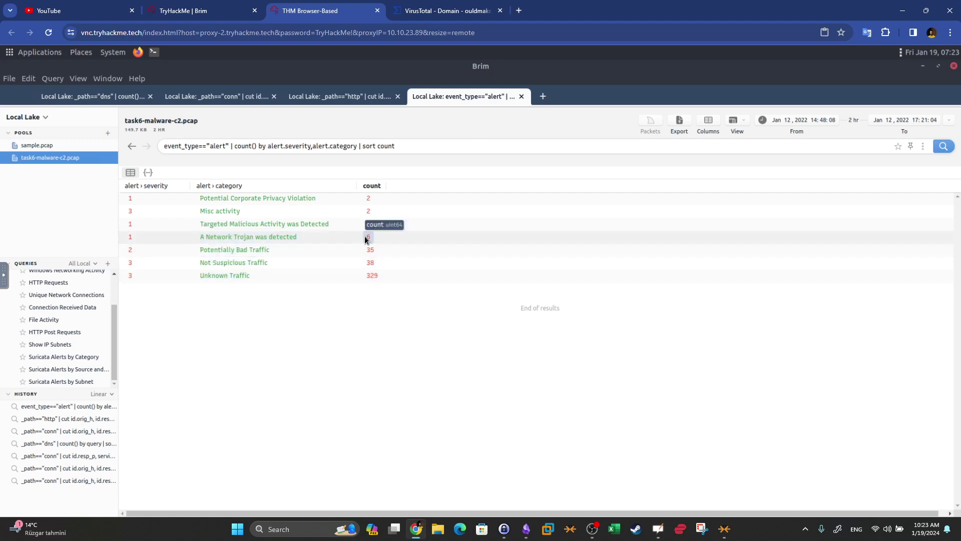
- Inspect the log details of the "A Network Trojan was detected" category and compare the alert categories with the HTTP results
double_click(284, 237)
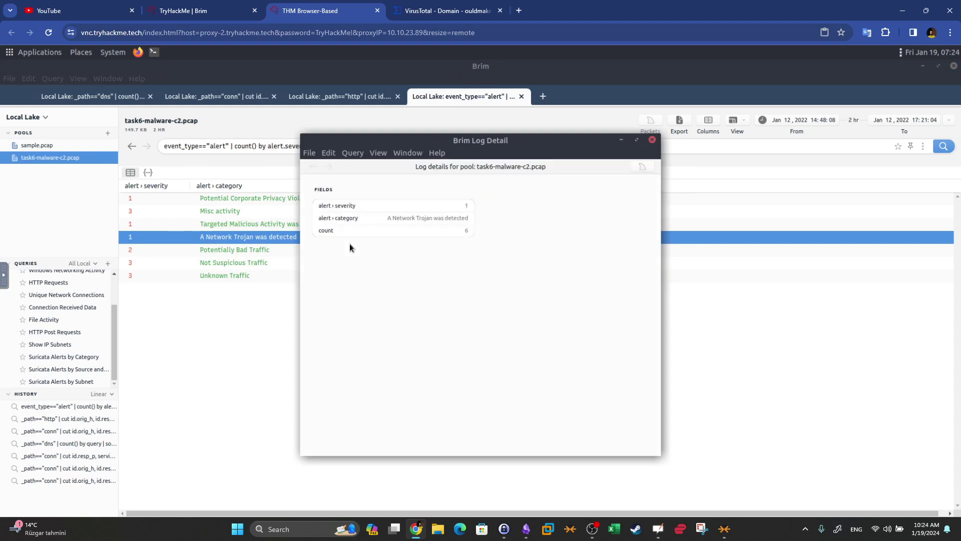
click(652, 140)
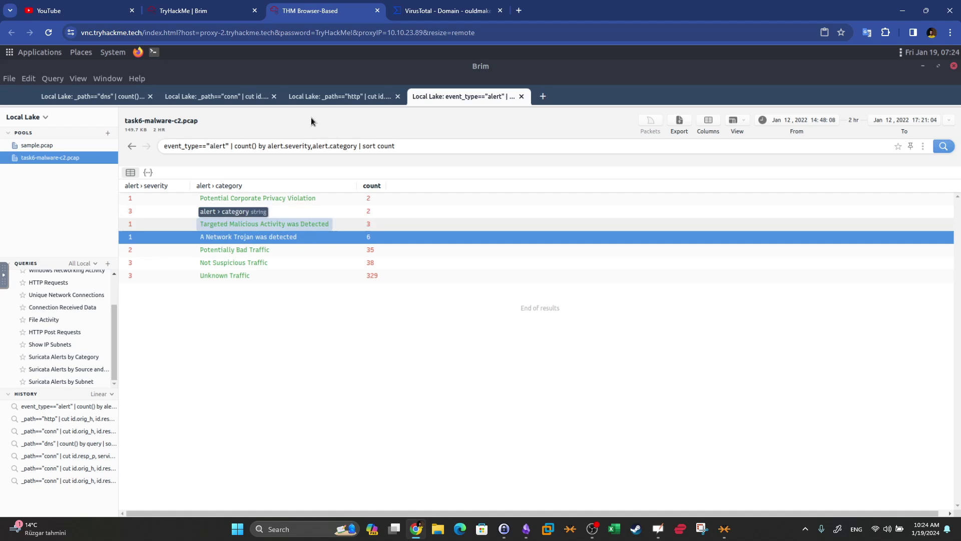
click(323, 97)
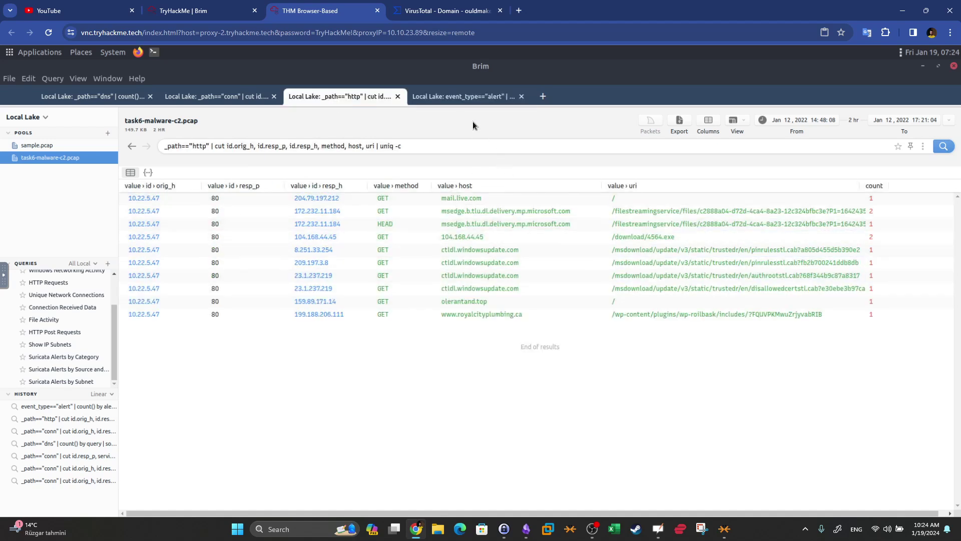
click(462, 98)
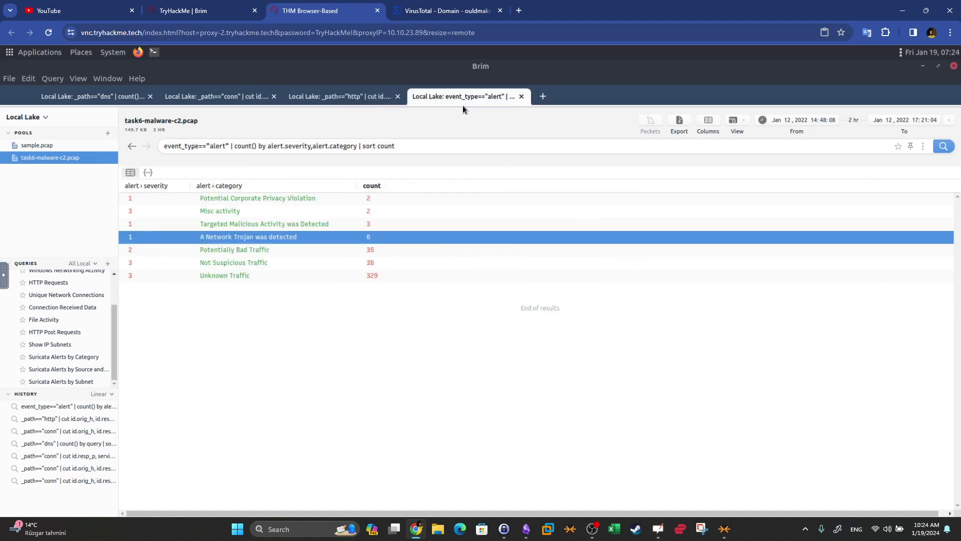
- Replace the alert query with the copied category value "A Network Trojan was detected" and run it
click(238, 147)
right_click(278, 232)
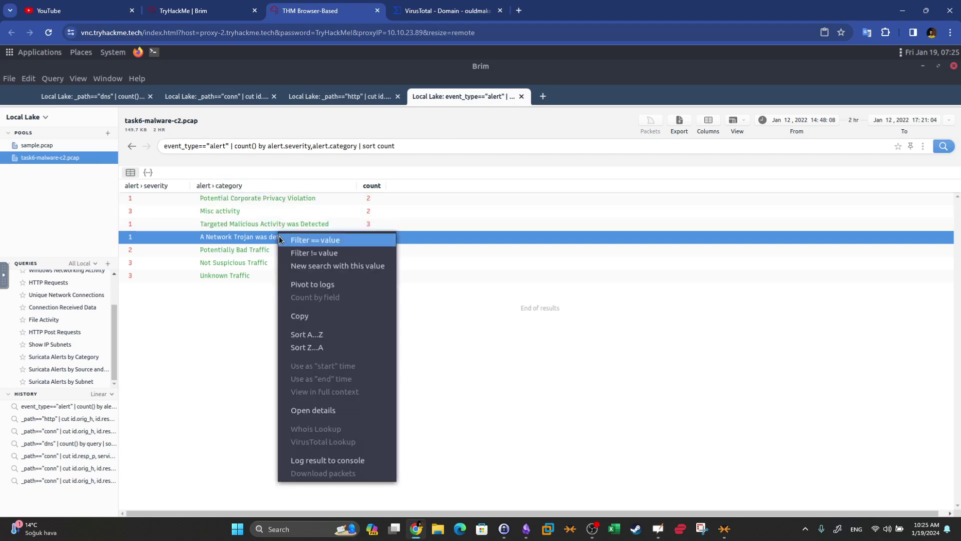
click(304, 317)
key(ctrl+a)
key(ctrl+v)
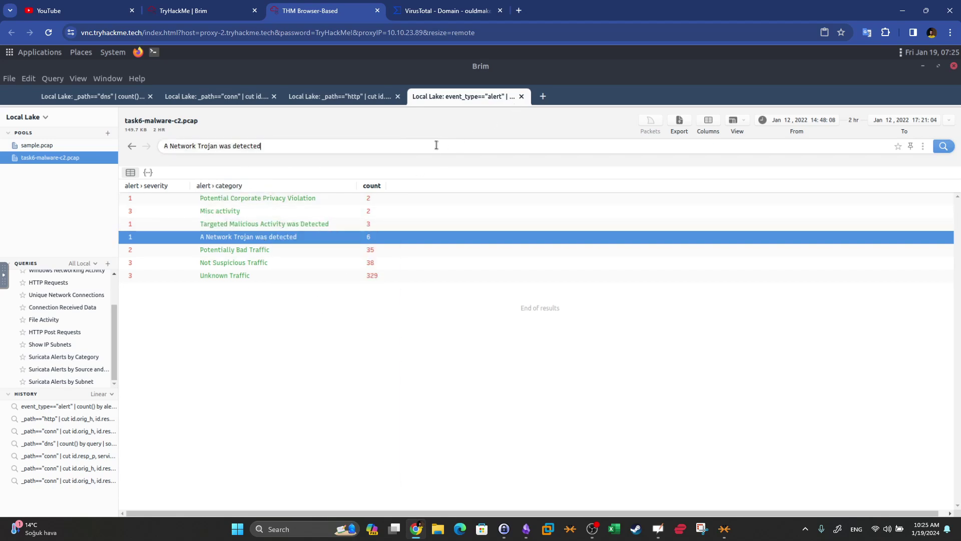
key(ctrl+a)
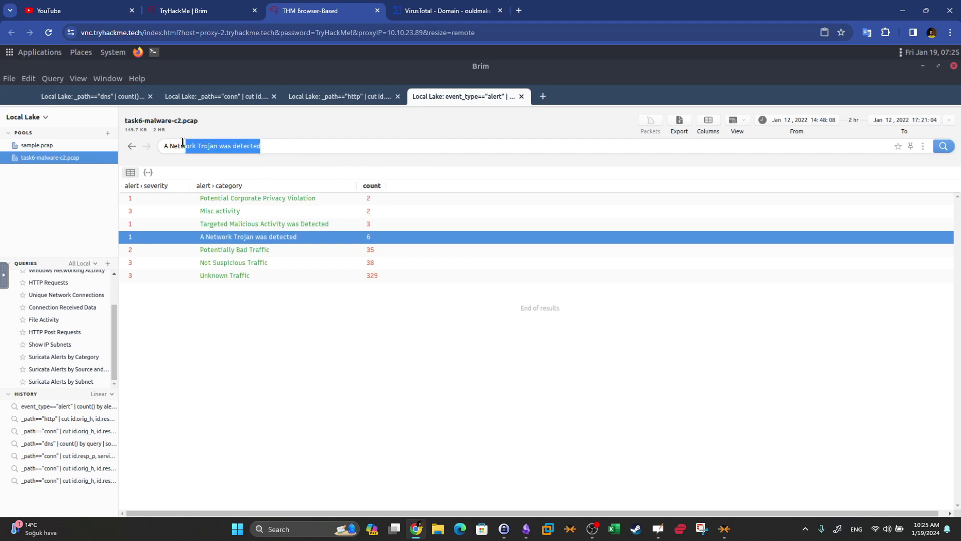
click(944, 146)
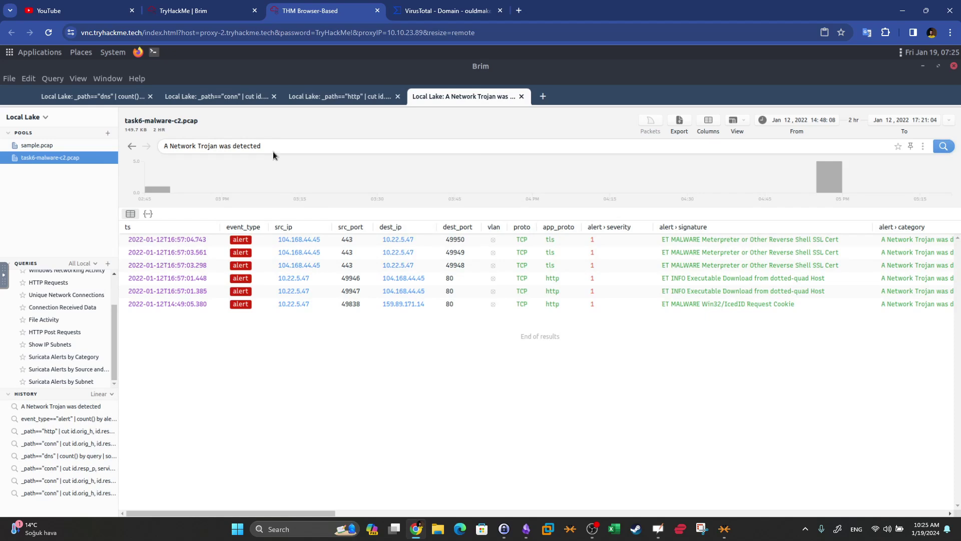
drag(181, 145, 271, 143)
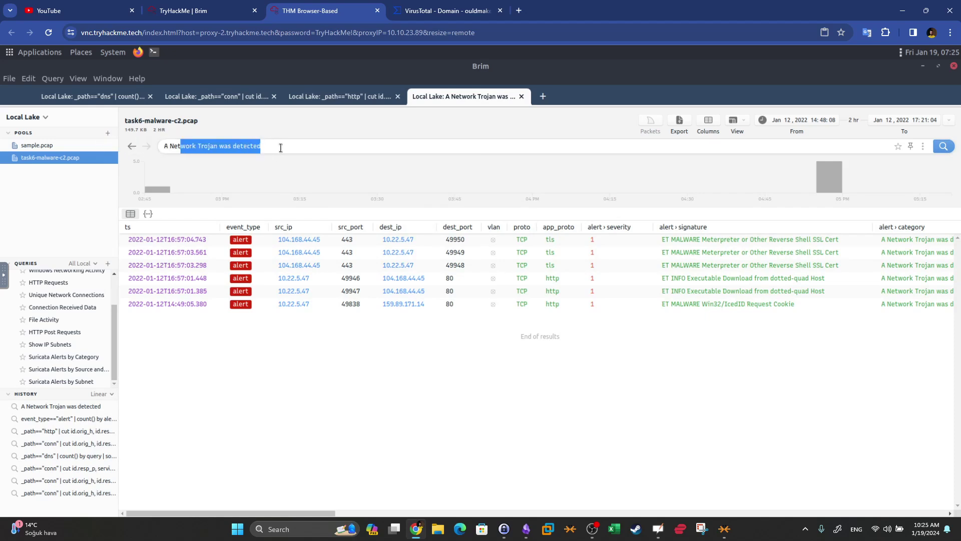
click(280, 147)
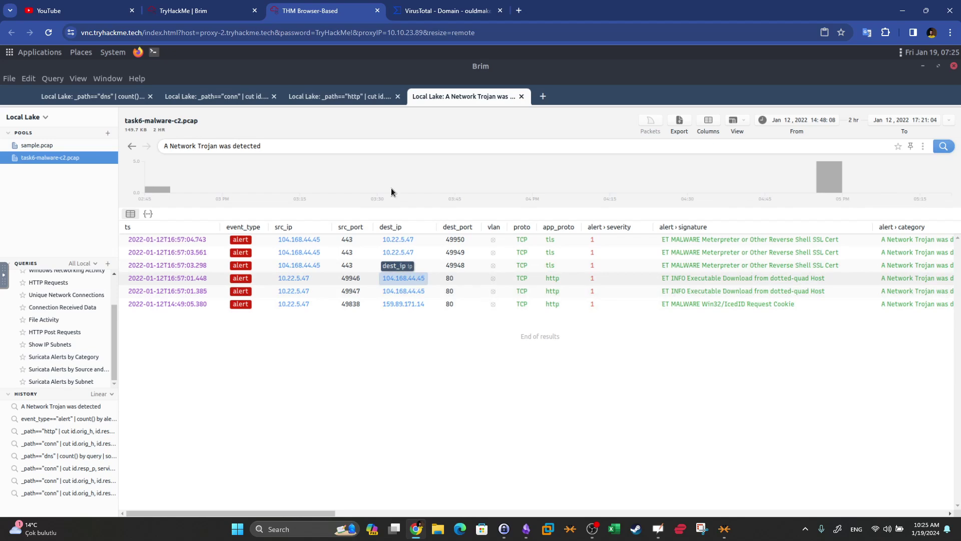
- Compare the Network Trojan alerts with the /download/4564.exe request in the HTTP results
click(344, 99)
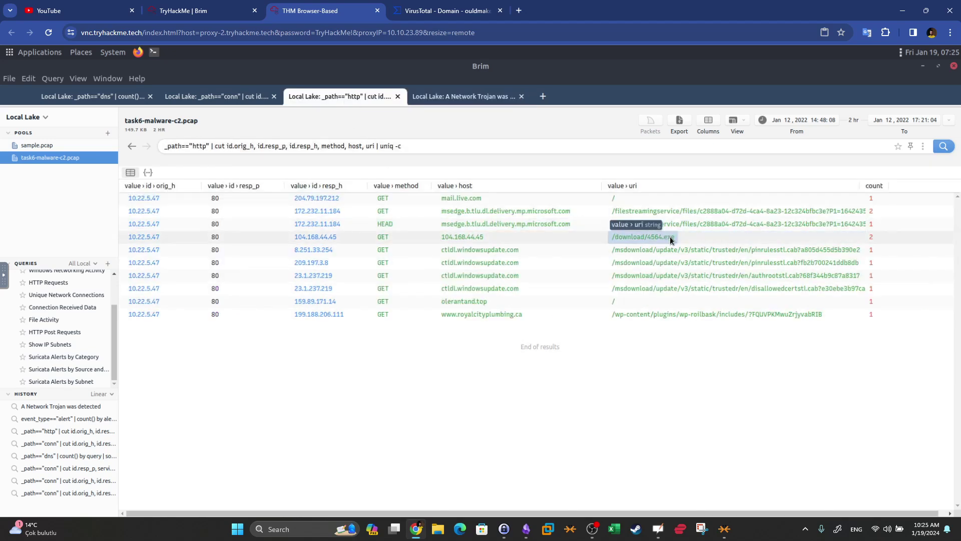
click(479, 98)
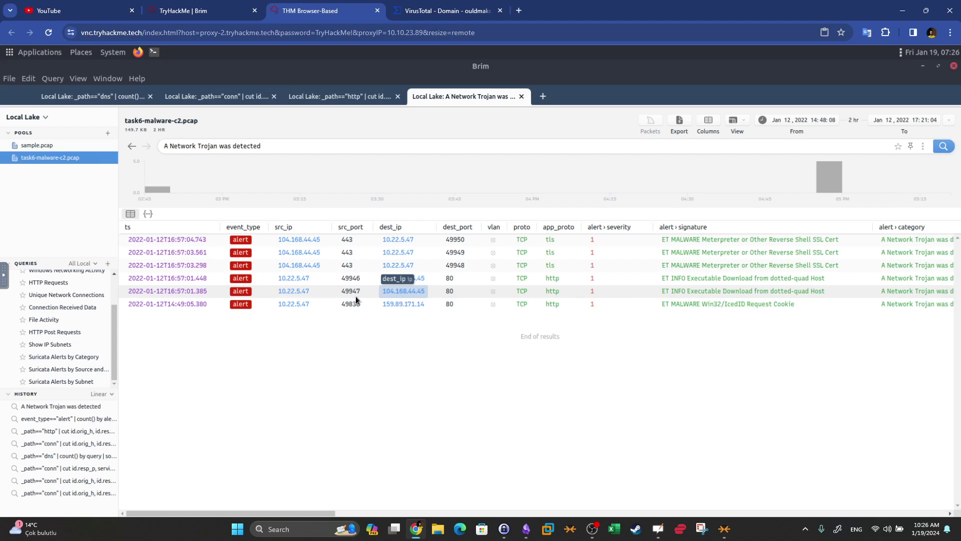
click(280, 125)
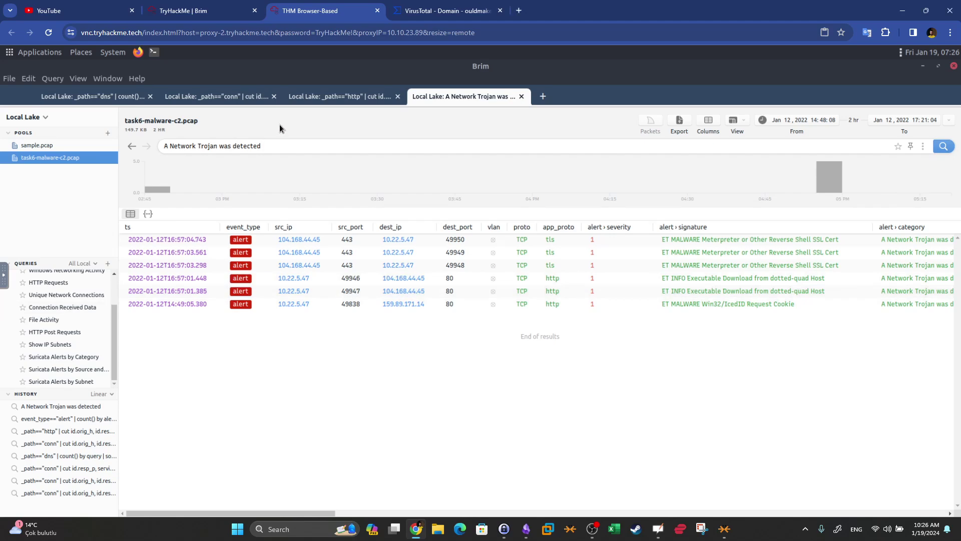
- Switch to the TryHackMe Brim room, expand Task 6 and read its question about the file downloaded from the CobaltStrike C2 connection
click(205, 10)
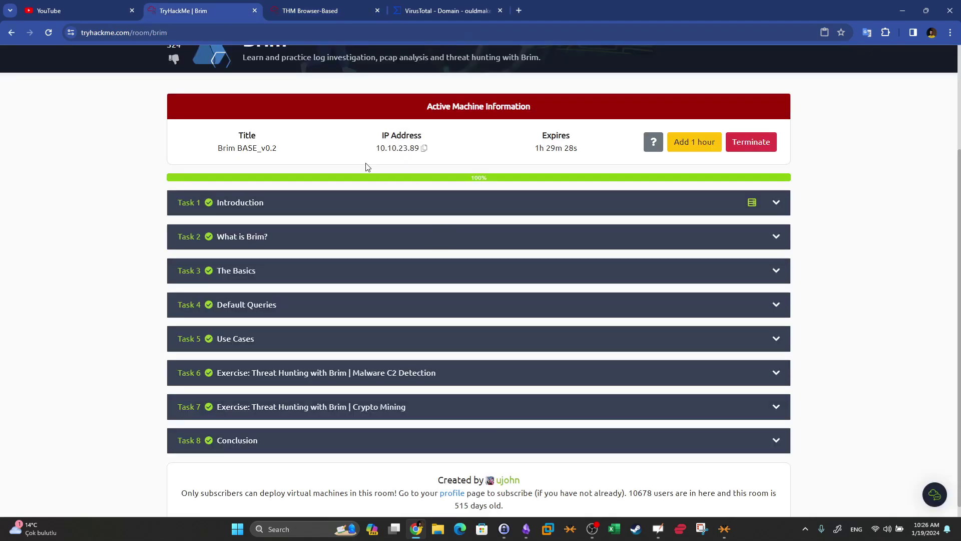
click(192, 379)
drag(958, 176, 958, 453)
drag(181, 269, 466, 269)
click(466, 269)
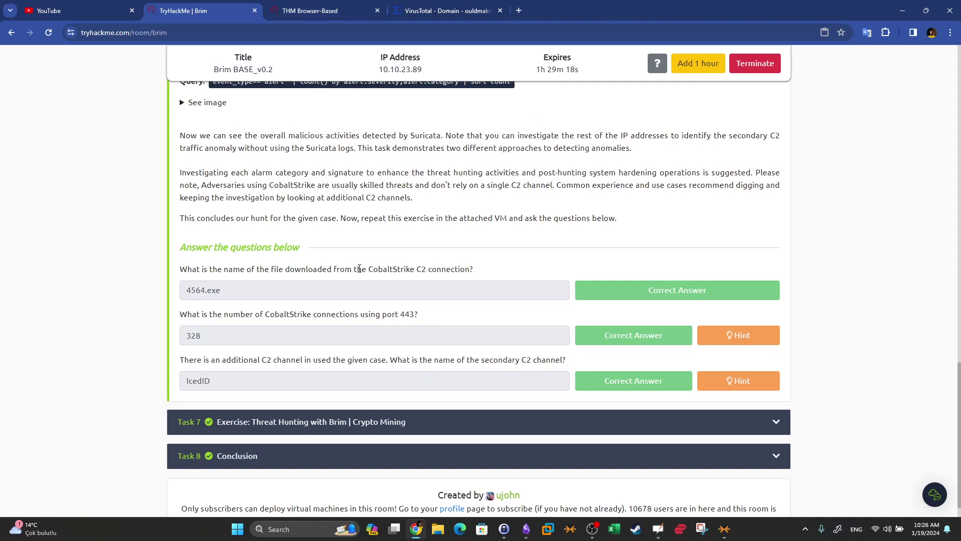
- Return to Brim and check the downloaded file in the HTTP results against the Network Trojan alerts
click(351, 10)
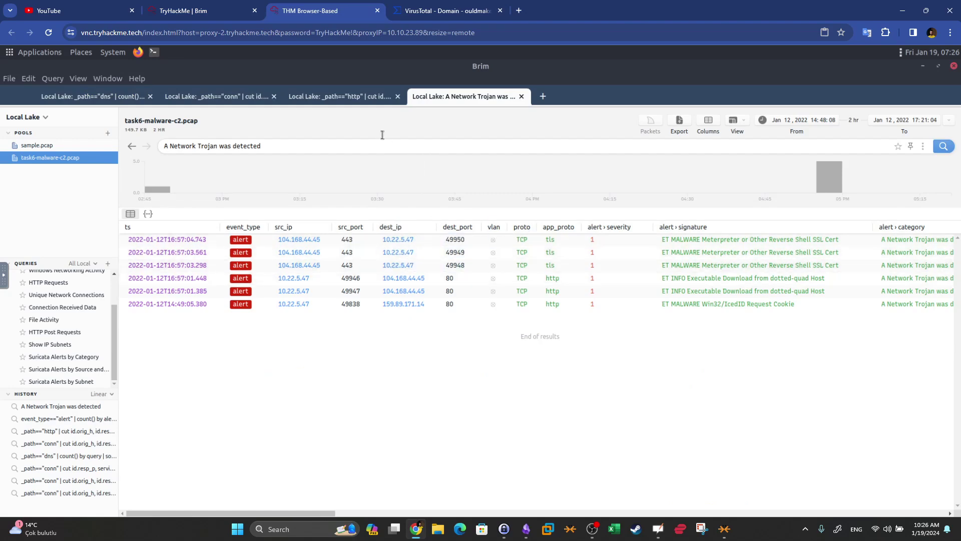
click(356, 101)
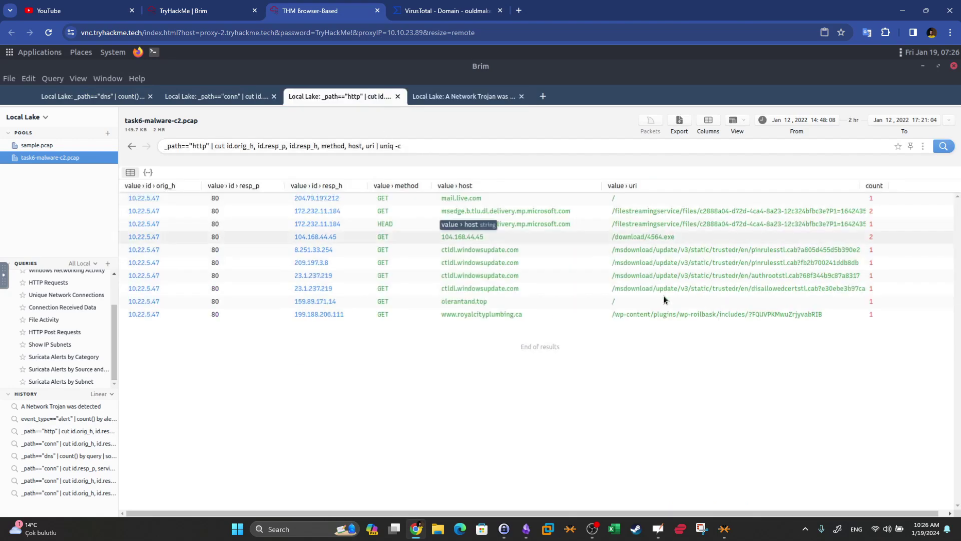
click(666, 242)
click(482, 98)
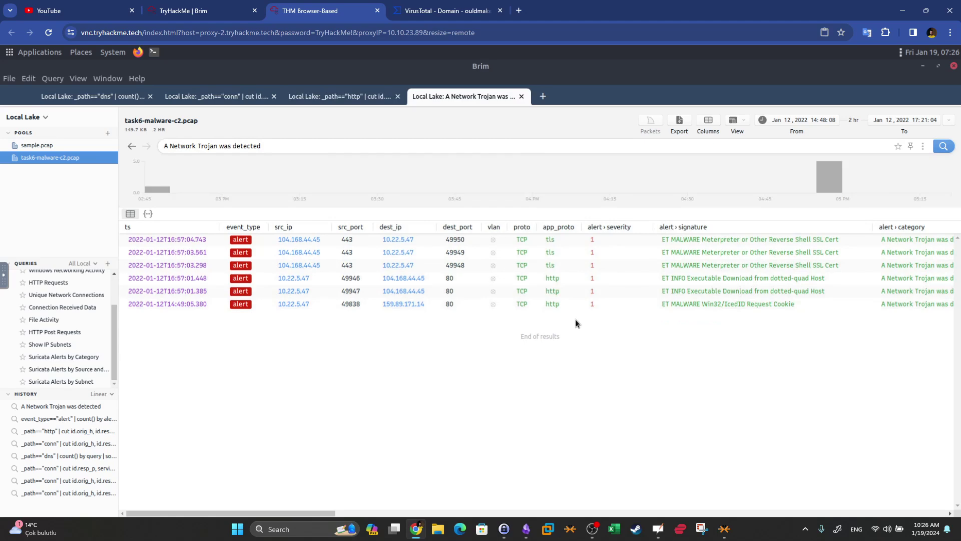
- Read the TryHackMe question about the number of CobaltStrike connections using port 443
click(210, 9)
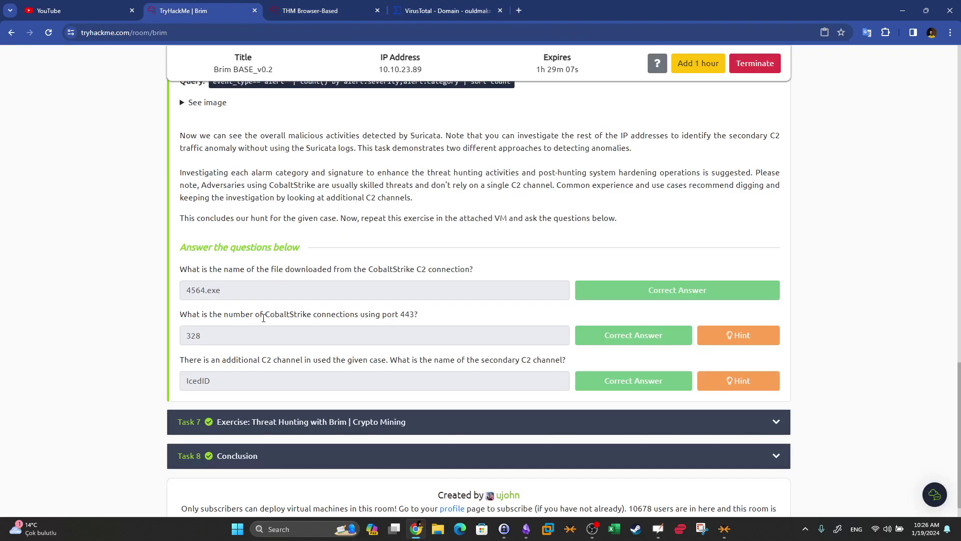
drag(187, 315, 382, 315)
click(412, 314)
- Look up the IP address 104.168.44.45 from the Brim trojan alerts in a new VirusTotal search
click(440, 6)
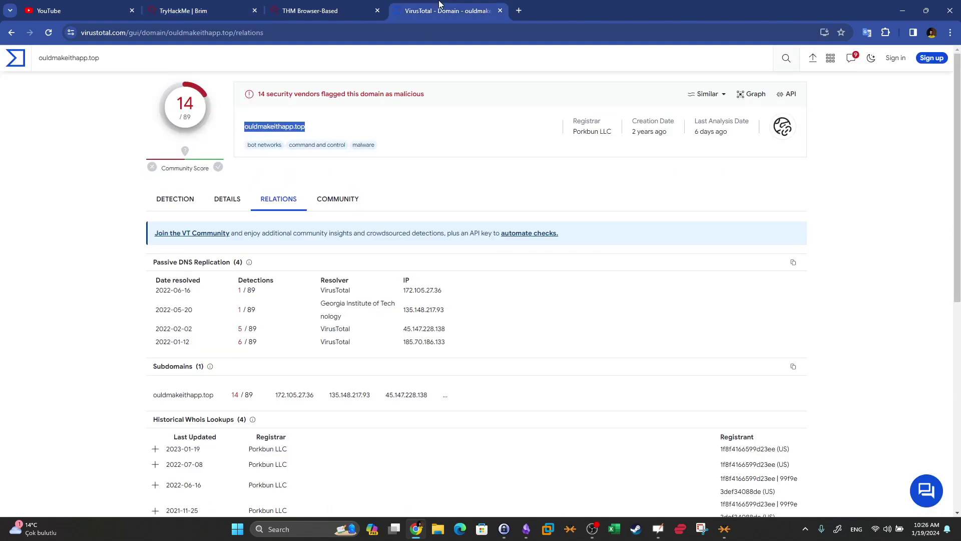
click(326, 11)
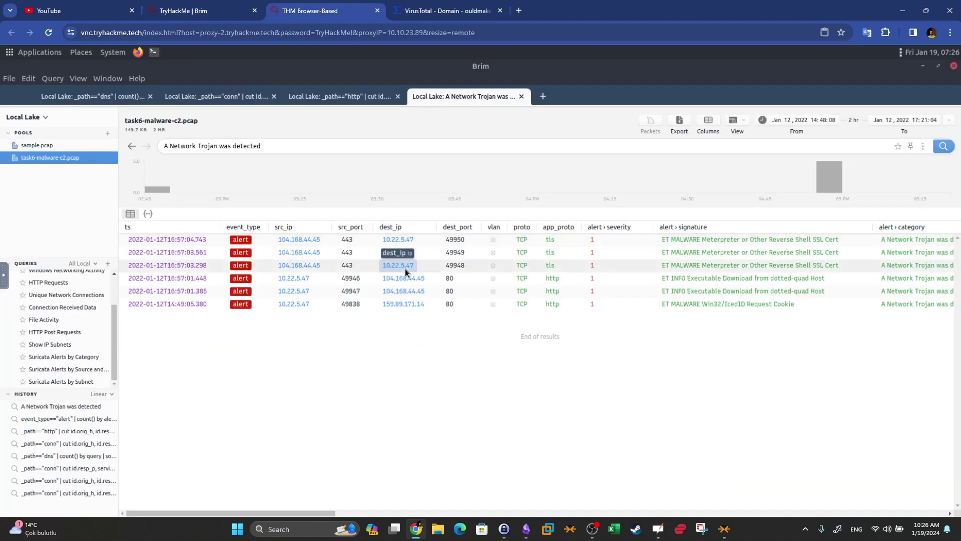
key(ctrl+Tab)
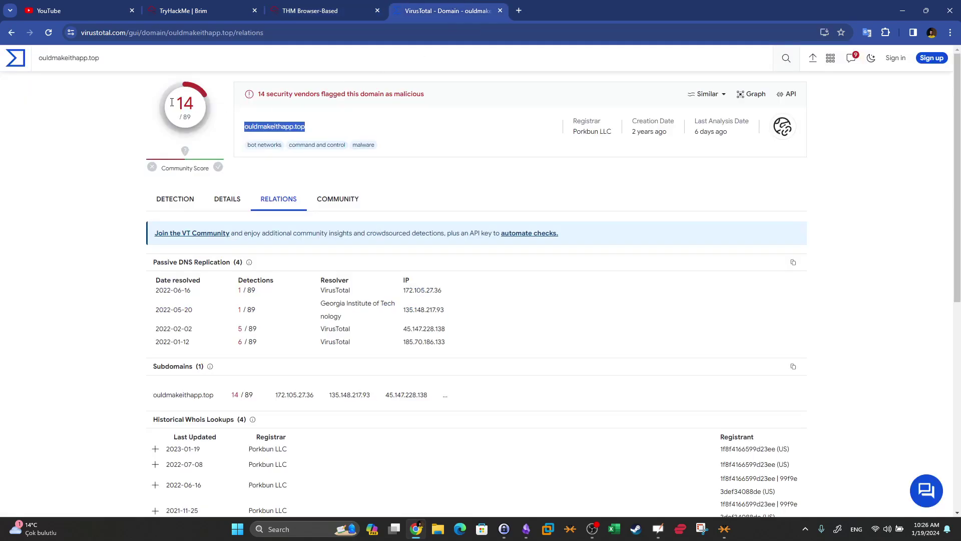
click(16, 58)
click(576, 223)
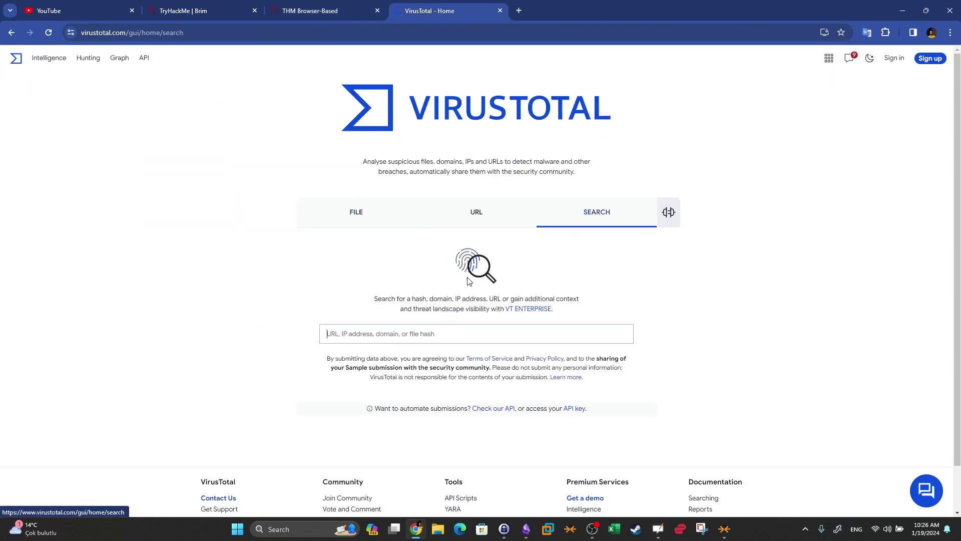
text(104.)
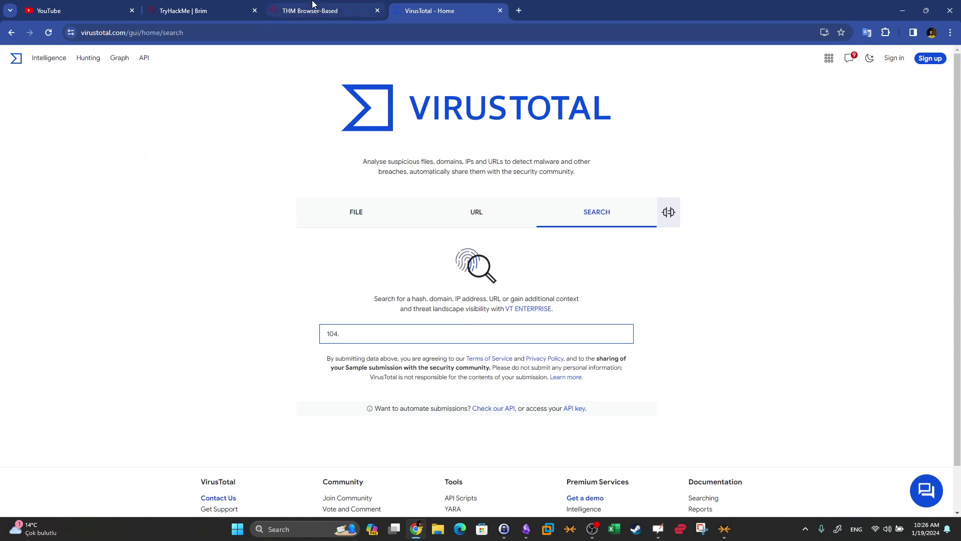
click(311, 10)
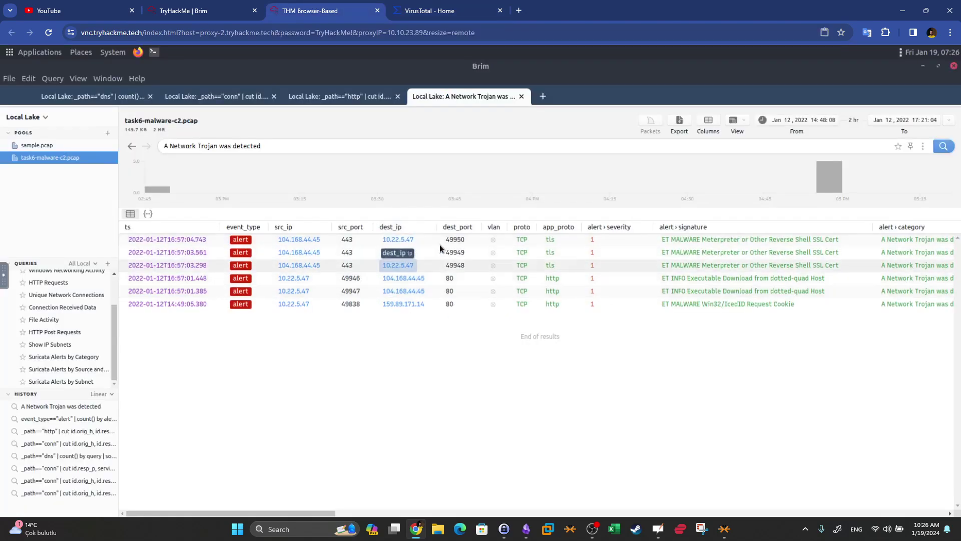
click(410, 5)
text(.168.)
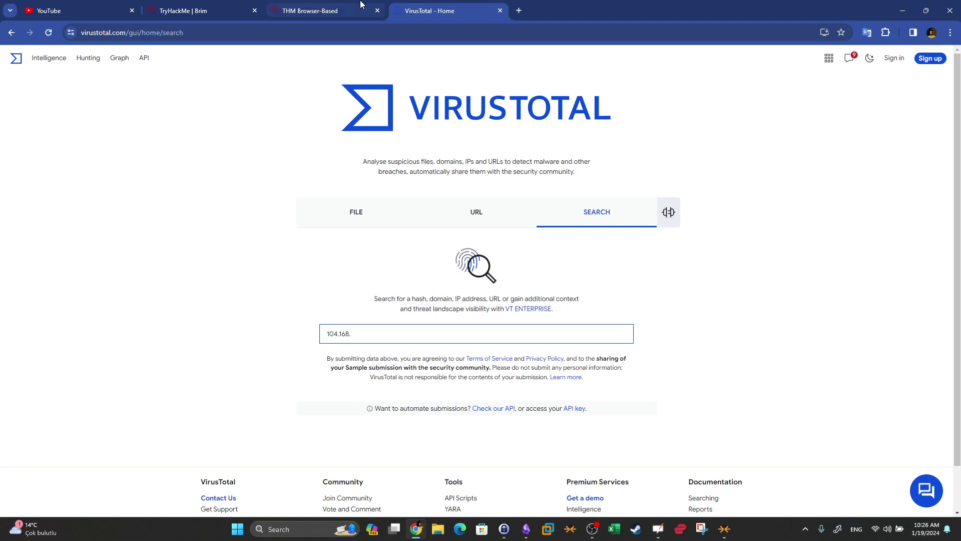
click(326, 9)
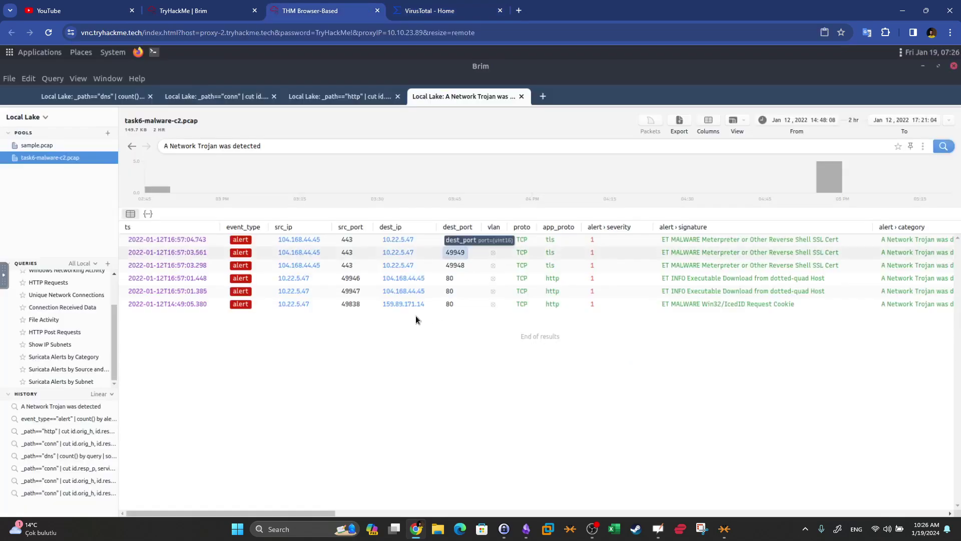
click(452, 4)
text(.)
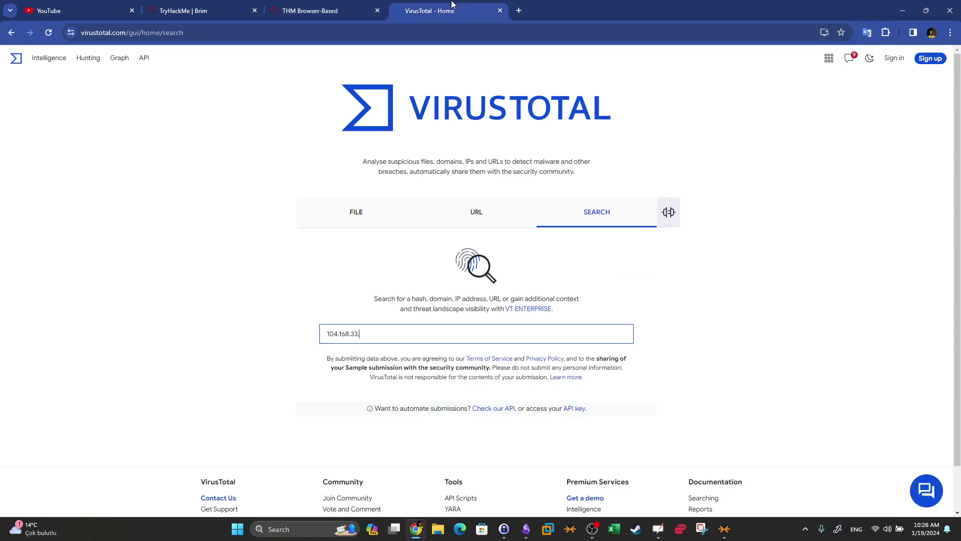
text(44.45)
key(Return)
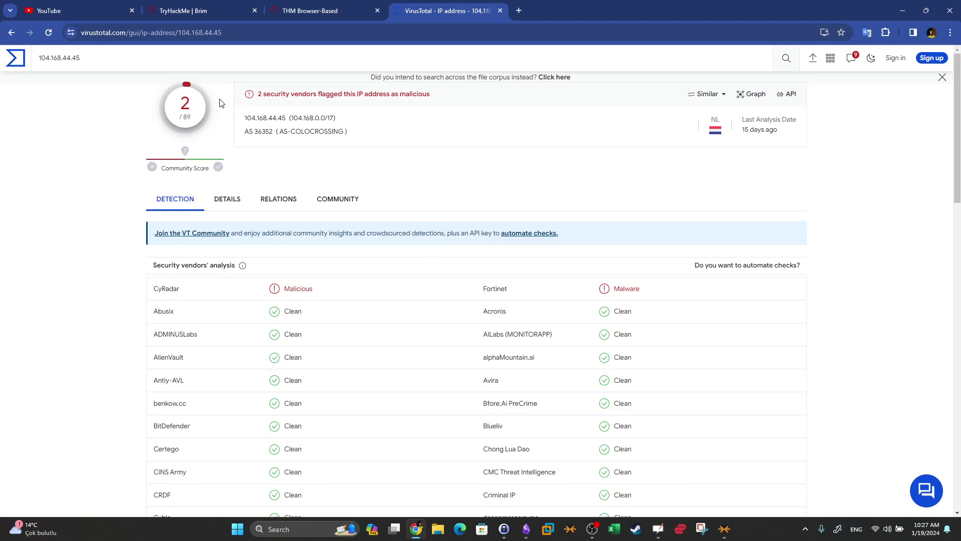
- Examine the IP address's relations in VirusTotal, including the referring IcedID capture and the communicating file Ayfaga3.exe
click(280, 203)
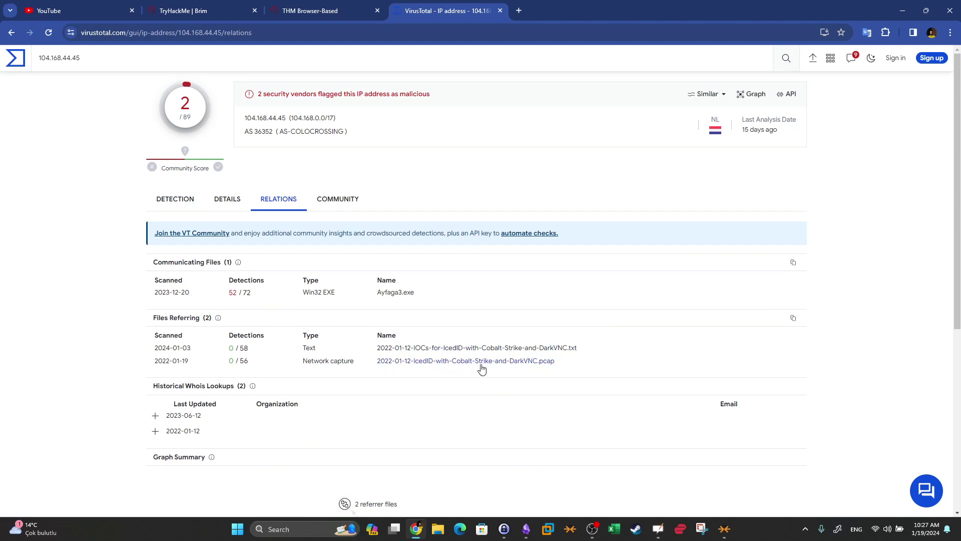
drag(581, 367, 404, 364)
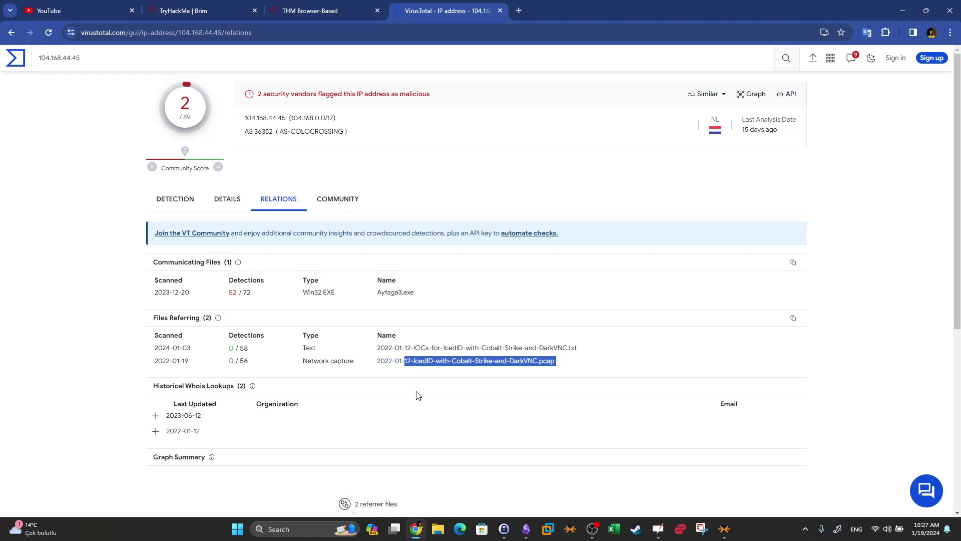
drag(418, 295, 366, 296)
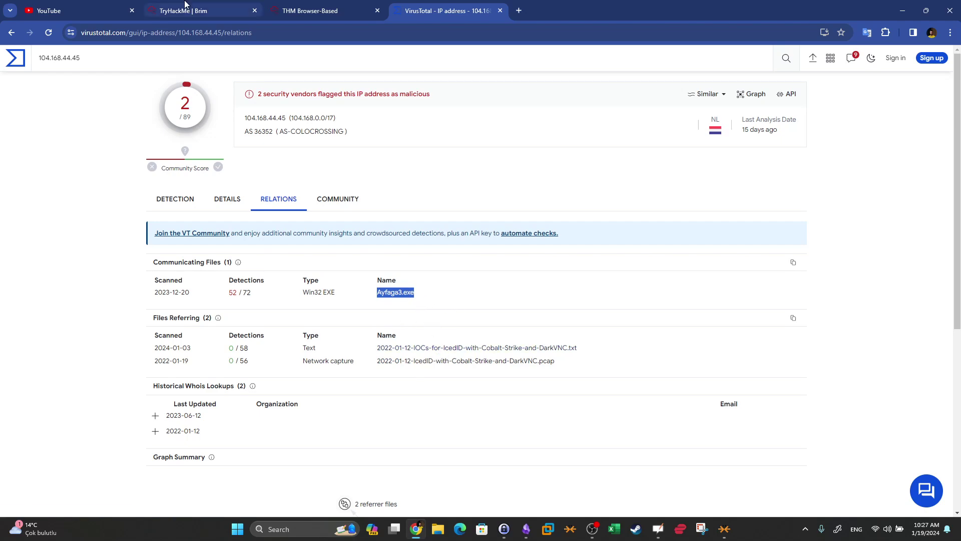
- Return to TryHackMe and reread the question on CobaltStrike connections over port 443
click(188, 9)
drag(199, 319, 356, 331)
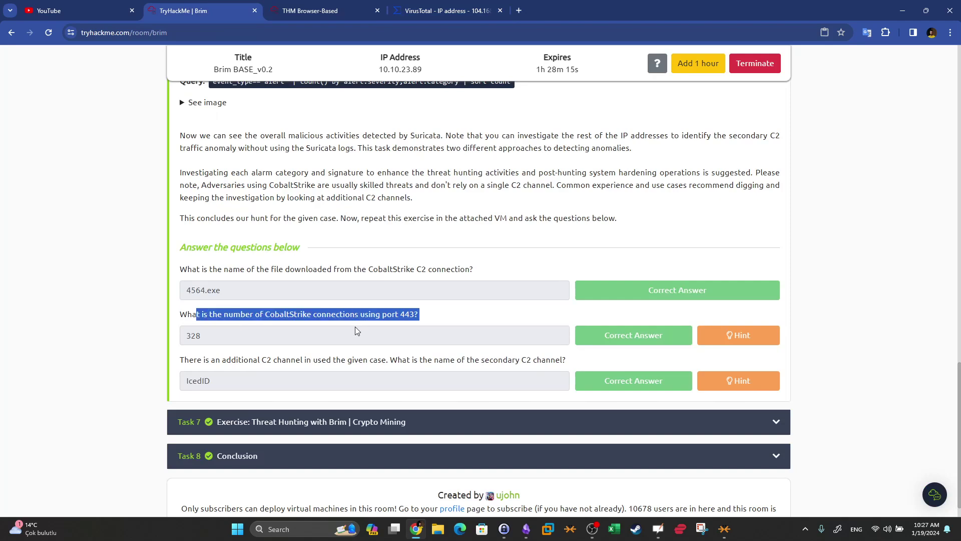
drag(265, 315, 305, 315)
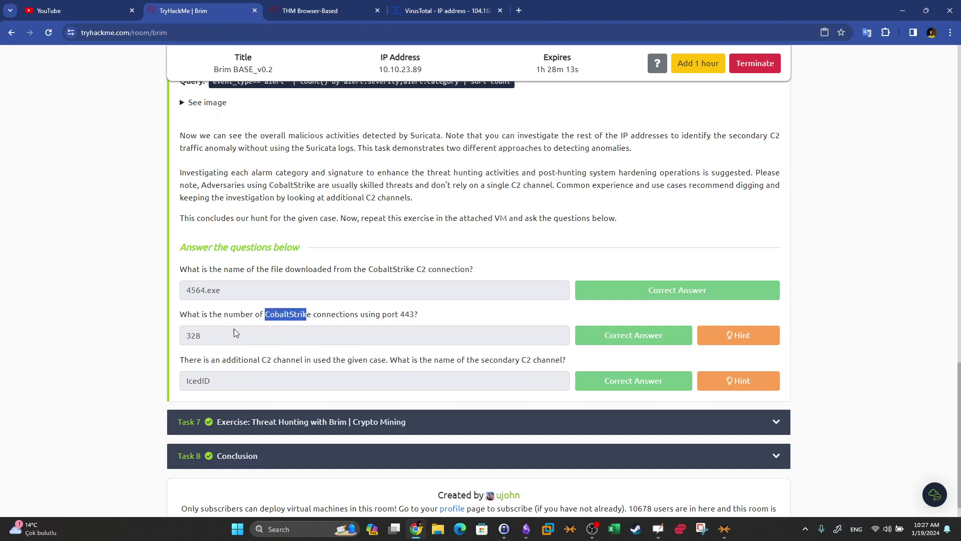
drag(192, 315, 306, 317)
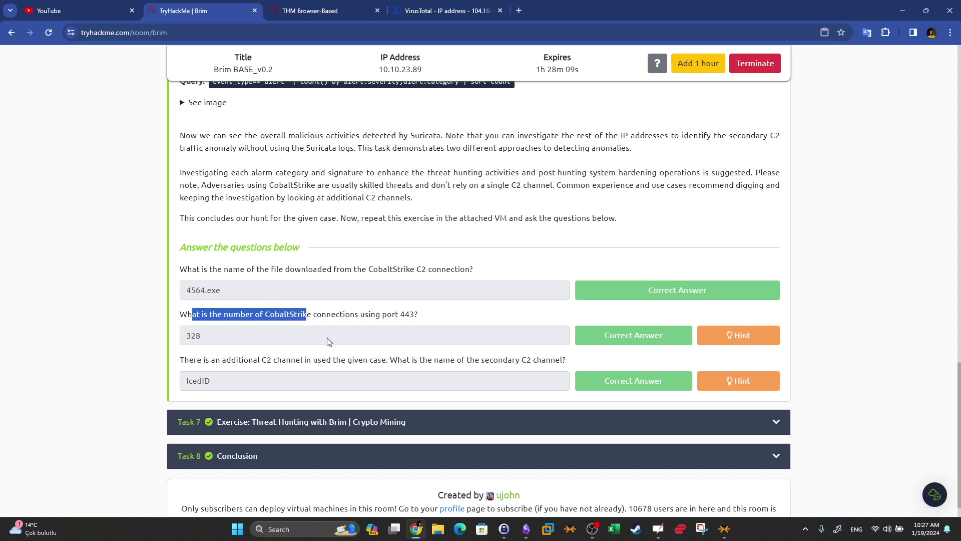
- Return to Brim and start a fresh search on the task6-malware-c2.pcap pool in a new tab
click(415, 4)
click(336, 6)
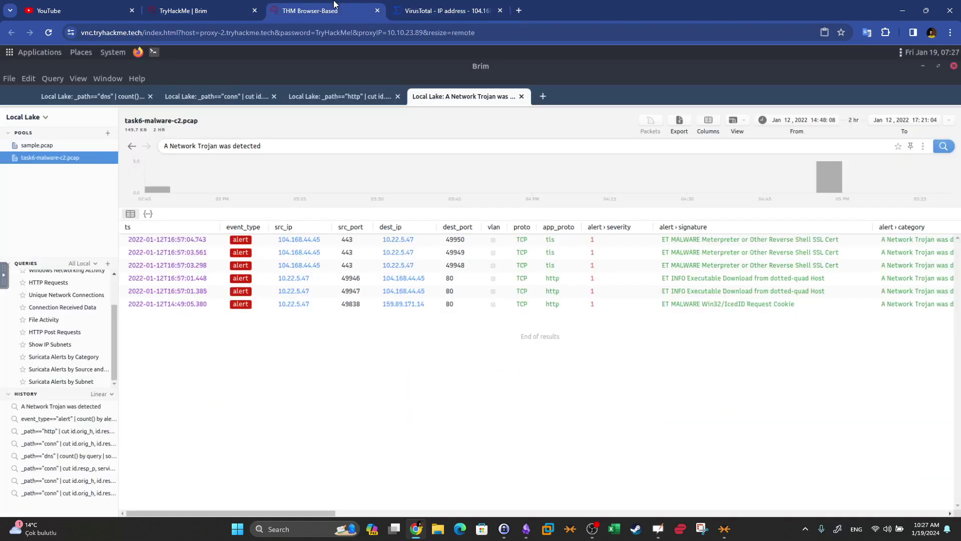
click(412, 4)
click(271, 6)
key(ctrl+t)
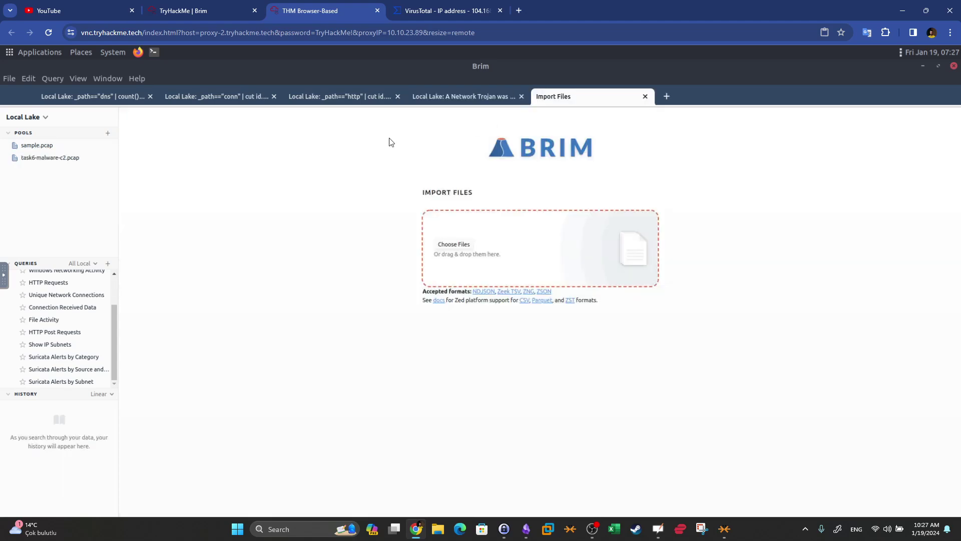
click(47, 157)
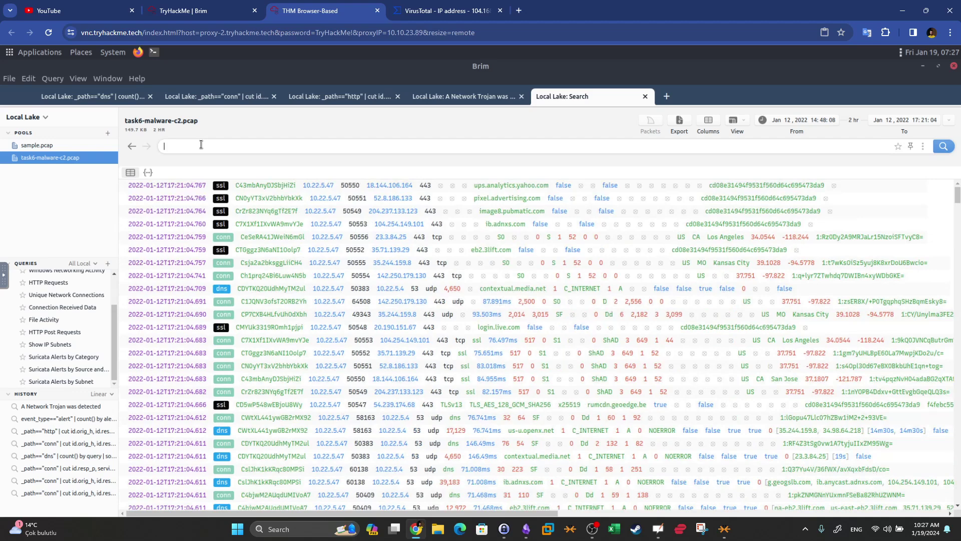
- Begin a query that filters conn logs by responder host, up to id.resp_h==
text(count)
key(BackSpace)
key(BackSpace)
key(BackSpace)
key(BackSpace)
key(BackSpace)
text(_path)
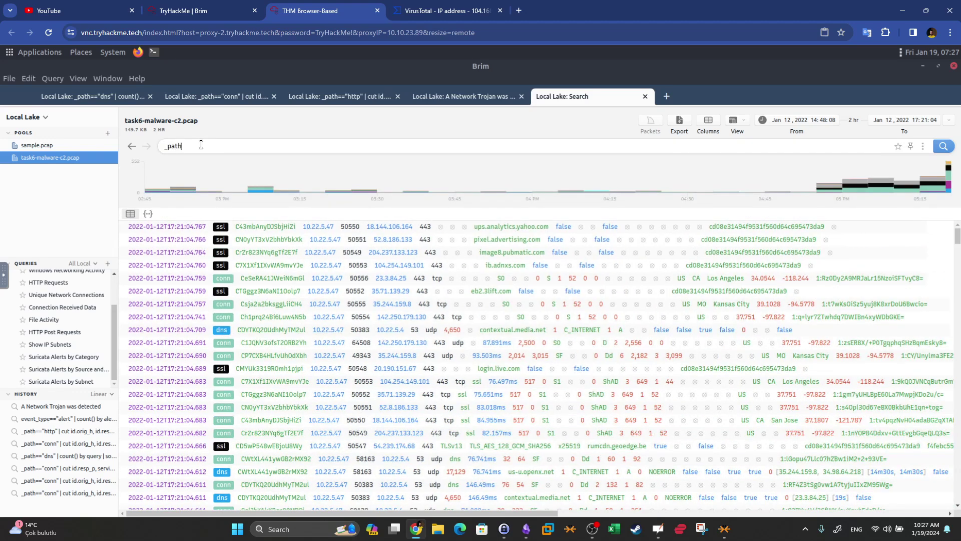
text(="conn")
text( id.r)
text(espo)
text(h)
text(==)
- Copy the IP address 104.168.44.45 from VirusTotal and add it to the Brim query as the responder host
click(447, 11)
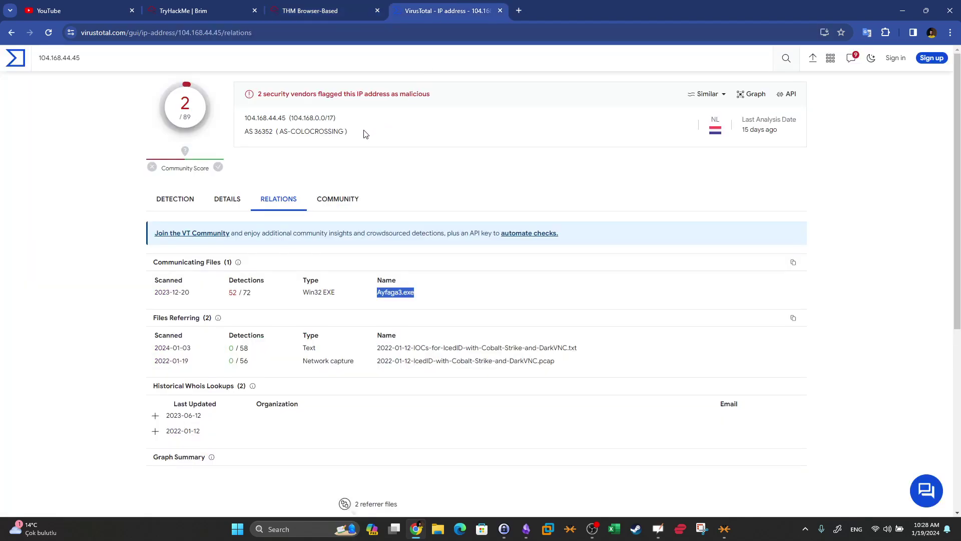
click(182, 211)
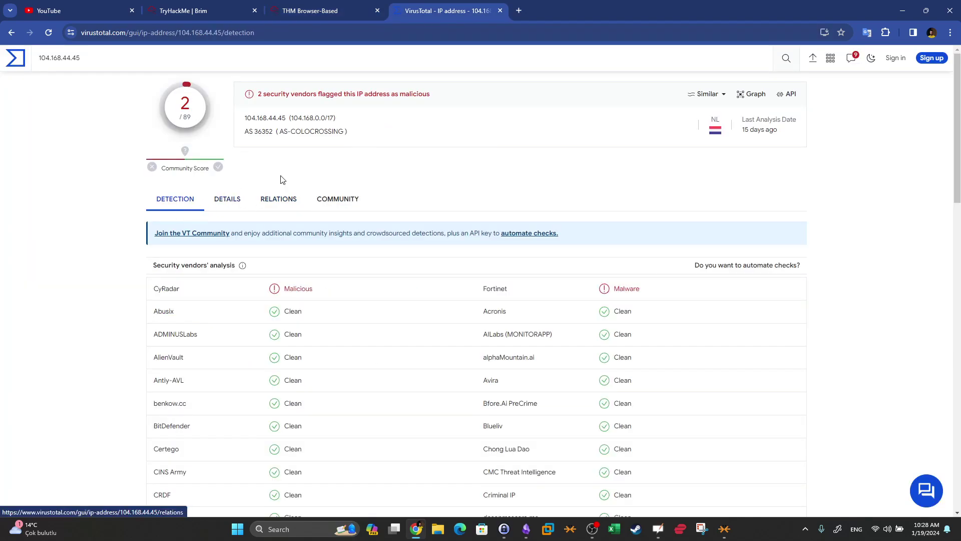
drag(286, 121, 244, 119)
key(ctrl+c)
click(308, 10)
click(292, 145)
key(ctrl+v)
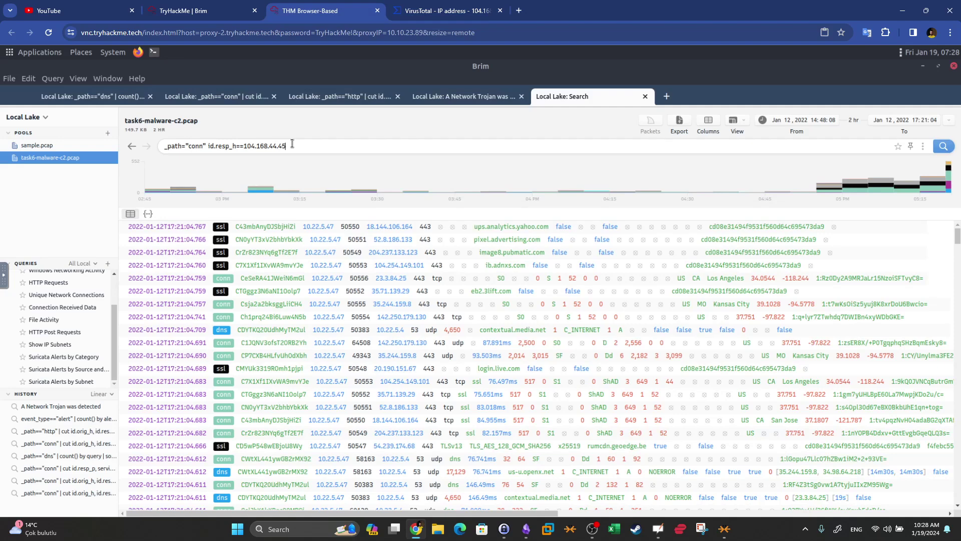
- Add id.resp_p==443 to the filter, correct the path comparison to _path=="conn", and run the query
text(id.resp_p==443)
key(Return)
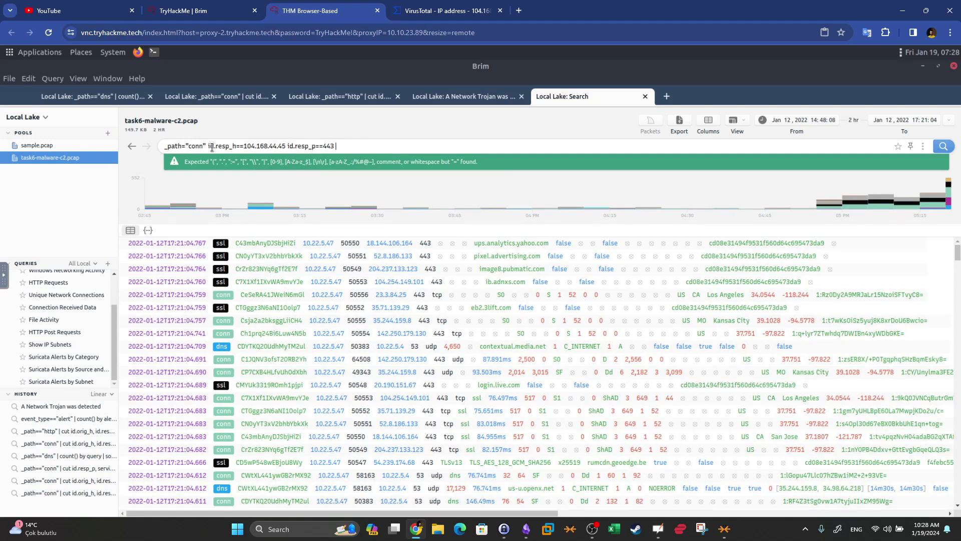
click(186, 146)
text(=)
key(Return)
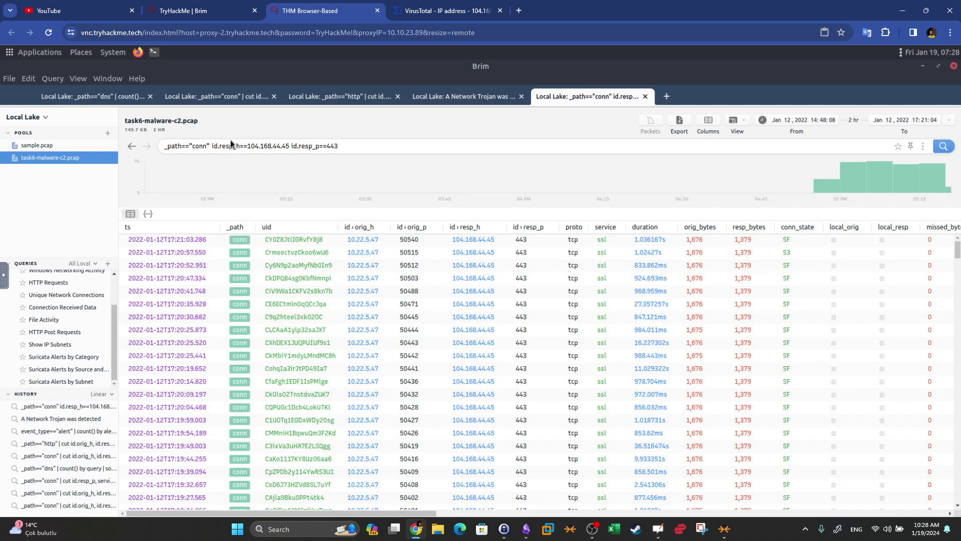
- Extend the query with | count() by id.resp_p to count the port 443 connections, and run it
click(247, 146)
double_click(274, 146)
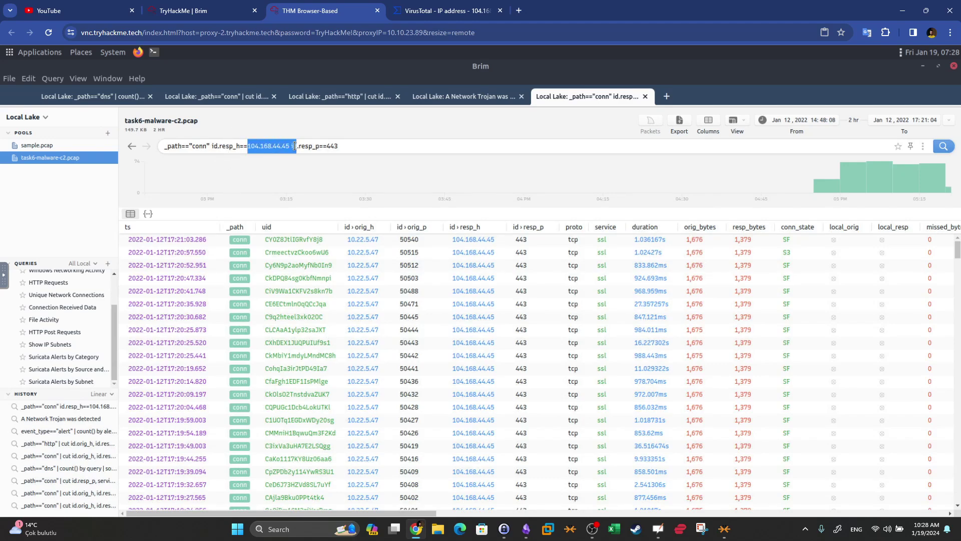
click(337, 146)
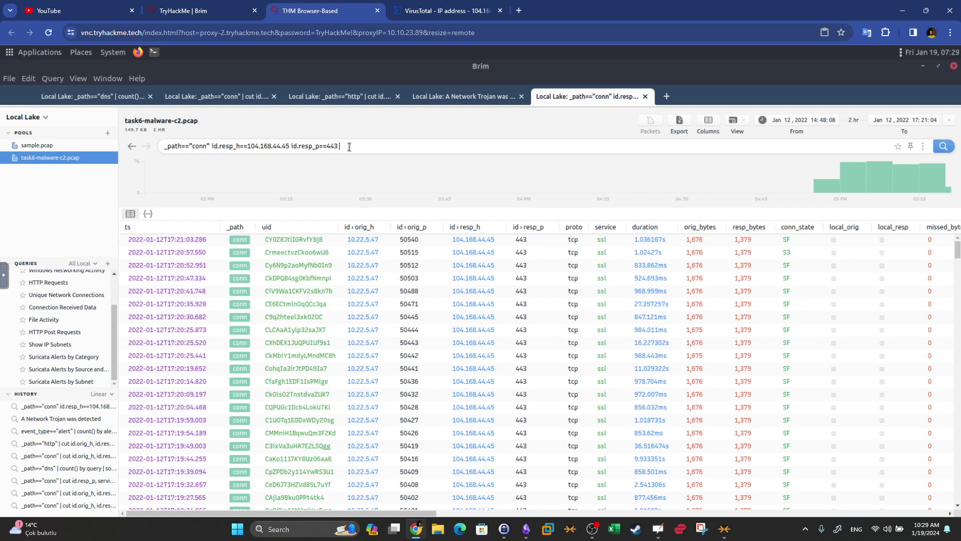
text(| count() b)
text(id.resp_p)
key(Return)
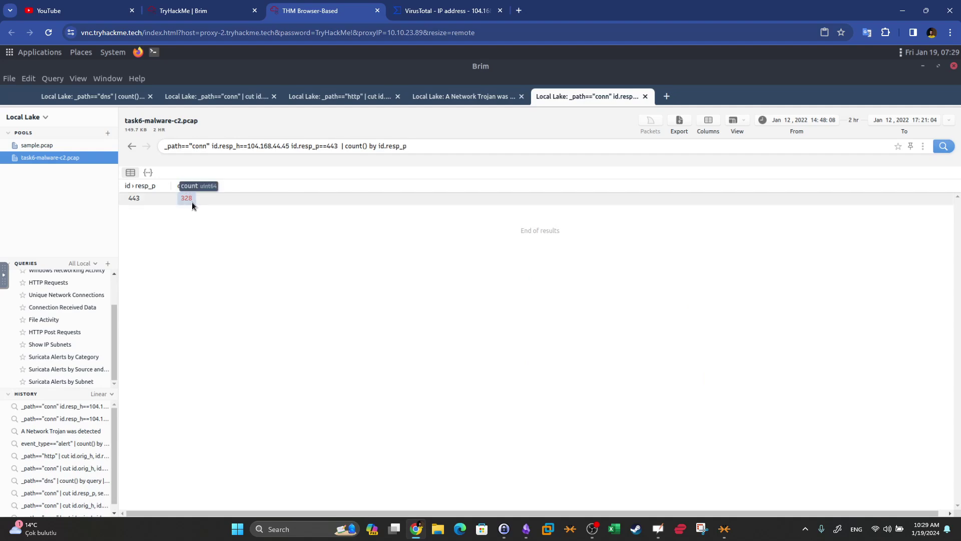
- Check the port 443 connection answer on TryHackMe and read the question about the secondary C2 channel
click(210, 7)
drag(245, 341, 172, 342)
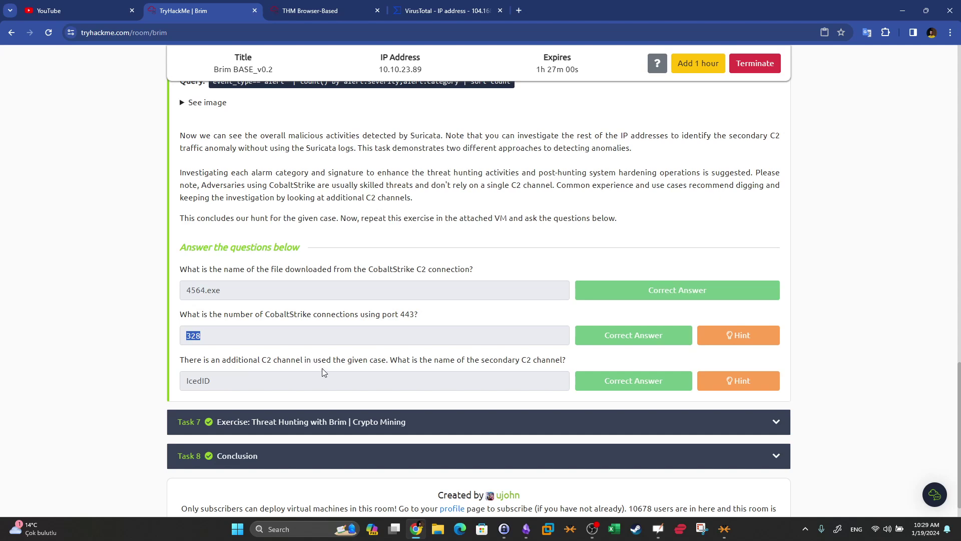
click(310, 364)
drag(374, 361, 170, 362)
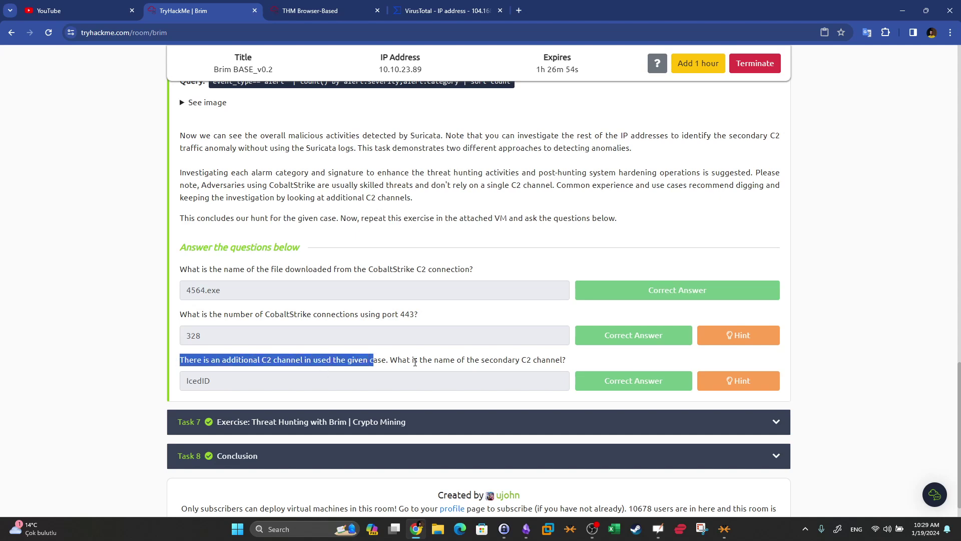
- Review the IP address's relations in VirusTotal, and compare them with the secondary C2 channel answer on TryHackMe
click(436, 7)
click(289, 199)
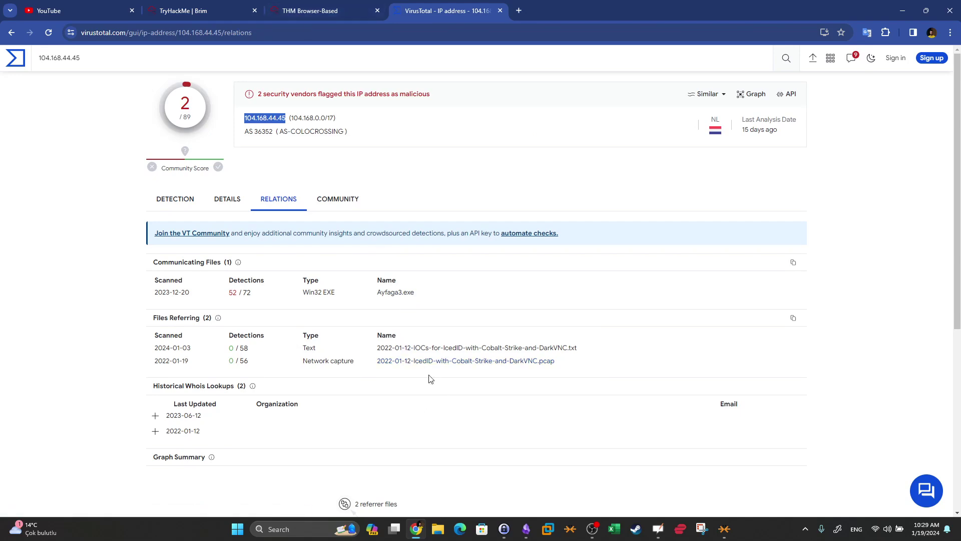
click(220, 10)
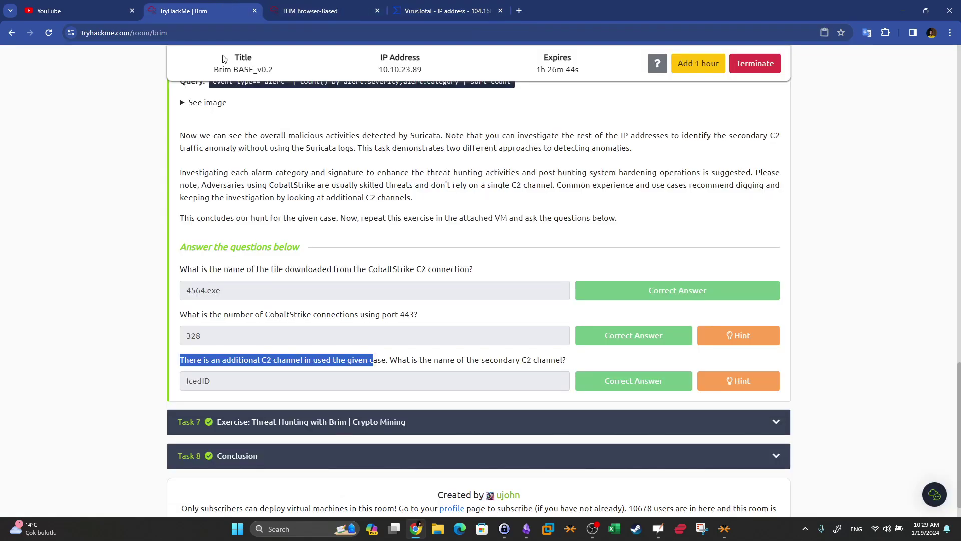
drag(243, 375, 136, 388)
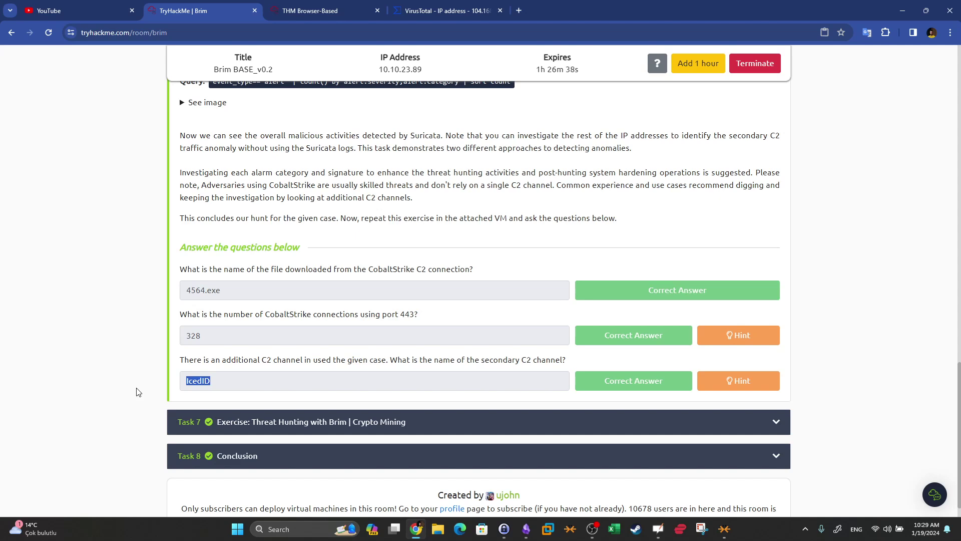
key(super+shift+s)
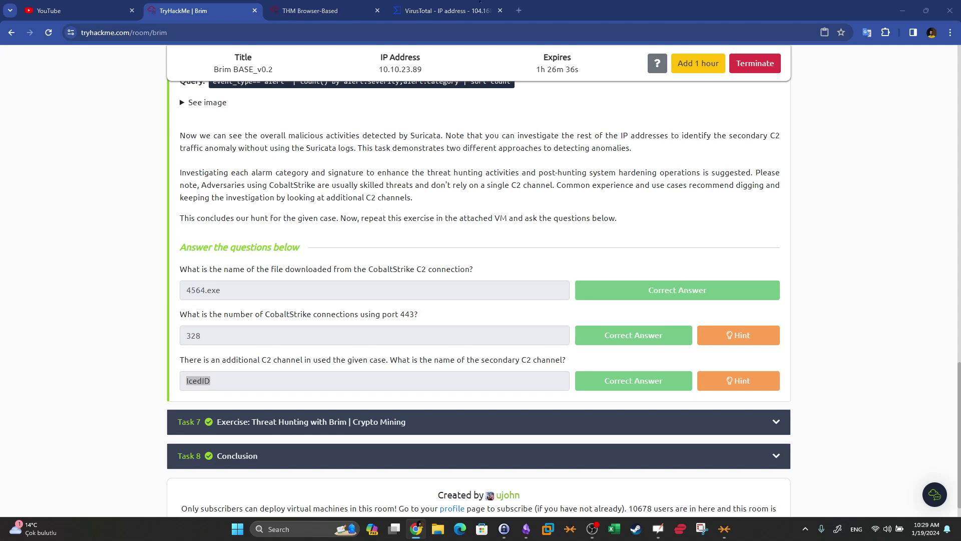
key(Escape)
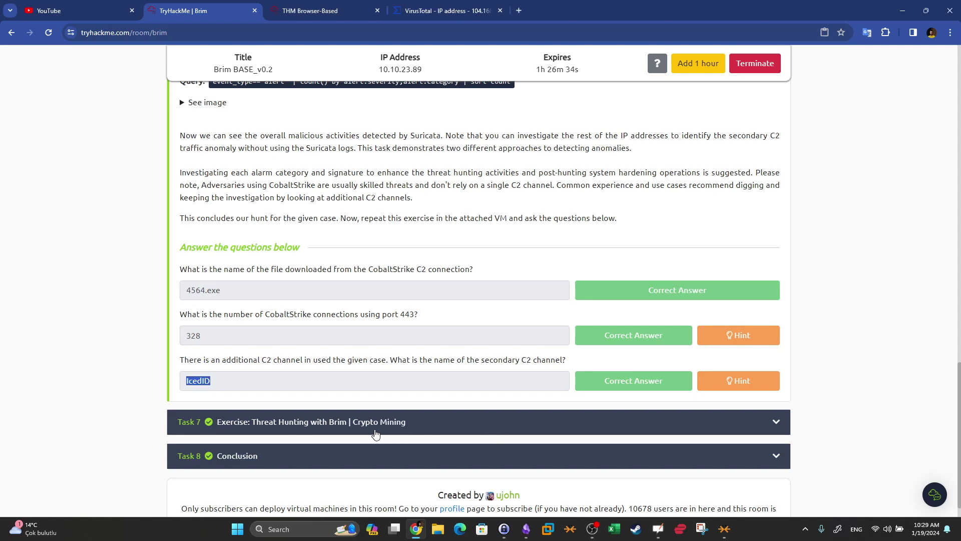
key(super+shift+s)
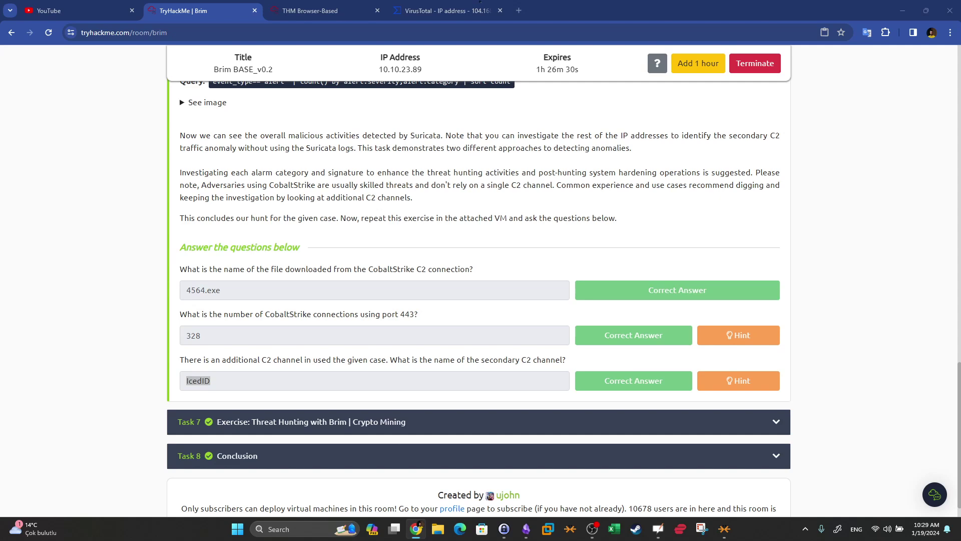
key(Escape)
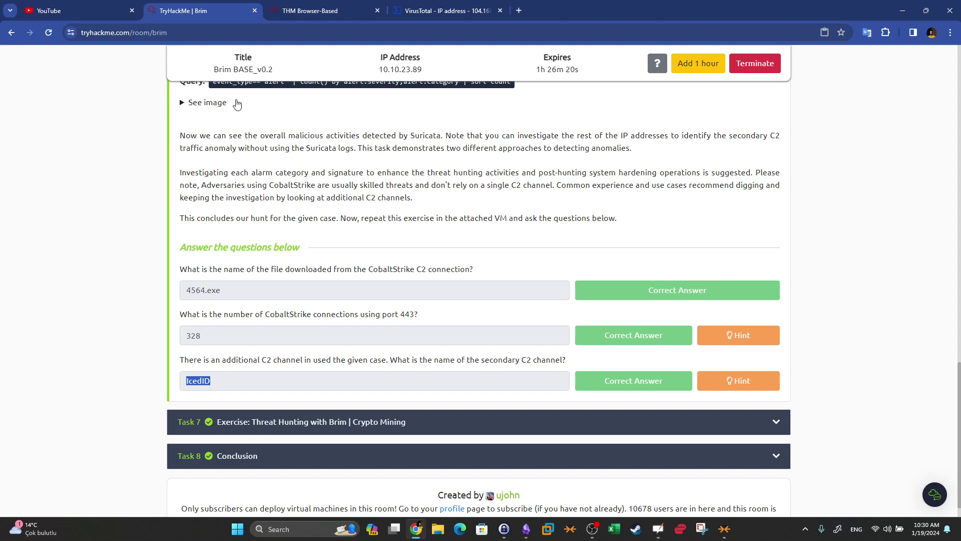
- Return to Brim and close all the open search tabs from the malware C2 investigation
click(360, 12)
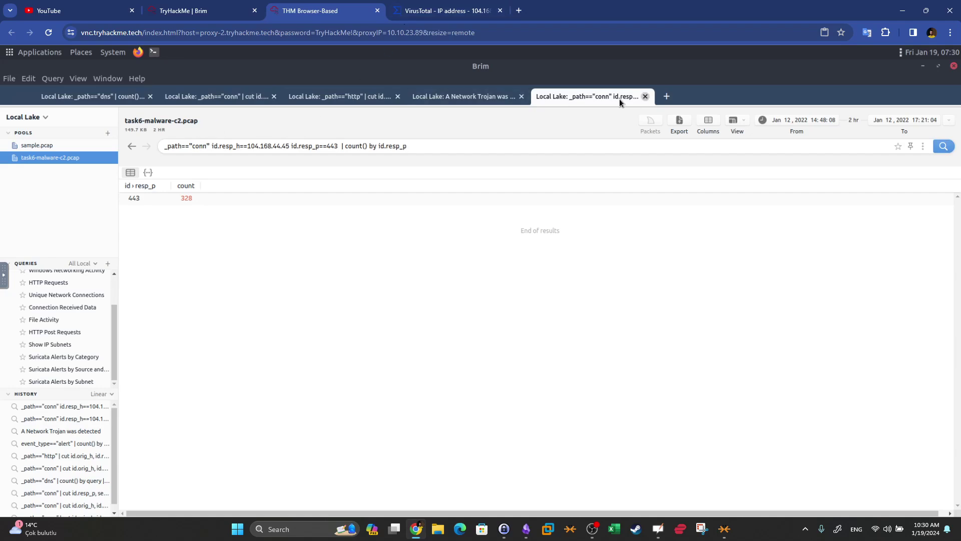
click(646, 96)
click(521, 96)
click(397, 96)
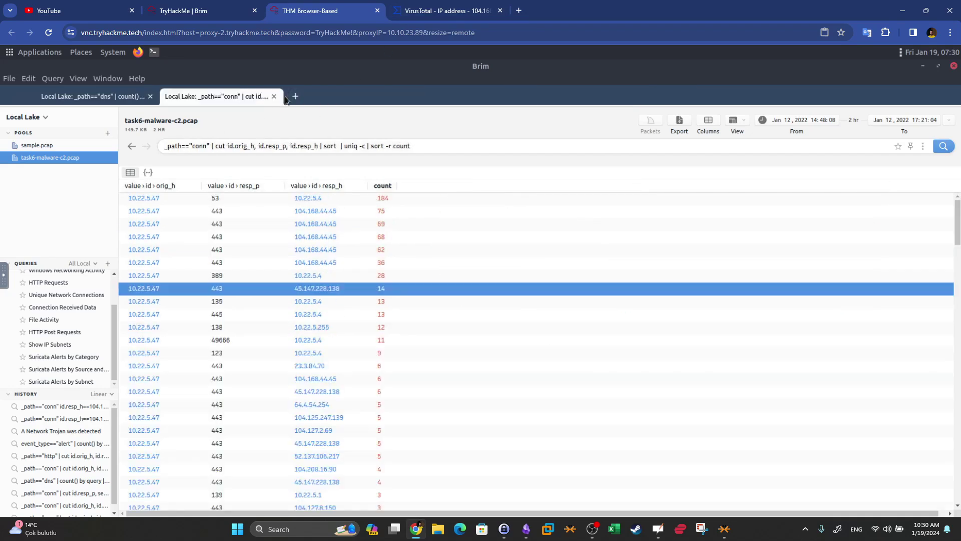
click(274, 96)
click(150, 96)
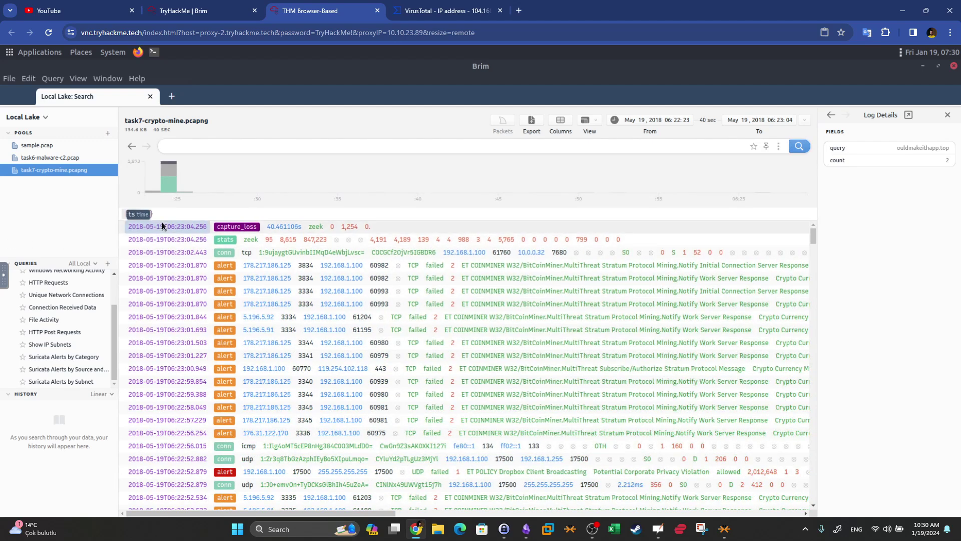
click(478, 0)
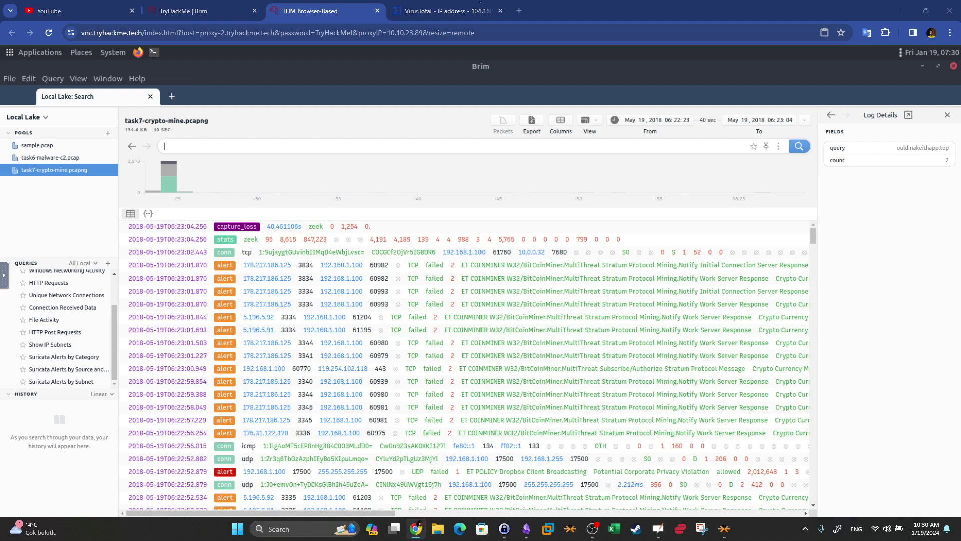
click(526, 529)
right_click(477, 351)
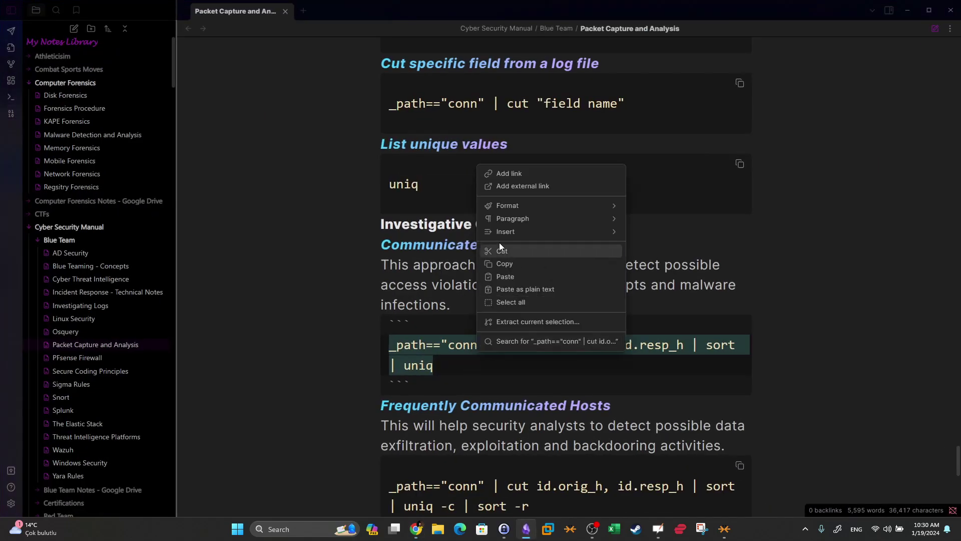
click(511, 264)
key(alt+Tab)
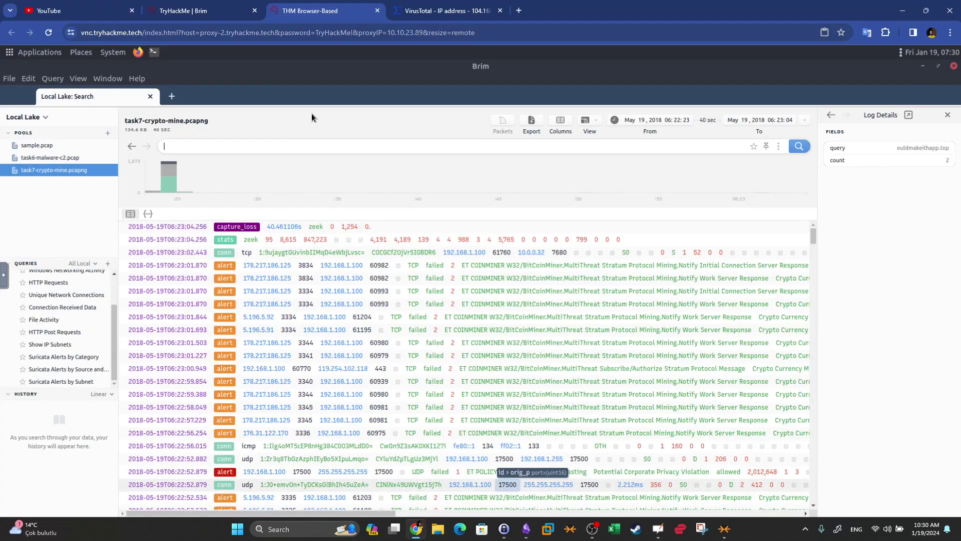
click(294, 146)
key(ctrl+v)
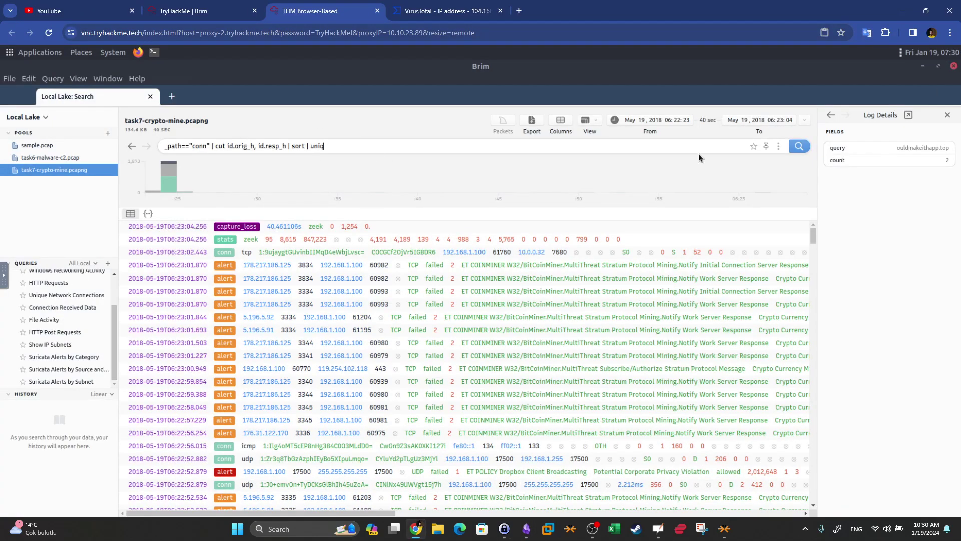
drag(354, 146, 123, 145)
key(BackSpace)
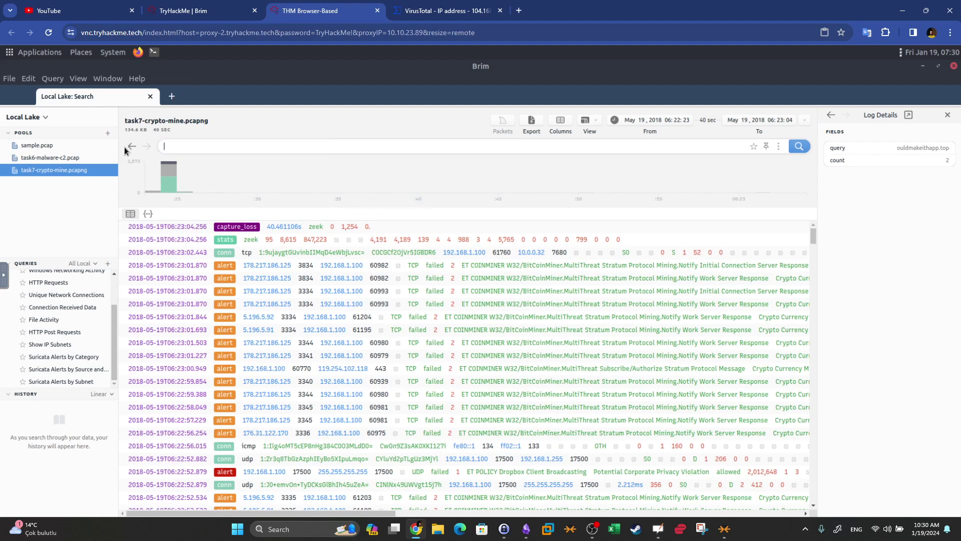
- Run the saved Activity Overview query on task7-crypto-mine.pcapng and examine the weird, stats and capture_loss rows
scroll(110, 313, up, 3)
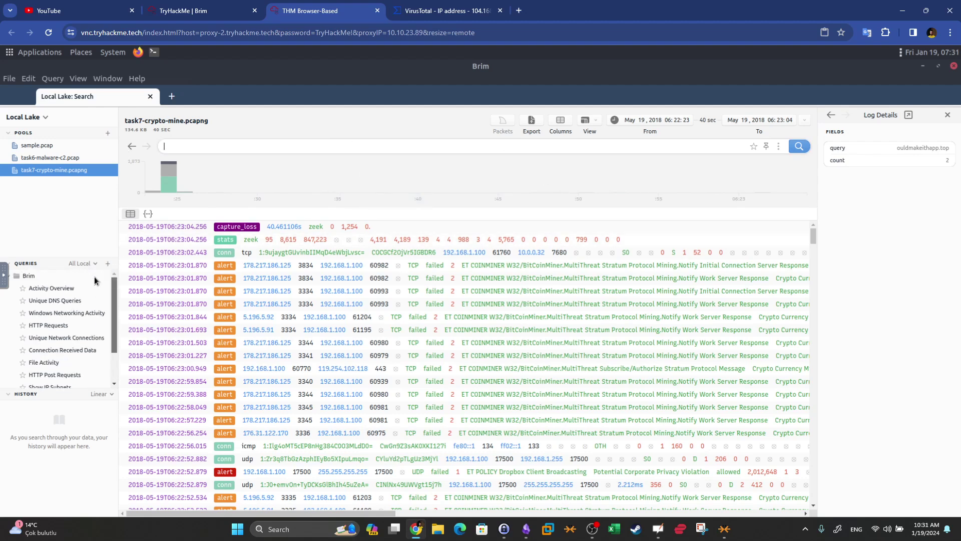
click(52, 288)
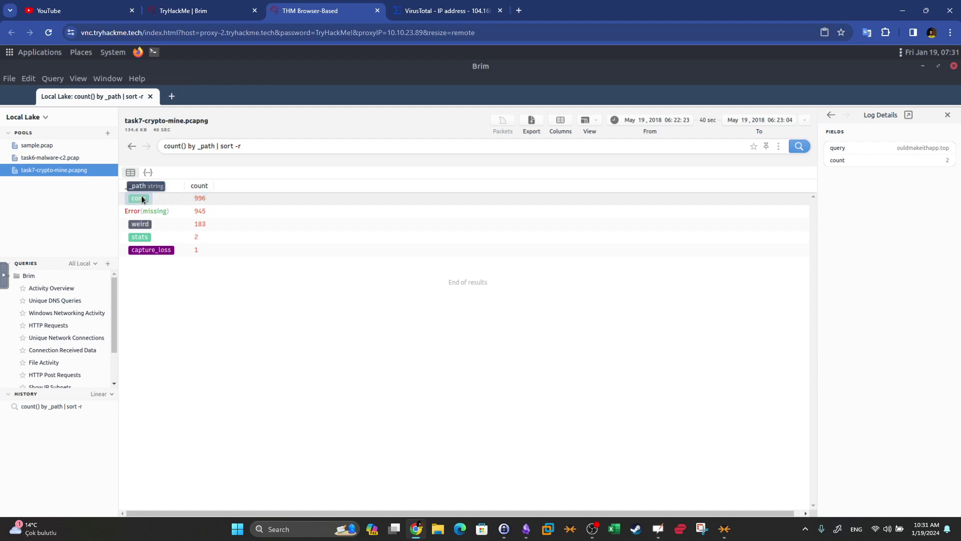
click(194, 209)
click(167, 226)
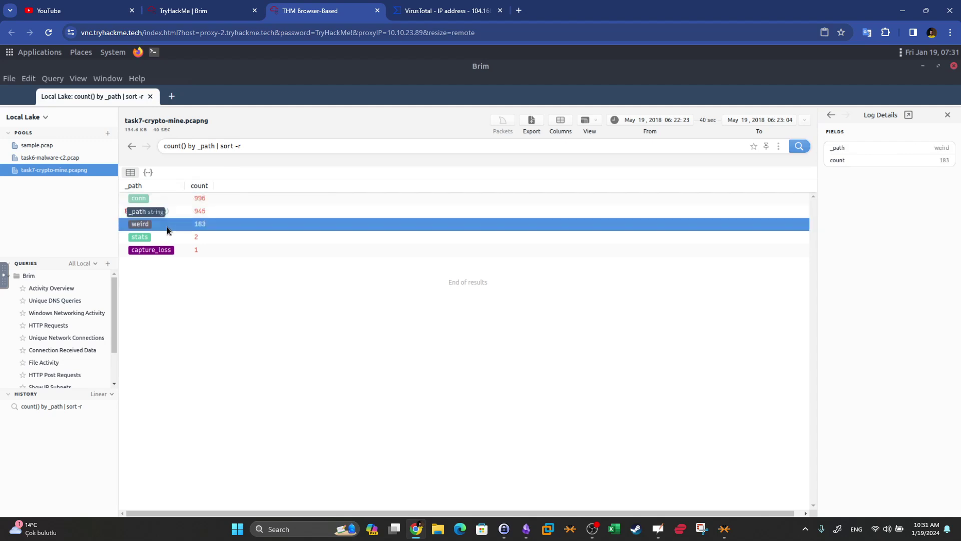
click(166, 237)
click(222, 250)
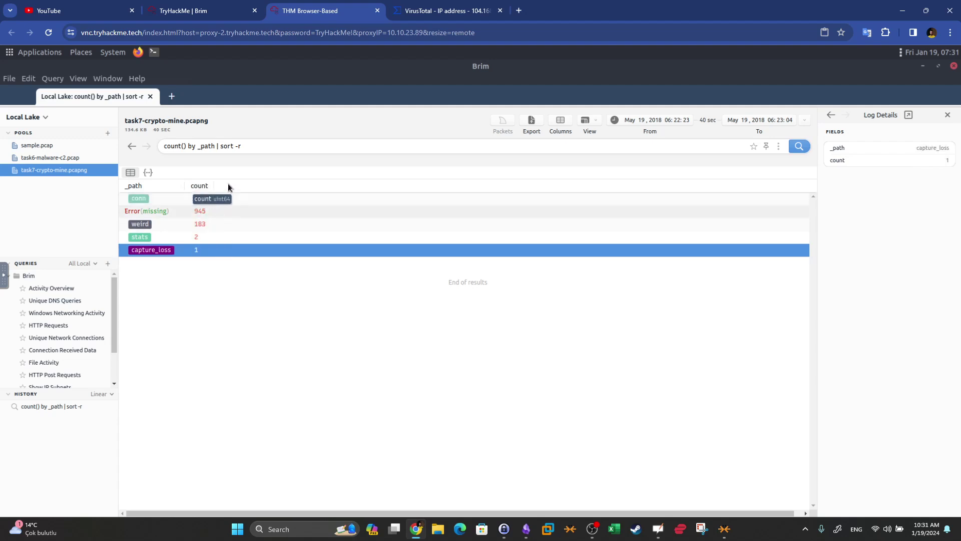
- Copy the Communicated Hosts query from the Packet Capture and Analysis notes and replace the current Brim search with it
triple_click(230, 146)
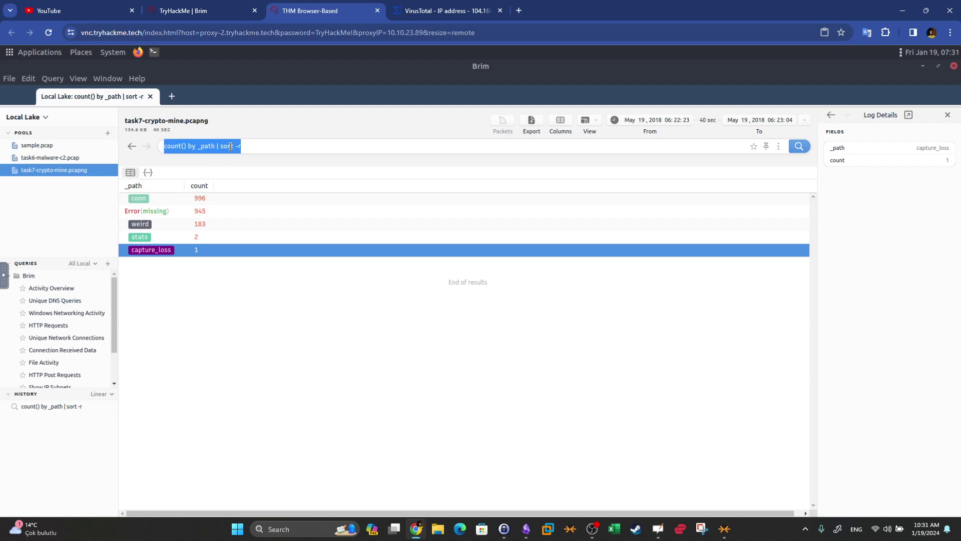
click(526, 529)
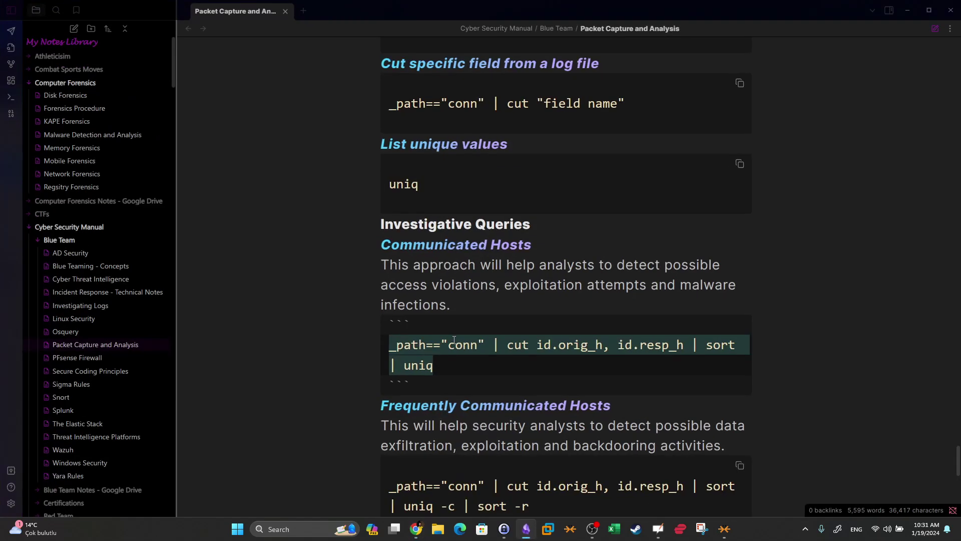
right_click(454, 340)
click(494, 250)
click(524, 524)
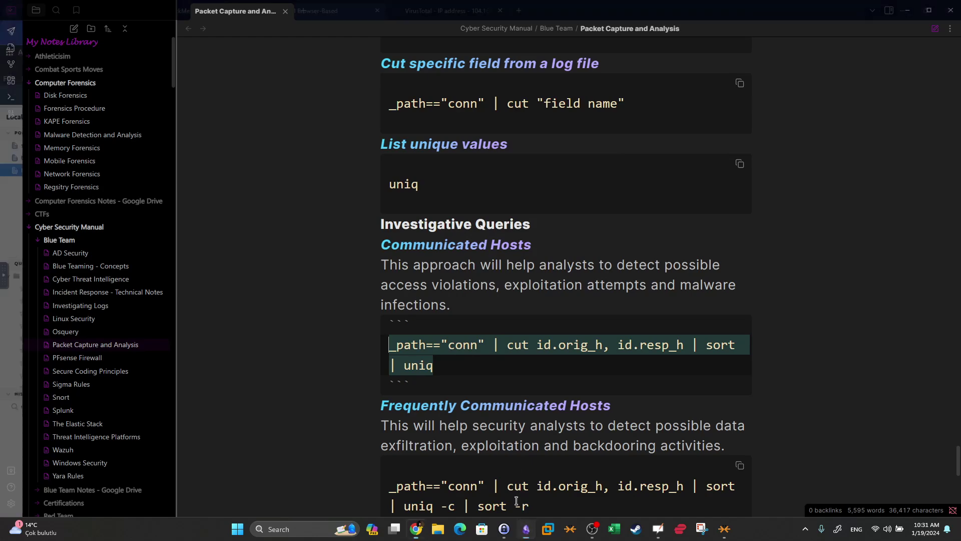
key(BackSpace)
key(ctrl+v)
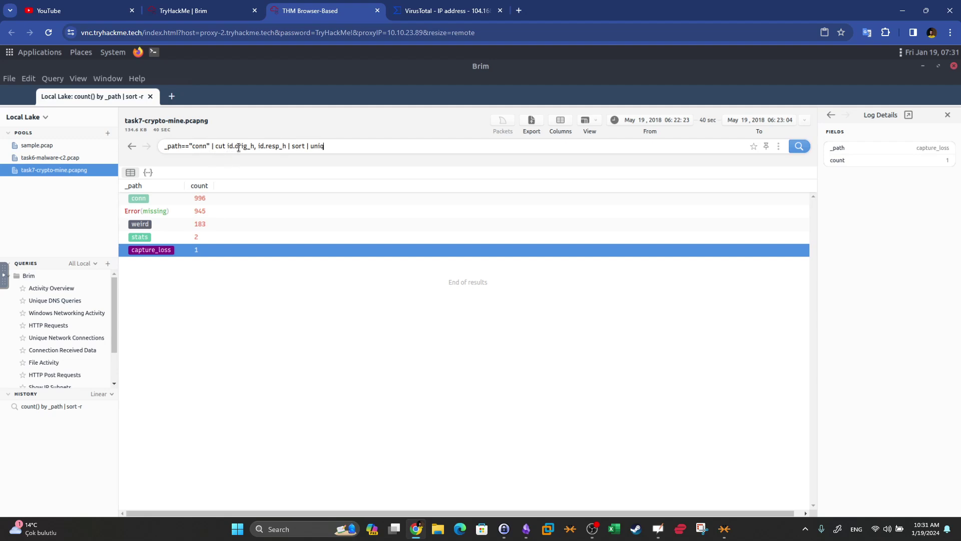
- Add id.resp_p between id.orig_h and id.resp_h in the query's cut fields and run the search
click(258, 147)
text(id.resp_p, id.resp_)
click(363, 146)
click(799, 147)
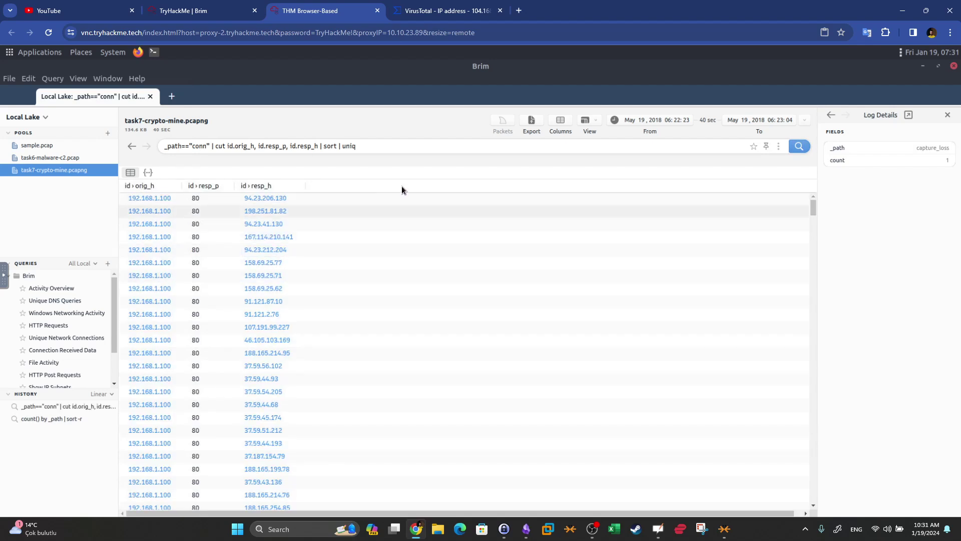
- Try to reverse-sort the unique connections with sort -r, first without a field and again by count
text(sort -r)
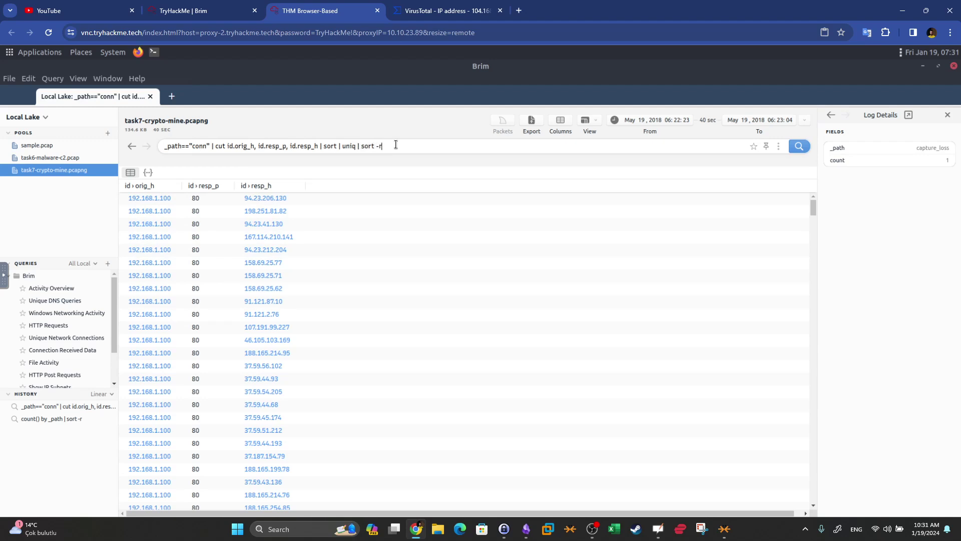
key(Return)
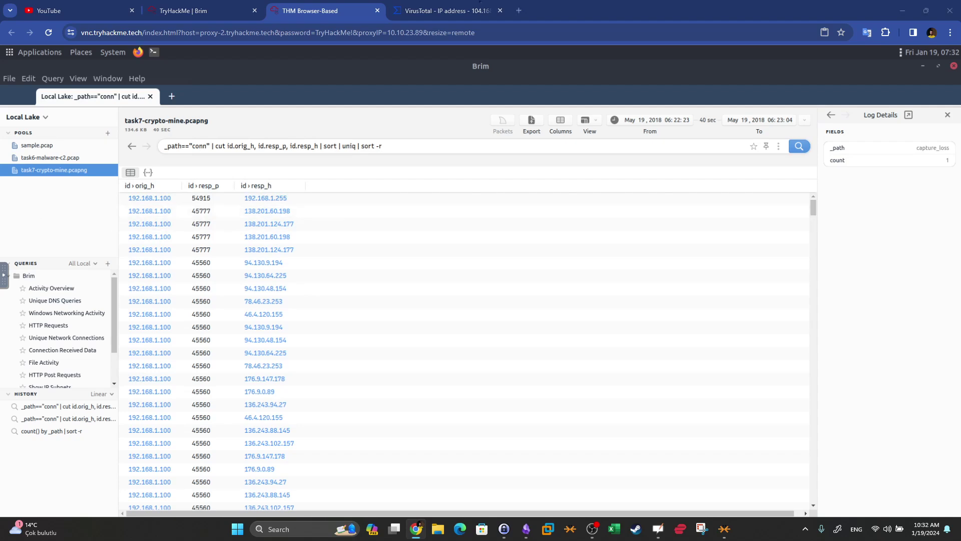
text(count)
key(Return)
- Rewrite the query's ending as sort | uniq -c | sort -r count, run it, and examine the hosts, ports and counts
drag(324, 146, 442, 147)
key(BackSpace)
text(sort)
key(Return)
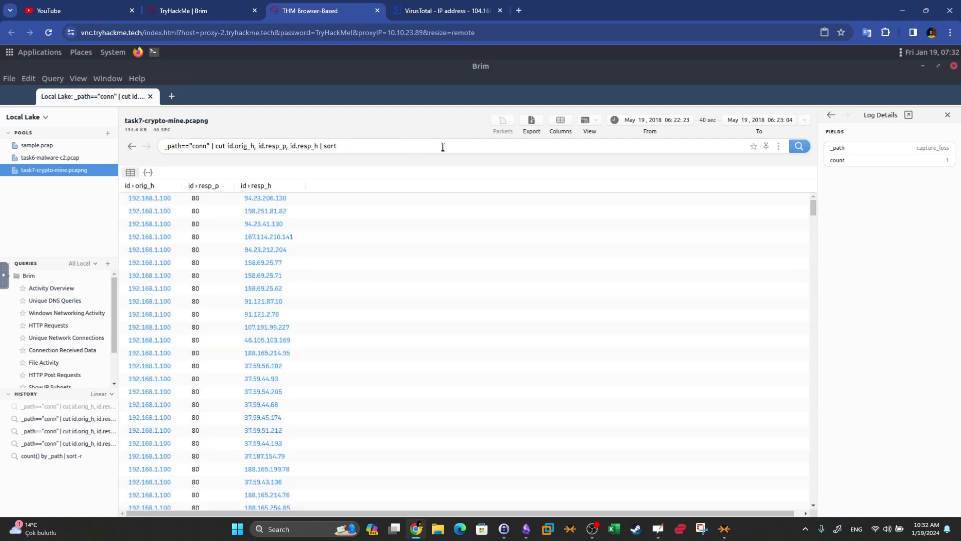
text(| uniq -c)
key(Return)
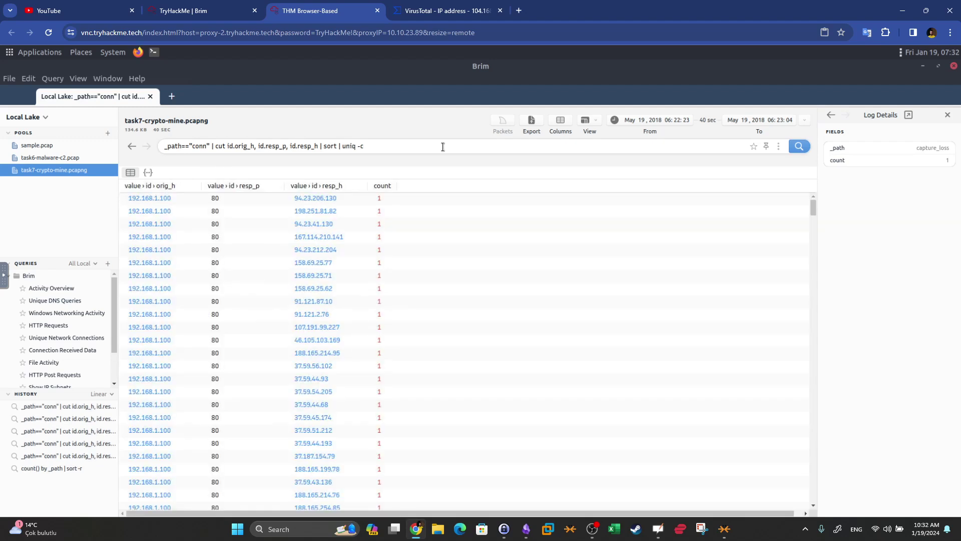
text(| sort -r count)
key(Return)
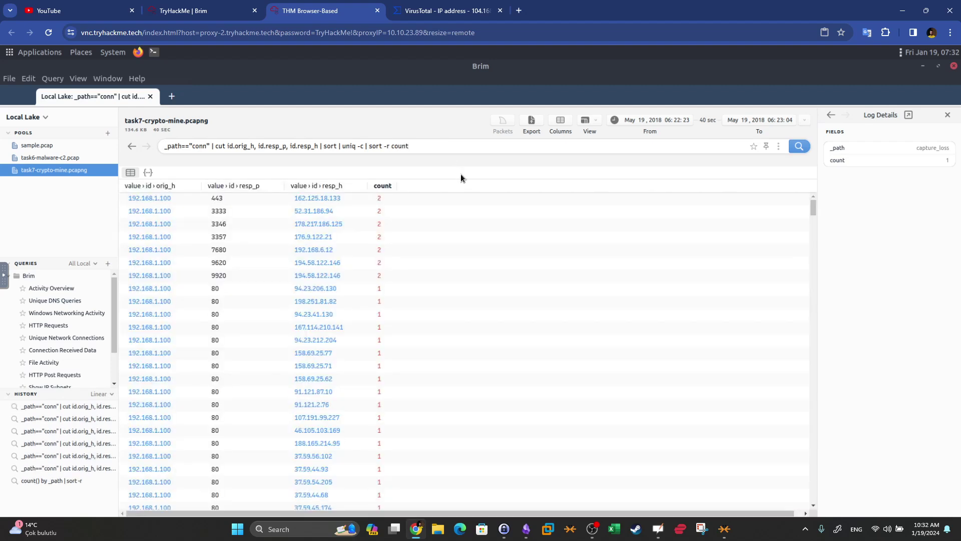
scroll(814, 224, down, 5)
scroll(810, 185, up, 5)
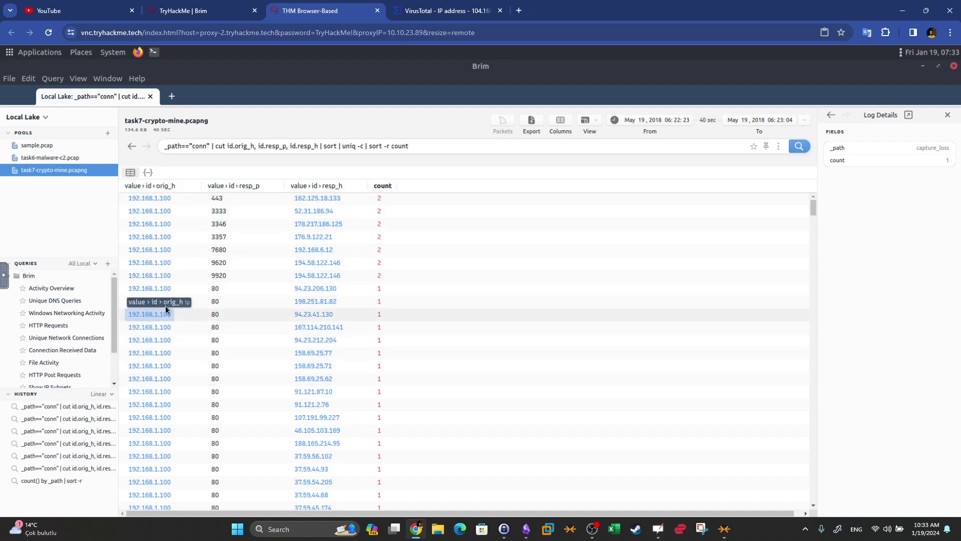
scroll(163, 303, down, 5)
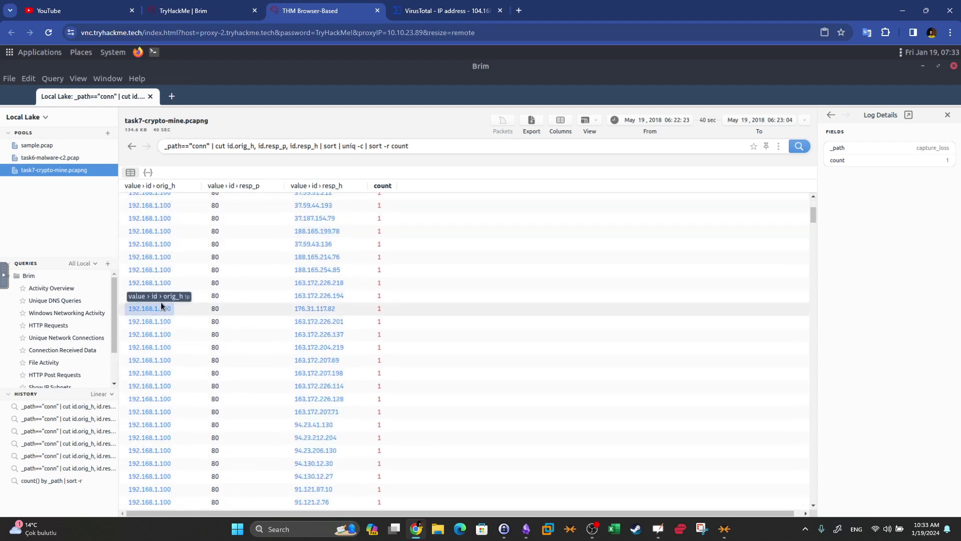
scroll(161, 304, up, 5)
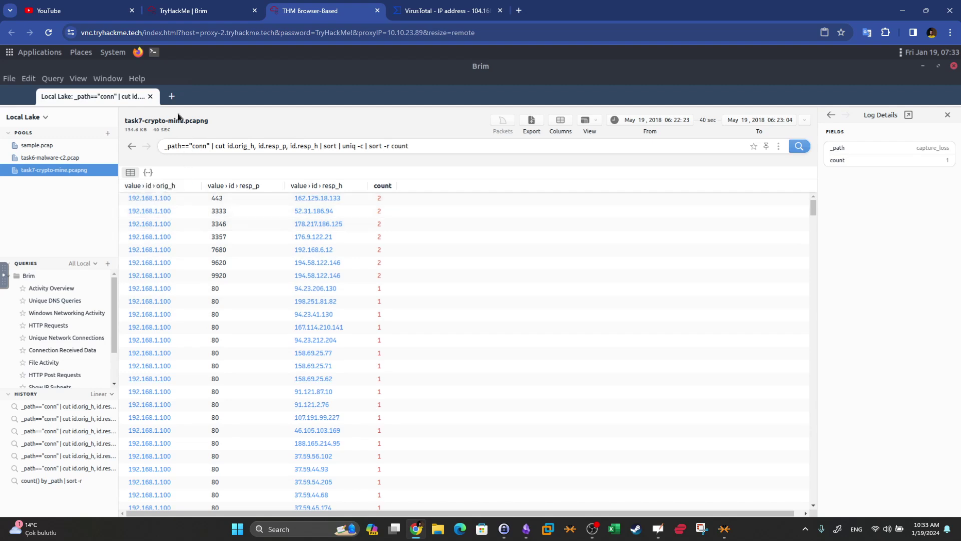
- Open task7-crypto-mine.pcapng in a new search tab and copy the host-and-port count query into it
click(172, 96)
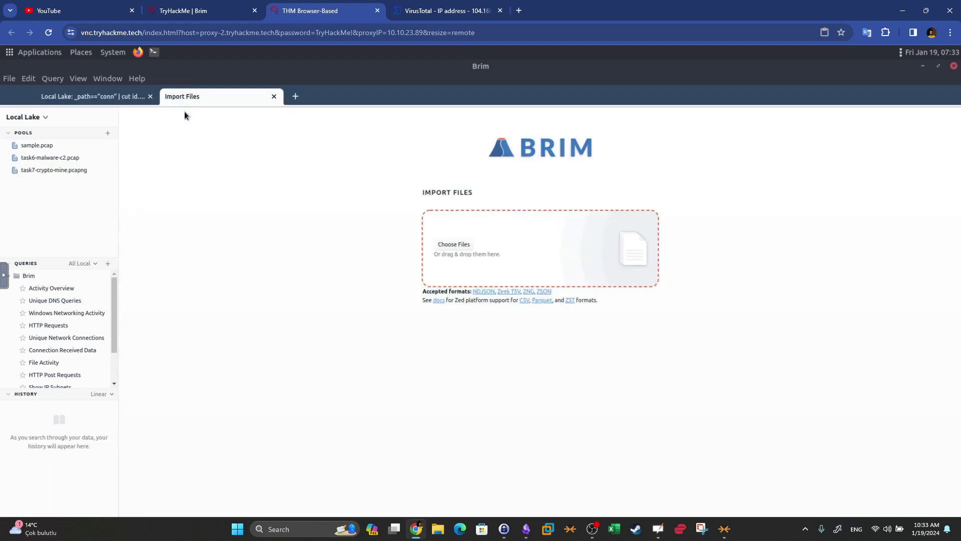
click(67, 169)
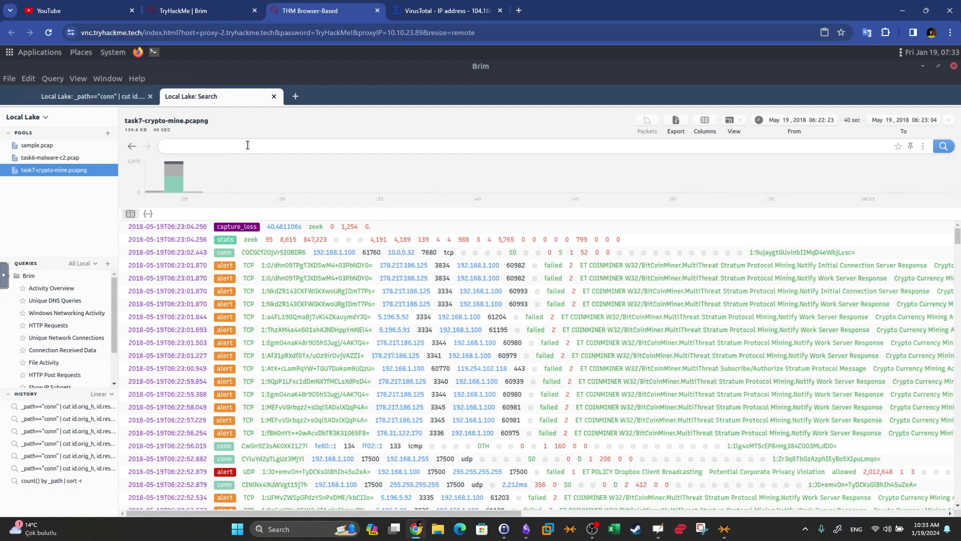
click(104, 91)
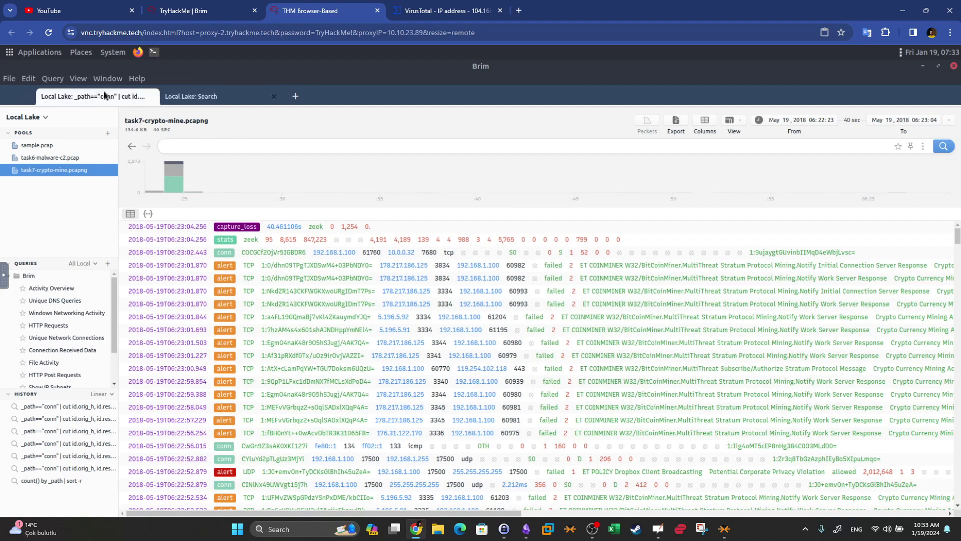
triple_click(199, 146)
key(ctrl+c)
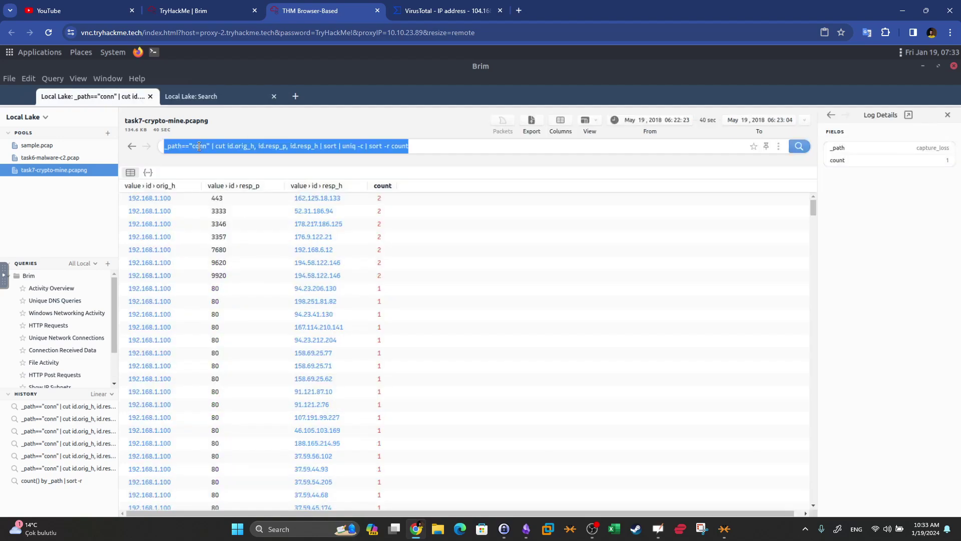
click(204, 95)
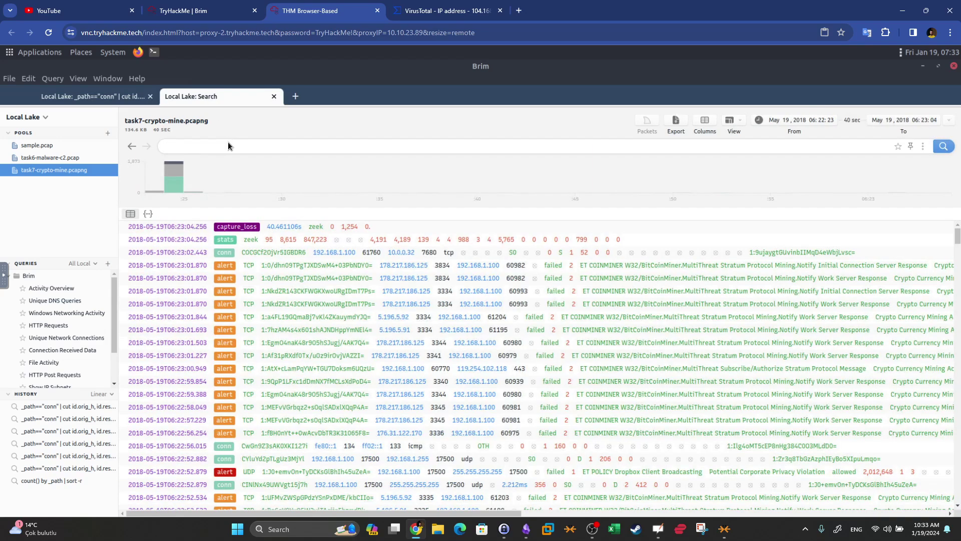
key(ctrl+v)
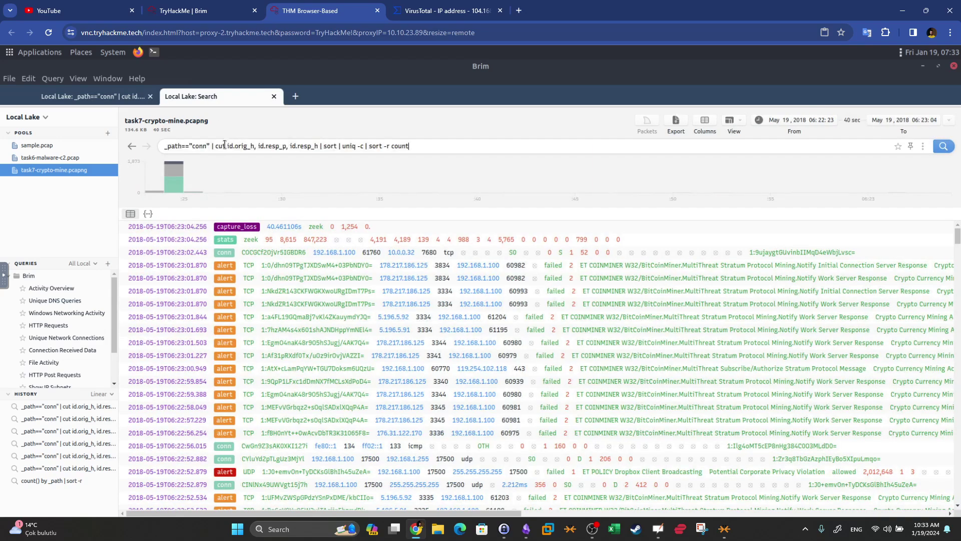
- Change the query to _path=="conn" | cut id.resp_p, service | sort | uniq -c | sort -r count and run it
double_click(195, 146)
drag(257, 146, 289, 146)
key(BackSpace)
key(BackSpace)
key(BackSpace)
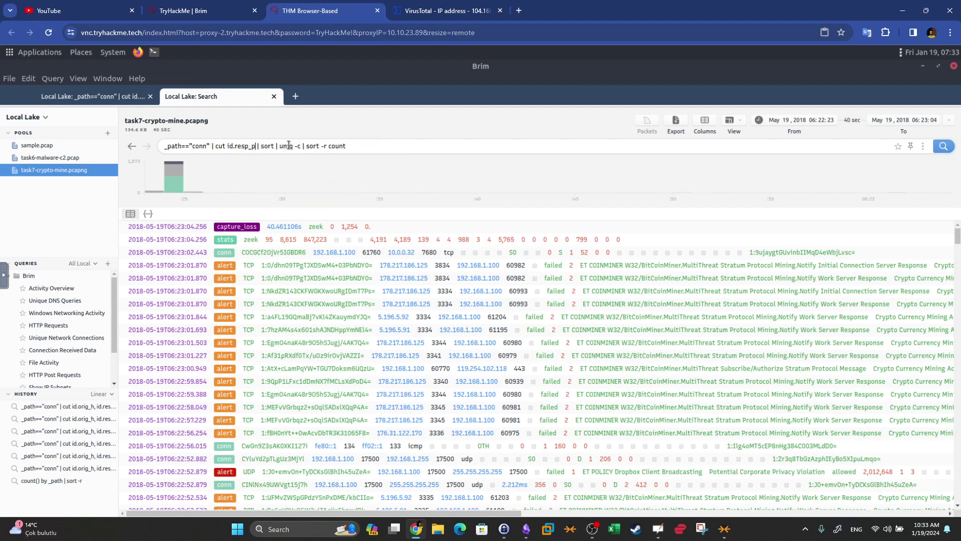
text(, service)
drag(332, 146, 387, 144)
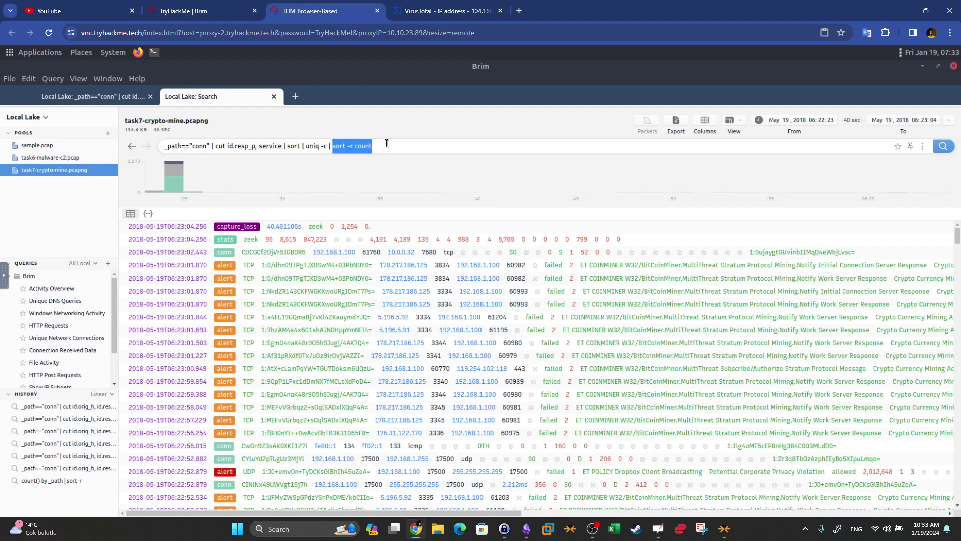
click(394, 144)
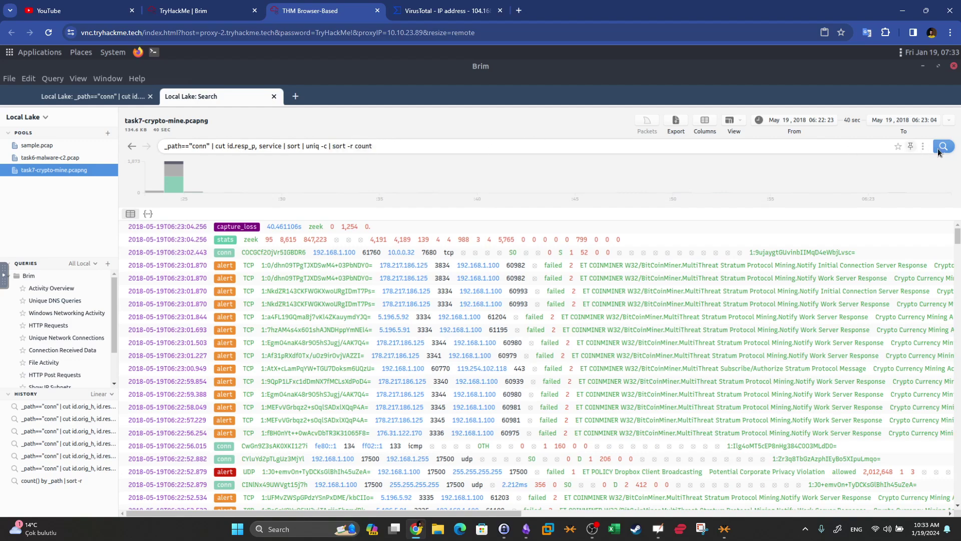
key(Return)
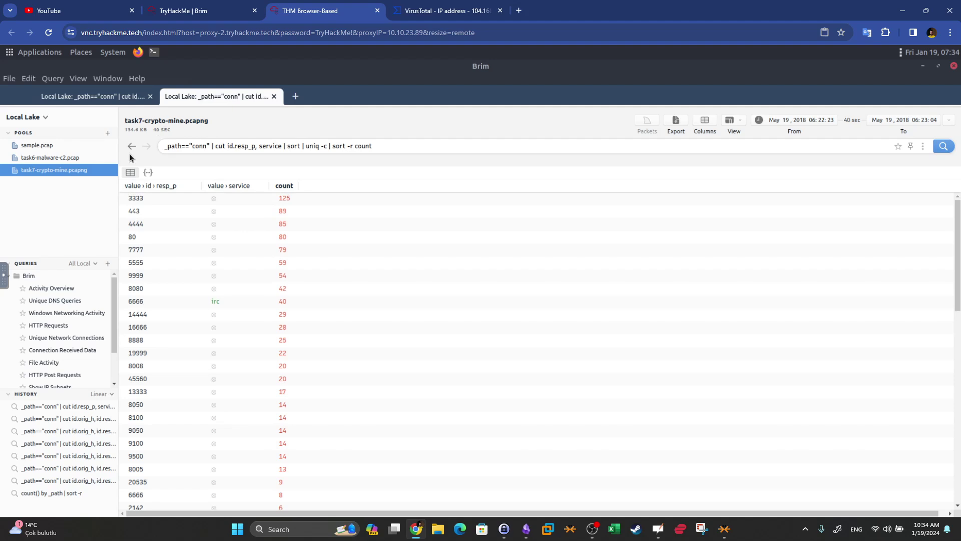
- Open task7-crypto-mine.pcapng in another new search tab and find the Transferred Data section in the Packet Capture and Analysis notes
click(295, 97)
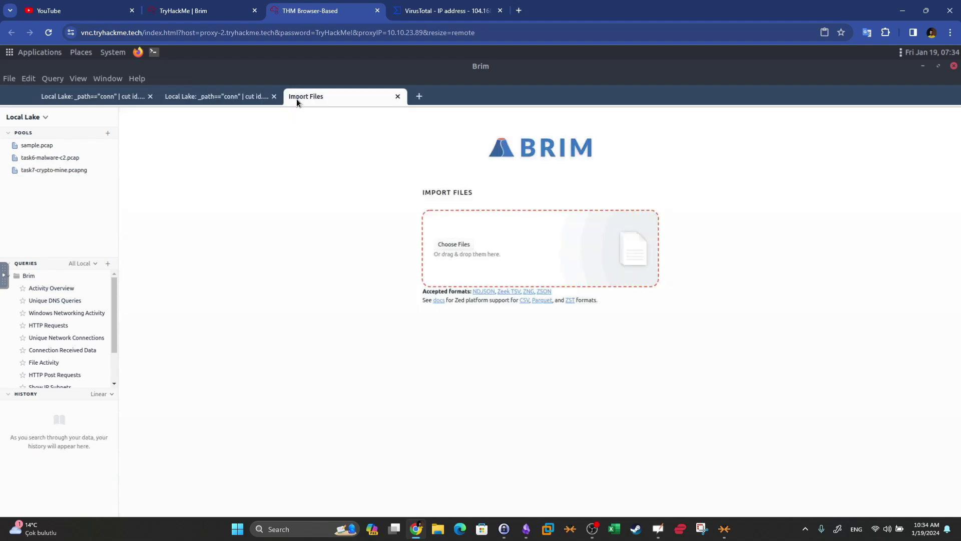
click(64, 170)
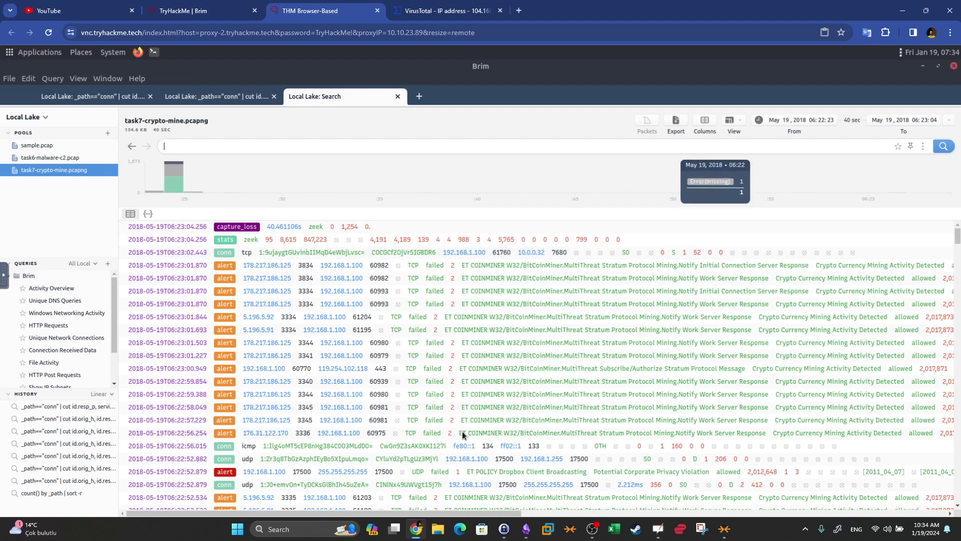
click(533, 530)
scroll(532, 279, down, 8)
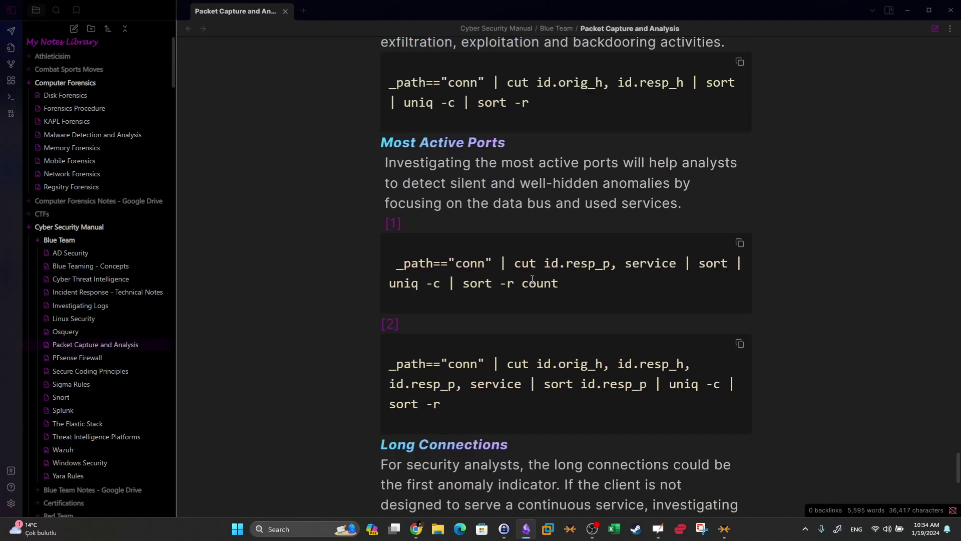
scroll(532, 278, down, 10)
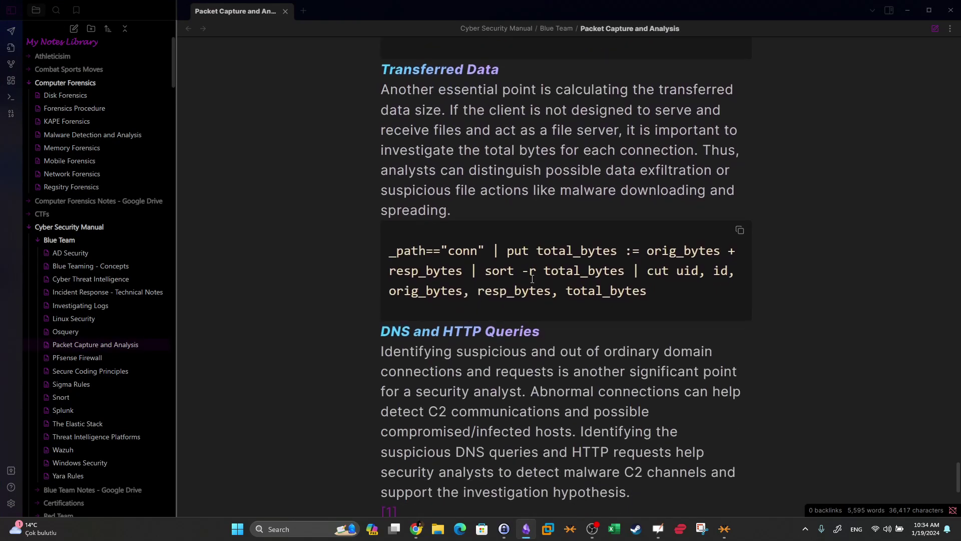
scroll(491, 195, up, 1)
click(433, 120)
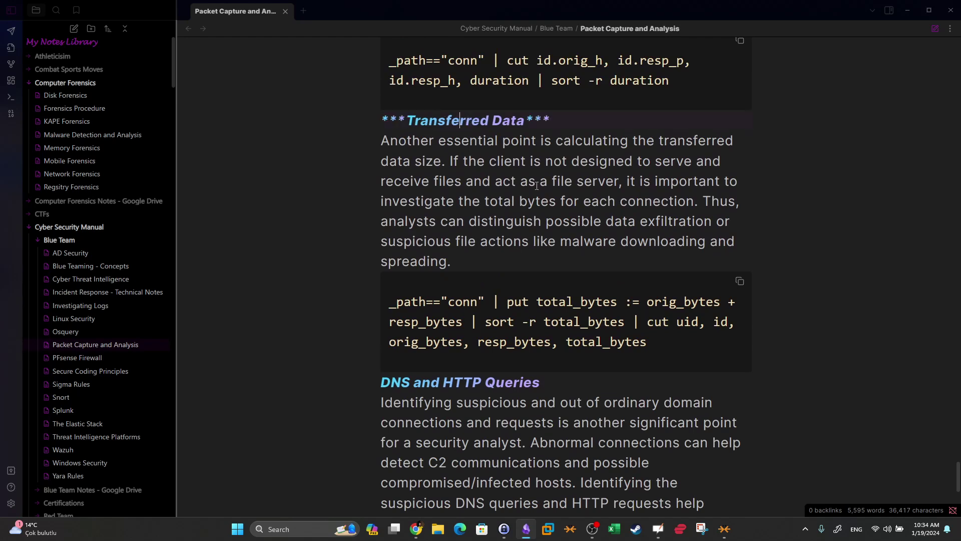
- Read the Transferred Data description and its total_bytes query, focusing on data exfiltration and malware downloading
click(640, 345)
click(547, 321)
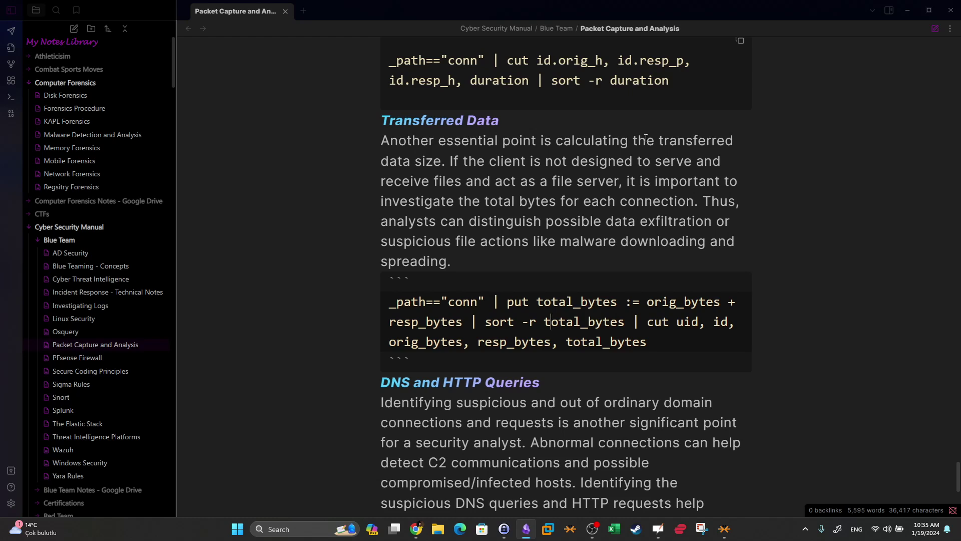
drag(633, 141, 699, 201)
drag(639, 332, 479, 322)
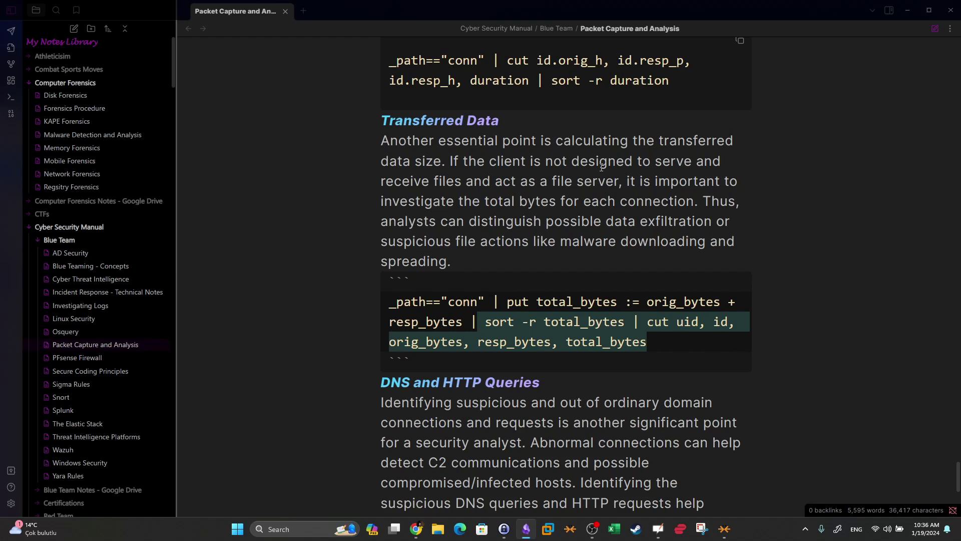
drag(447, 221, 724, 225)
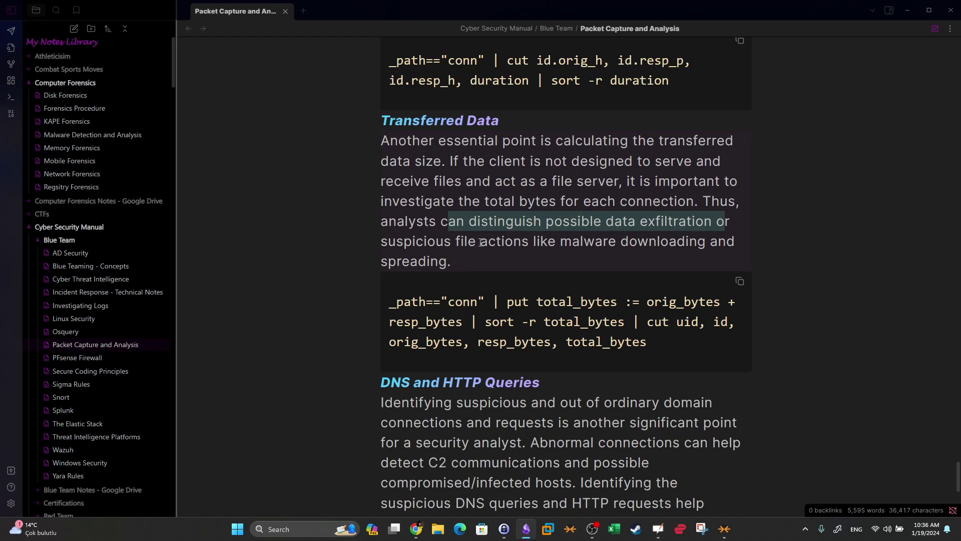
drag(487, 242, 719, 241)
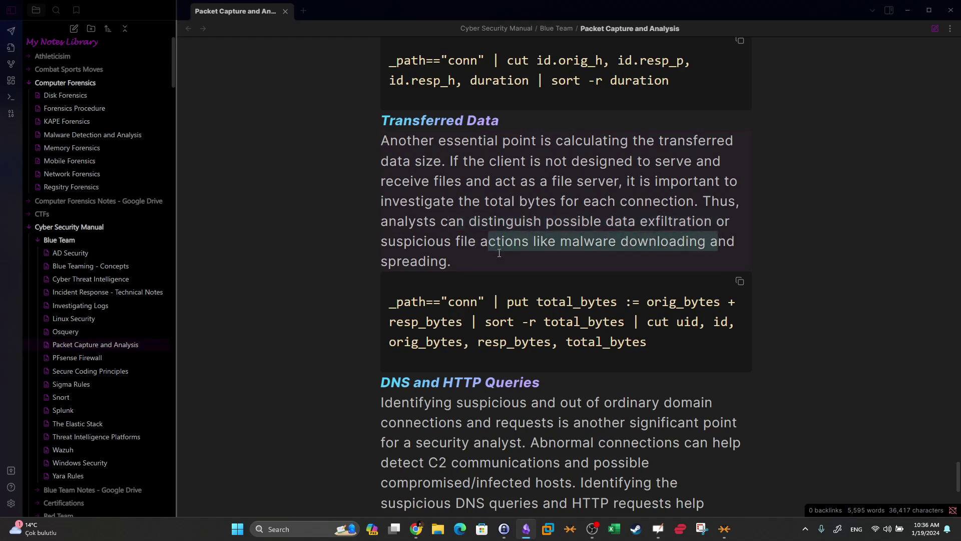
click(484, 261)
- Run the Transferred Data query in Brim, sorting conn records by total_bytes in descending order, and reopen the host-and-port count results
click(526, 529)
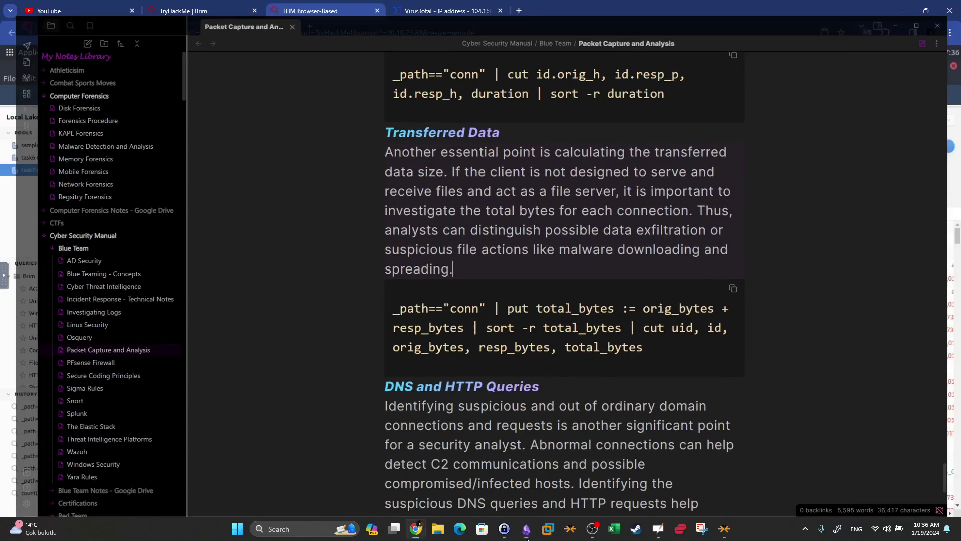
click(943, 148)
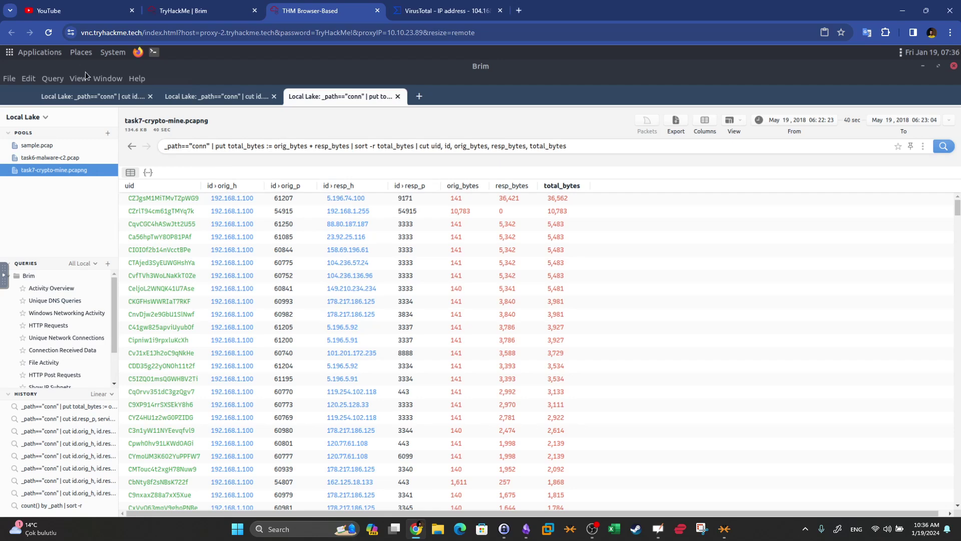
click(106, 97)
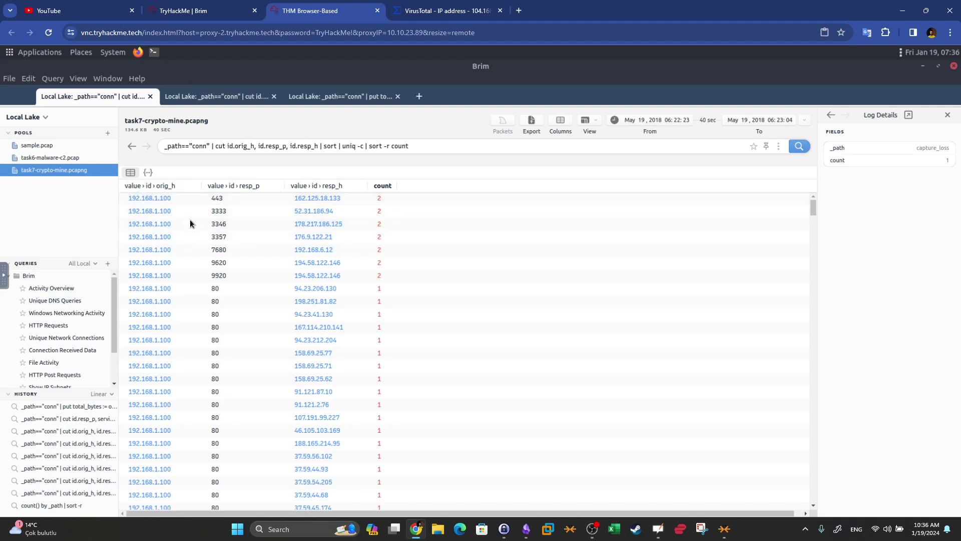
- Open task7-crypto-mine.pcapng in a new search tab and run the Suricata Alerts by Category query
click(216, 101)
click(329, 95)
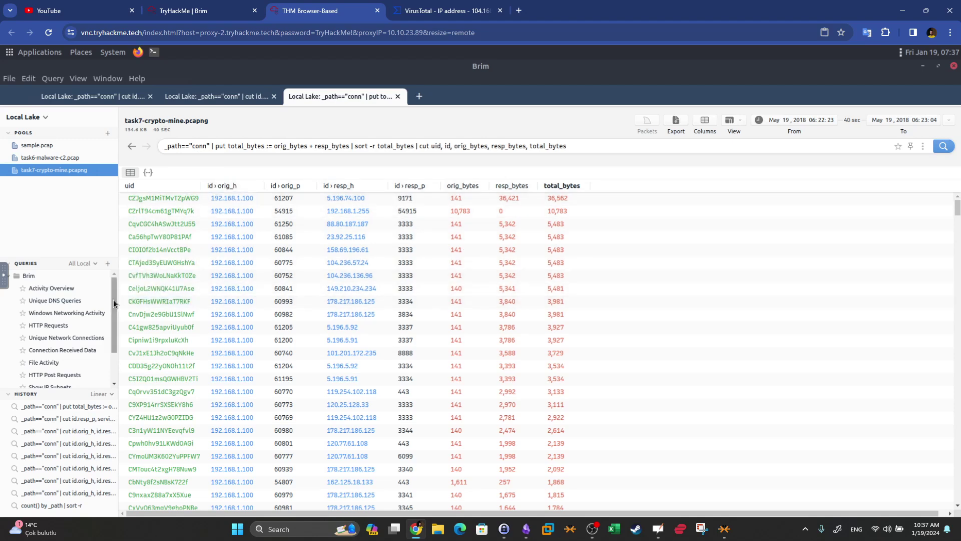
click(418, 97)
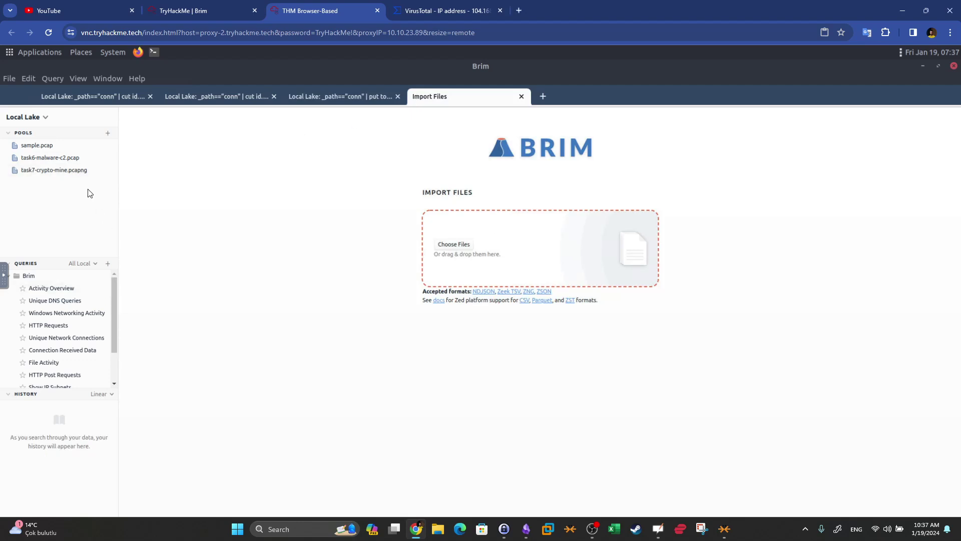
click(78, 171)
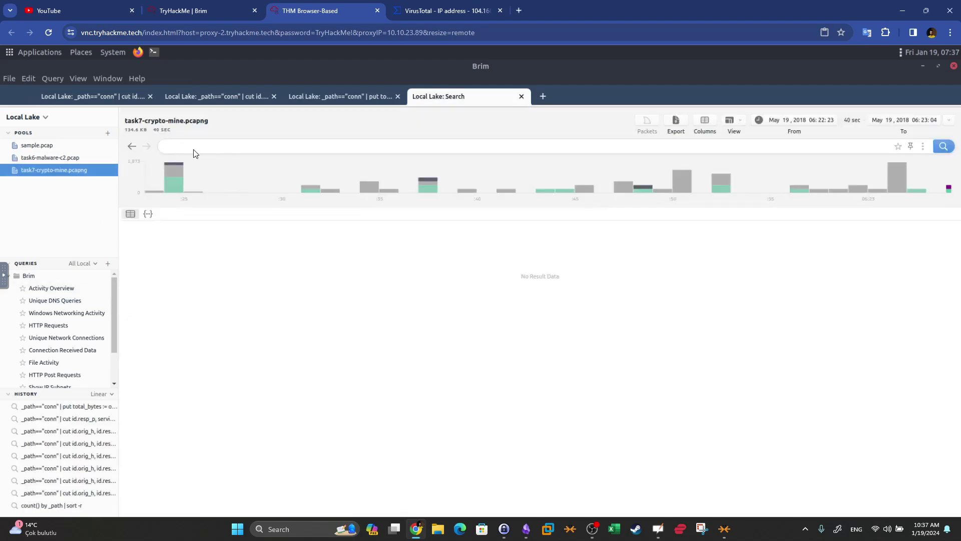
click(359, 93)
click(458, 95)
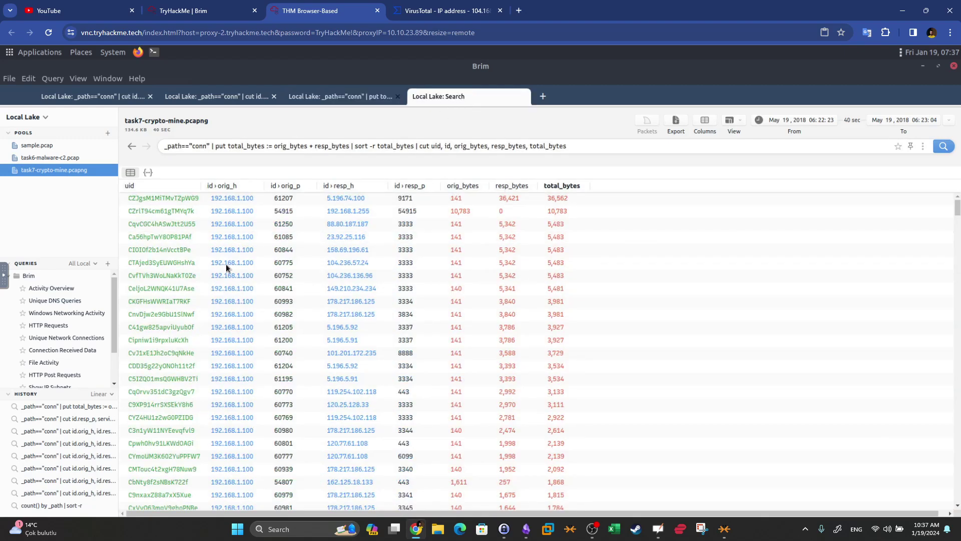
drag(116, 320, 113, 350)
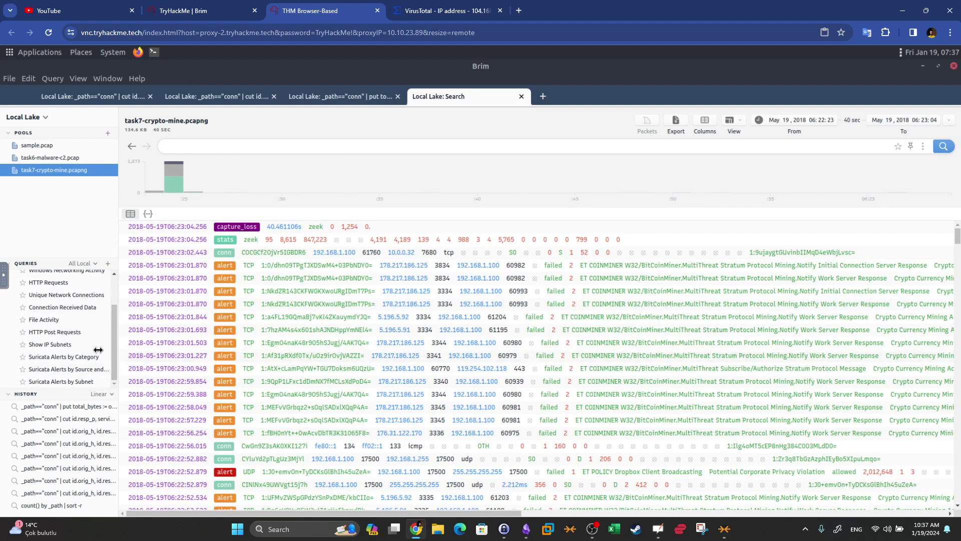
click(55, 359)
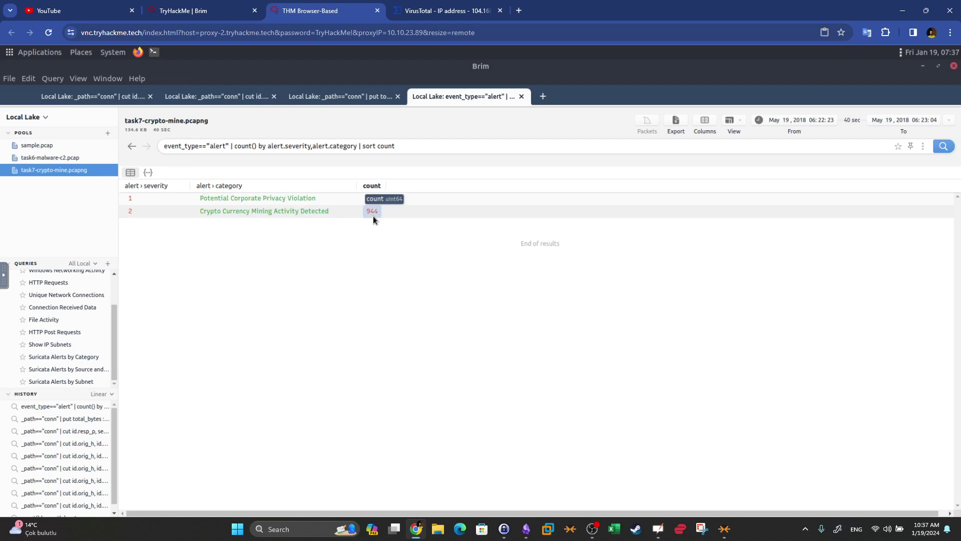
- Copy the alert category Crypto Currency Mining Activity Detected, run it as the search query and look through the matching alerts
right_click(285, 210)
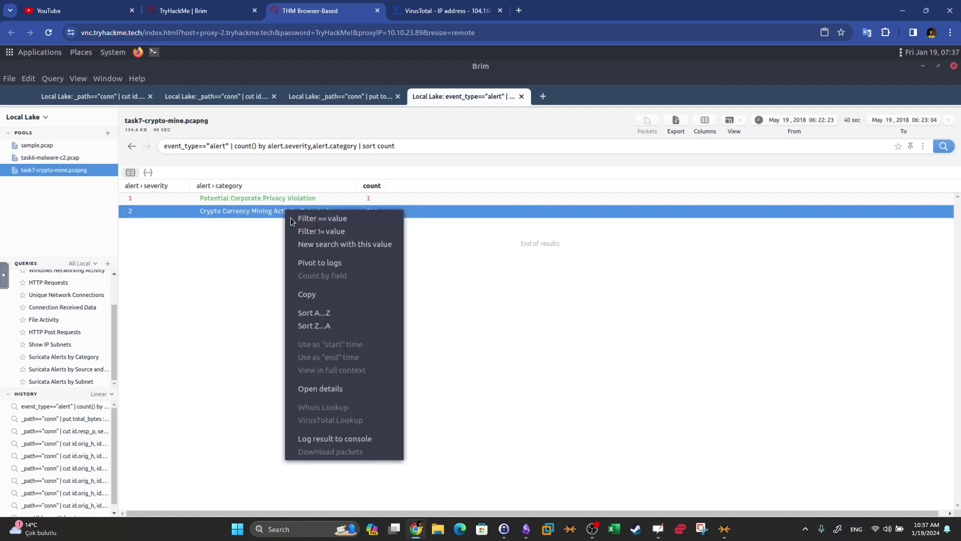
click(305, 292)
triple_click(310, 143)
key(ctrl+v)
click(944, 148)
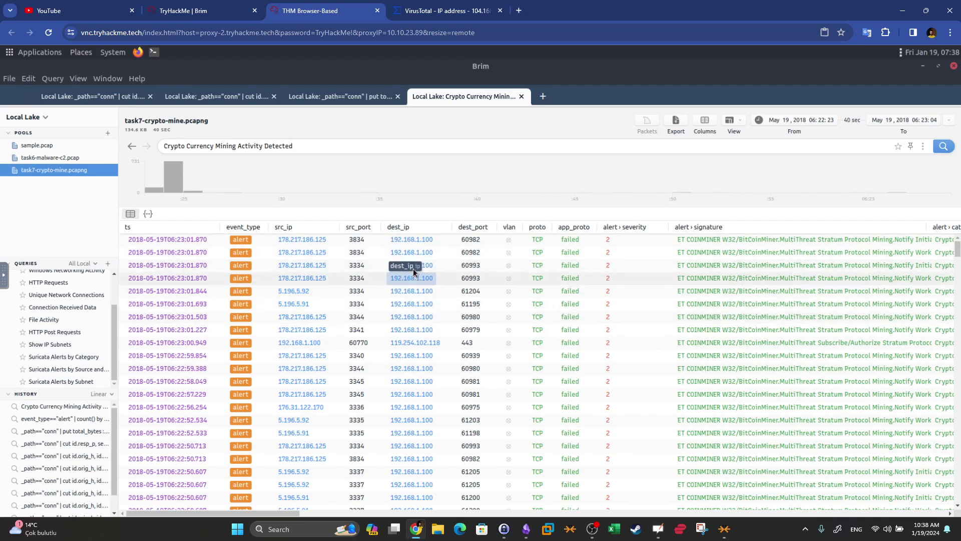
scroll(413, 273, down, 3)
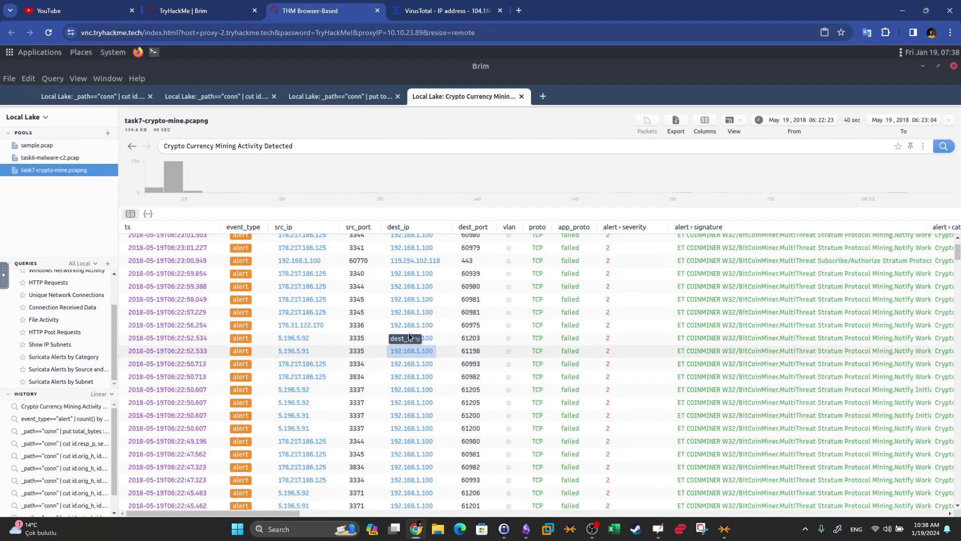
scroll(420, 327, up, 3)
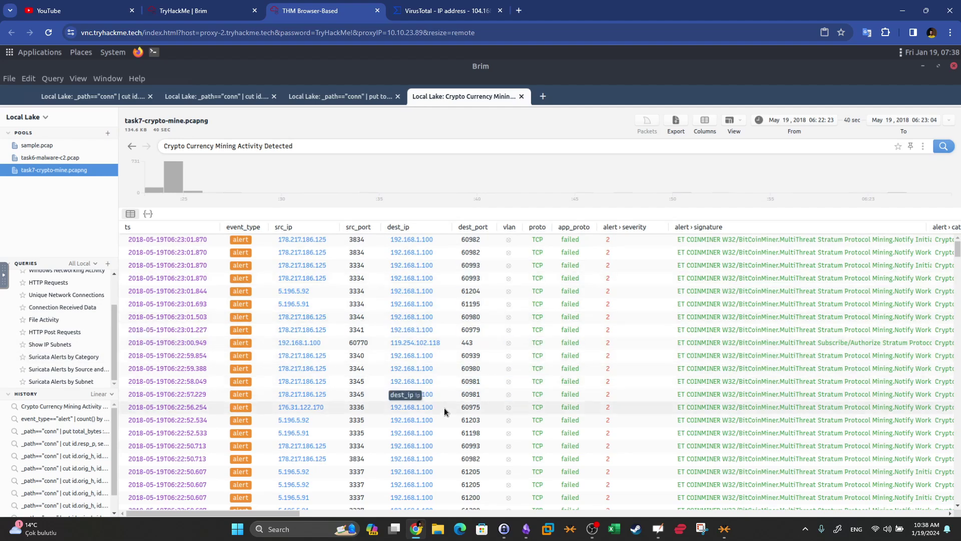
click(473, 410)
- Review the host-and-port, service and total_bytes results in the earlier search tabs, and add another new tab
click(76, 98)
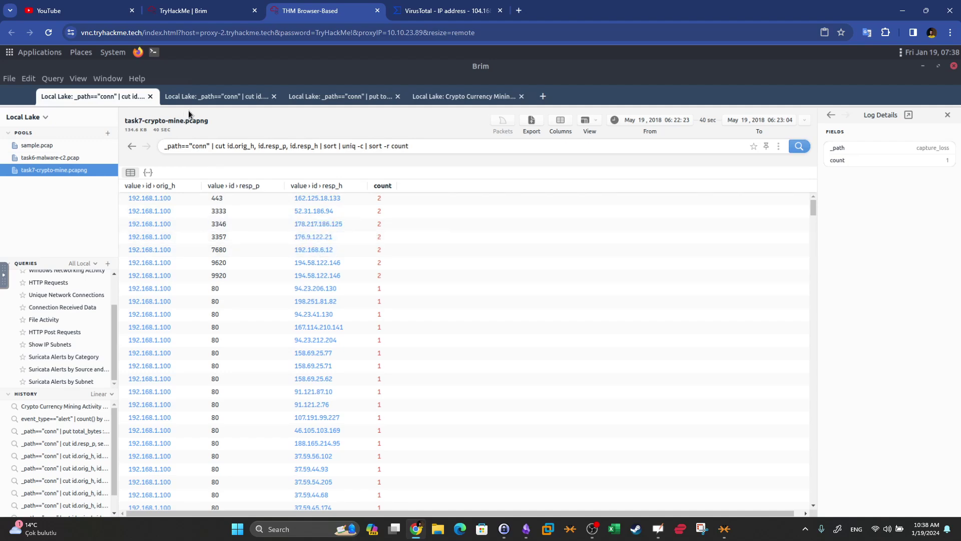
click(202, 98)
click(328, 98)
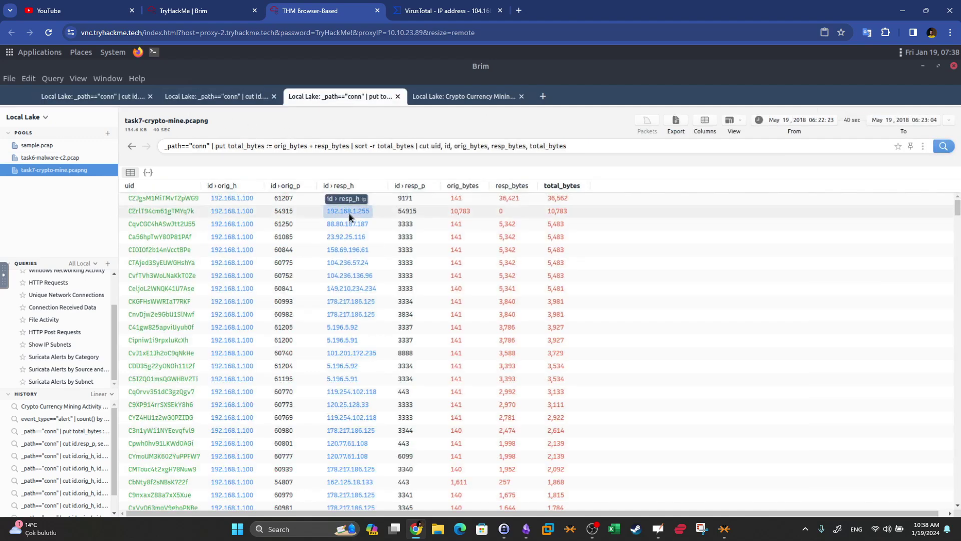
click(461, 96)
click(544, 96)
click(479, 92)
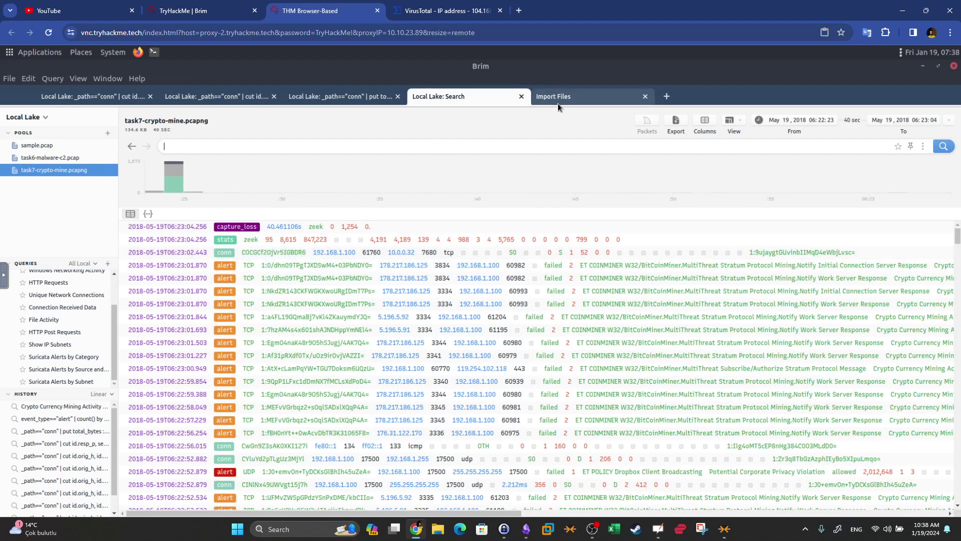
click(320, 101)
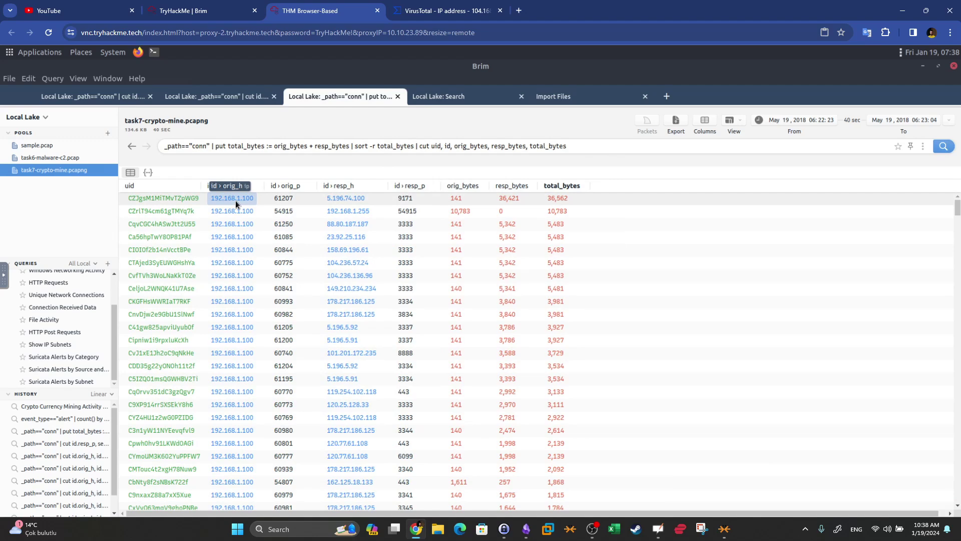
- Open task7-crypto-mine.pcapng in the empty new tab and run the query _path=="conn" | 192.168.1.100
click(551, 97)
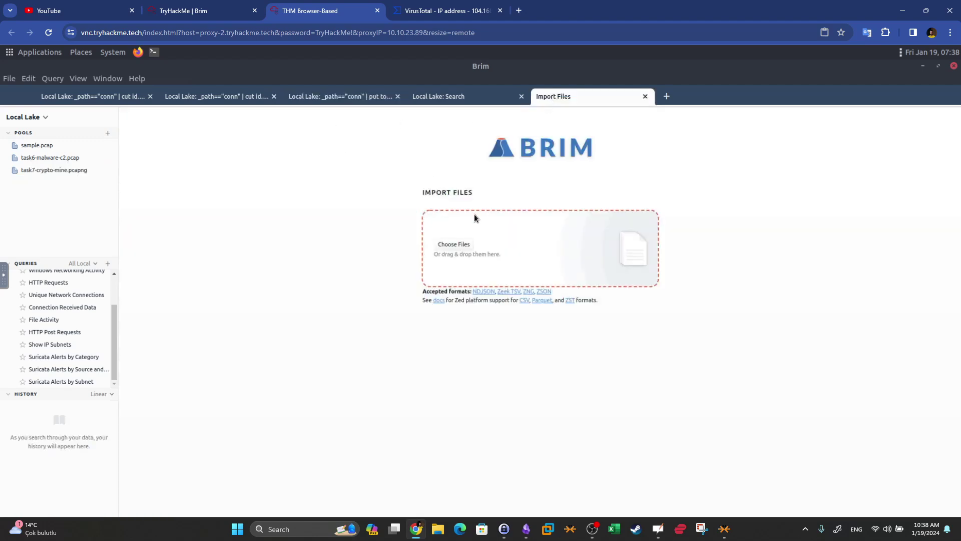
click(65, 170)
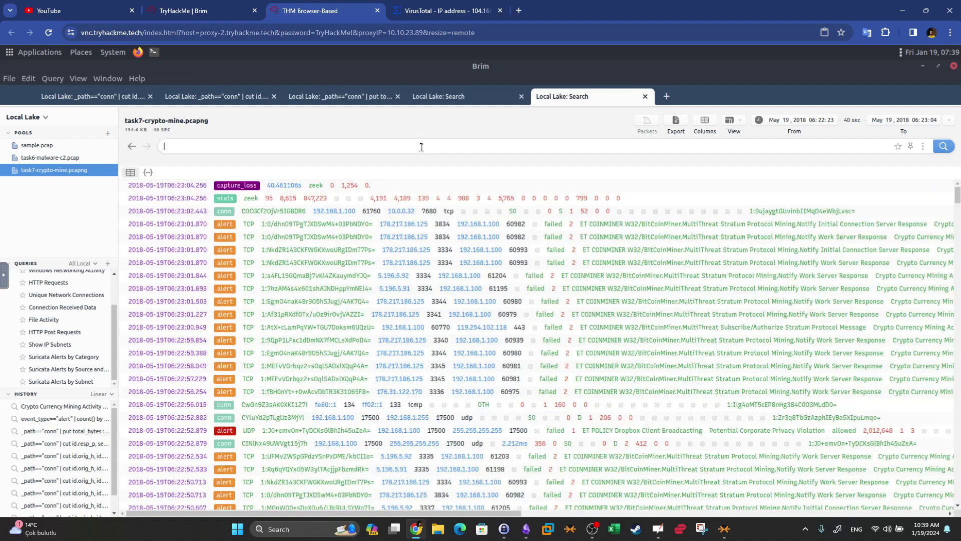
text(_pa)
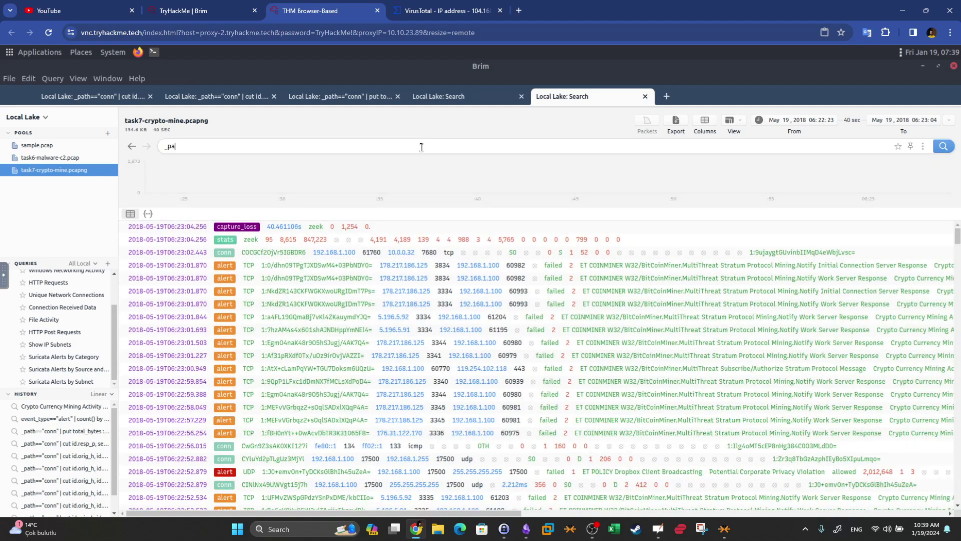
text(th="conn")
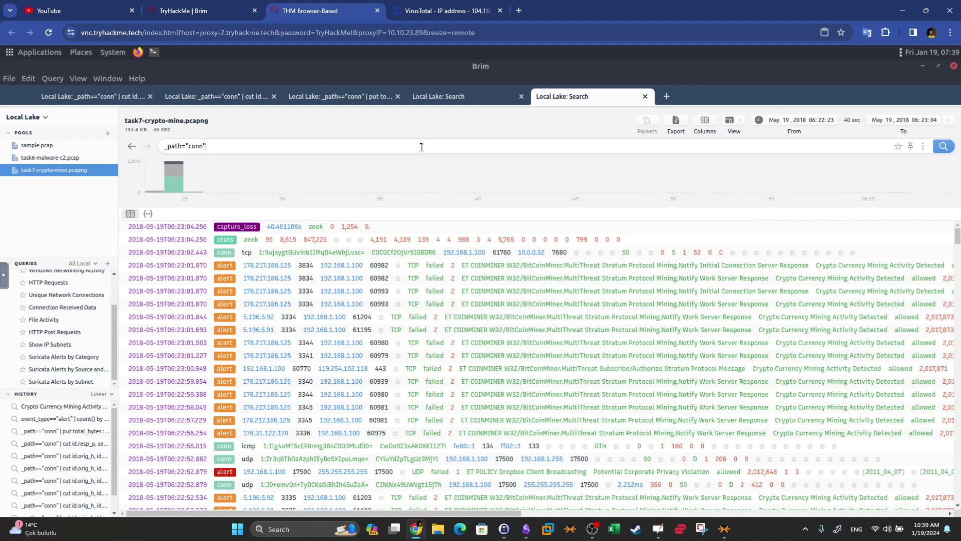
text( | 192.168.1.100)
key(Return)
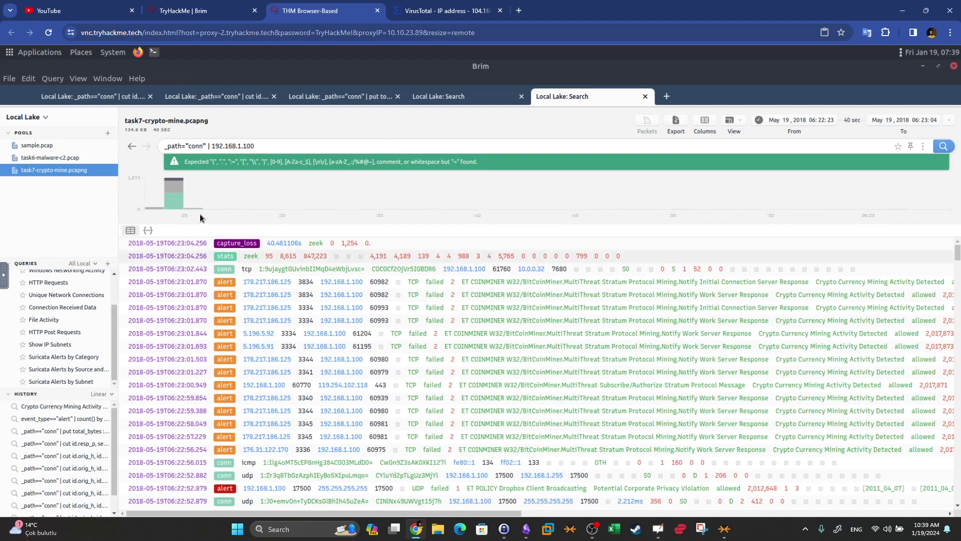
text(=)
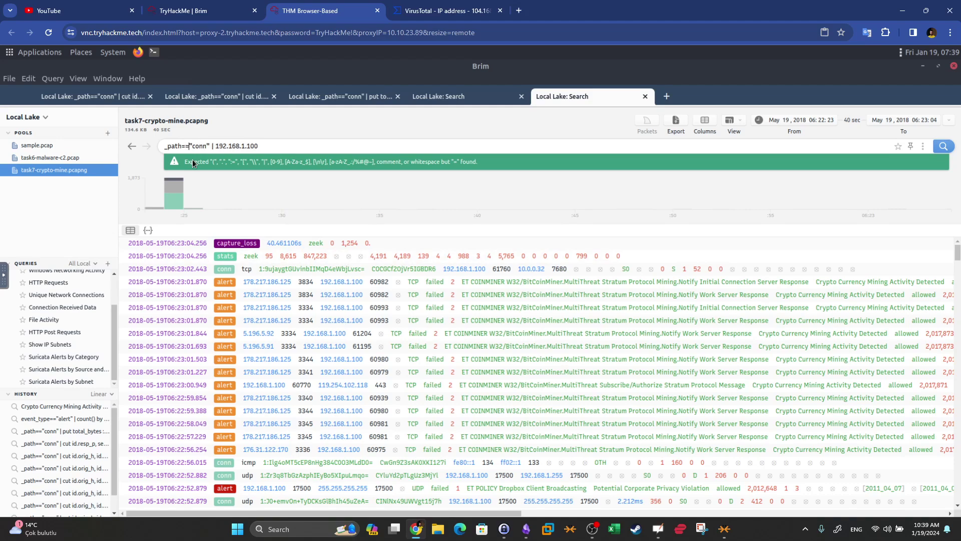
key(Return)
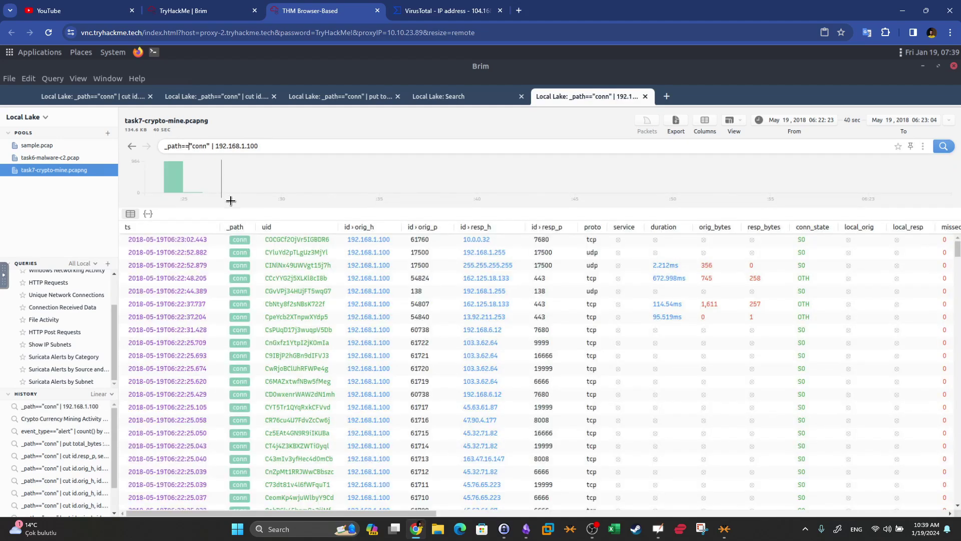
- Examine the conn records of 192.168.1.100 for destination hosts, ports, services and byte counts
click(538, 239)
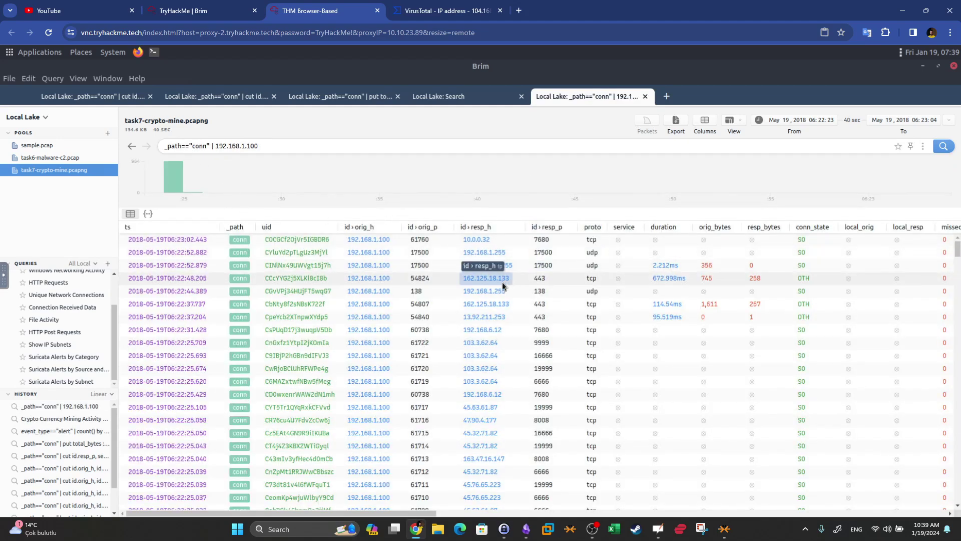
click(660, 242)
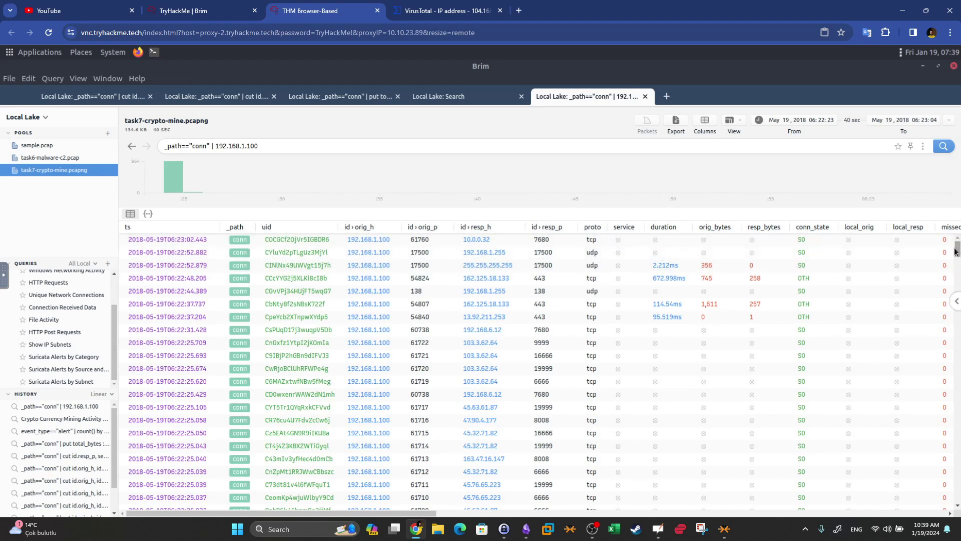
scroll(958, 280, down, 10)
scroll(955, 321, down, 15)
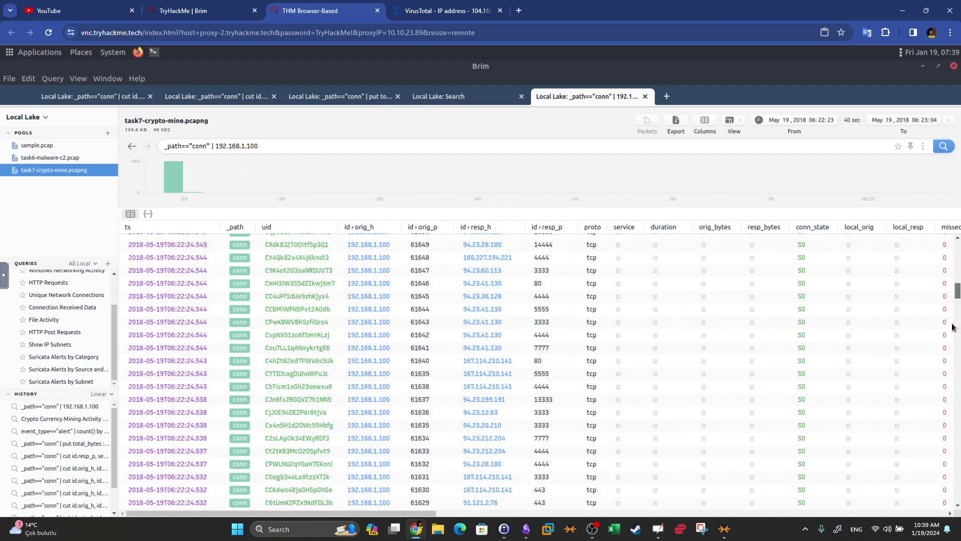
scroll(954, 343, down, 5)
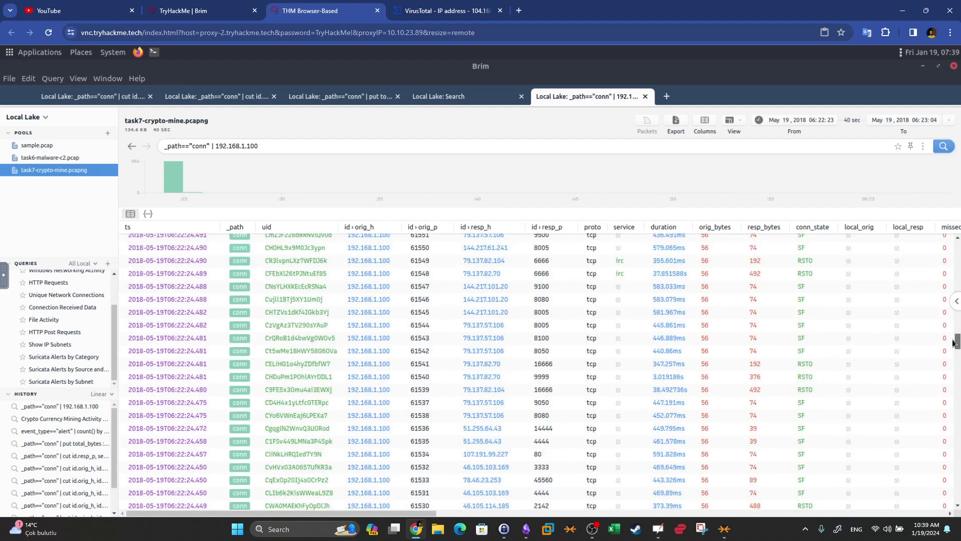
scroll(954, 343, down, 6)
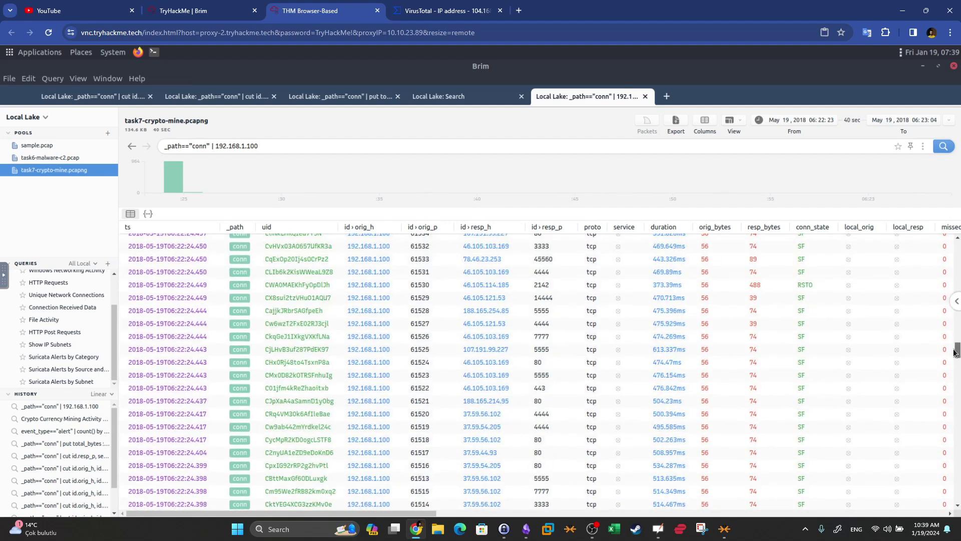
click(954, 248)
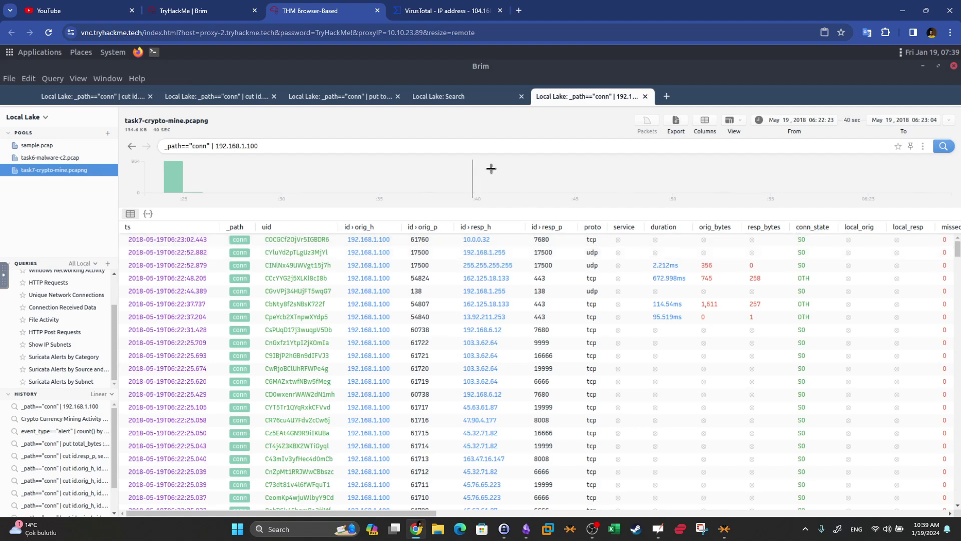
- In the blank search tab, rerun Suricata Alerts by Category and search for its Crypto Currency Mining Activity Detected category
click(468, 98)
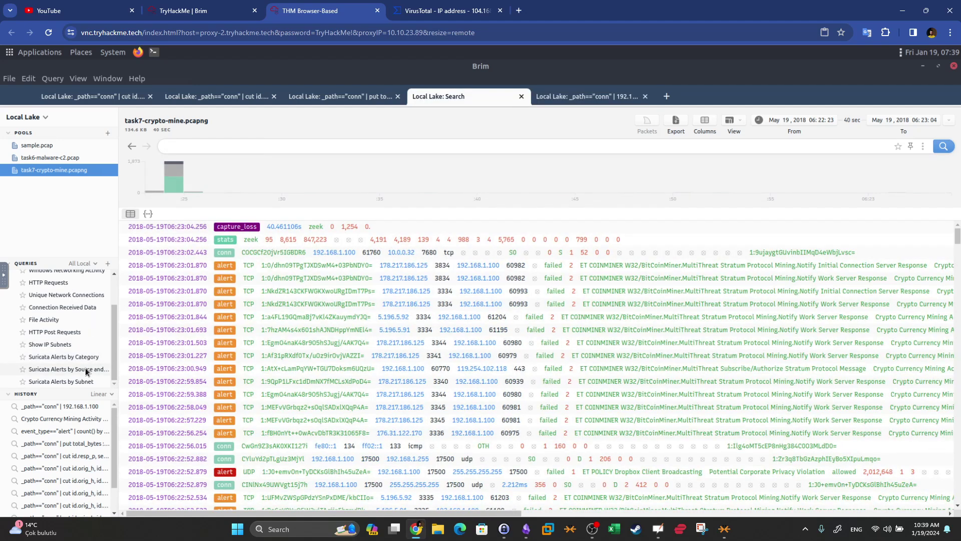
click(88, 357)
click(296, 214)
right_click(296, 214)
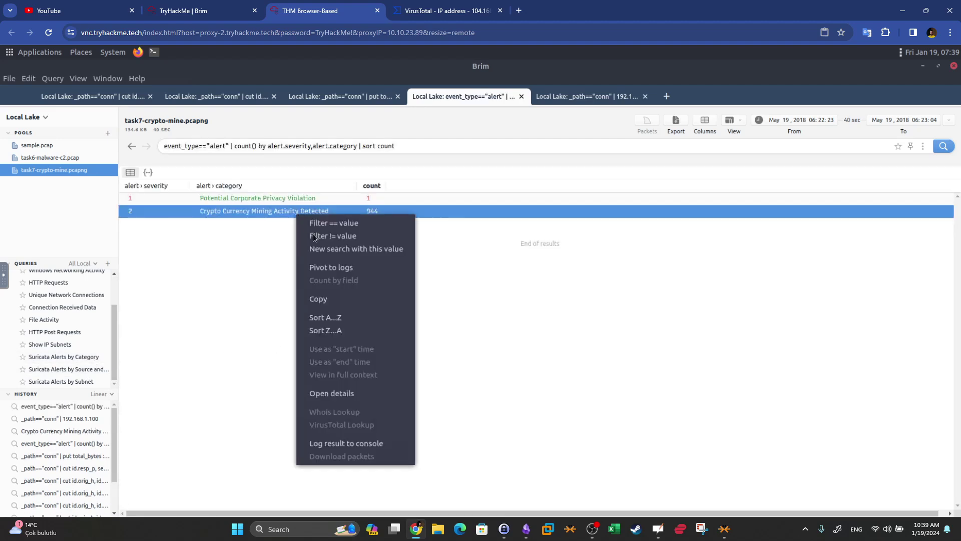
click(326, 299)
click(309, 152)
key(ctrl+a)
key(ctrl+v)
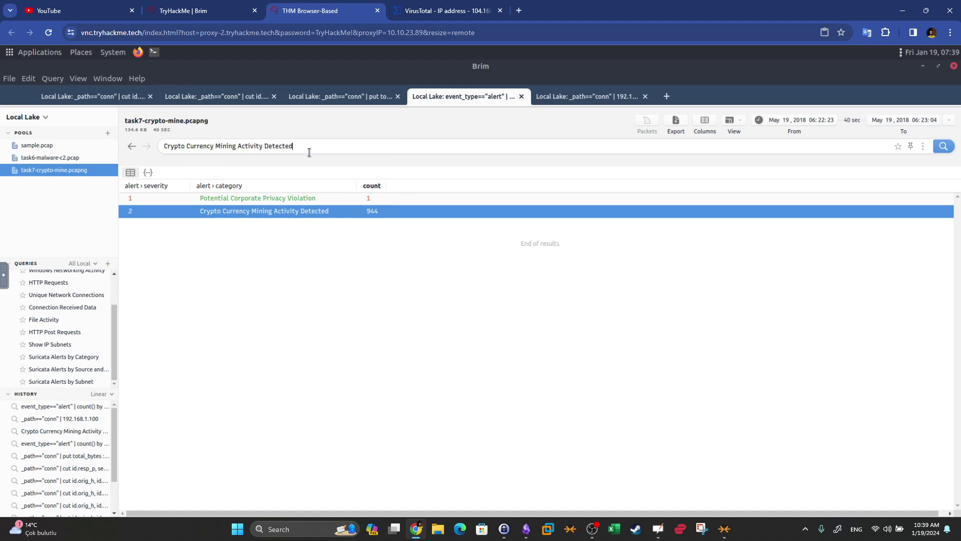
key(Return)
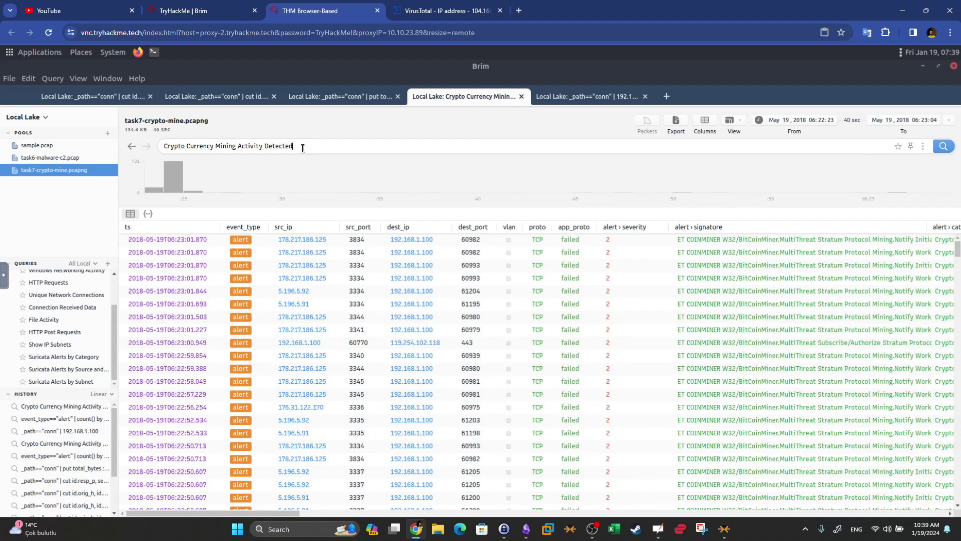
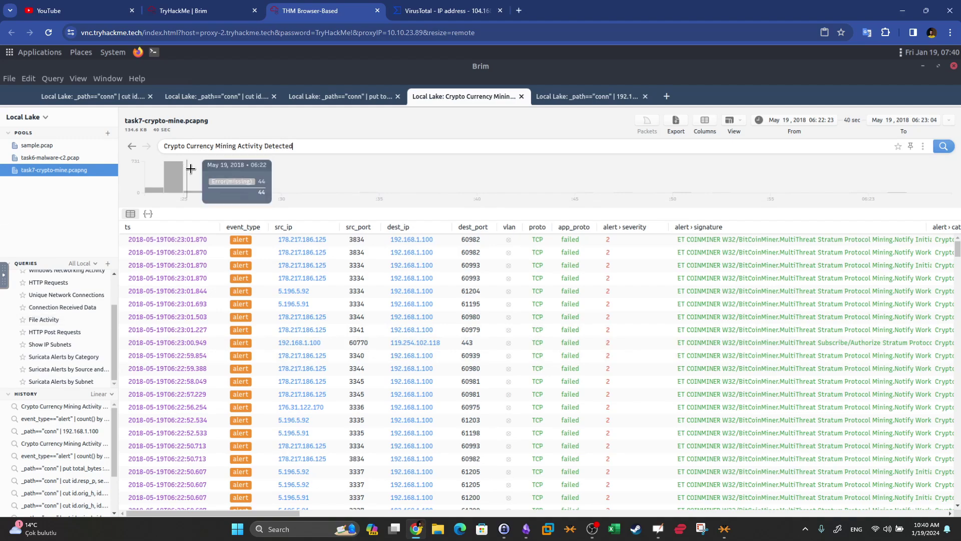
- Switch to the TryHackMe Brim room, expand Task 7 and read its questions on port 19999, port 6666, transferred bytes and MITRE tactic
click(199, 12)
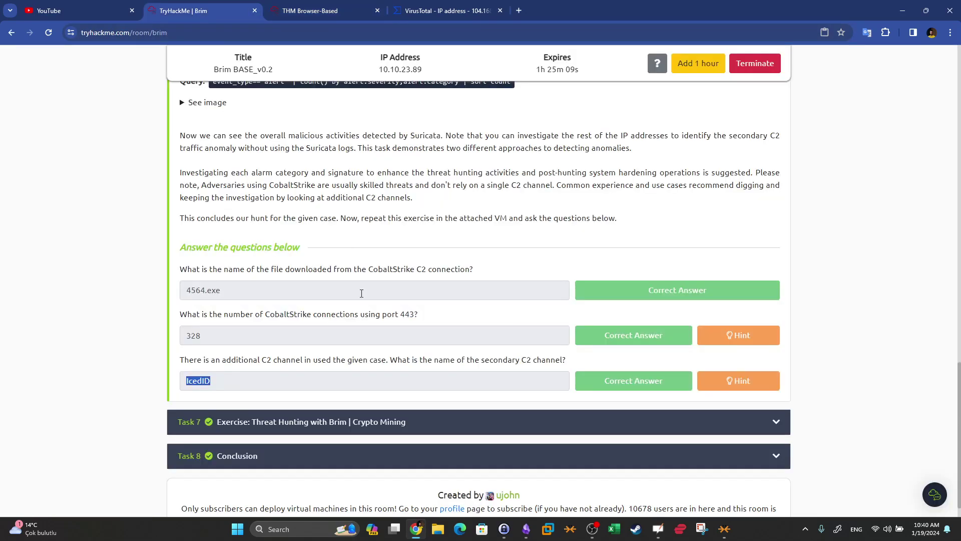
click(348, 422)
drag(960, 361, 959, 422)
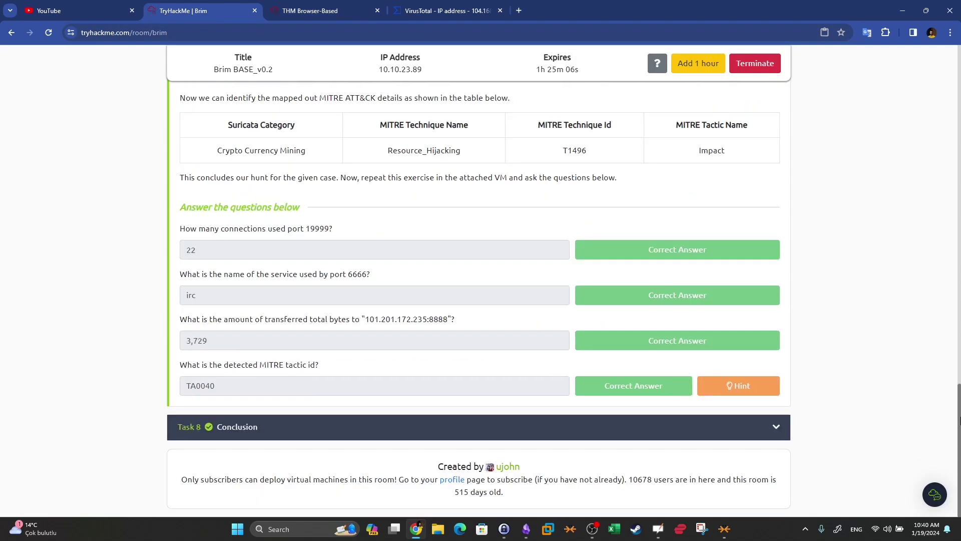
key(super+shift+s)
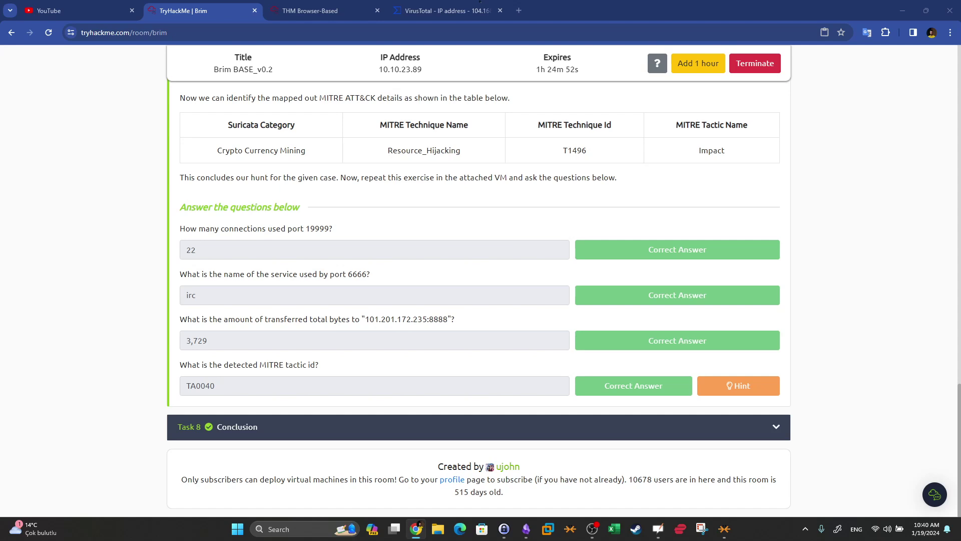
- Return to Brim, add a new tab and open the task7-crypto-mine.pcapng pool in it
click(450, 5)
click(340, 5)
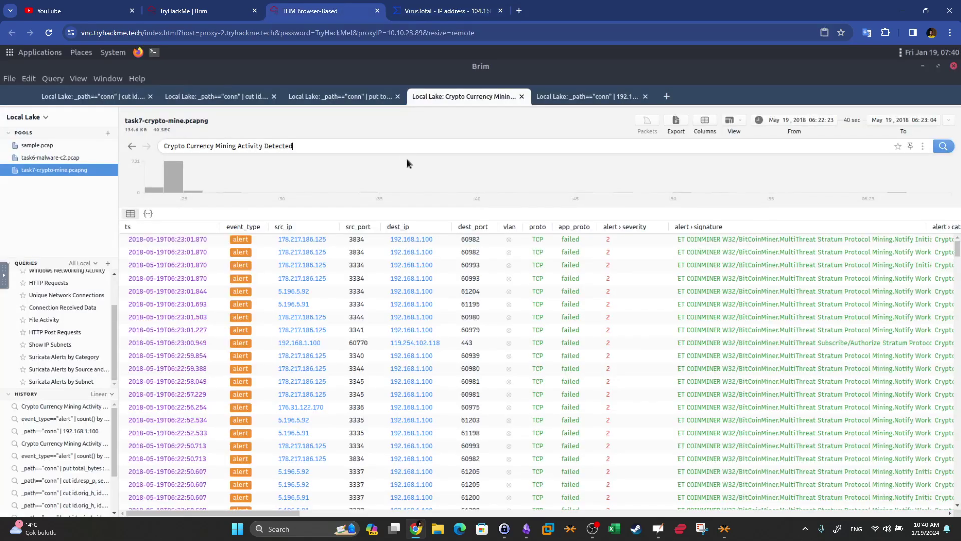
click(617, 90)
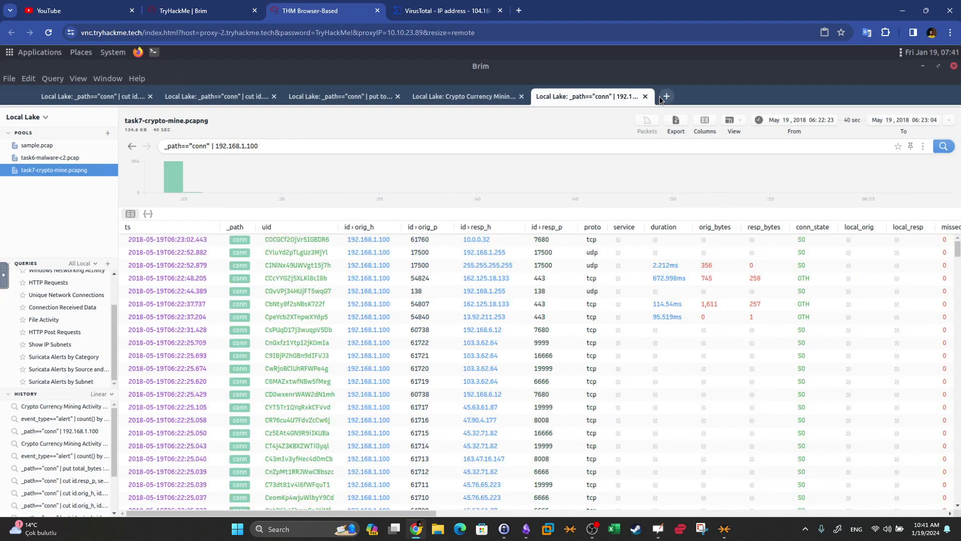
click(660, 98)
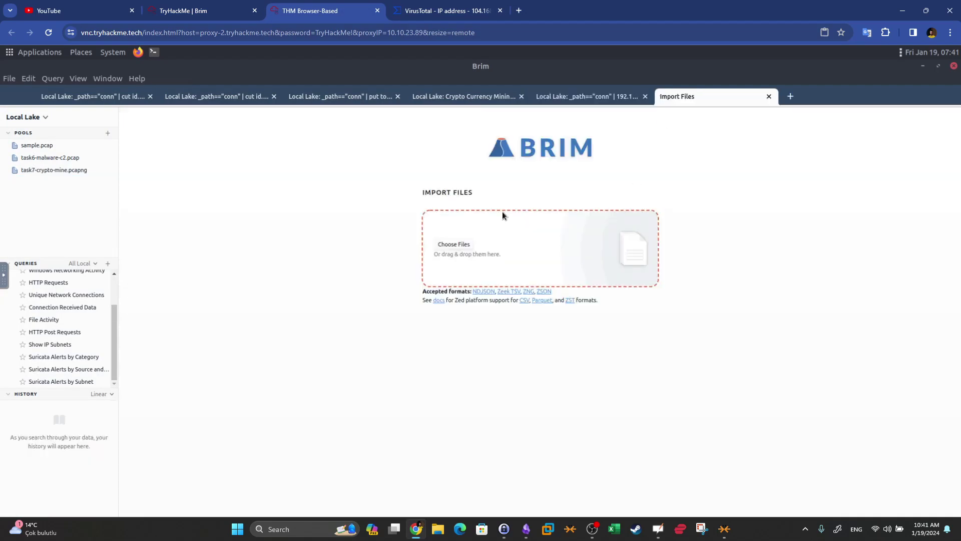
click(61, 170)
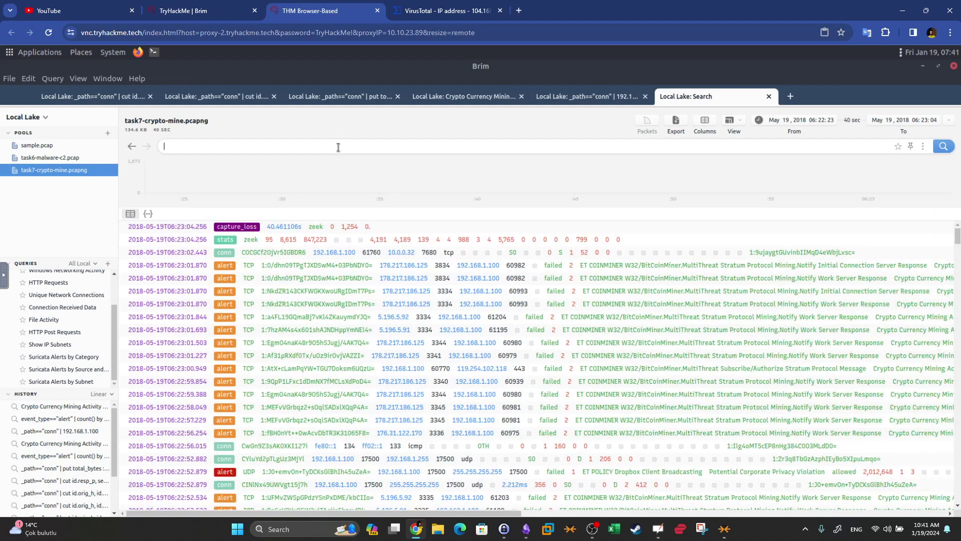
- Count the connections to port 19999 by running the query _path=="conn" id.resp_p==19999 | count() by id.resp_p
text(_path=)
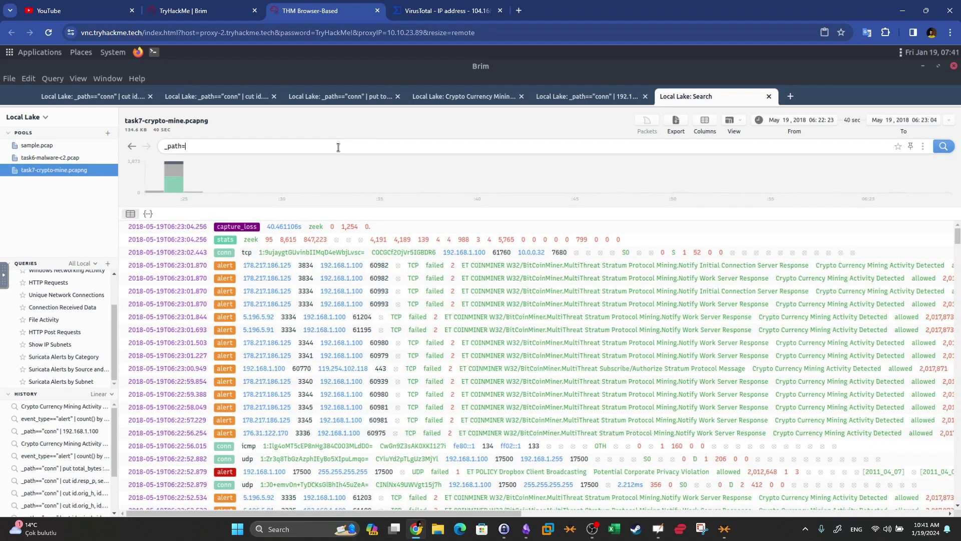
text(="conn" id.resp_p==199)
click(221, 6)
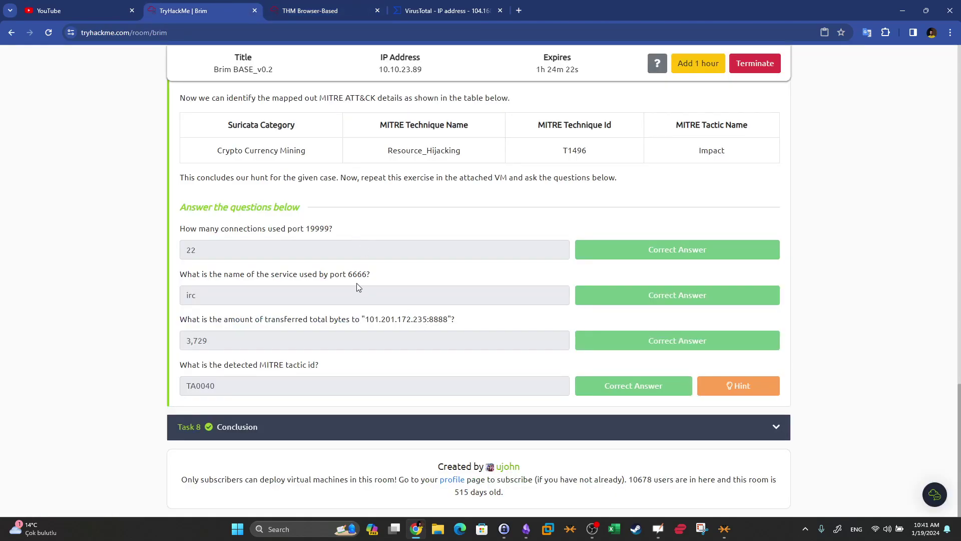
drag(331, 233, 306, 230)
click(396, 7)
click(330, 9)
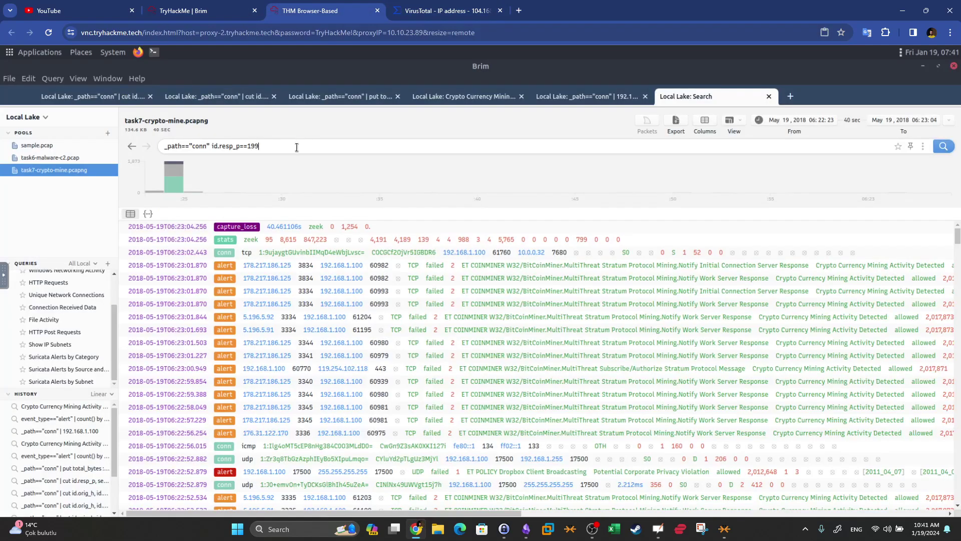
text(99 | count() by id.resp_p)
key(Return)
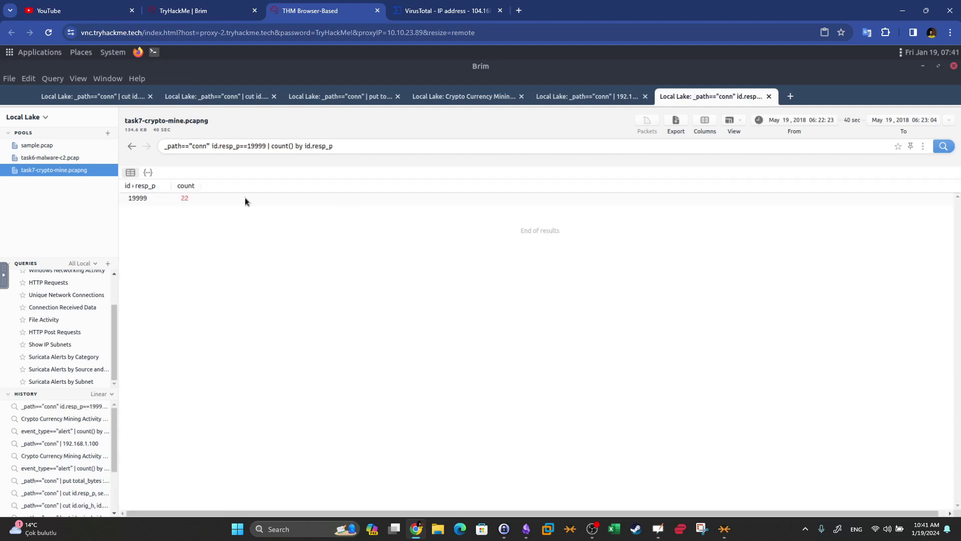
- Compare the count with the port 19999 answer in the TryHackMe room and read the question about port 6666
click(199, 7)
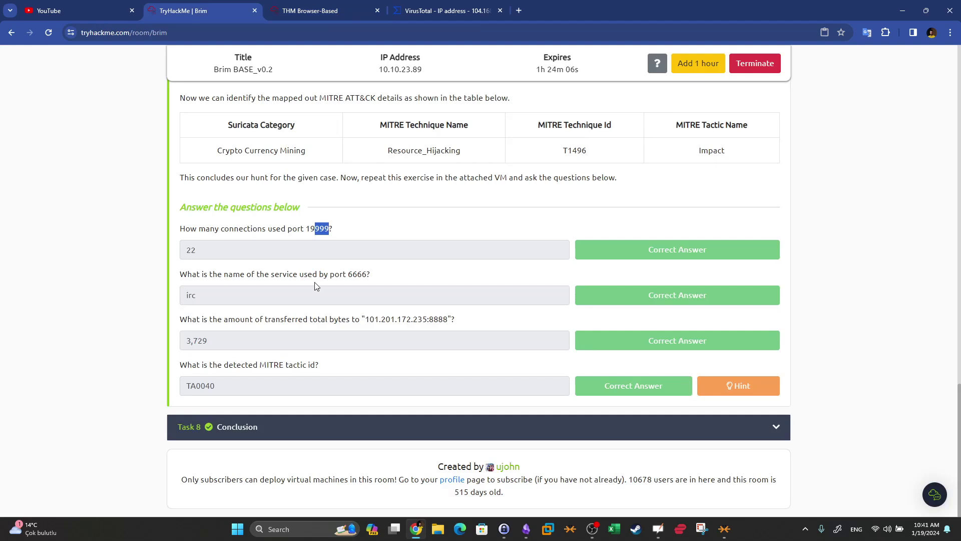
drag(251, 274, 184, 256)
click(233, 287)
key(super+shift+s)
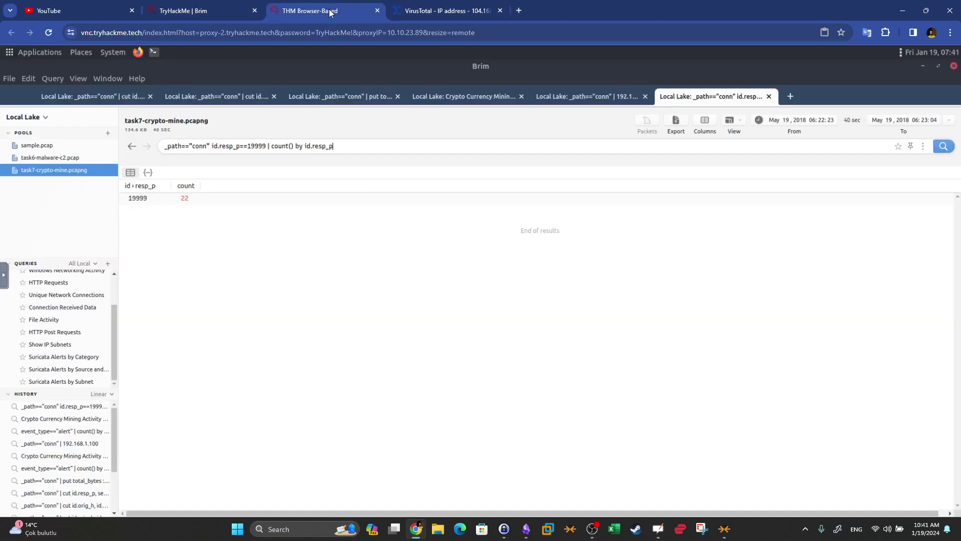
- Back in Brim, change the query's port to 6666, remove the count stage and run _path=="conn" id.resp_p==6666
click(350, 11)
drag(247, 146, 265, 147)
text(6666)
drag(268, 145, 406, 144)
key(BackSpace)
key(Return)
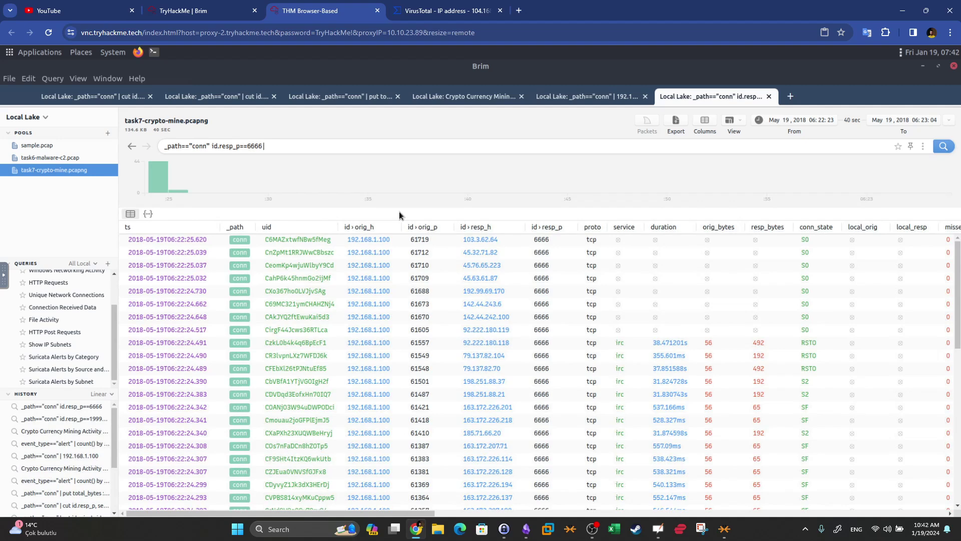
- View the log details of the first port 6666 connection, including its service field, and close them
right_click(320, 243)
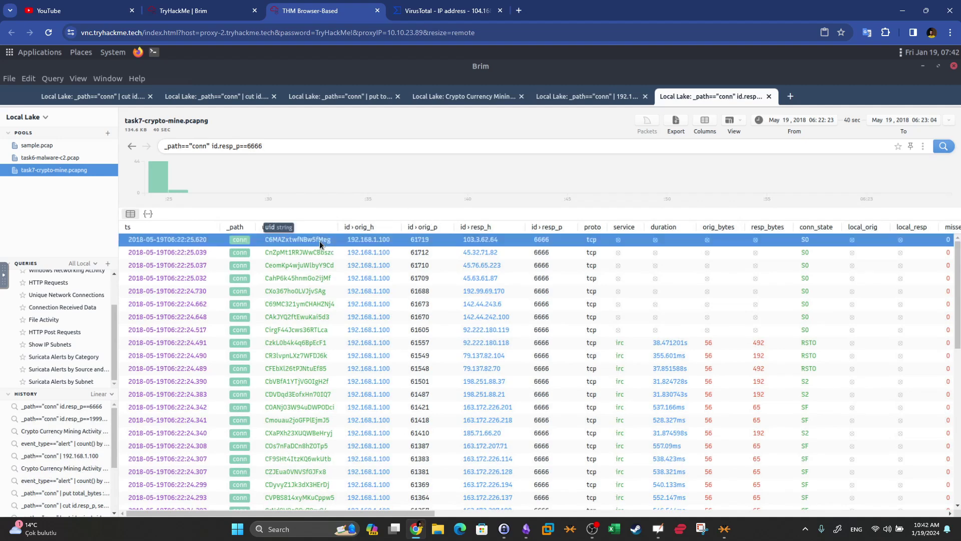
click(355, 416)
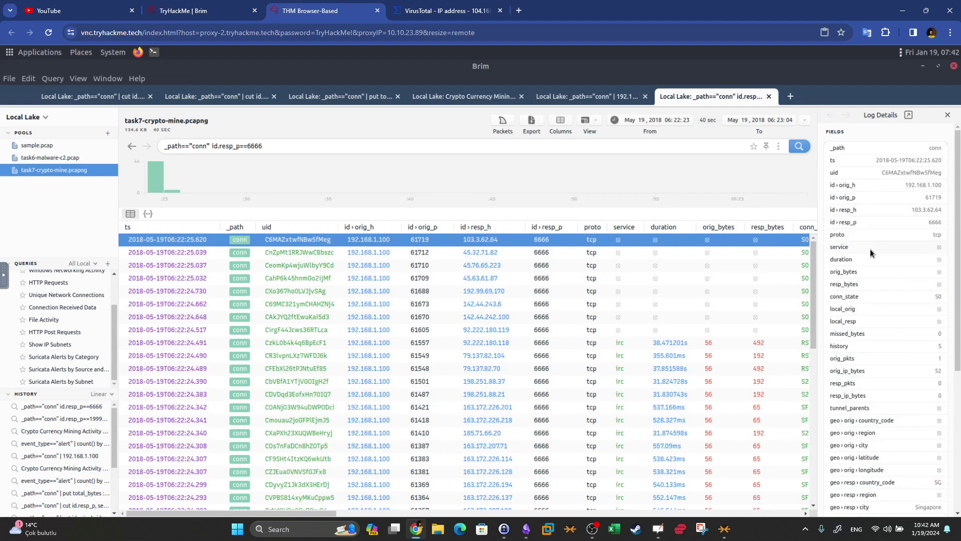
click(948, 115)
- Extend the port 6666 query with | cut service | uniq and run it
text(|)
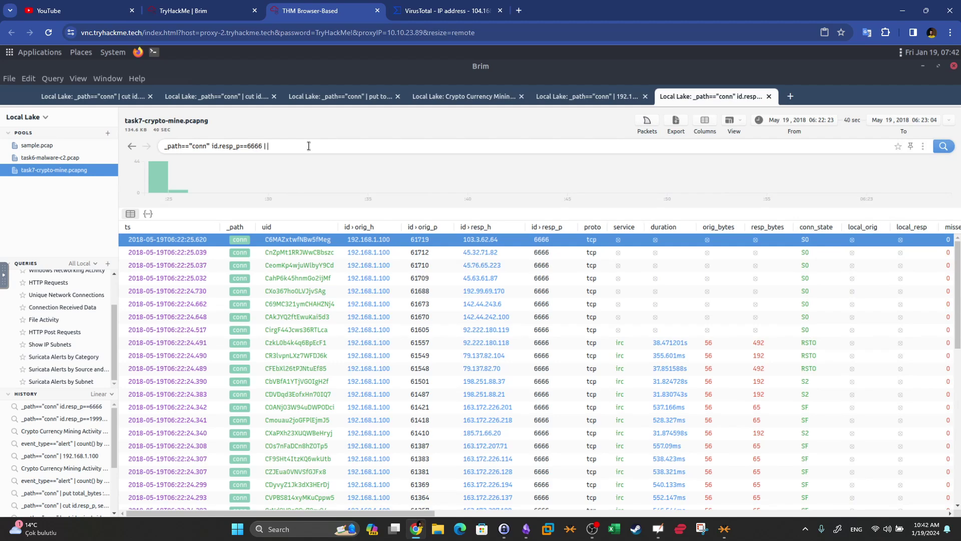
text( cut serbice |)
key(BackSpace)
key(BackSpace)
key(BackSpace)
key(BackSpace)
key(BackSpace)
text(vice | uniq)
key(Return)
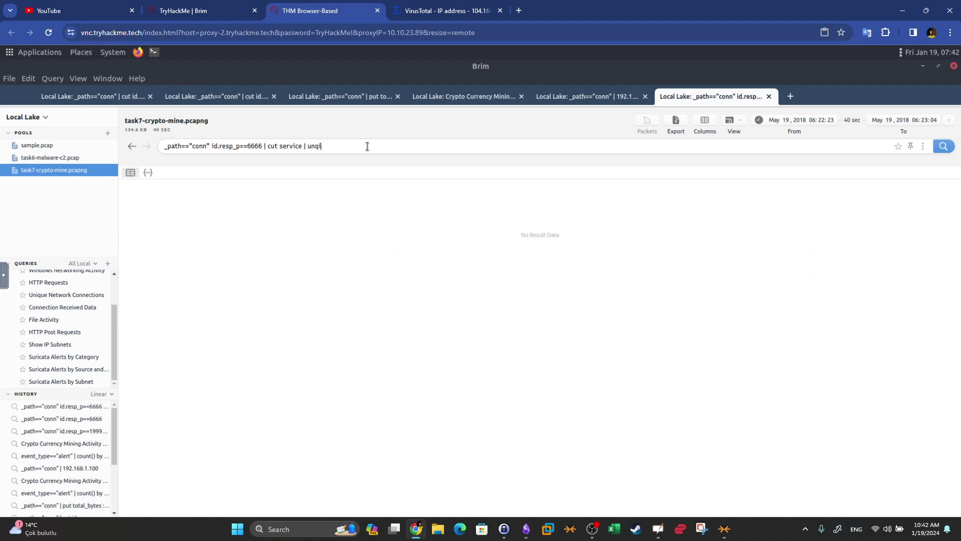
text(iq)
key(Return)
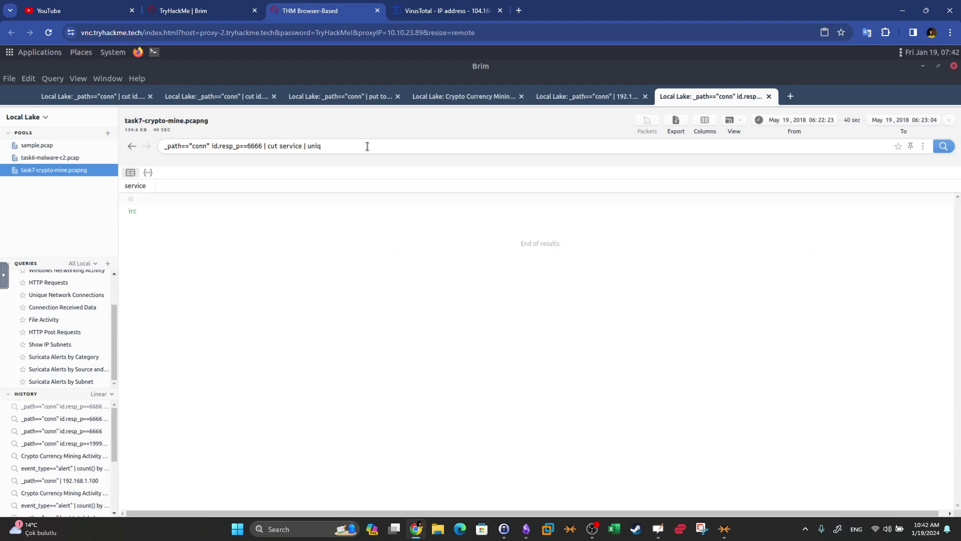
- Compare the service result with the TryHackMe port 6666 answer and read the question on total bytes to 101.201.172.235:8888
click(155, 211)
click(212, 6)
drag(212, 295, 191, 303)
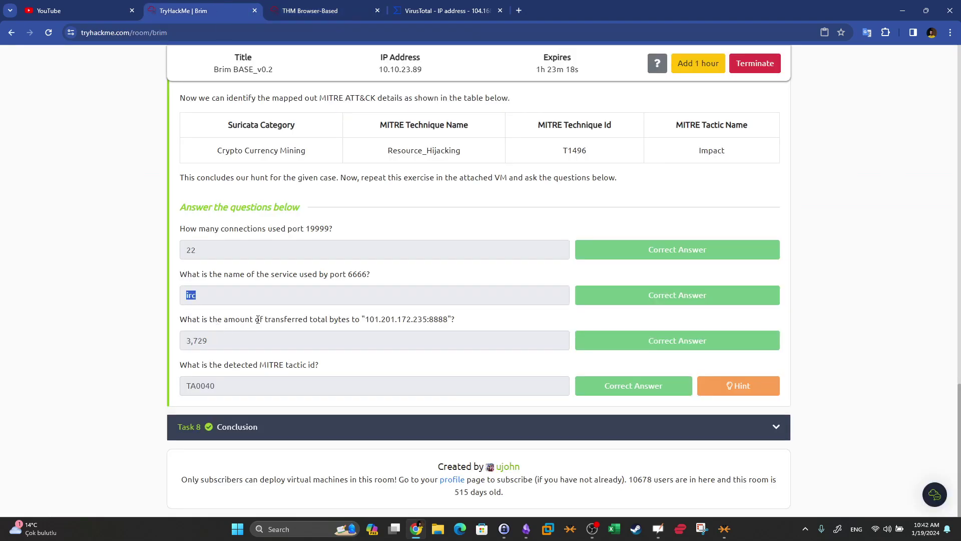
key(super+shift+s)
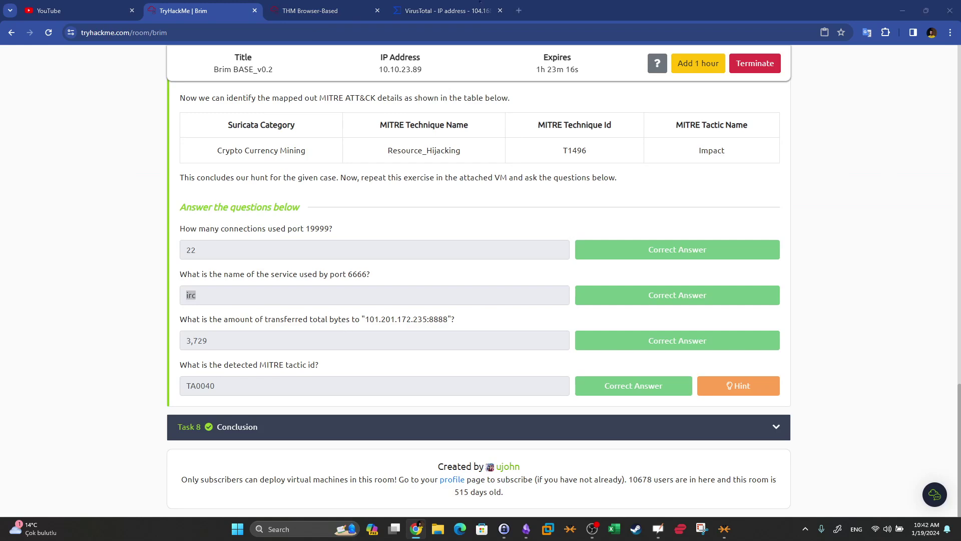
key(Escape)
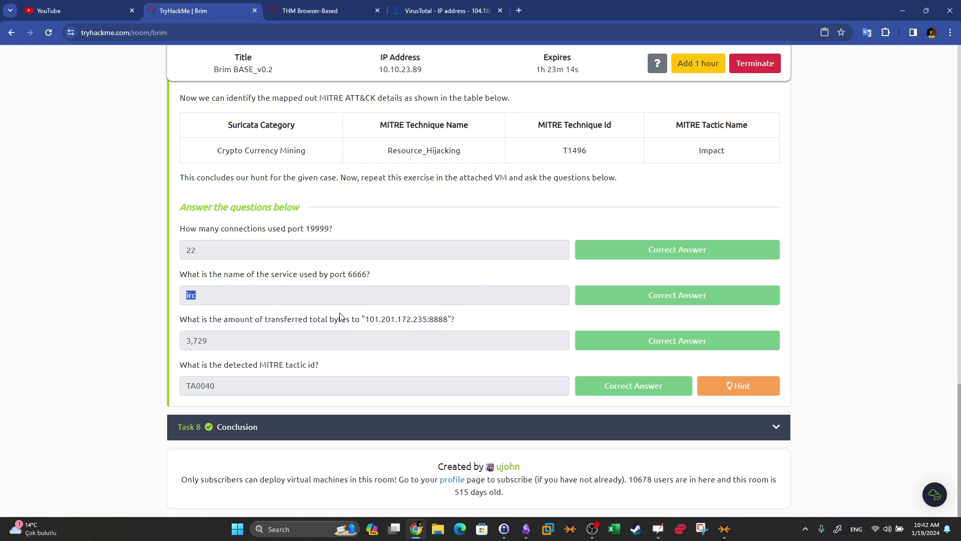
drag(366, 319, 447, 320)
key(super+shift+s)
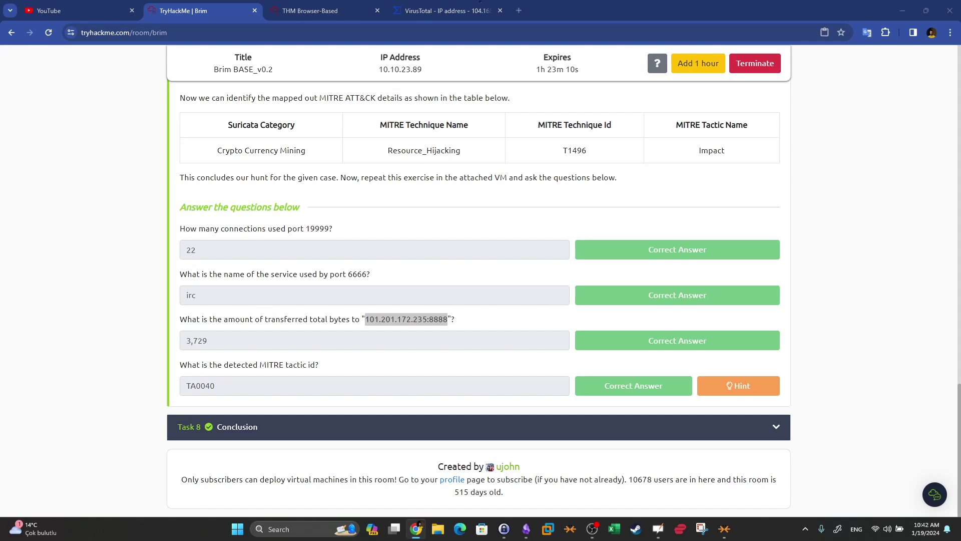
key(Escape)
- Switch to the Obsidian notes and copy the total_bytes query from the Transferred Data section of Packet Capture and Analysis
click(526, 529)
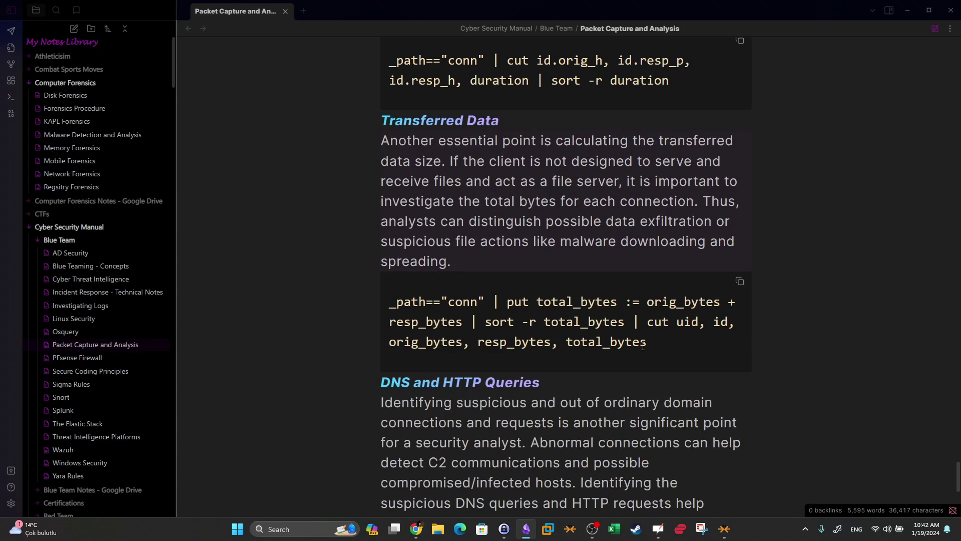
drag(646, 344, 389, 301)
right_click(436, 312)
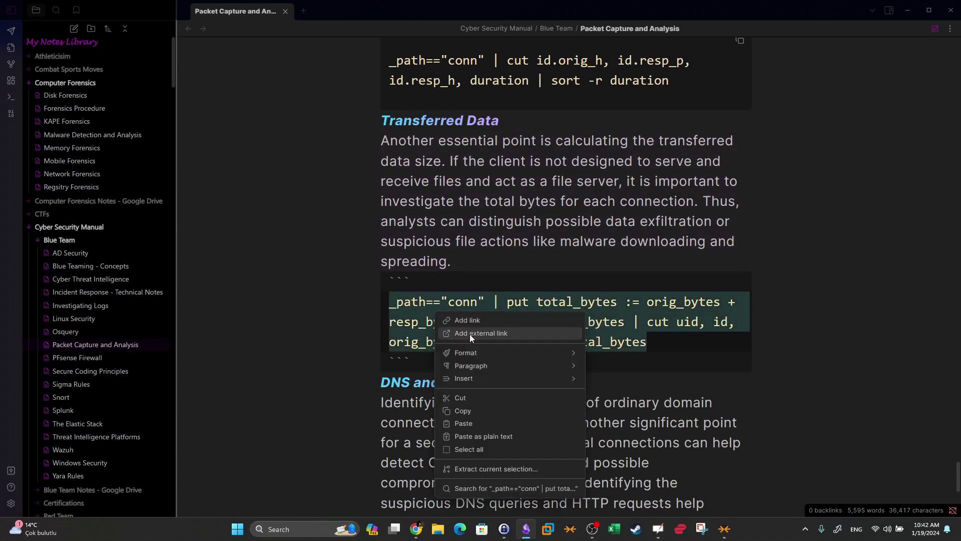
click(462, 410)
click(526, 528)
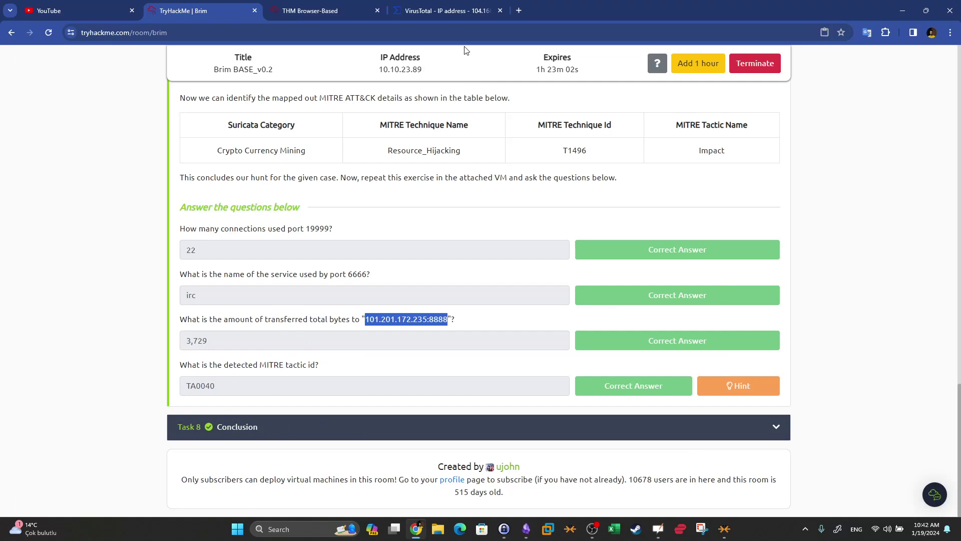
- In Brim's Crypto Currency Mining tab, replace the query with the copied total_bytes query and delete its sort -r total_bytes stage
click(320, 10)
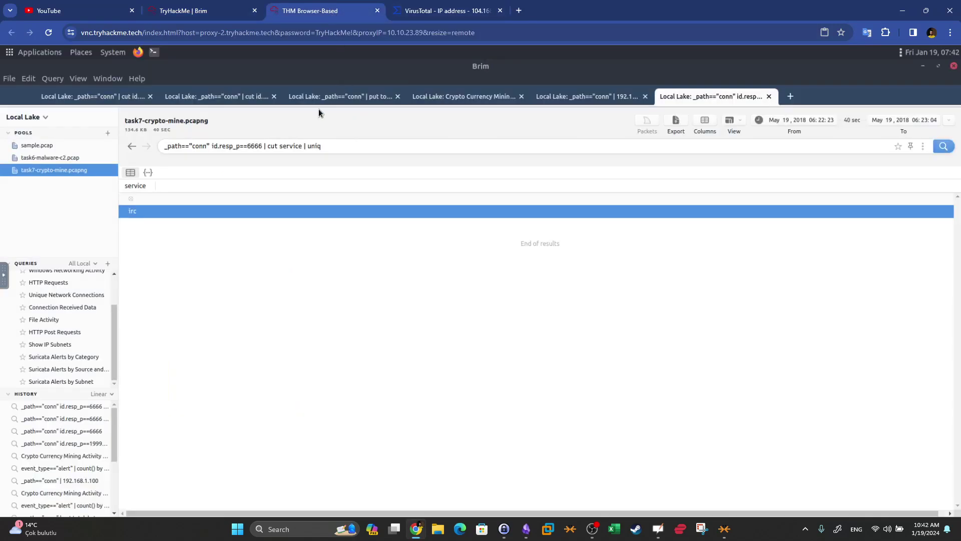
triple_click(321, 144)
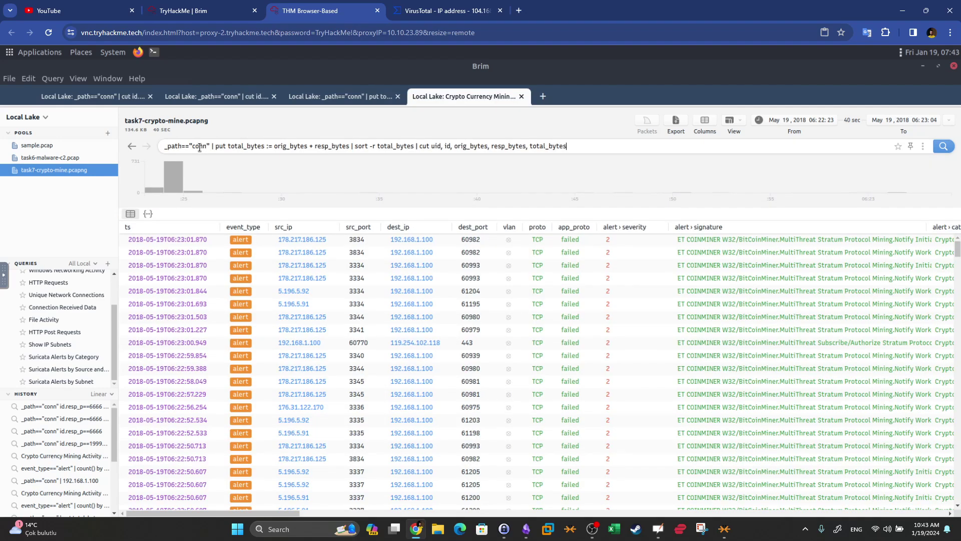
drag(219, 146, 415, 143)
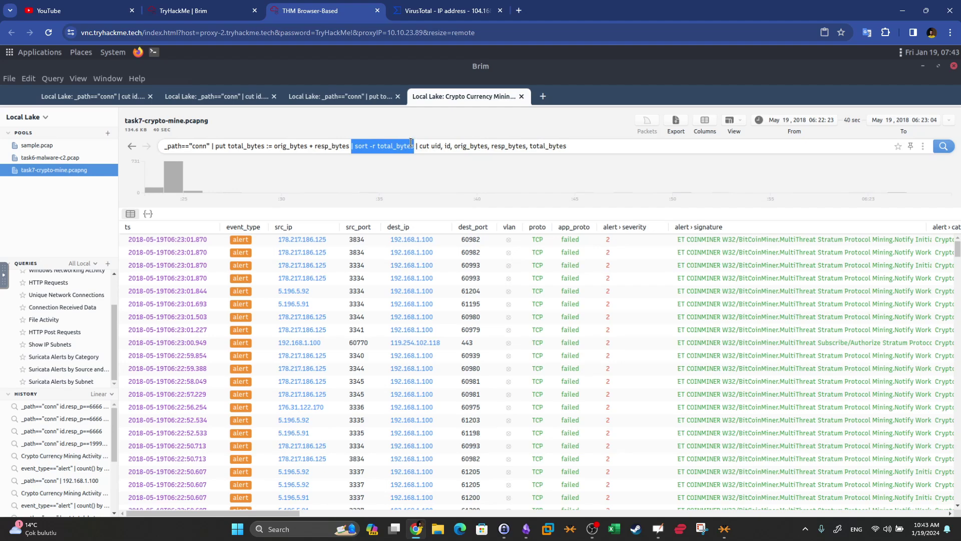
click(369, 145)
drag(358, 145, 415, 143)
key(BackSpace)
text(=)
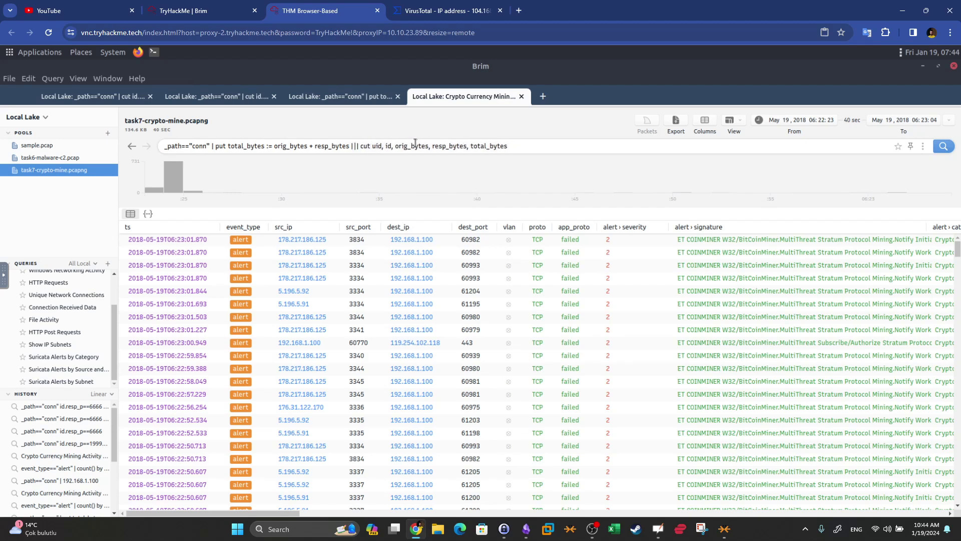
- Copy the address 101.201.172.235 from the TryHackMe total bytes question and insert it as a filter stage before cut in Brim's total_bytes query
click(184, 11)
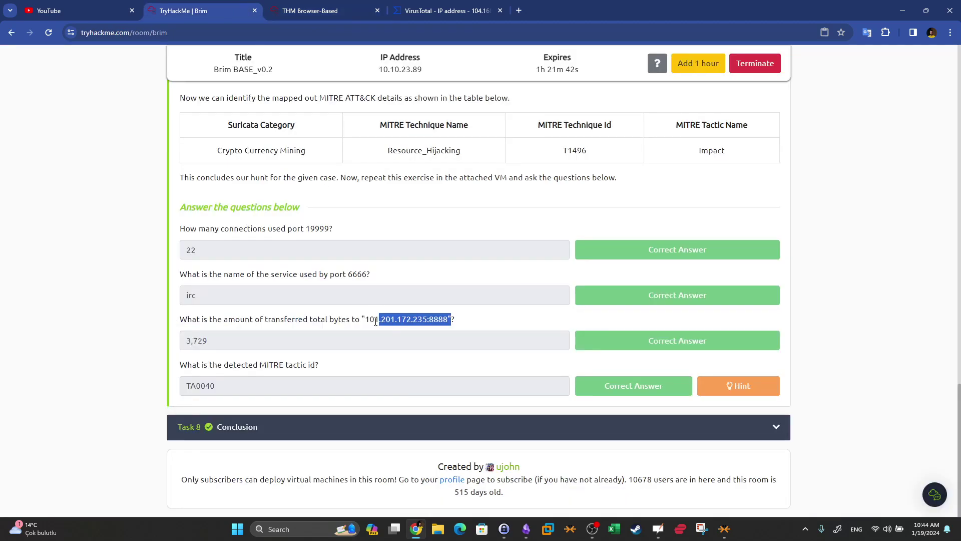
drag(366, 319, 427, 316)
key(ctrl+c)
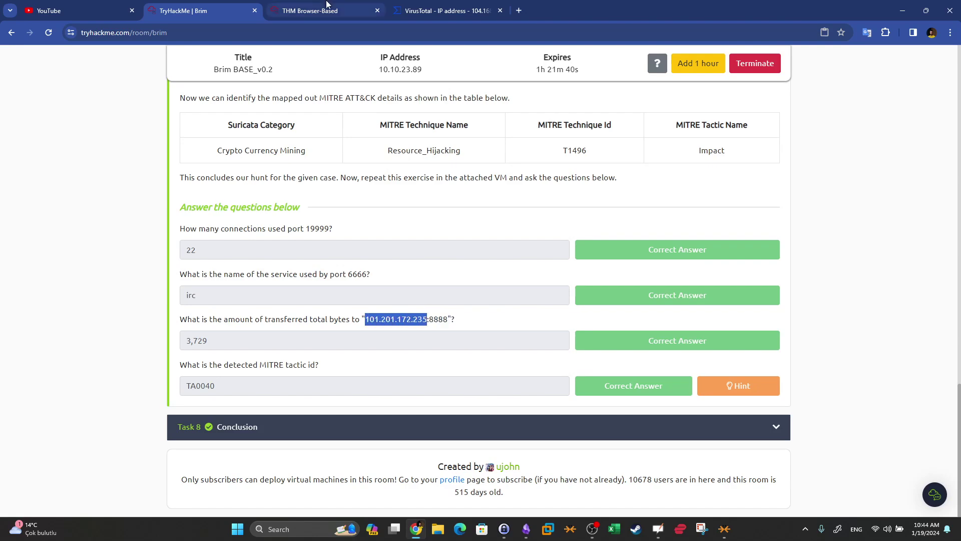
click(310, 11)
key(ctrl+v)
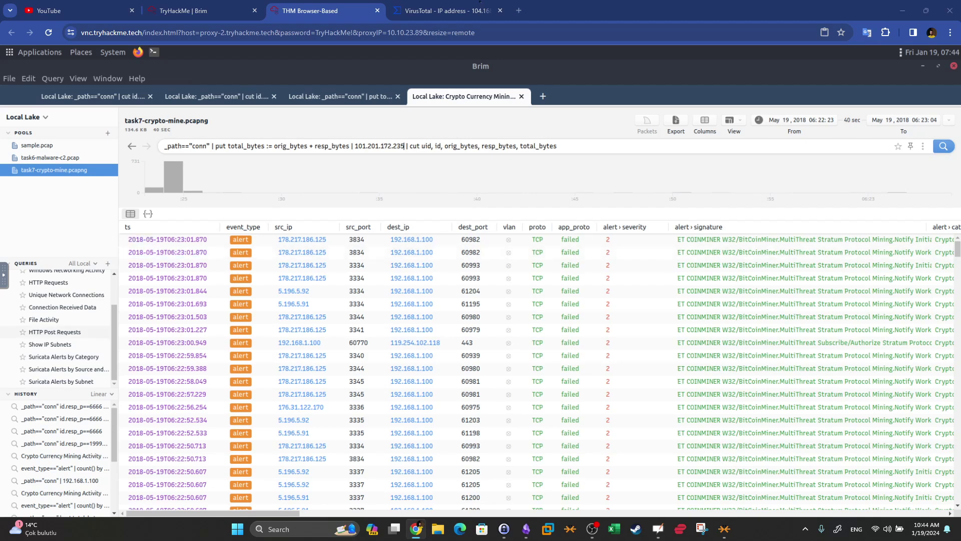
- Add 8888 as a further filter stage before the cut stage and run the total_bytes query
text(|)
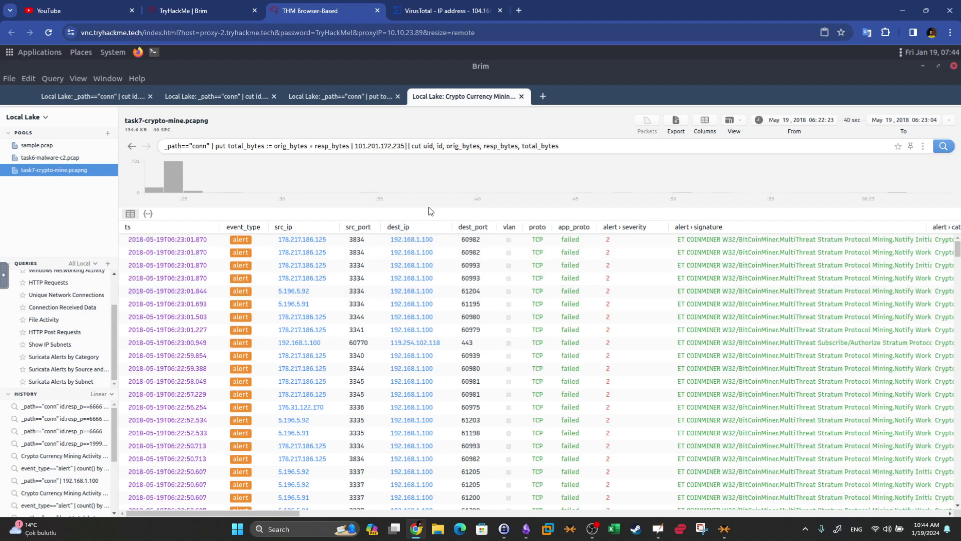
text(|8888)
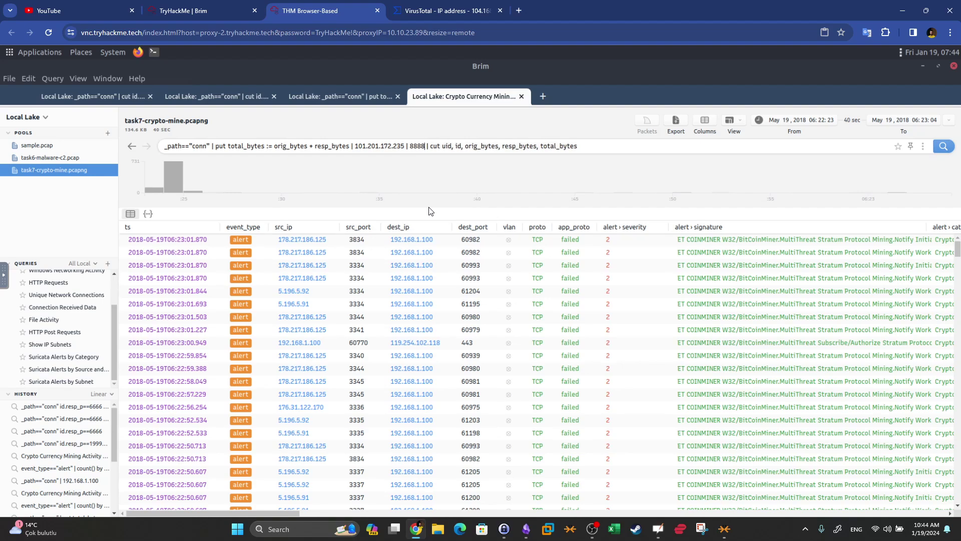
click(246, 6)
click(329, 5)
click(425, 146)
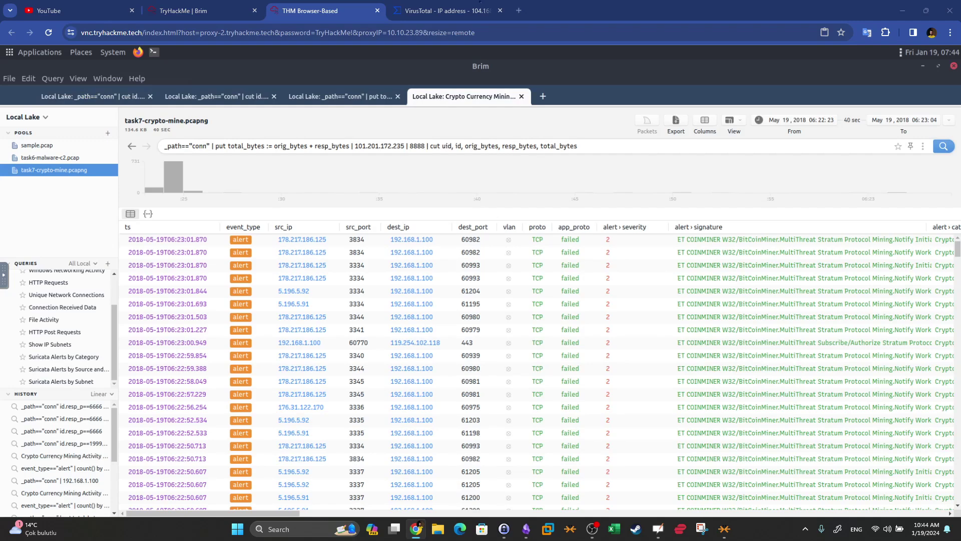
click(471, 145)
drag(442, 146, 446, 146)
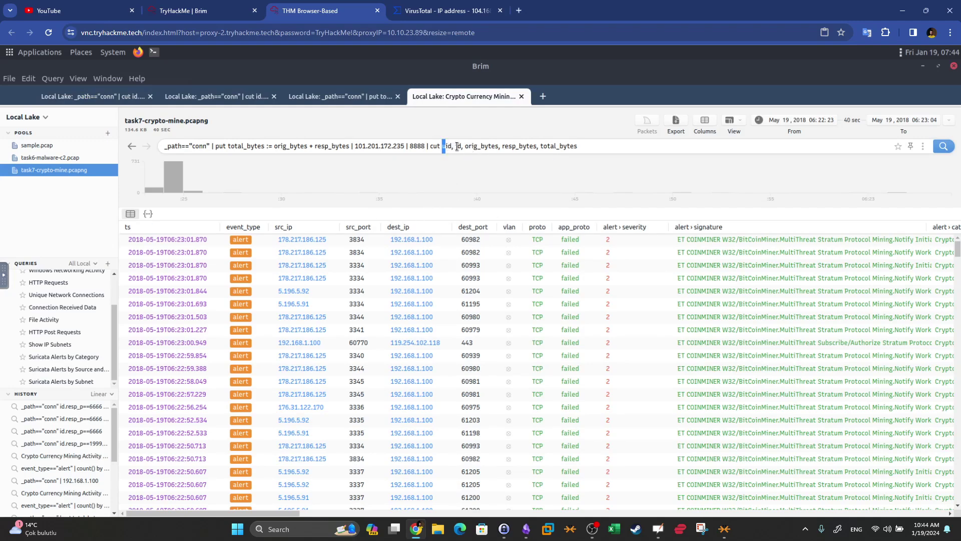
drag(496, 146, 519, 146)
click(562, 149)
click(944, 146)
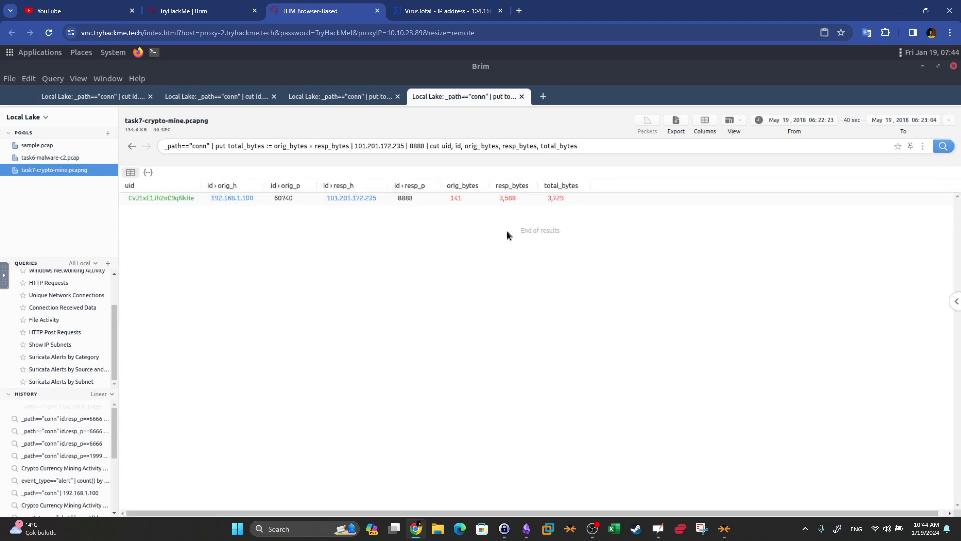
- Compare the total_bytes value in Brim's result row with the TryHackMe answer for 101.201.172.235:8888
click(205, 11)
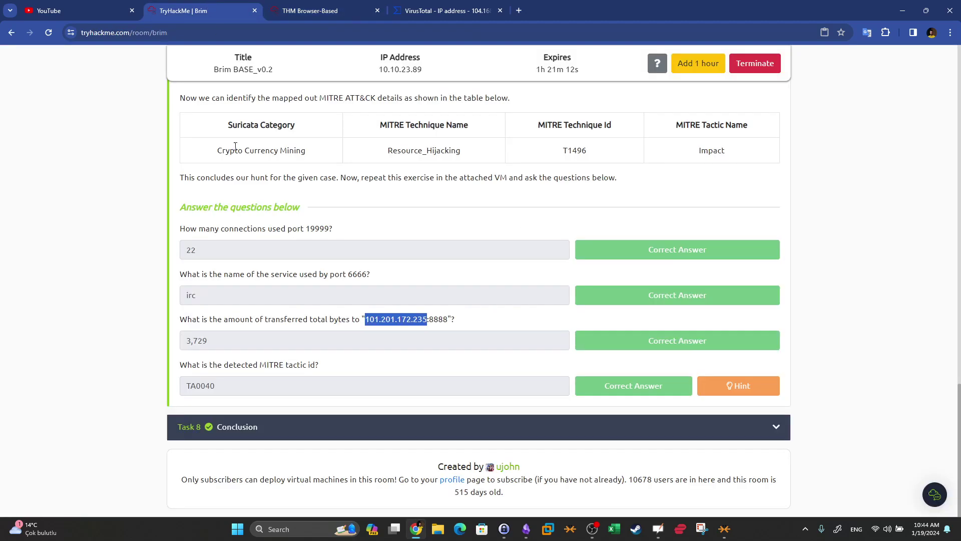
key(ctrl+Tab)
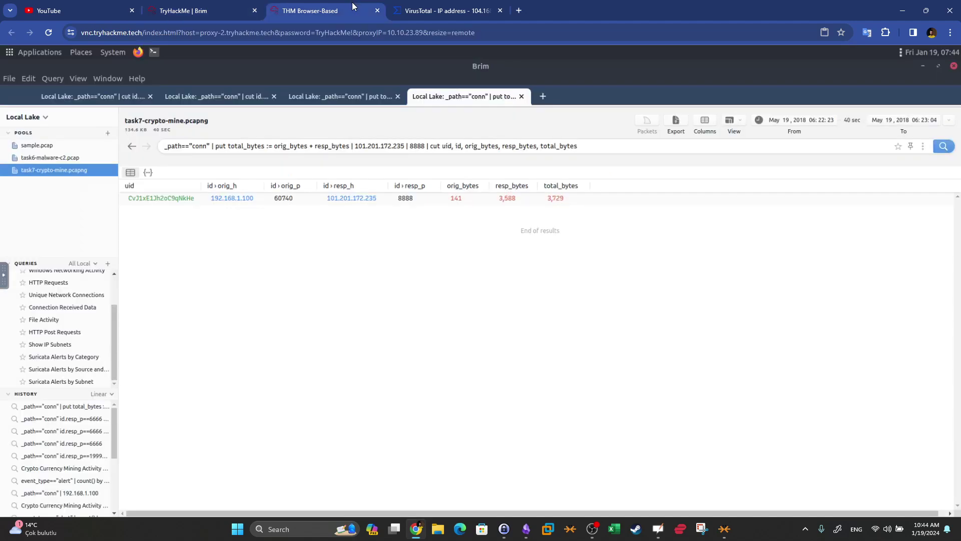
click(548, 199)
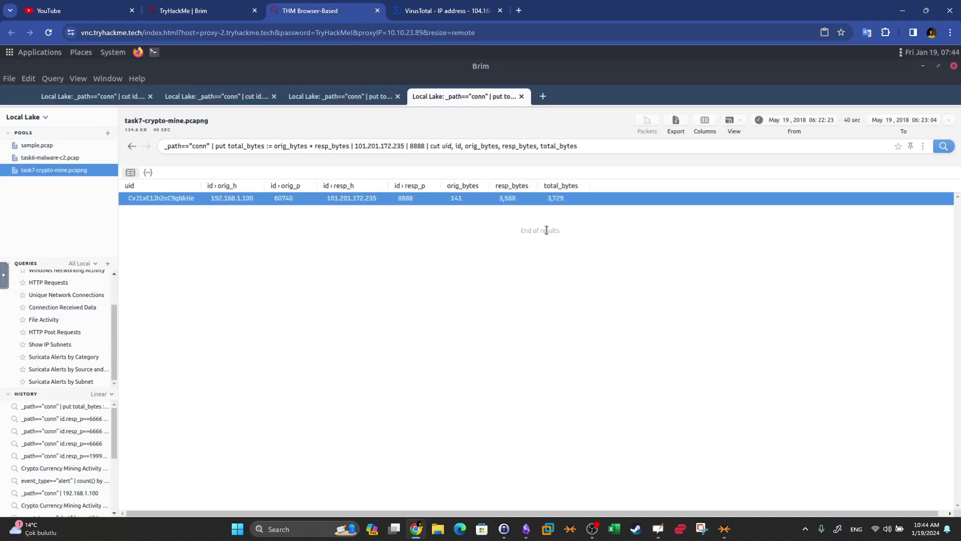
click(228, 4)
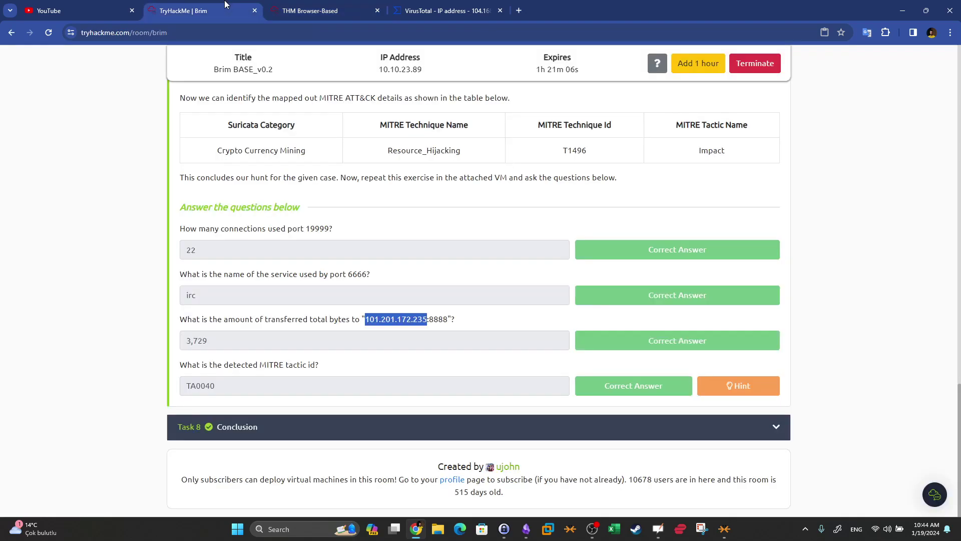
drag(267, 344, 154, 336)
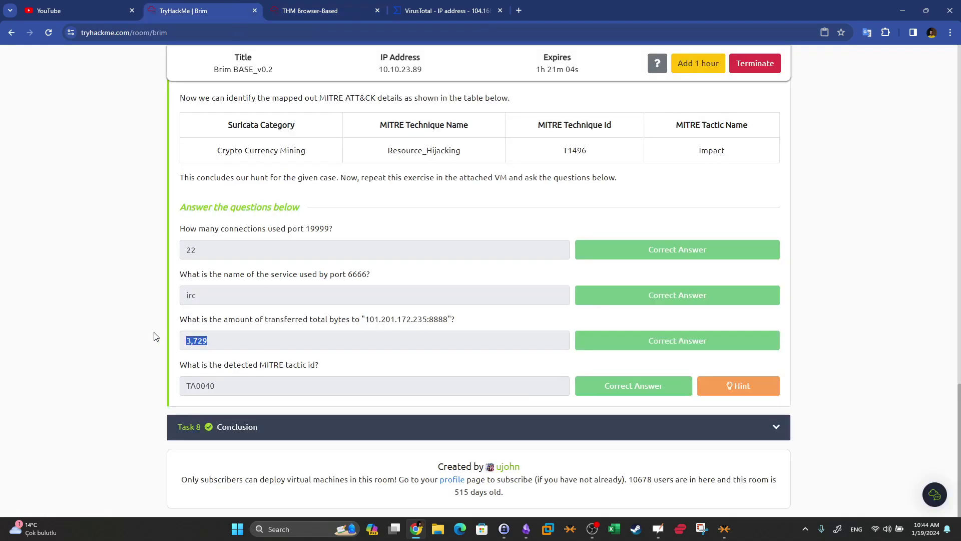
click(326, 4)
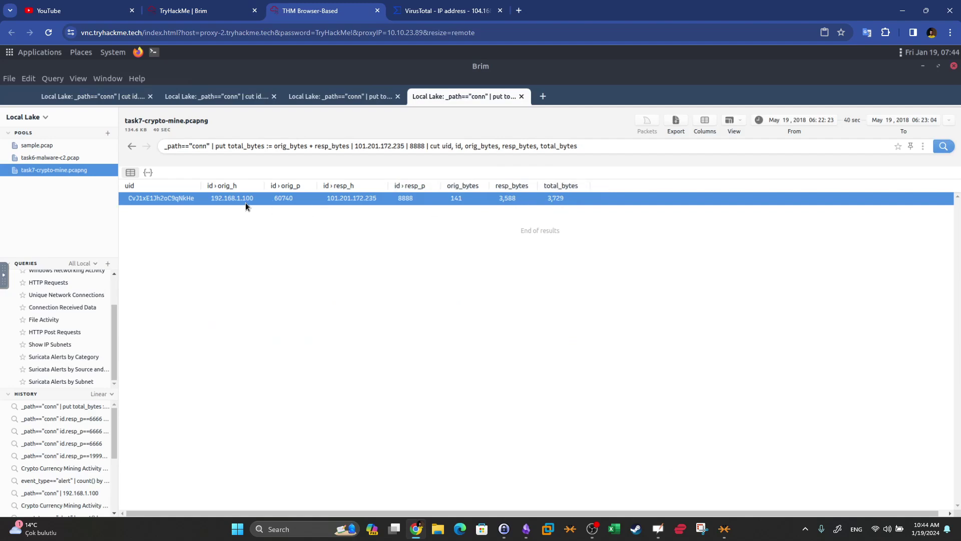
click(259, 5)
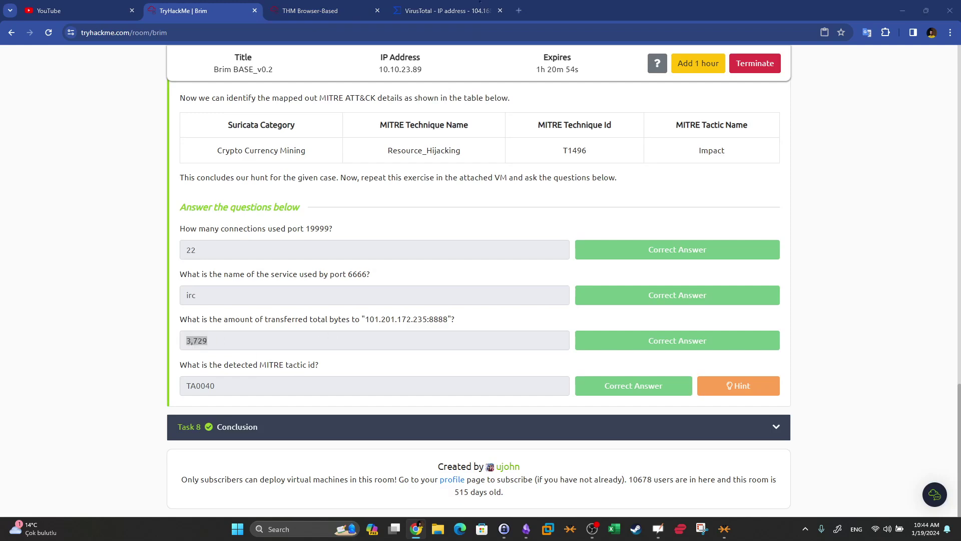
key(alt+Tab)
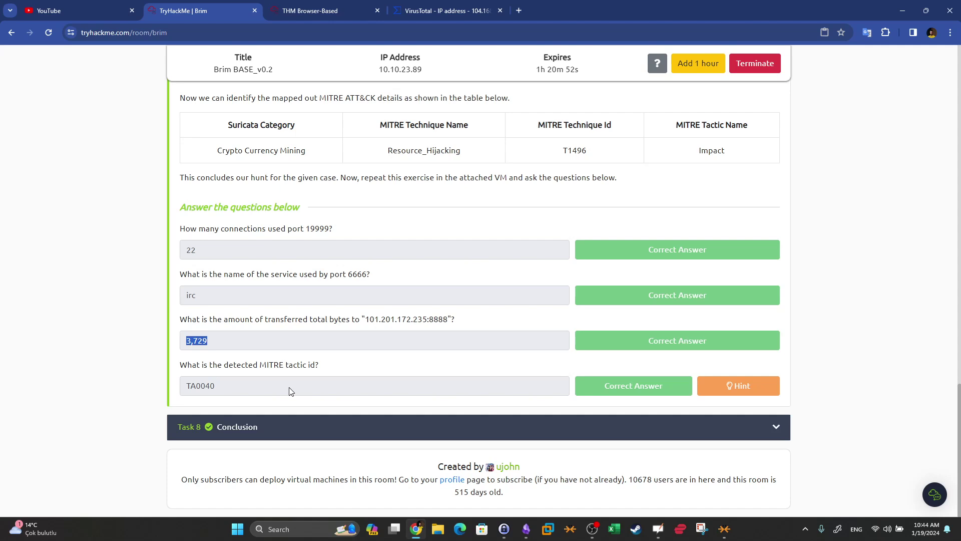
- Read the last TryHackMe Task 7 question, on the detected MITRE tactic id, and its answer
drag(289, 391, 186, 393)
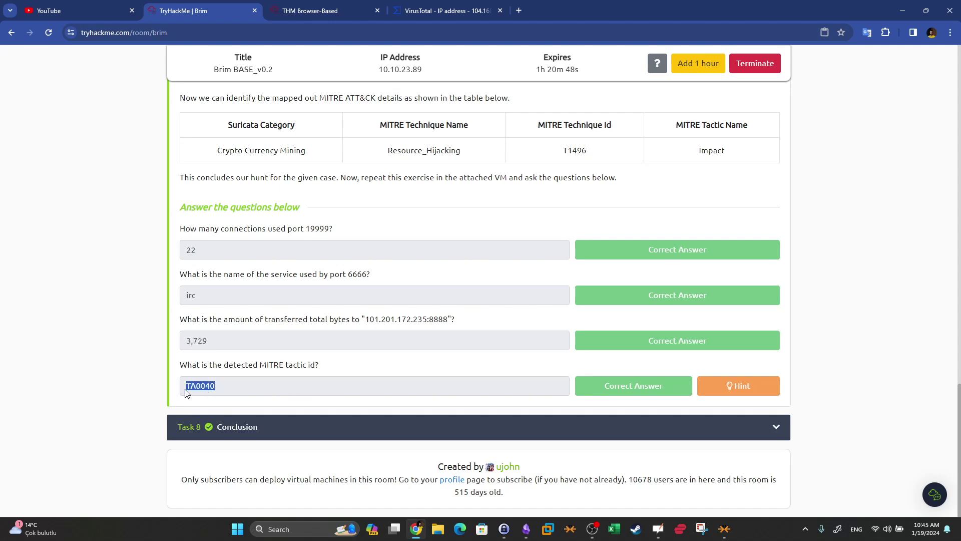
click(263, 366)
drag(263, 365, 315, 366)
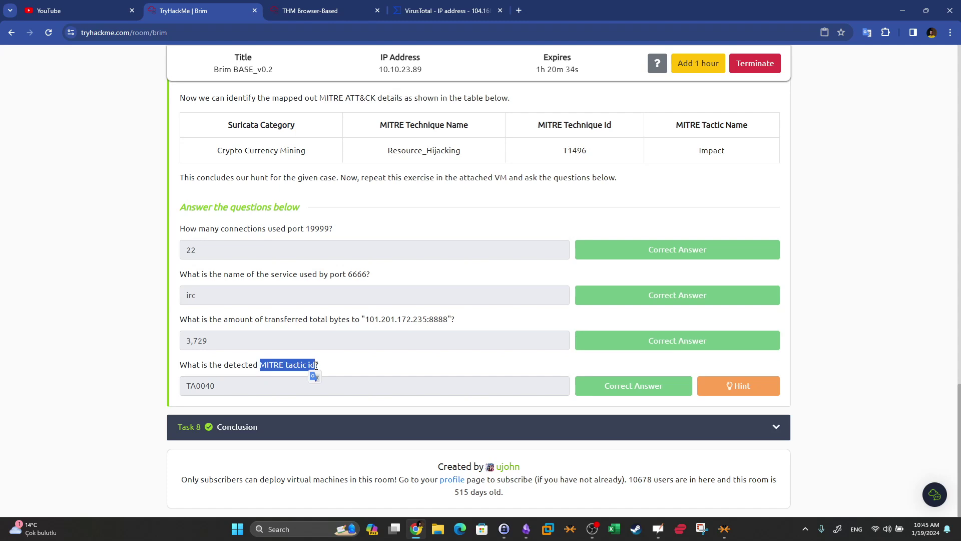
- In Brim, load the Suricata Alerts by Category query, cut it down to event_type=="alert" and run it
click(352, 6)
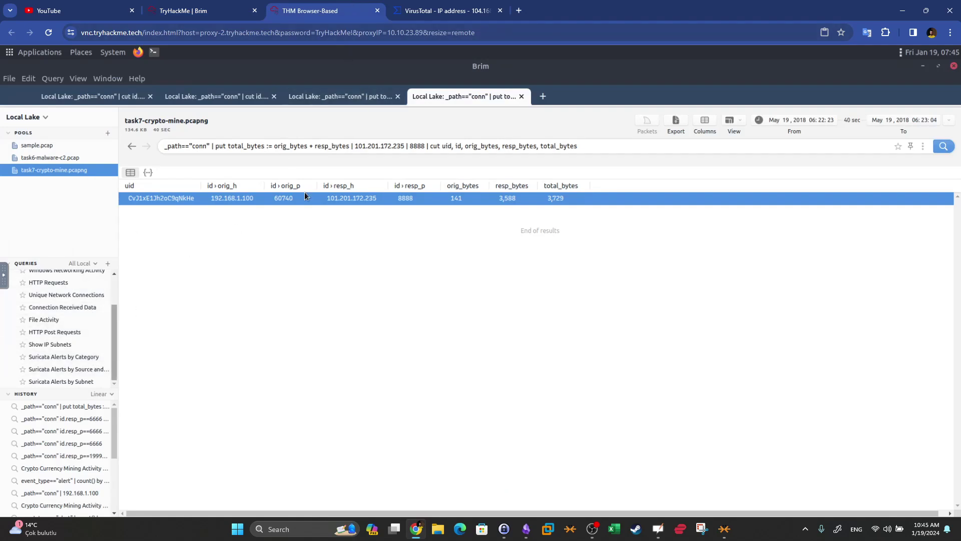
click(86, 355)
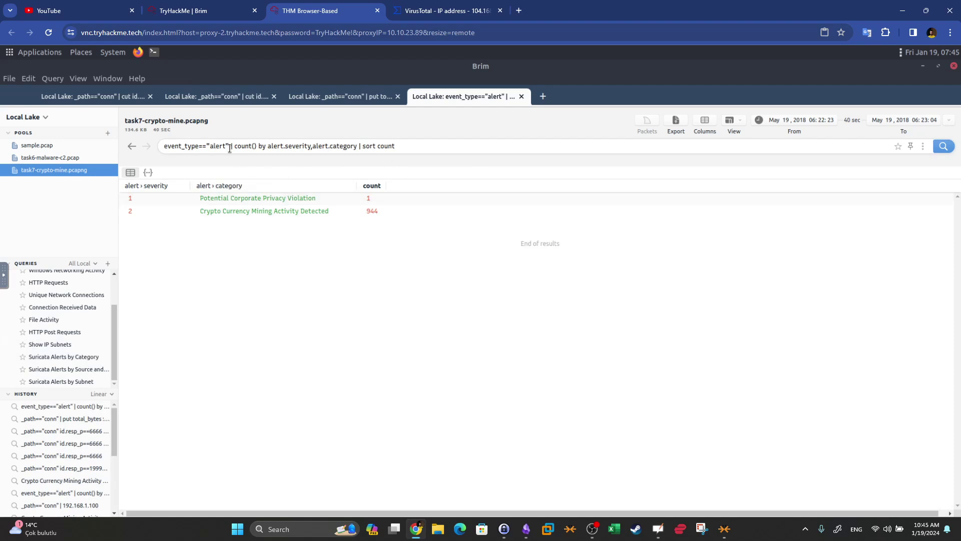
drag(230, 146, 503, 146)
key(BackSpace)
key(Return)
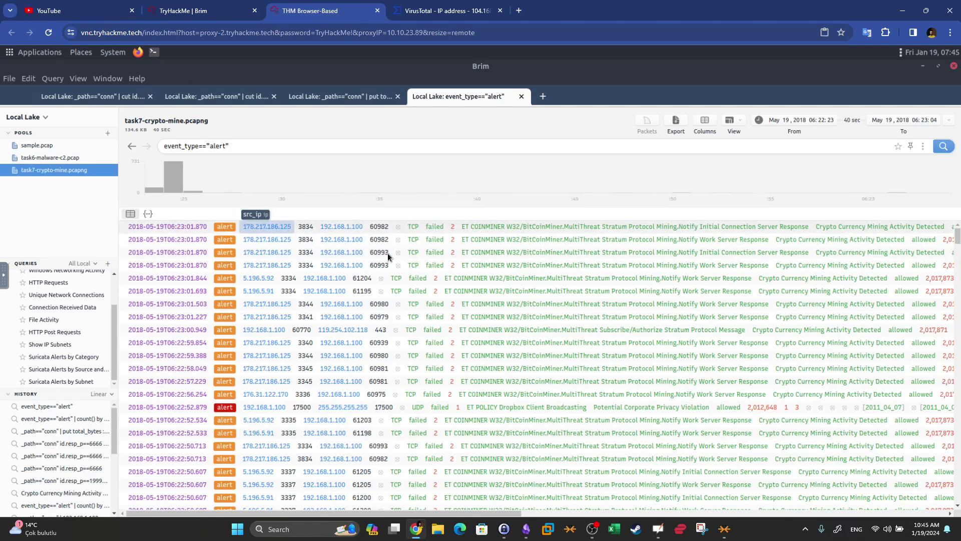
- Open the log details of the first alert and examine its MITRE metadata fields
click(347, 226)
right_click(347, 226)
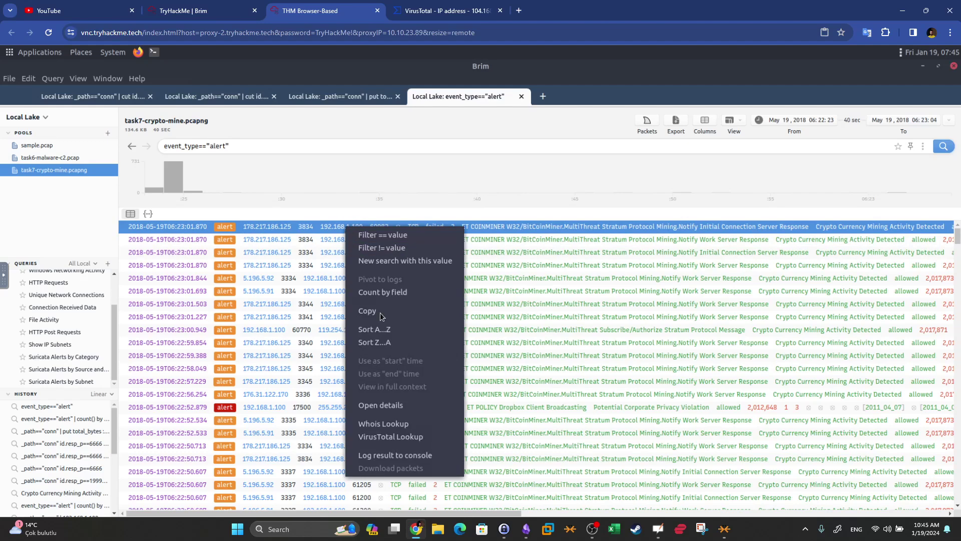
click(383, 405)
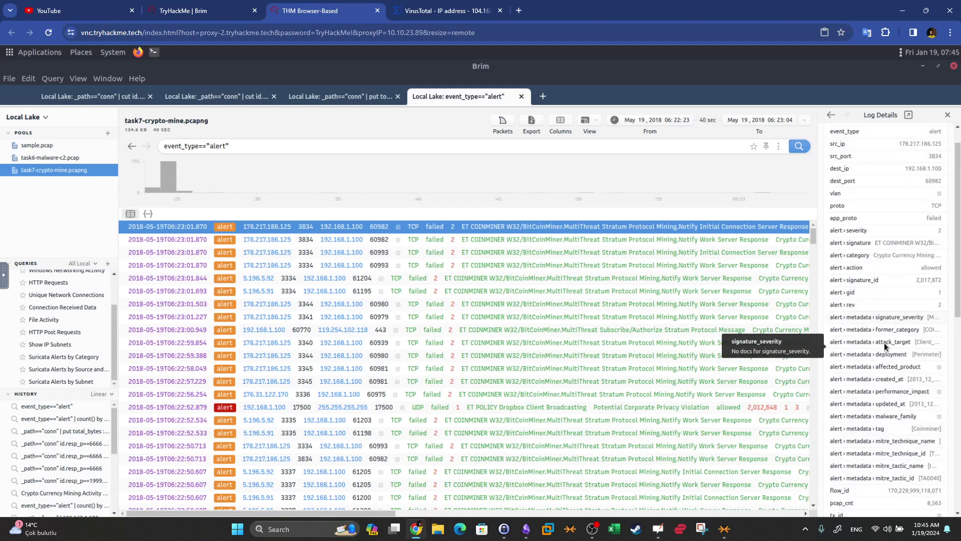
scroll(897, 376, down, 3)
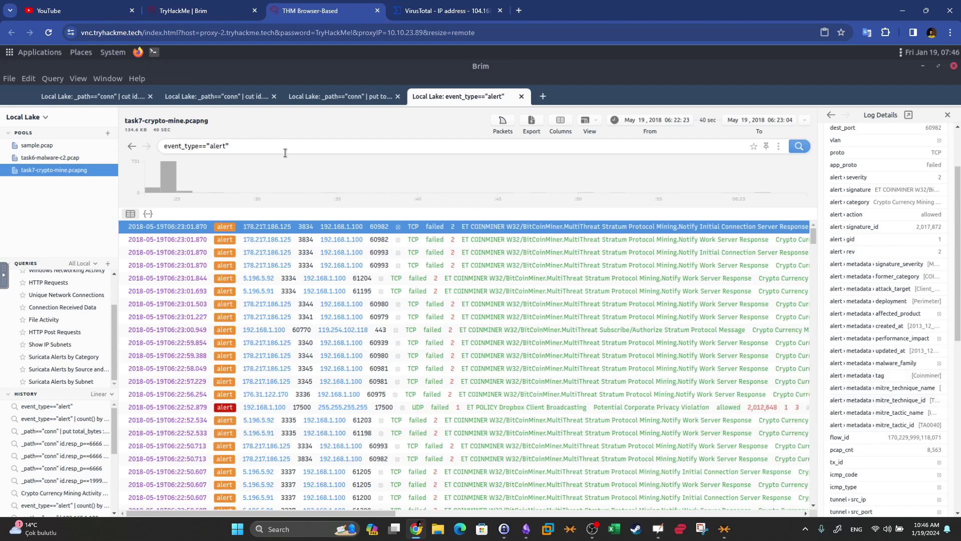
- Extend the alert query with | cut alert.metadata.mitre_tactic_id, run it, and reduce the output to unique values with | sort | uniq
text(| cut alert.metadata.mitre_tactic_id)
key(Return)
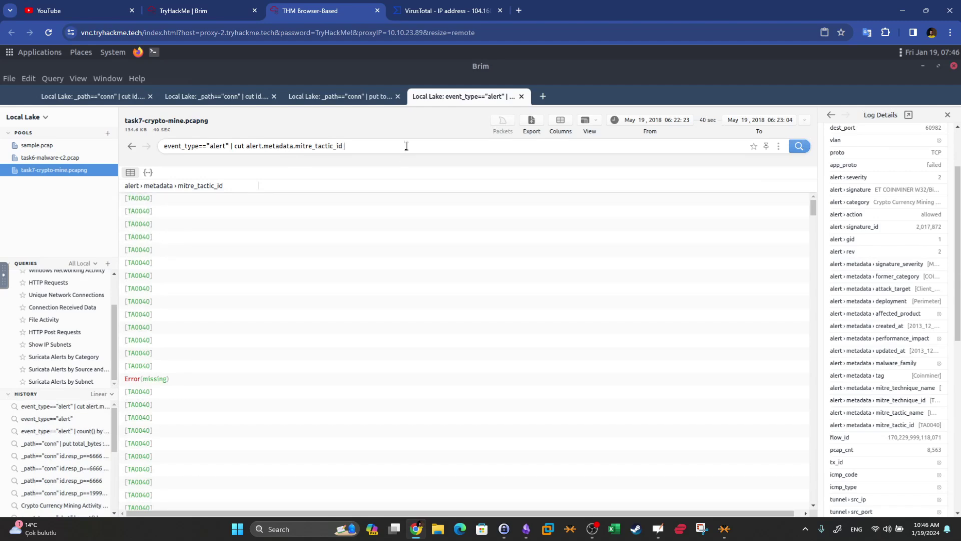
text(| sort | uniq)
key(Return)
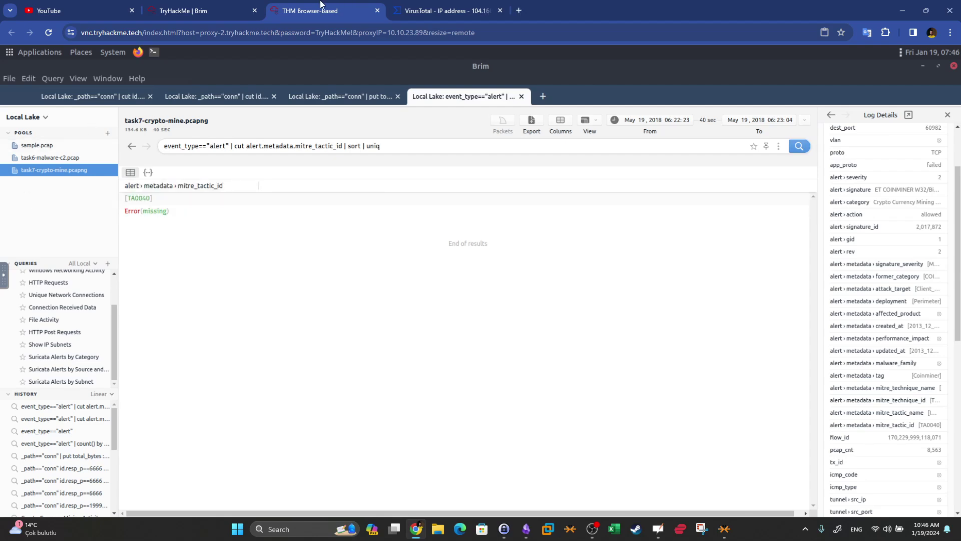
- Compare the tactic id result with the TryHackMe answer, and view the Task 8 Conclusion before returning to Brim
click(221, 5)
drag(227, 385, 101, 392)
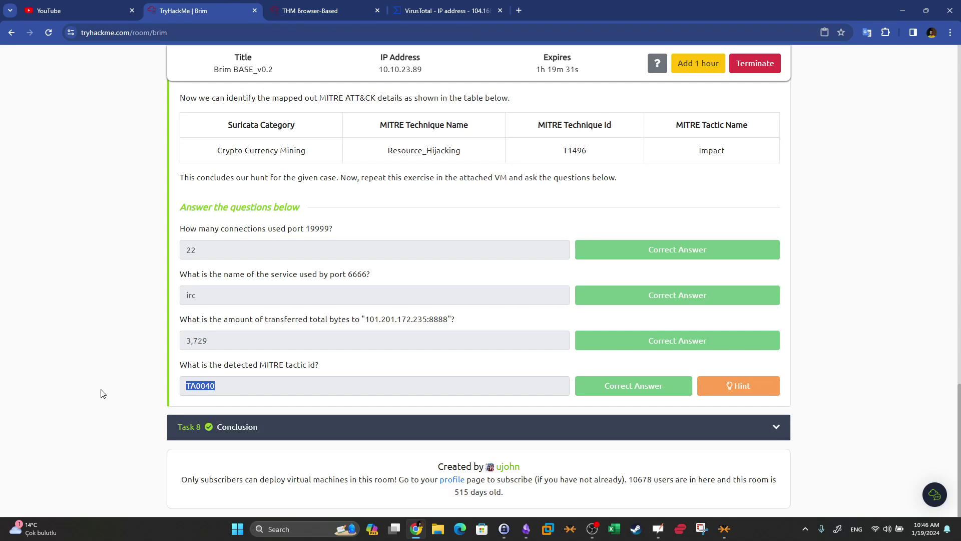
click(310, 10)
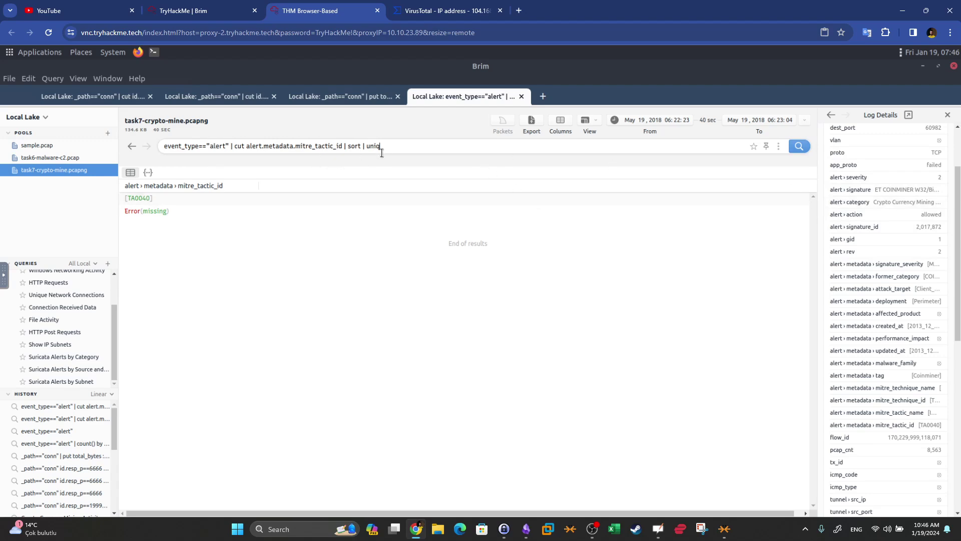
click(225, 7)
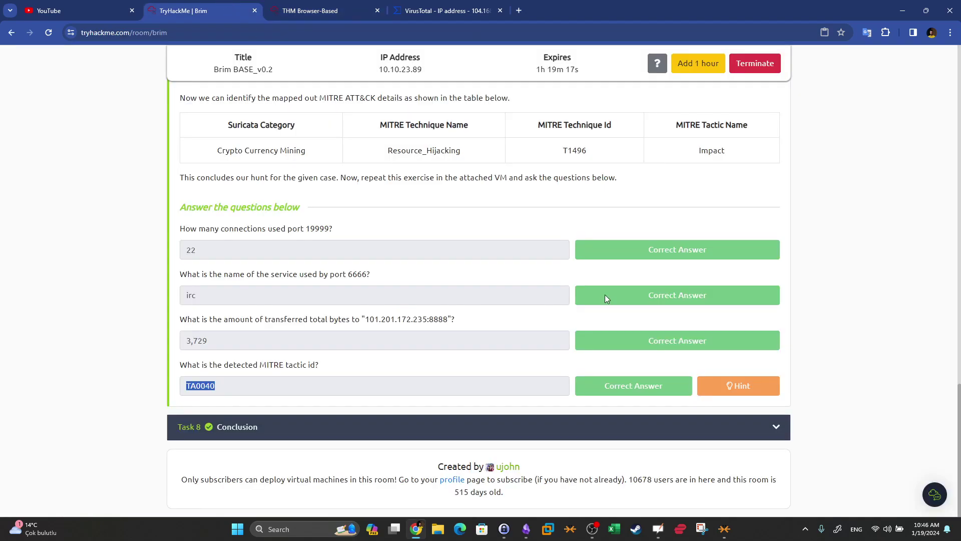
click(666, 425)
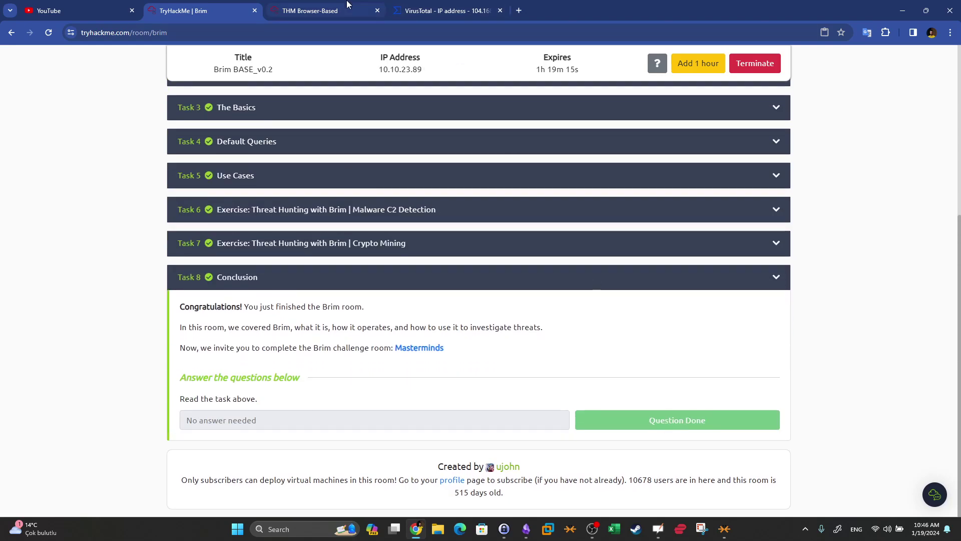
click(349, 5)
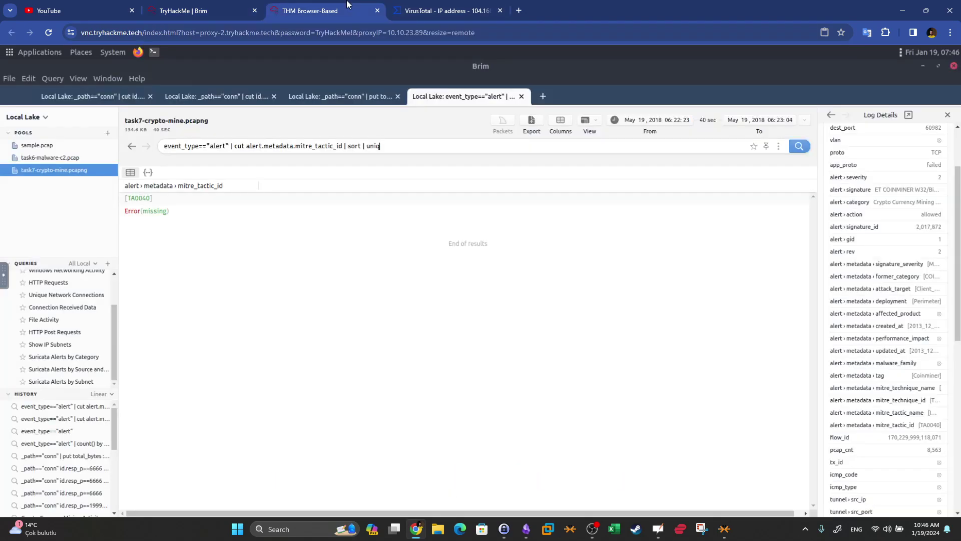